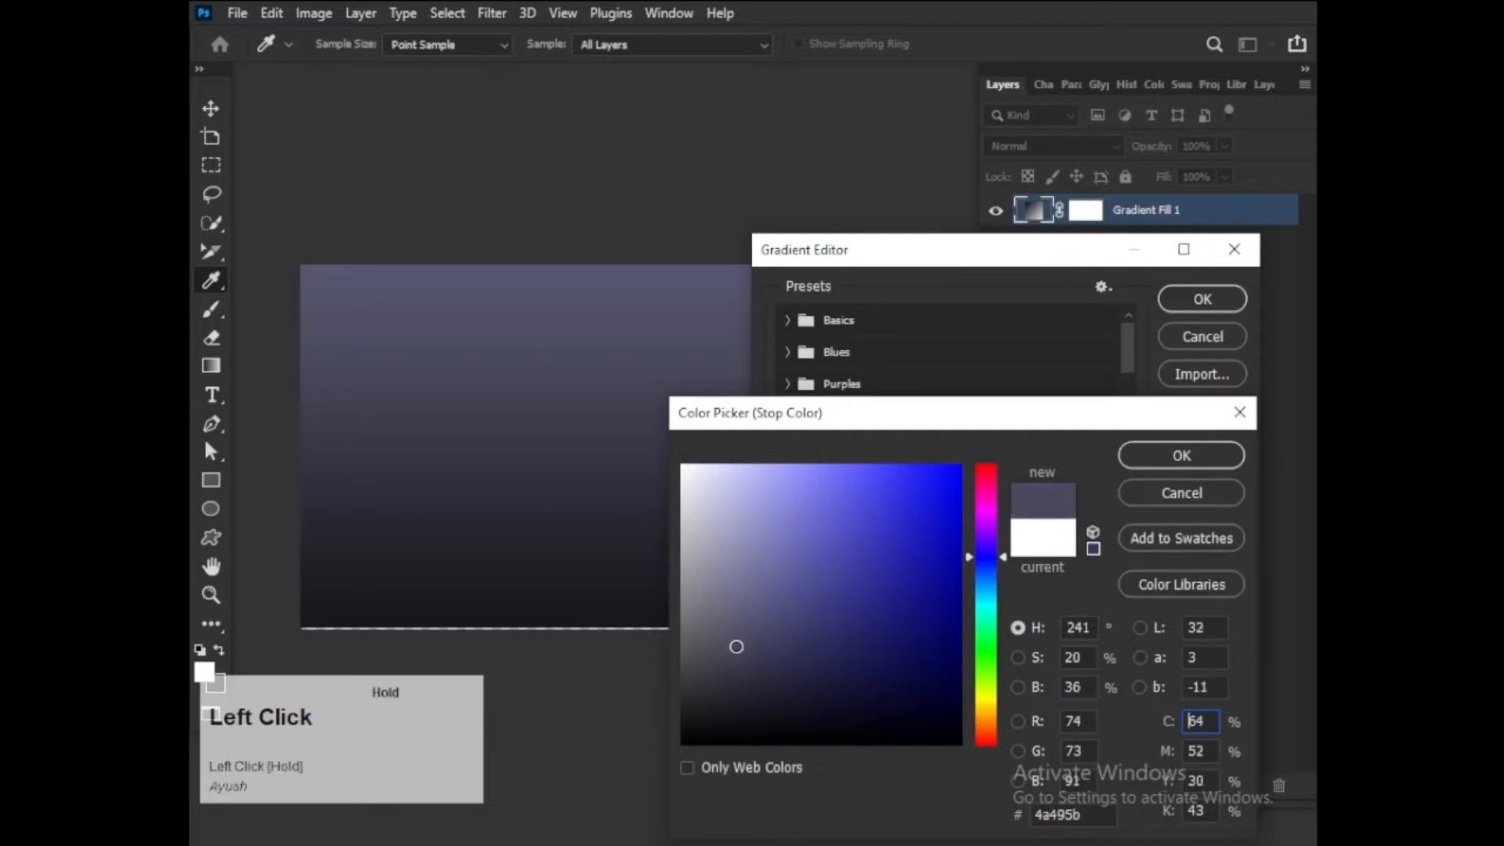
- Confirm 4a495b as the gradient's stop color, set the fill's angle to 123.07°, and shift the gradient toward the canvas's upper left
{"action": "left_click", "coordinate": [1181, 456]}
{"action": "left_click", "coordinate": [1202, 300]}
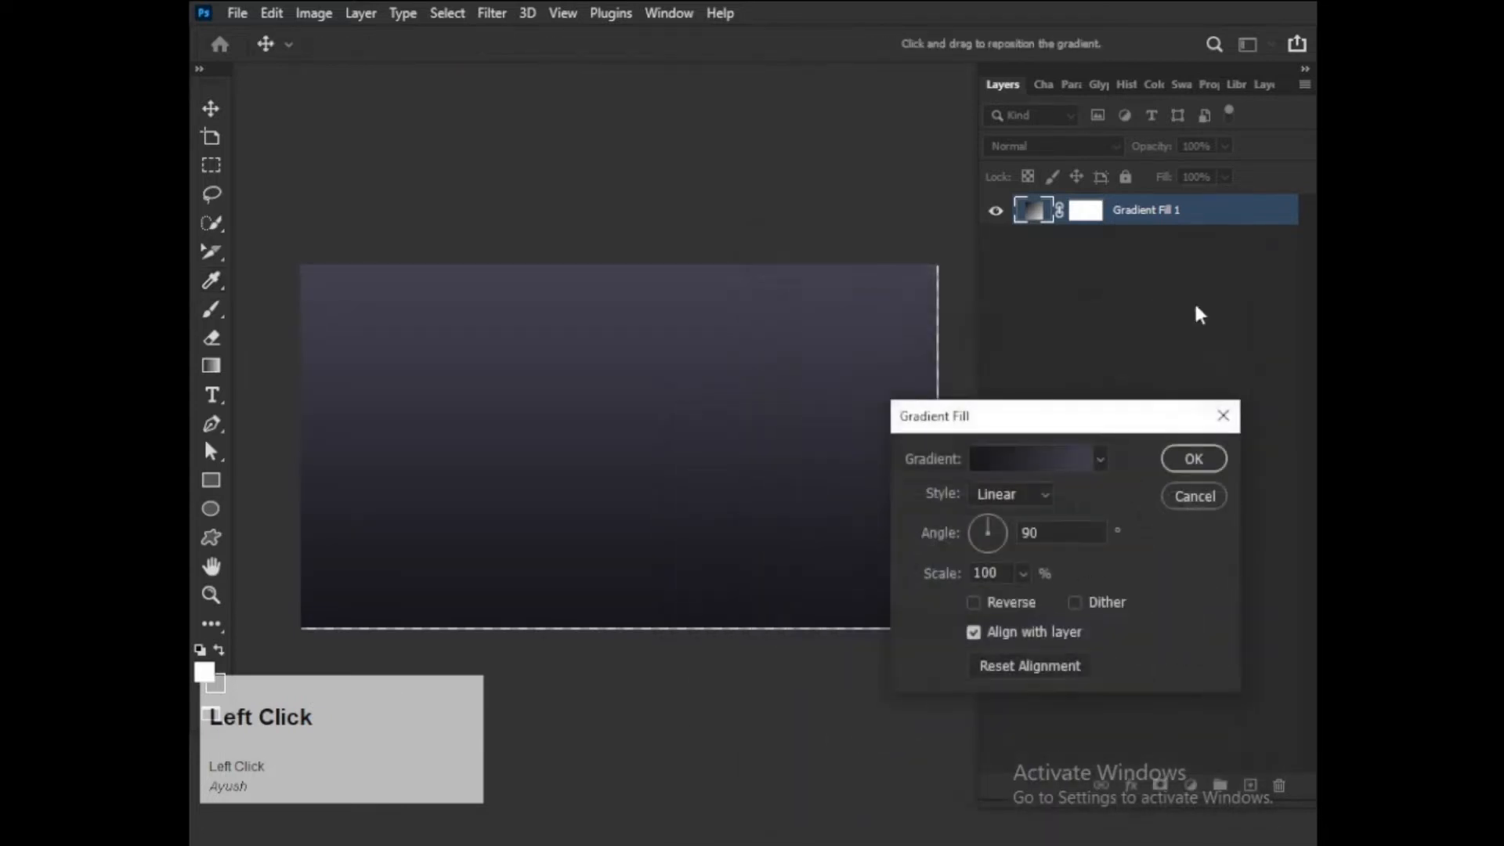
{"action": "left_click", "coordinate": [976, 514]}
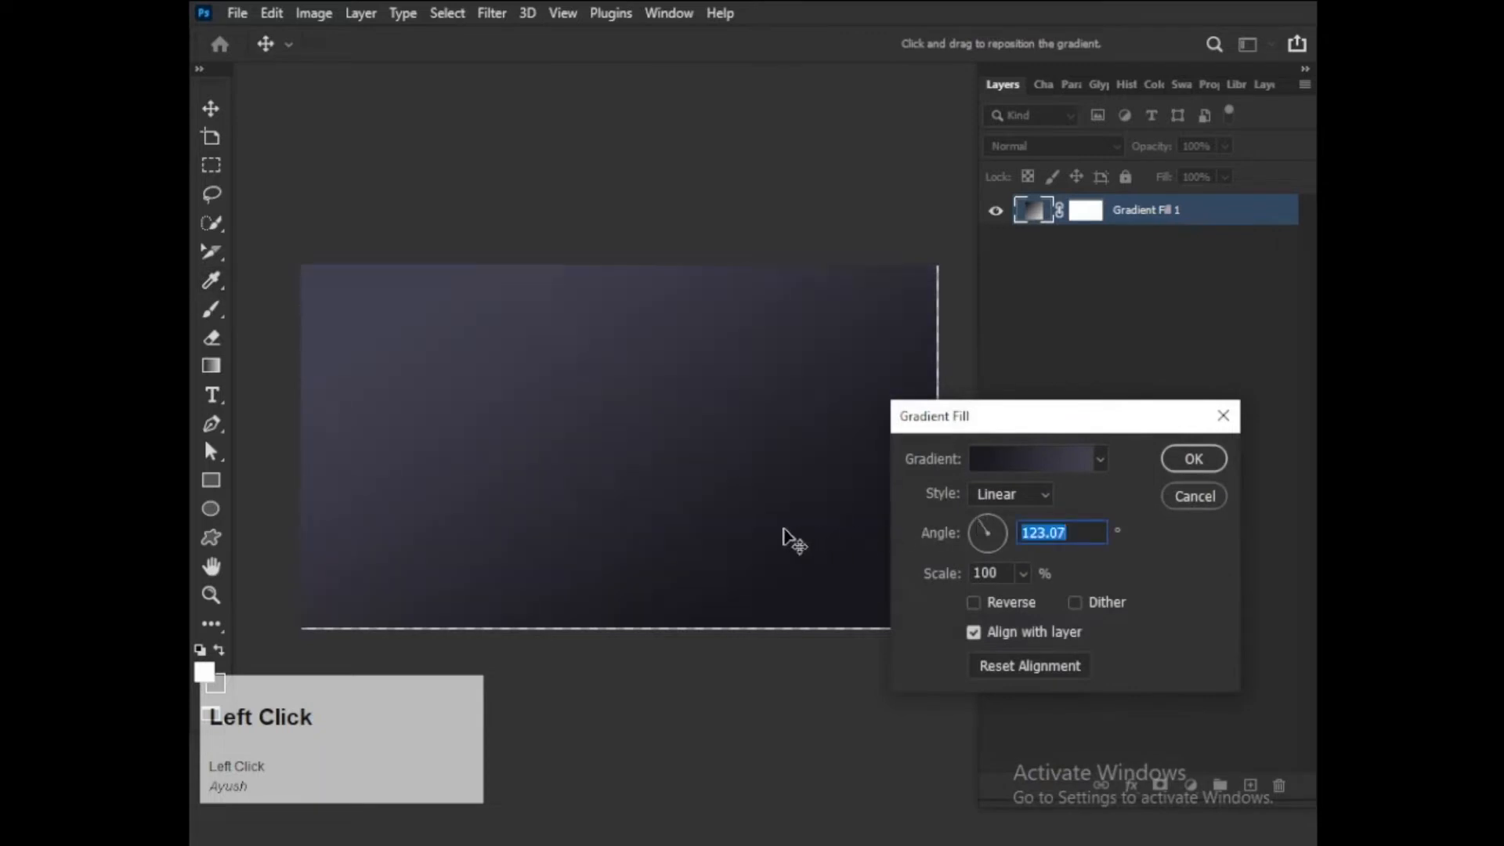
{"action": "left_click_drag", "start_coordinate": [731, 502], "coordinate": [672, 472]}
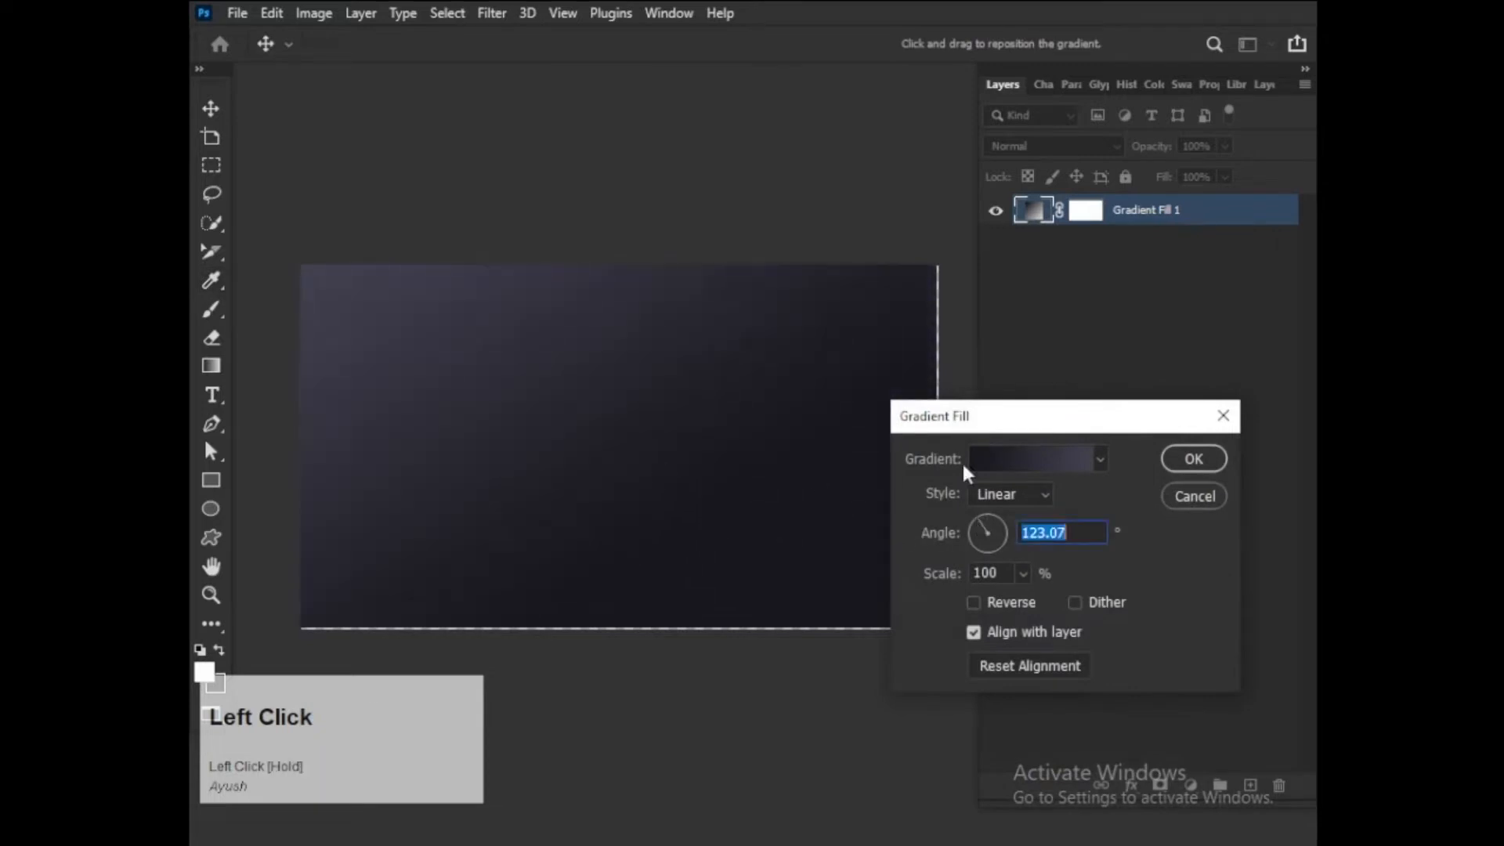
{"action": "left_click", "coordinate": [1194, 460]}
- Change the pasteboard color around the canvas from dark gray to the custom color
{"action": "scroll", "coordinate": [673, 411], "scroll_direction": "down", "scroll_amount": 3}
{"action": "scroll", "coordinate": [666, 419], "scroll_direction": "up", "scroll_amount": 4}
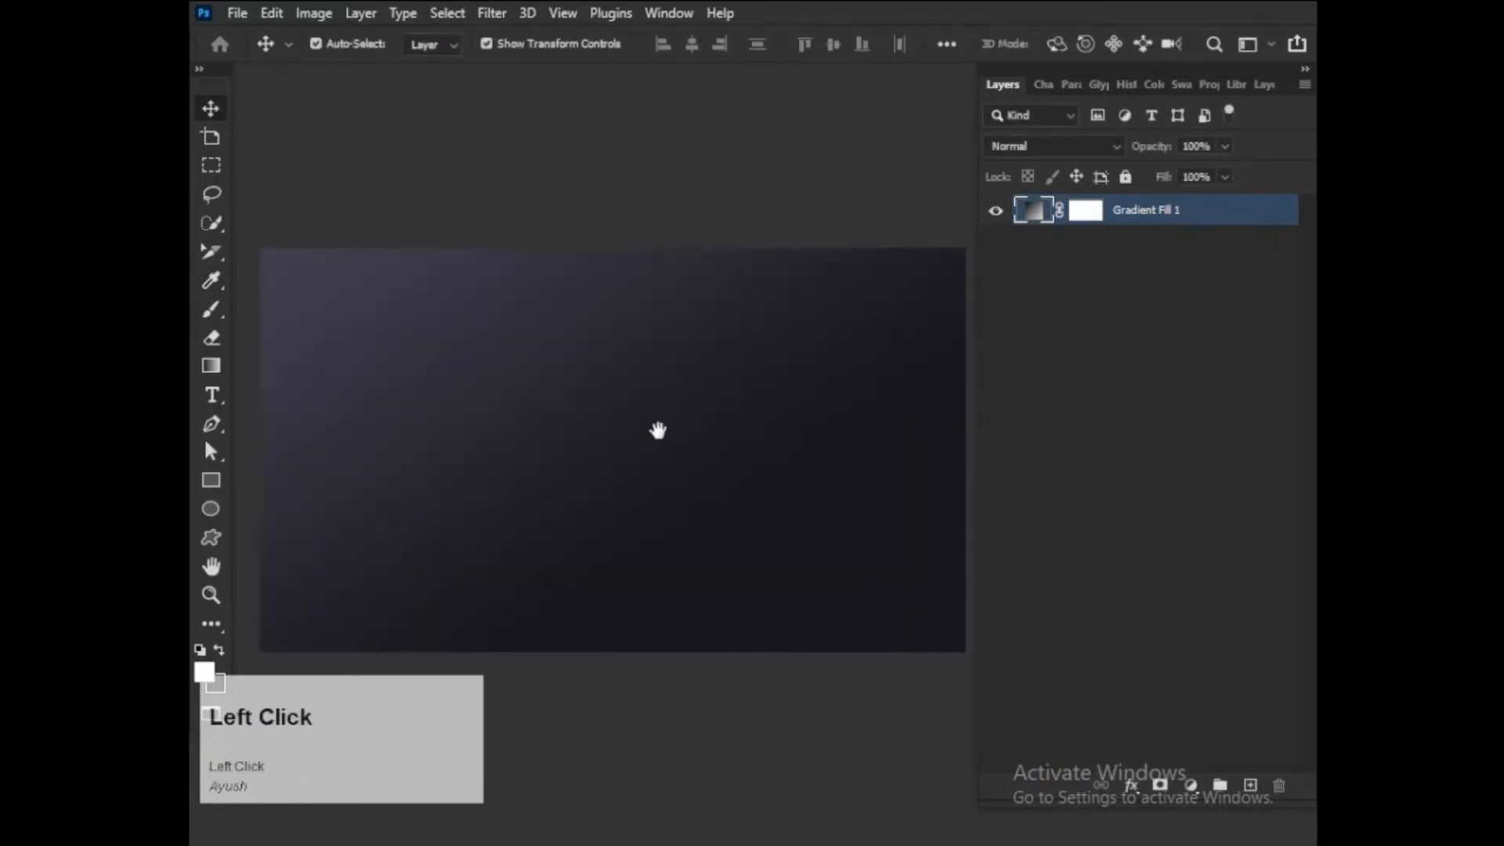
{"action": "left_click_drag", "start_coordinate": [657, 430], "coordinate": [650, 440]}
{"action": "scroll", "coordinate": [664, 428], "scroll_direction": "down", "scroll_amount": 1}
{"action": "right_click", "coordinate": [720, 179]}
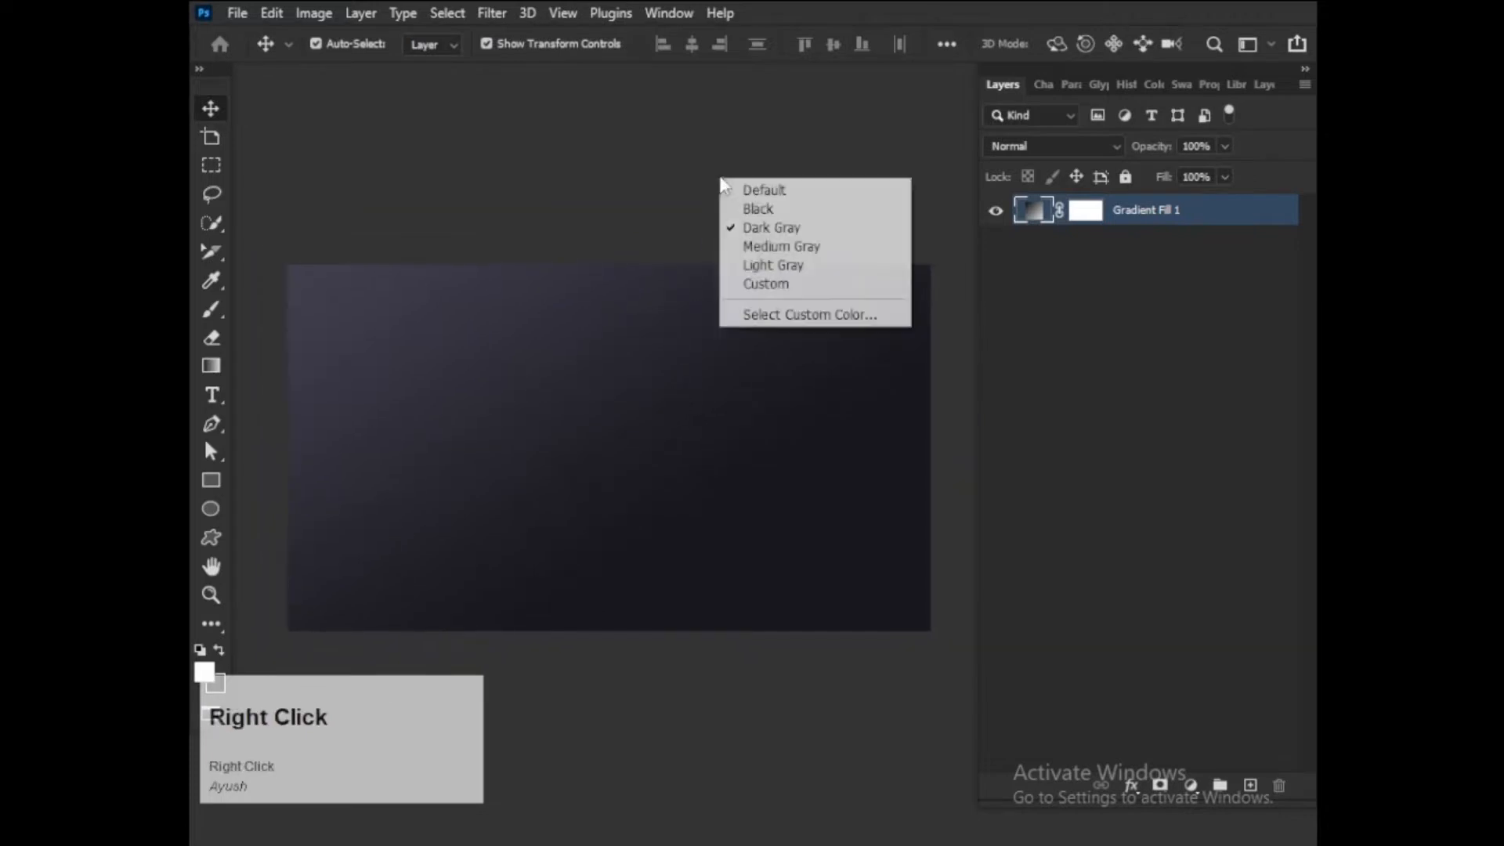
{"action": "left_click", "coordinate": [764, 284]}
{"action": "scroll", "coordinate": [619, 370], "scroll_direction": "down", "scroll_amount": 1}
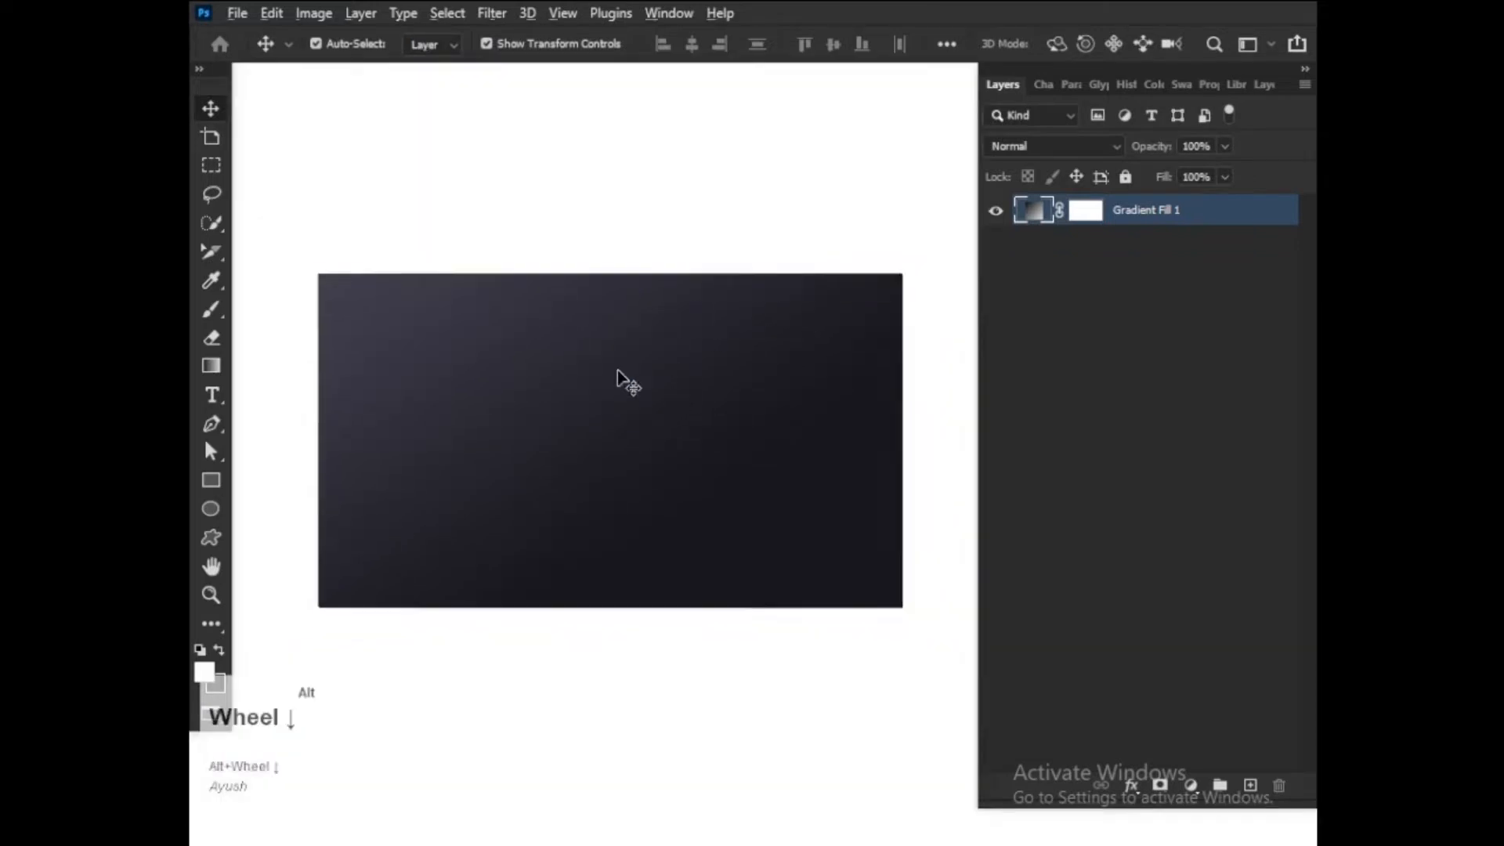
{"action": "scroll", "coordinate": [617, 370], "scroll_direction": "up", "scroll_amount": 1}
{"action": "left_click_drag", "start_coordinate": [614, 389], "coordinate": [697, 385]}
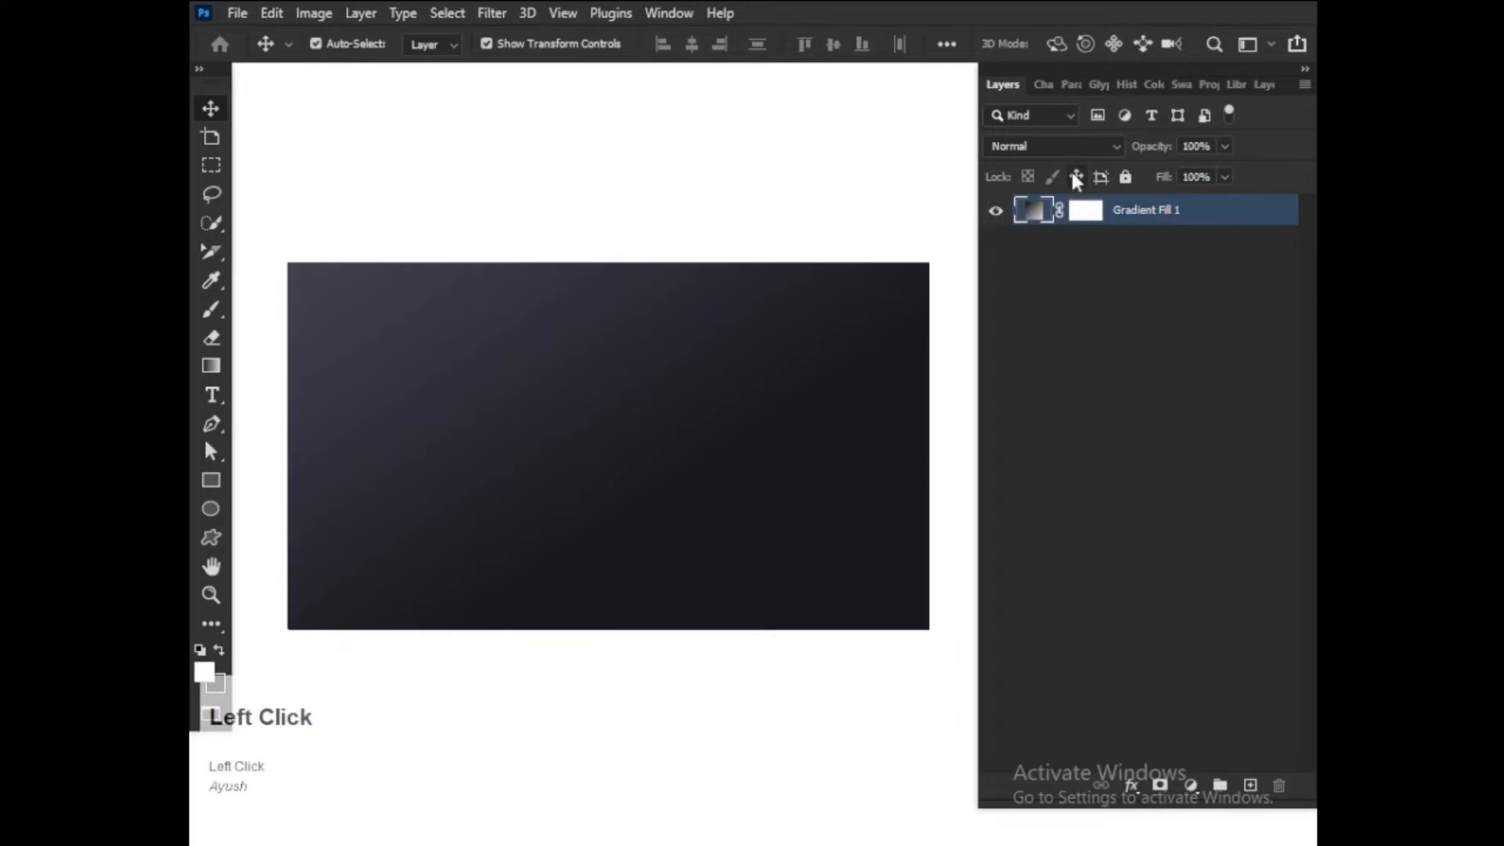
- Lock the position of the Gradient Fill 1 layer and add a new empty layer above it
{"action": "left_click", "coordinate": [1075, 173]}
{"action": "left_click", "coordinate": [1151, 241]}
{"action": "left_click", "coordinate": [1190, 219]}
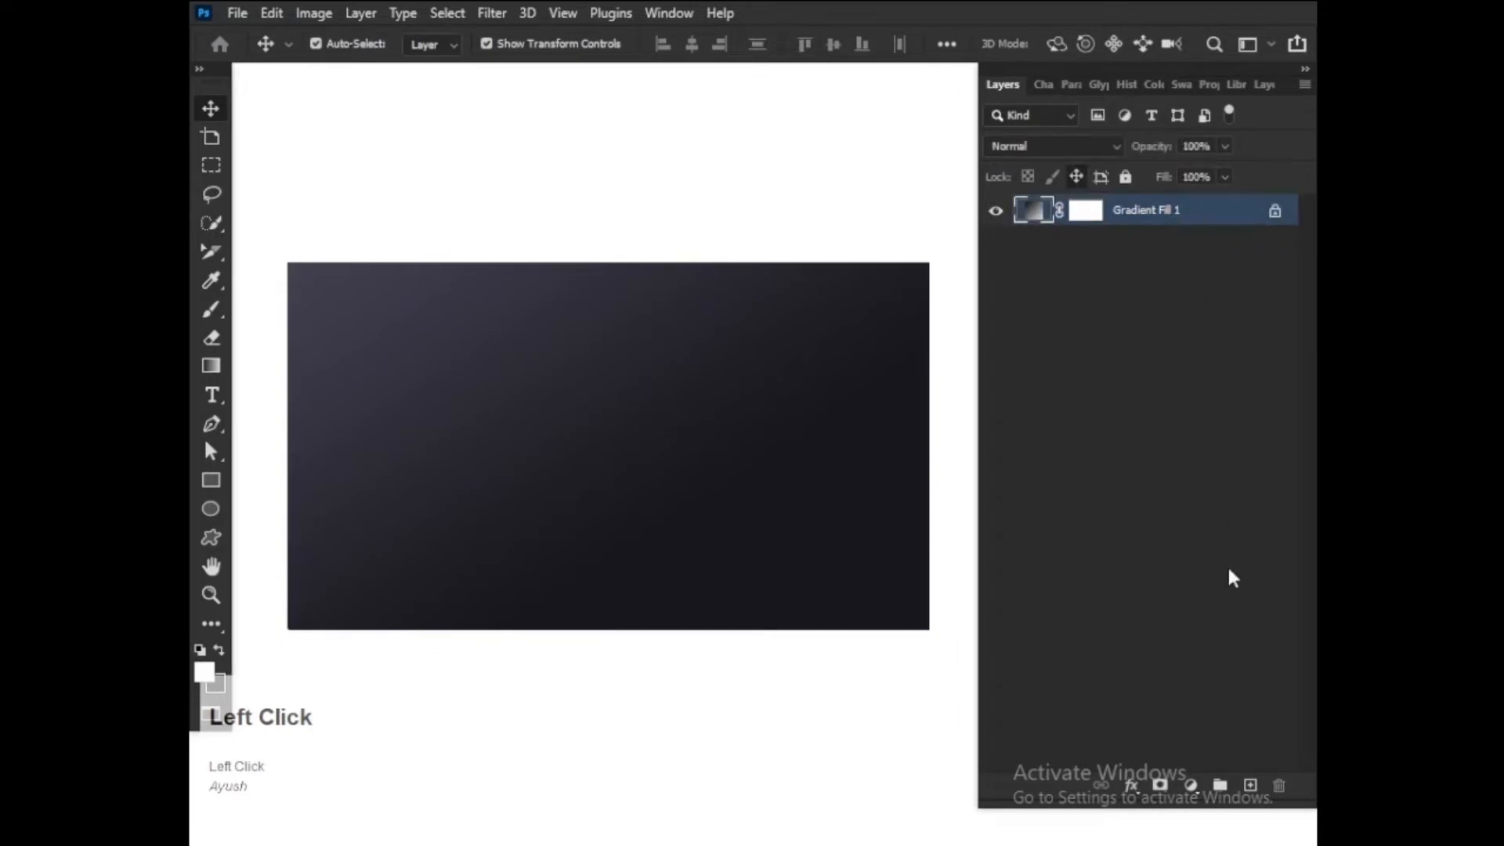
{"action": "left_click", "coordinate": [1249, 784]}
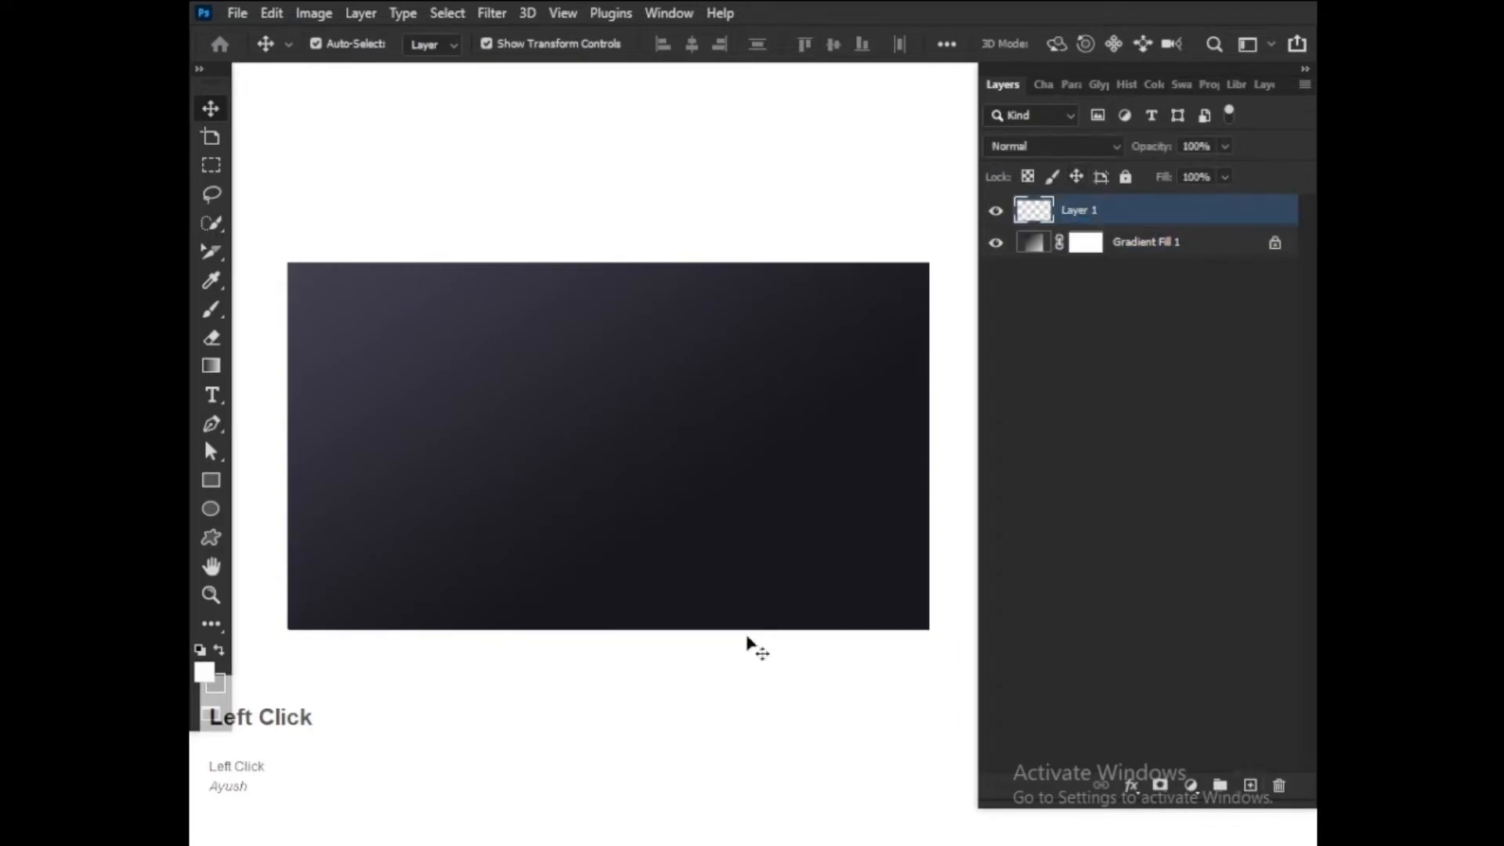
- Draw a white rectangle about 492 × 436 px near the canvas's upper-left corner and round all its corners to 64 px
{"action": "left_click", "coordinate": [212, 424]}
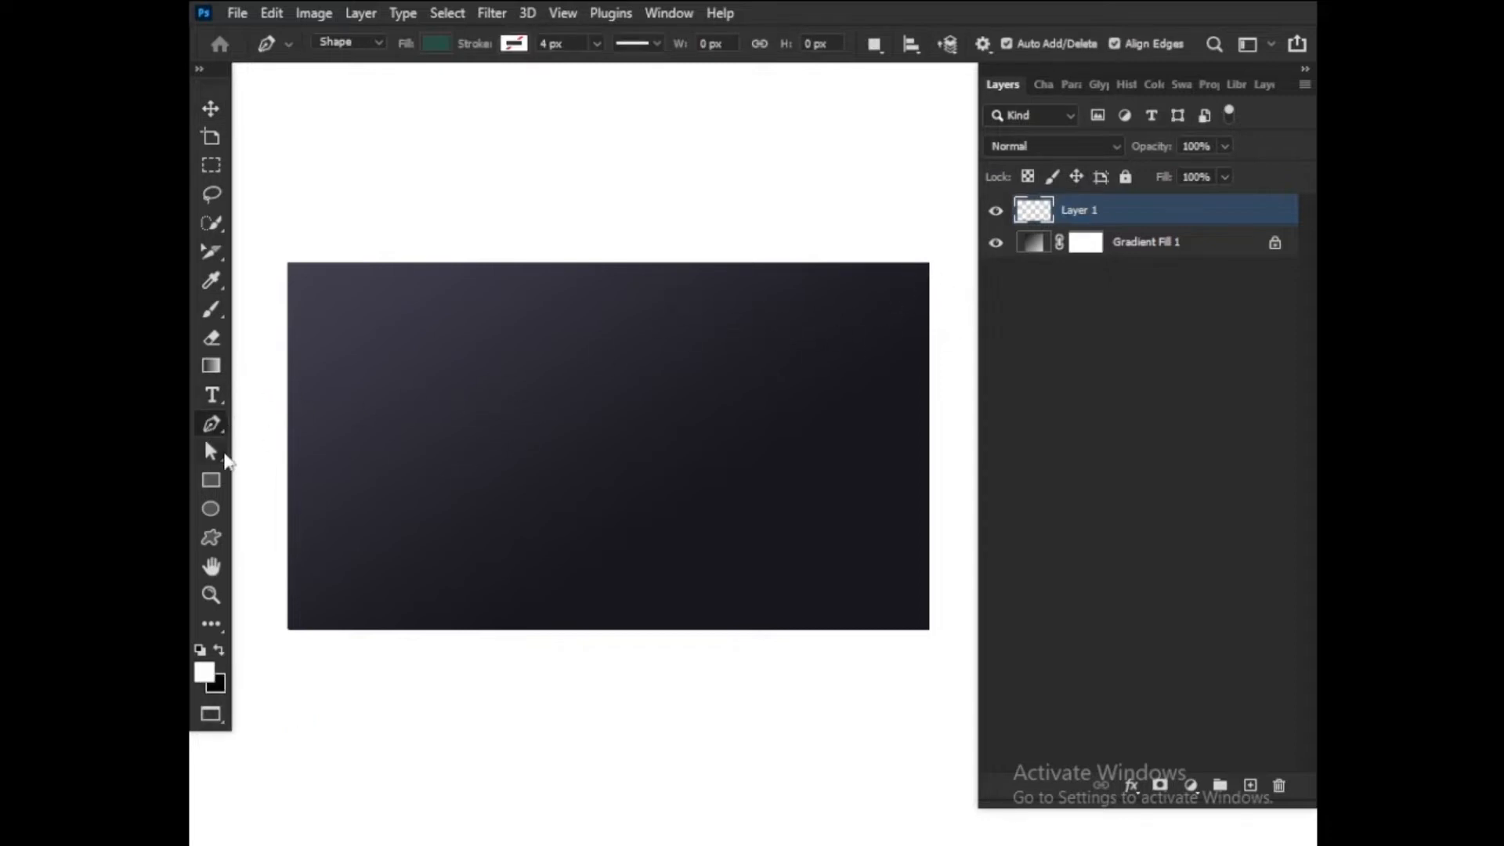
{"action": "left_click", "coordinate": [212, 481]}
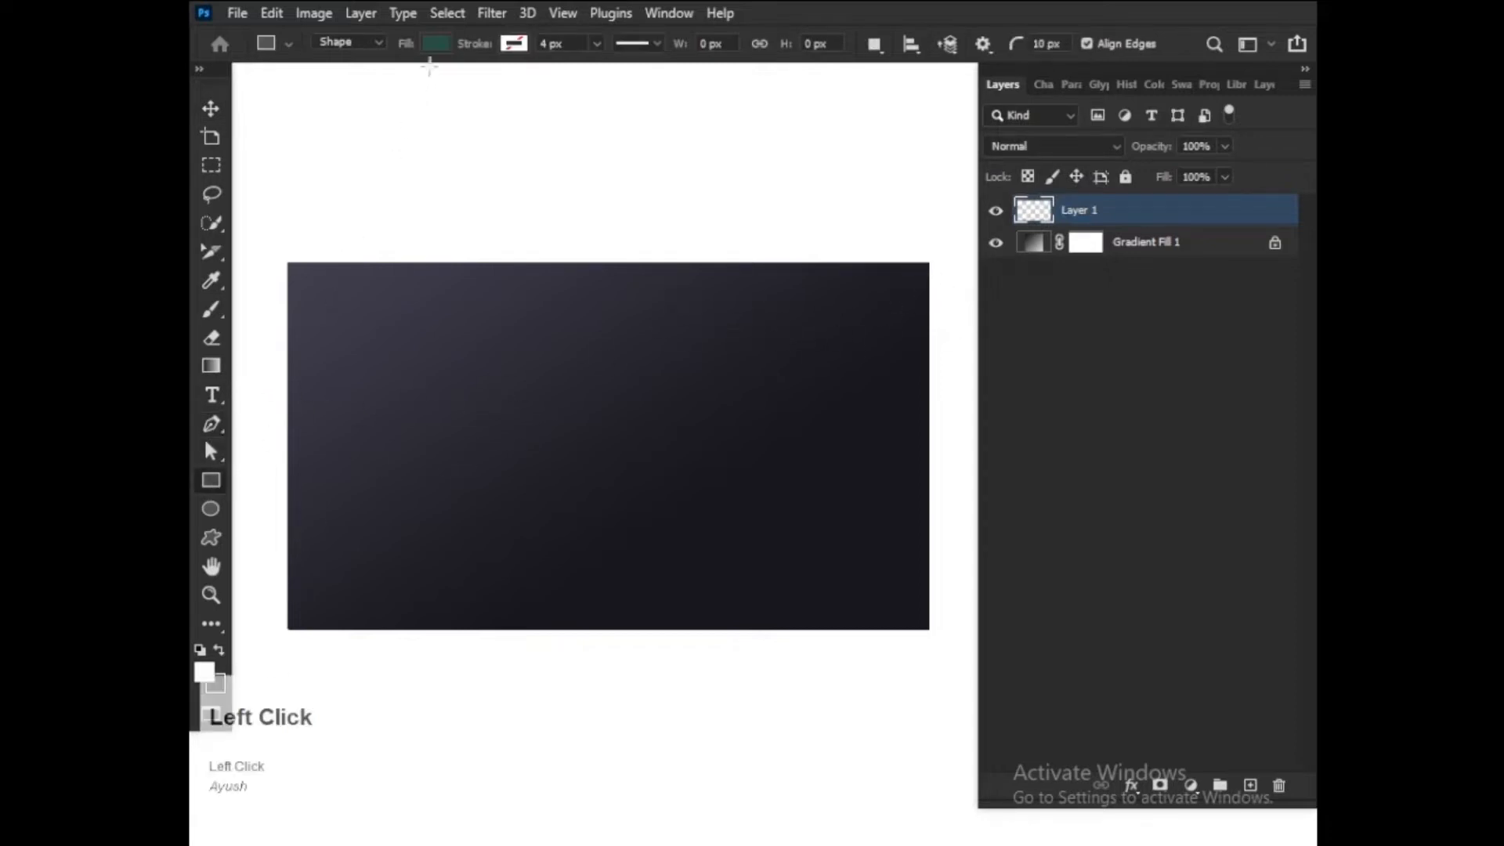
{"action": "left_click", "coordinate": [435, 43]}
{"action": "left_click", "coordinate": [360, 161]}
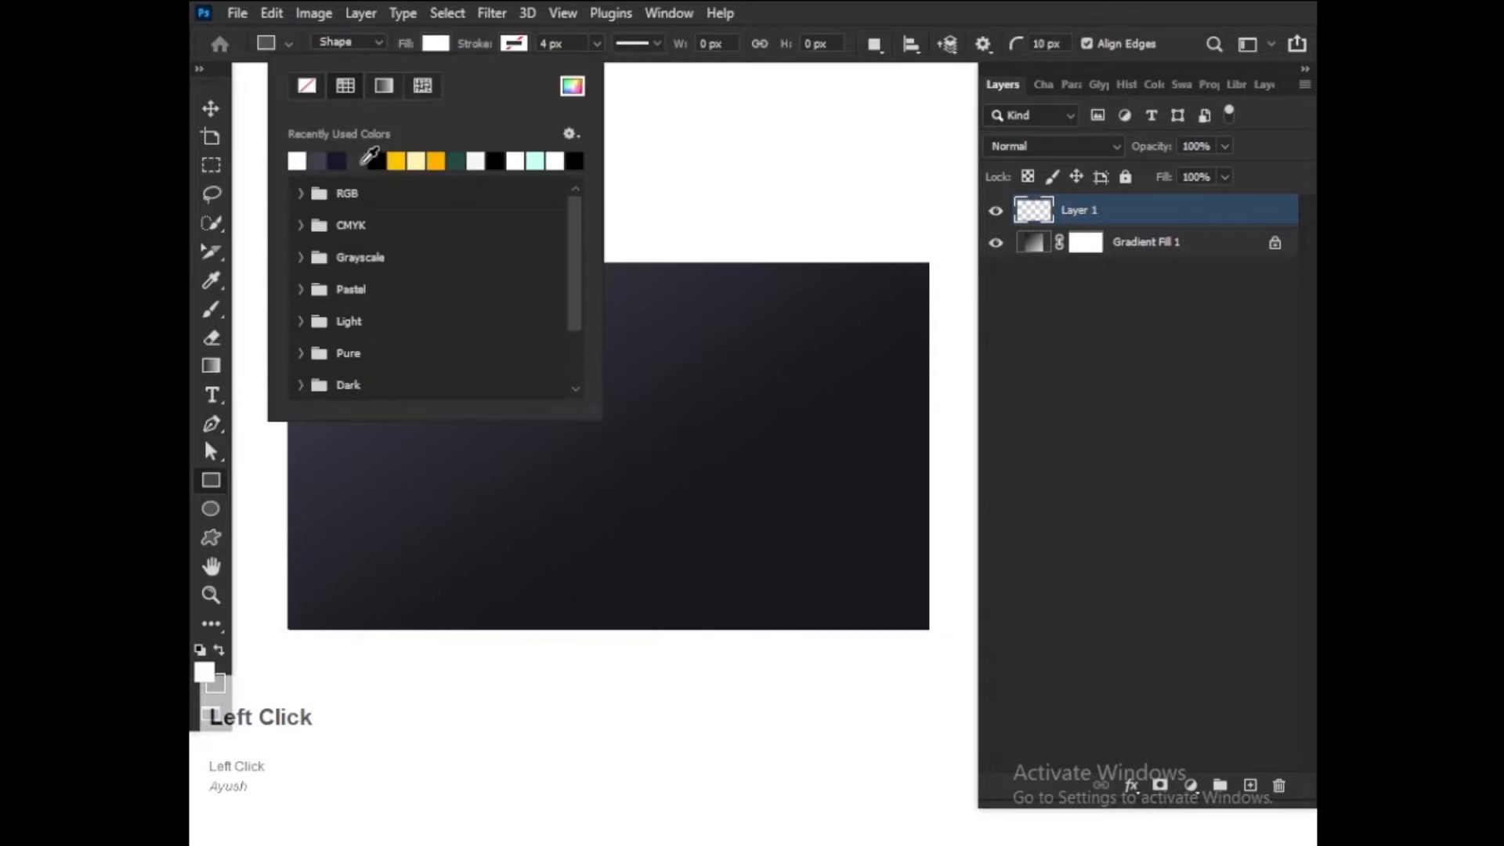
{"action": "left_click", "coordinate": [444, 49]}
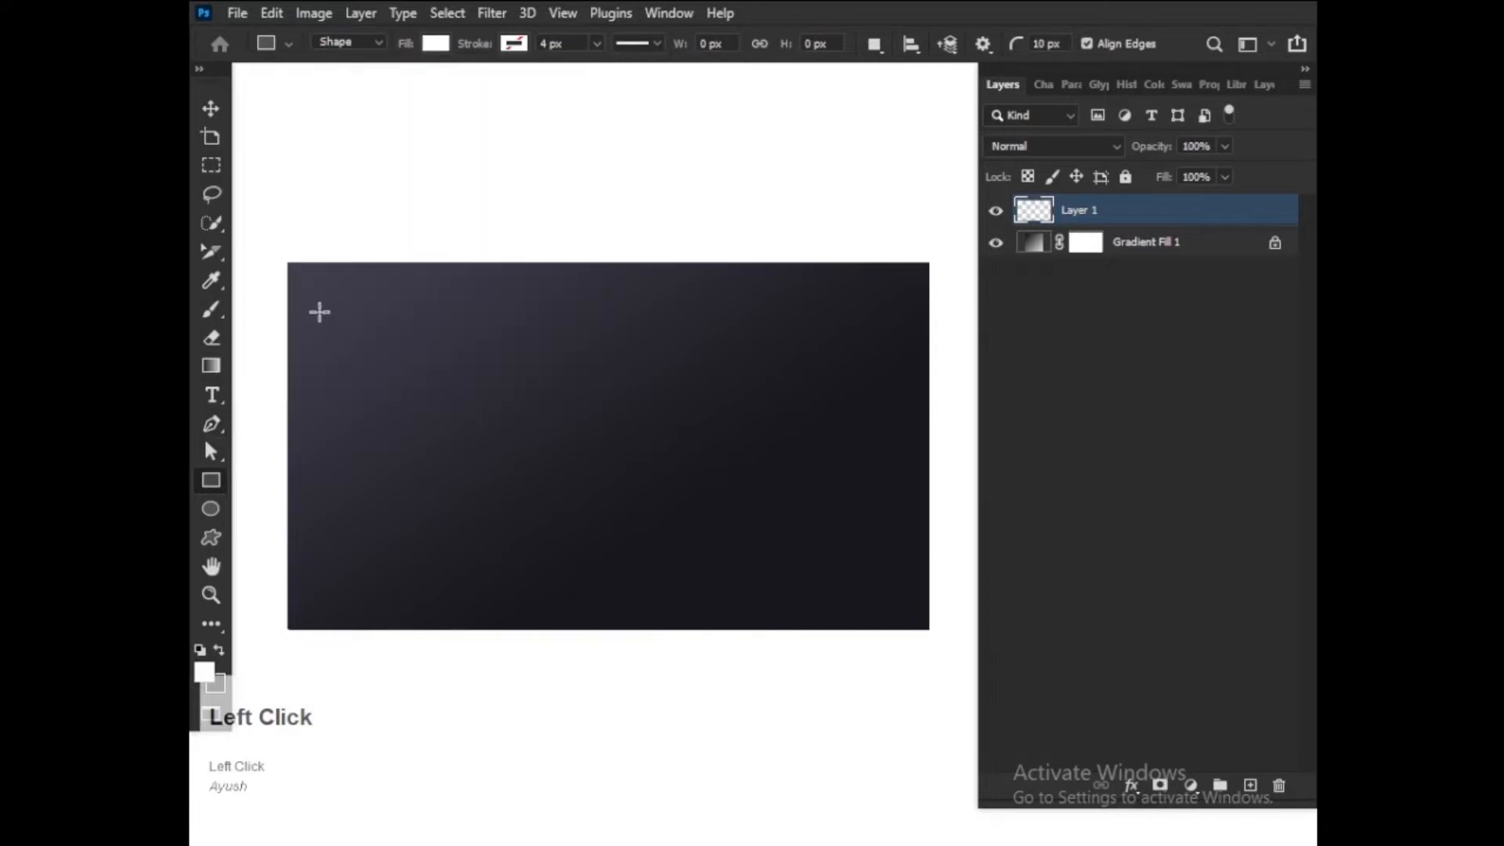
{"action": "left_click_drag", "start_coordinate": [322, 296], "coordinate": [622, 561]}
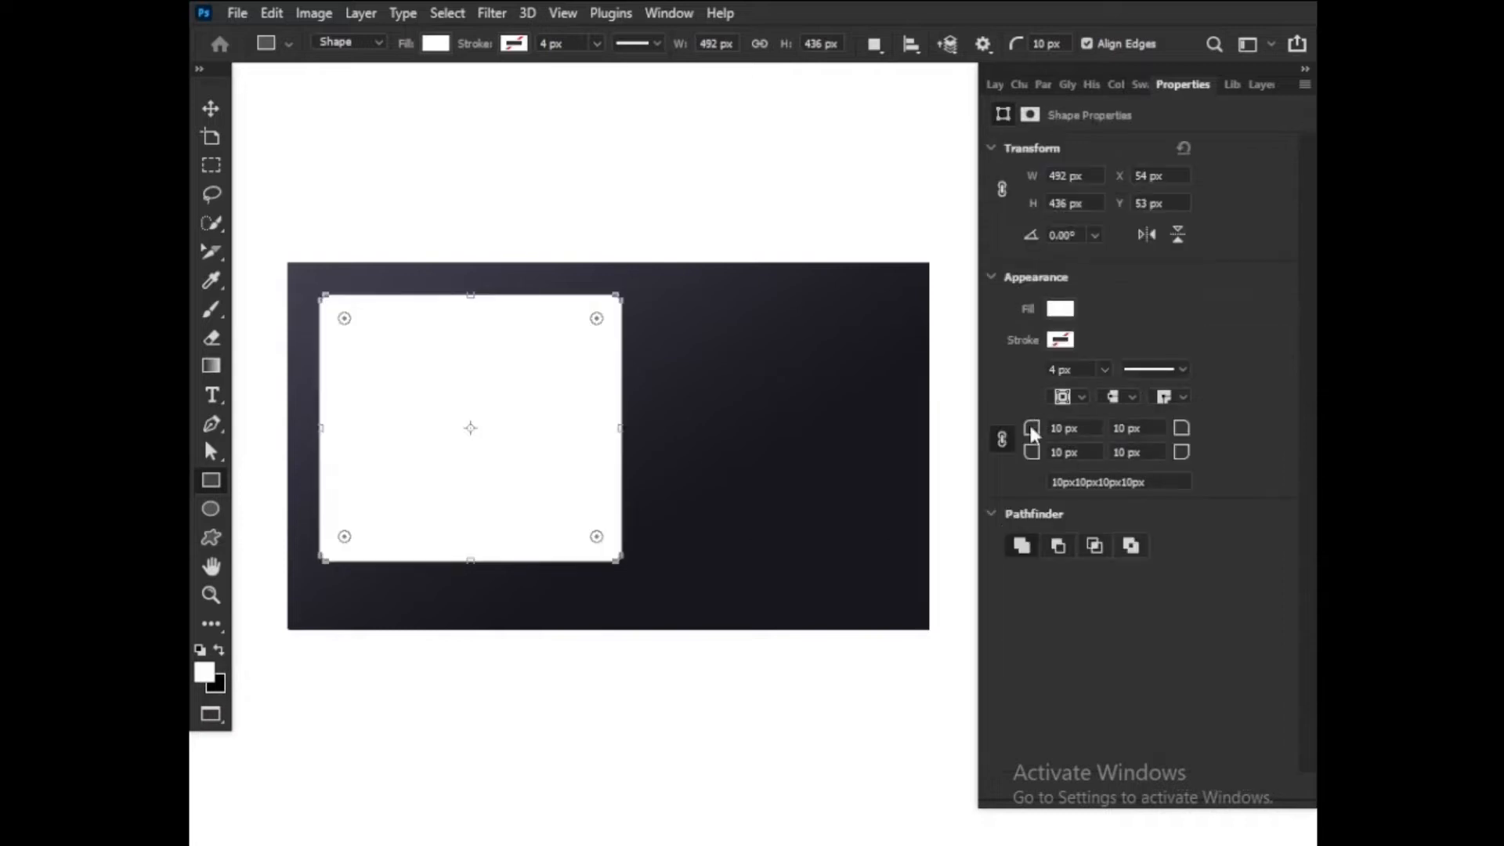
{"action": "left_click_drag", "start_coordinate": [594, 537], "coordinate": [581, 521]}
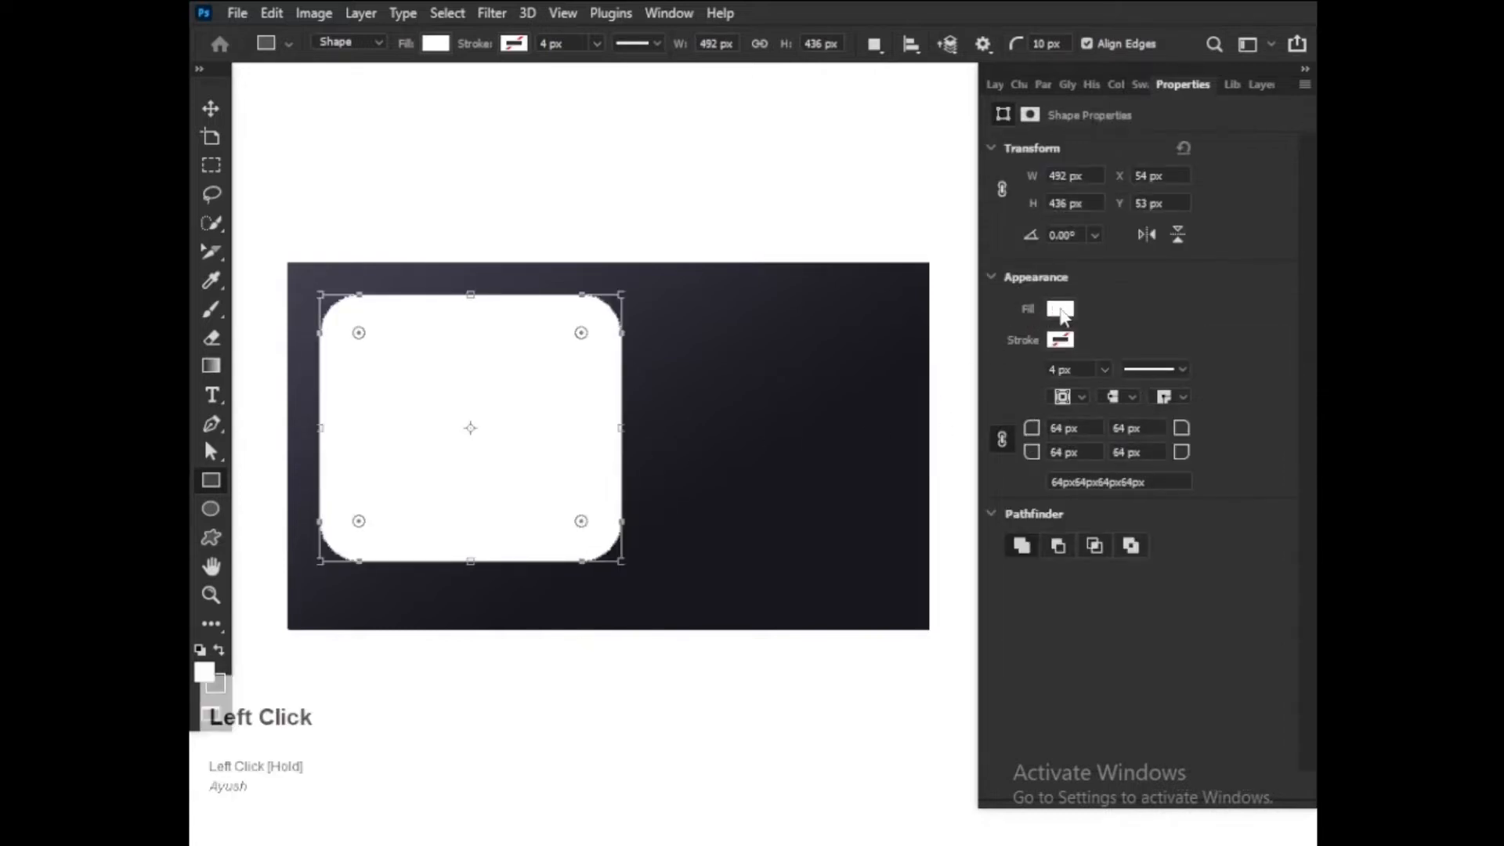
- Move the rounded rectangle partly past the canvas's left edge to about X -94, Y 82 px, and widen it to about 539 px
{"action": "left_click", "coordinate": [210, 108]}
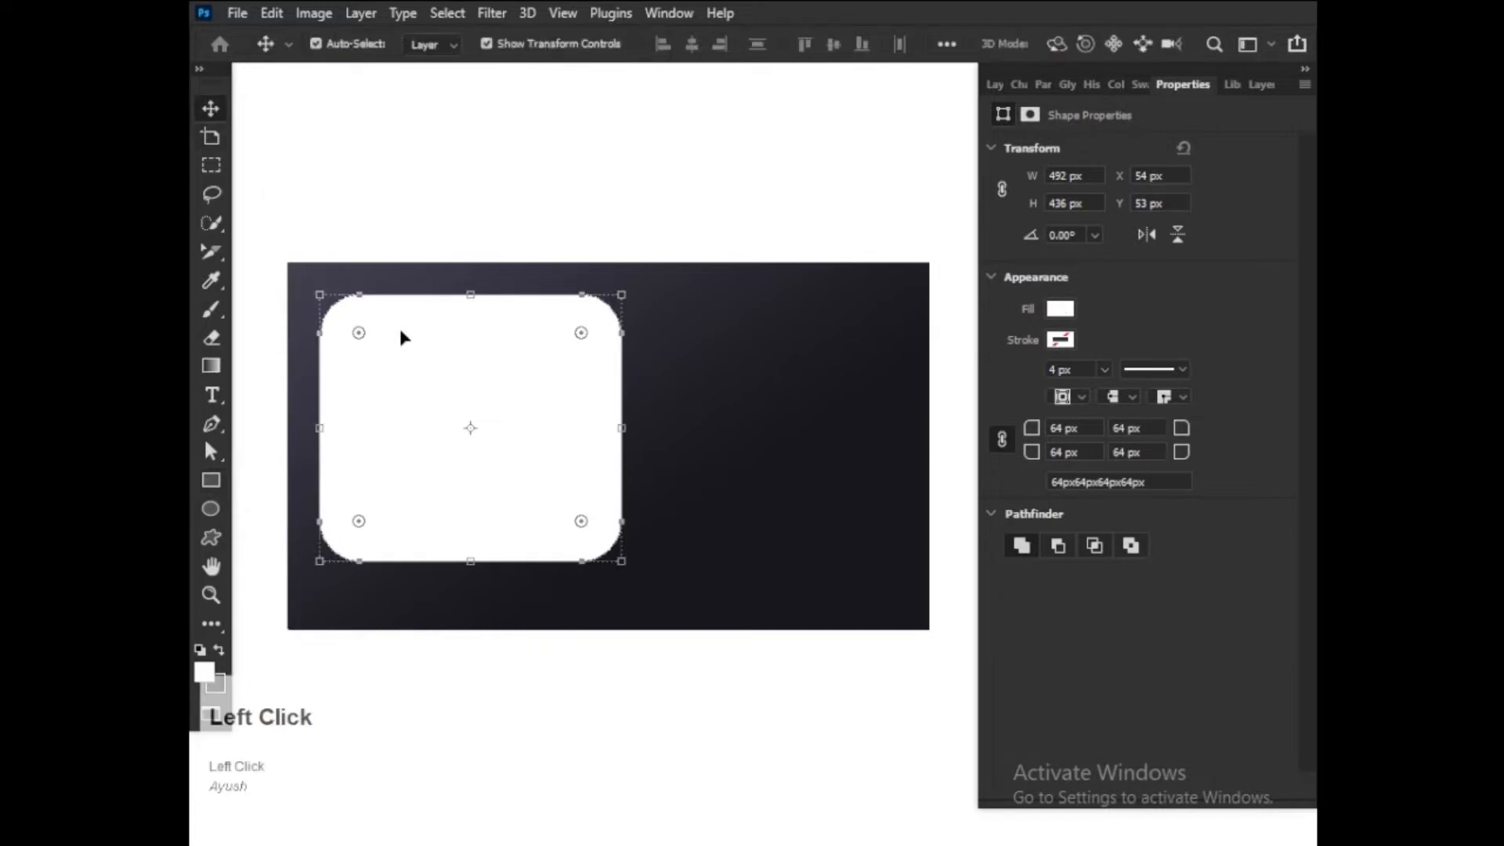
{"action": "left_click_drag", "start_coordinate": [401, 333], "coordinate": [220, 352]}
{"action": "key", "text": "space"}
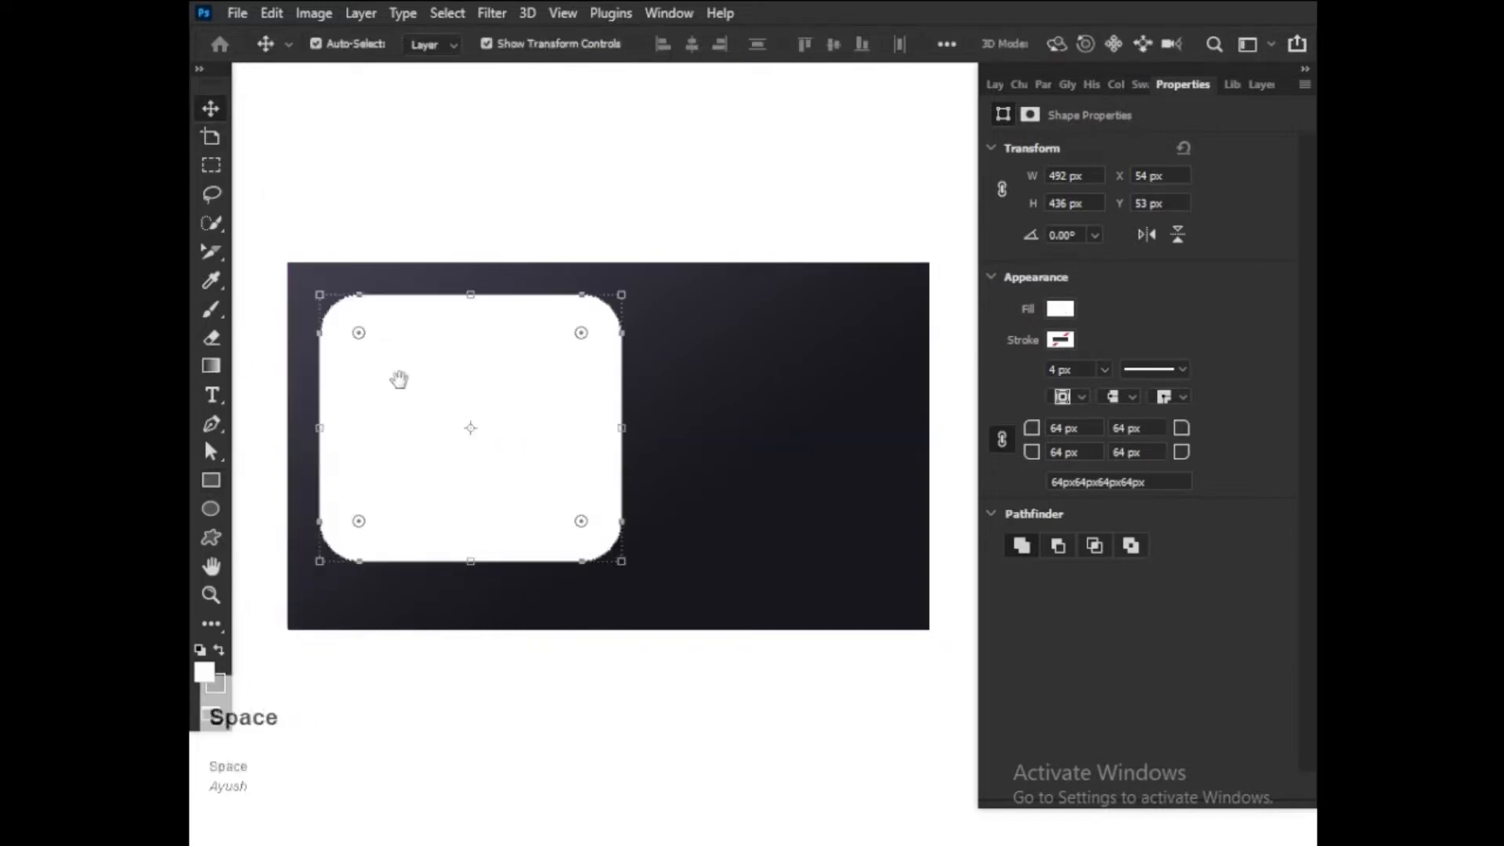
{"action": "left_click_drag", "start_coordinate": [399, 379], "coordinate": [360, 416]}
{"action": "left_click_drag", "start_coordinate": [493, 436], "coordinate": [558, 498]}
{"action": "scroll", "coordinate": [639, 462], "scroll_direction": "down", "scroll_amount": 1}
{"action": "key", "text": "Return"}
{"action": "scroll", "coordinate": [565, 497], "scroll_direction": "up", "scroll_amount": 2}
{"action": "left_click", "coordinate": [869, 329]}
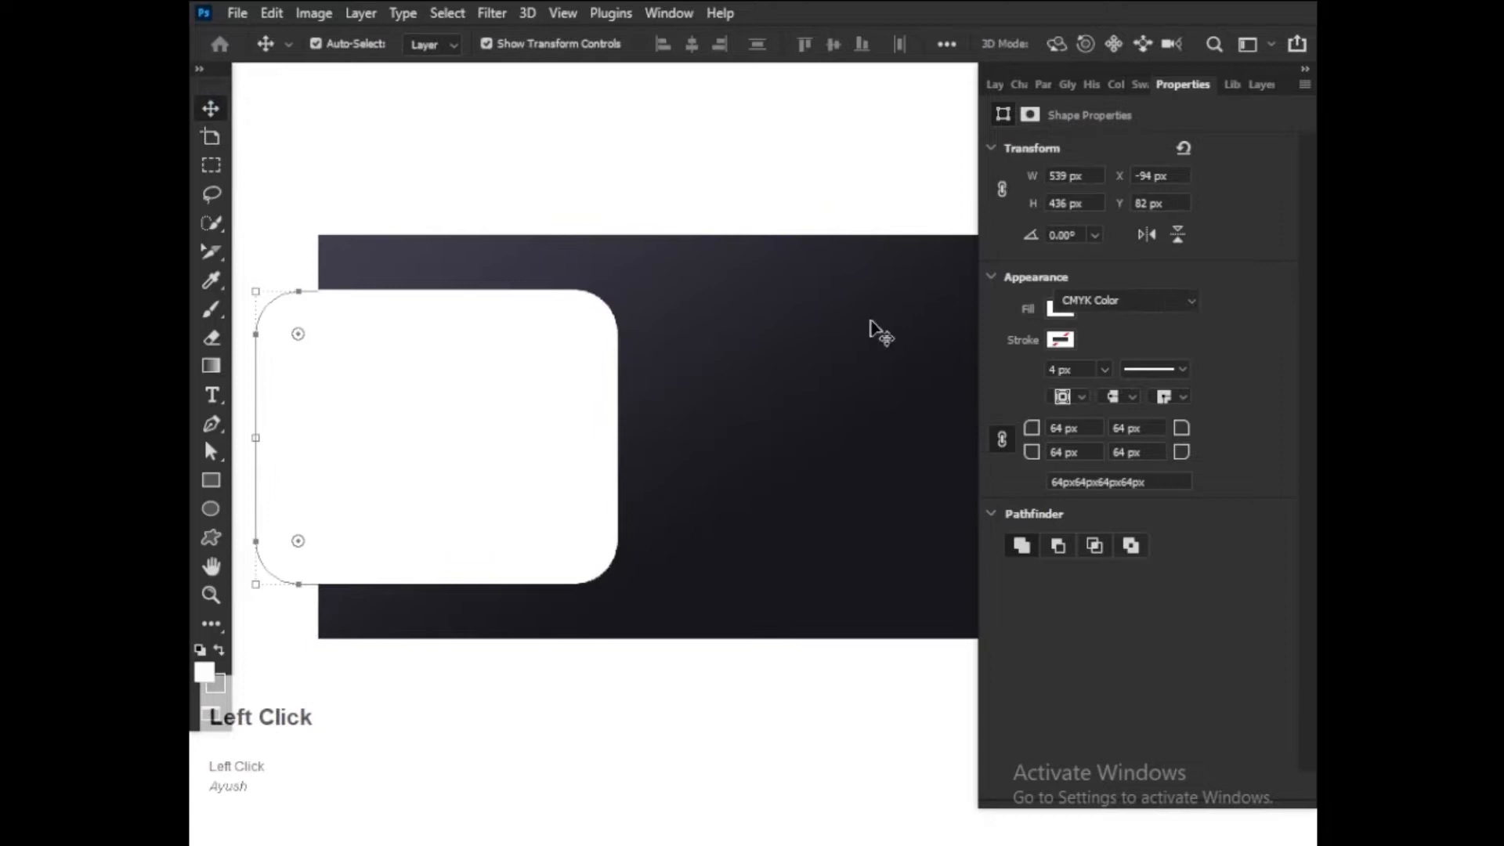
- Add a gold Gradient Overlay layer style to the Rectangle 1 layer
{"action": "left_click", "coordinate": [991, 85]}
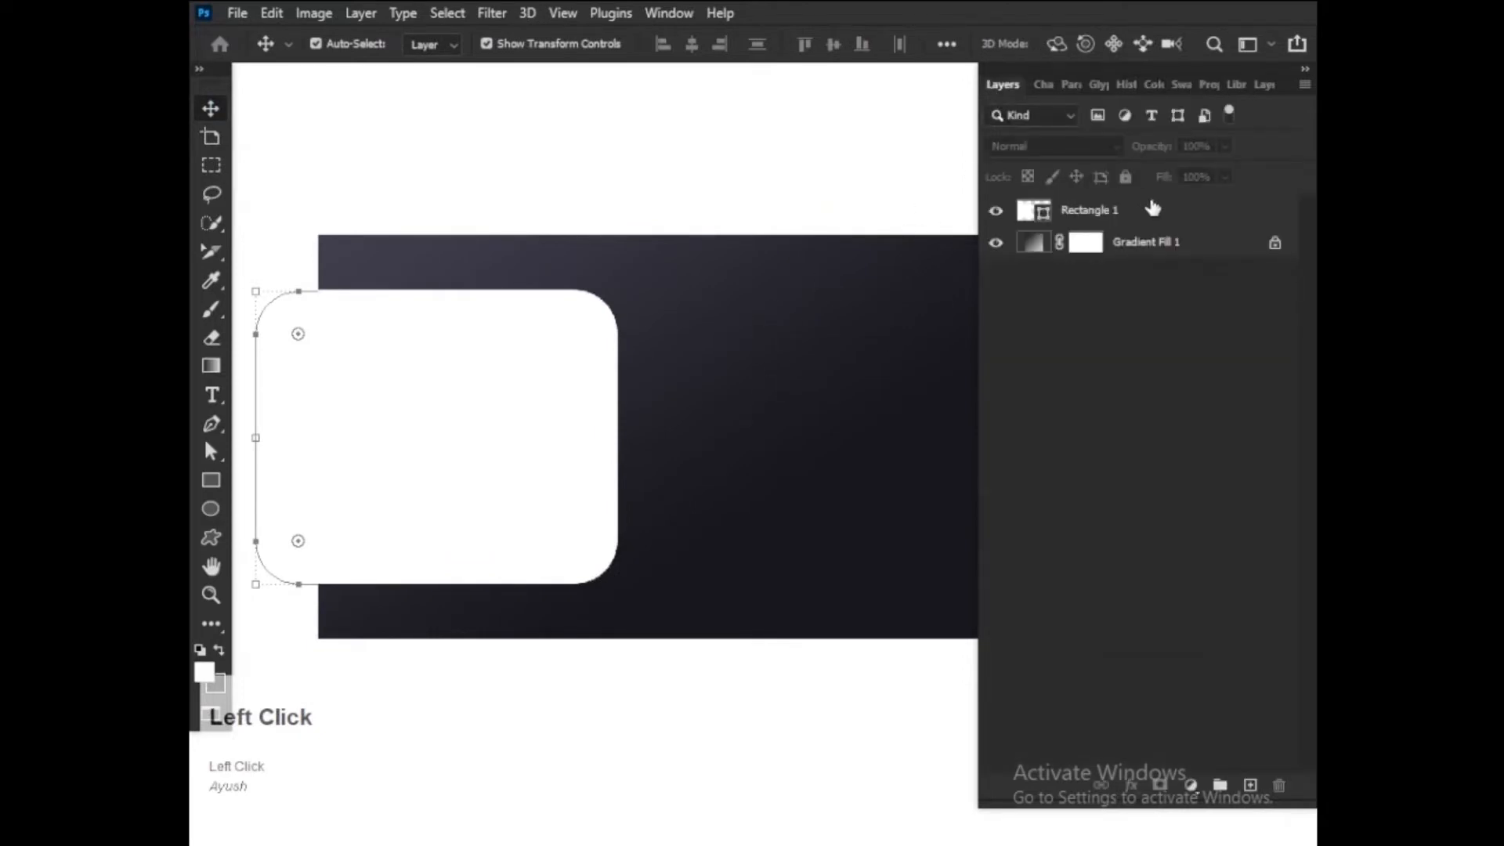
{"action": "left_click", "coordinate": [1173, 219]}
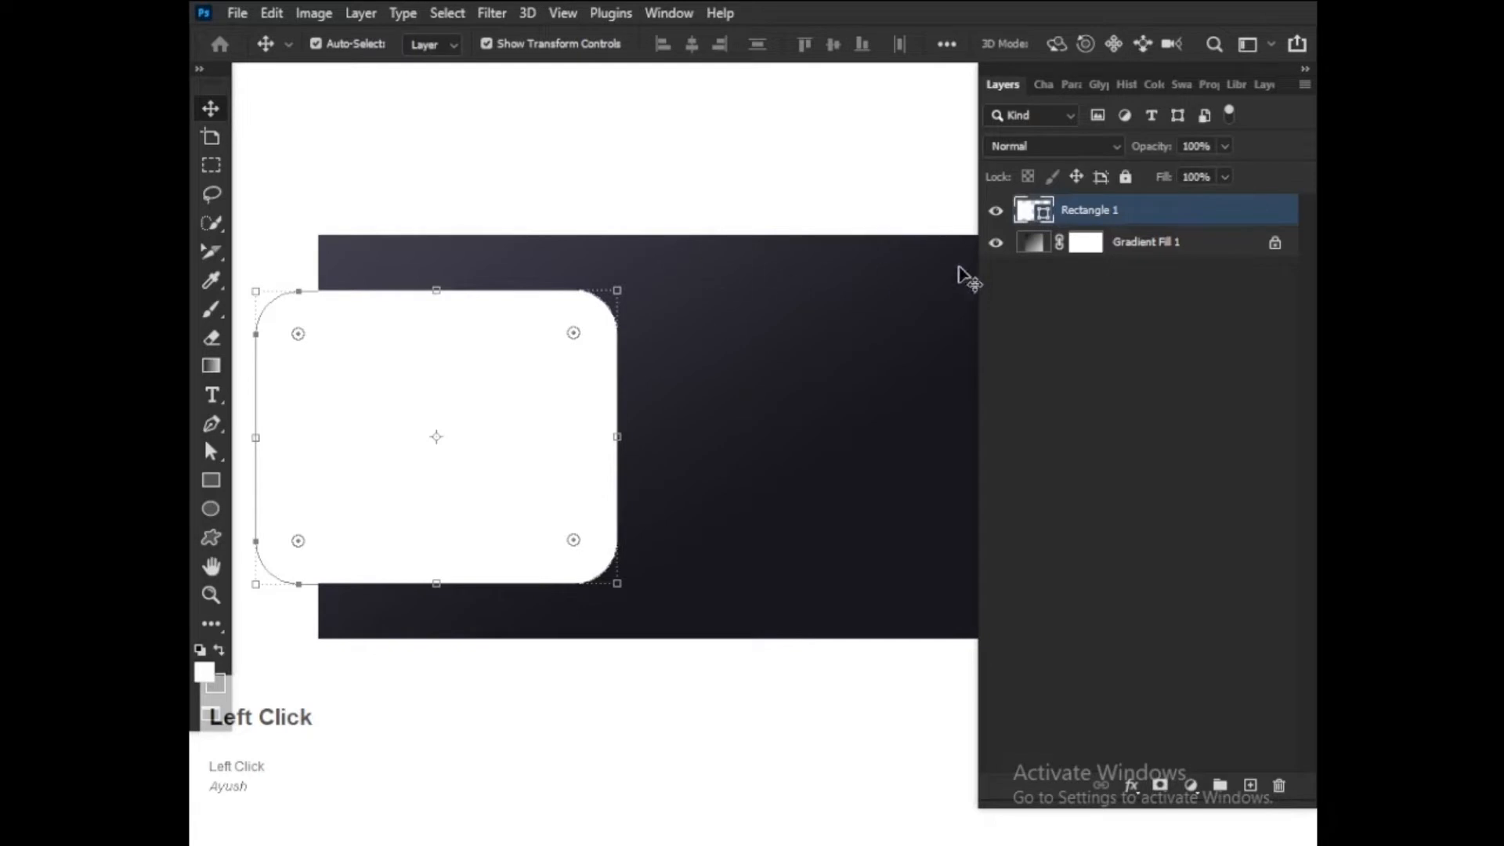
{"action": "left_click", "coordinate": [1194, 220]}
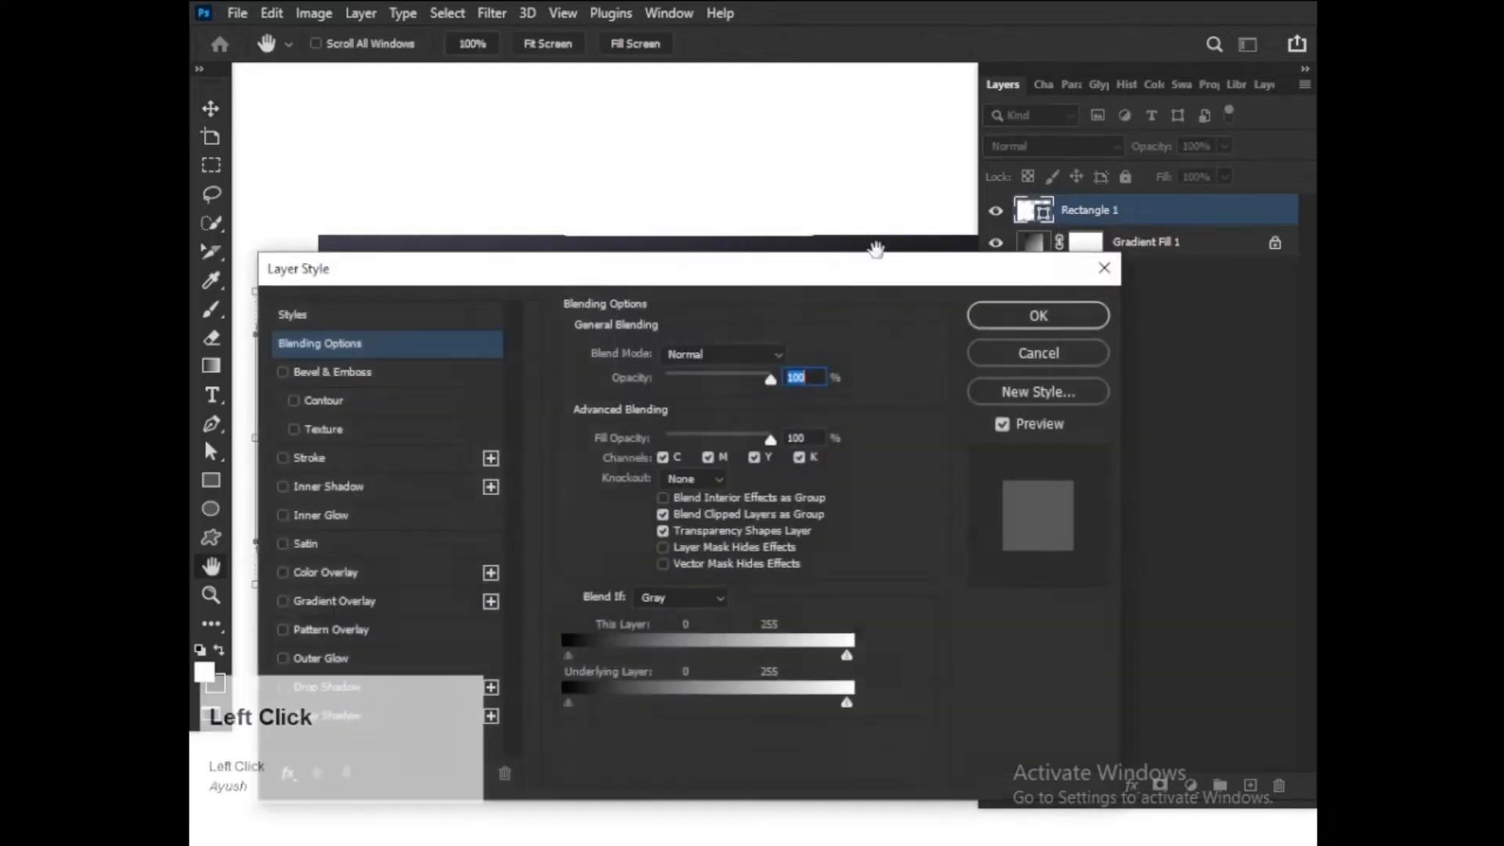
{"action": "left_click_drag", "start_coordinate": [849, 269], "coordinate": [1280, 77]}
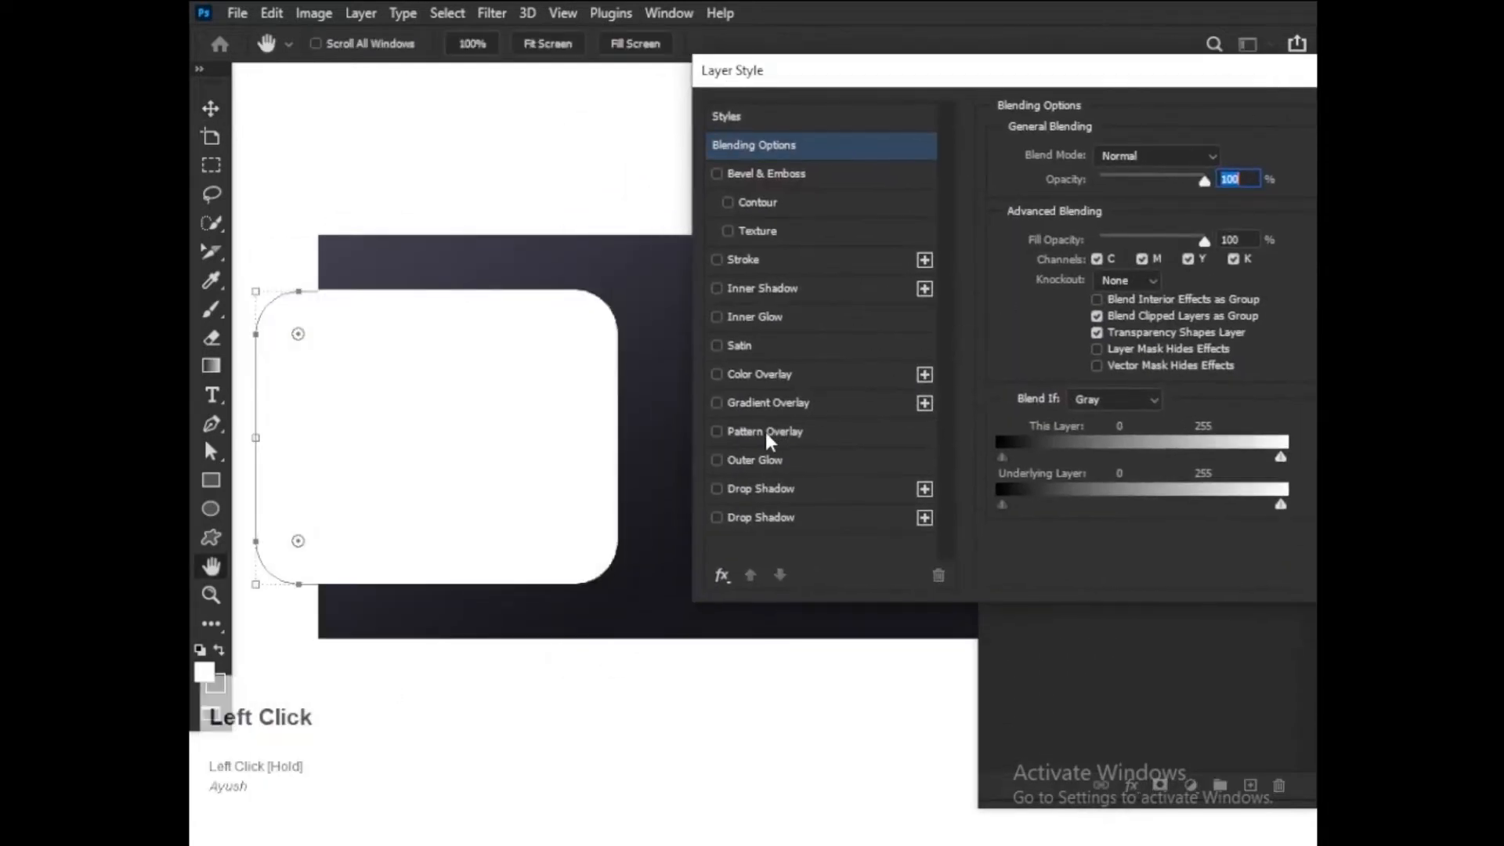
{"action": "left_click", "coordinate": [769, 405]}
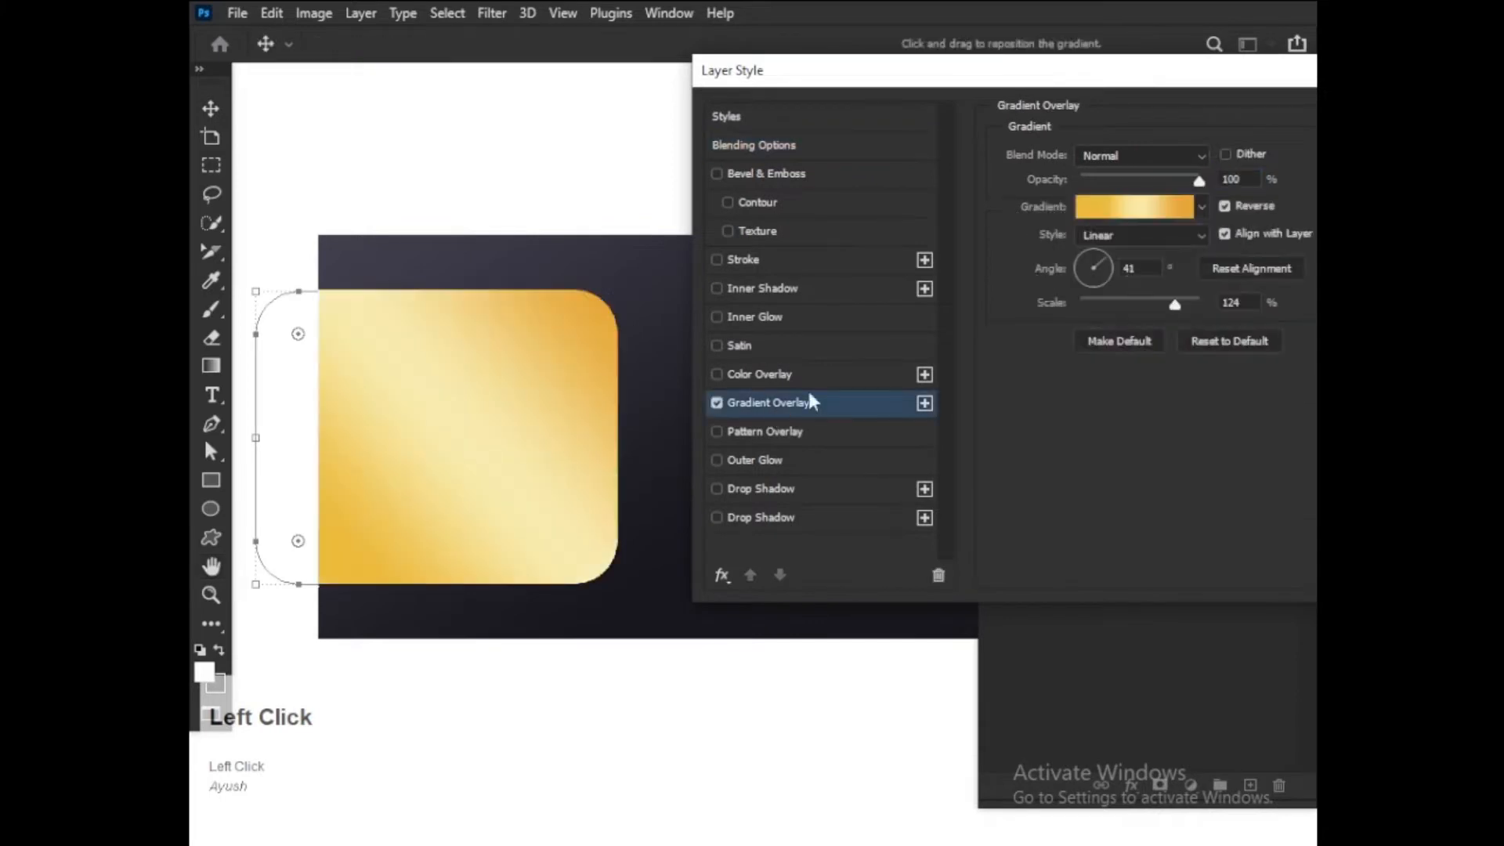
- Accept the overlay's three-stop gold gradient and reduce the overlay's scale
{"action": "left_click", "coordinate": [1186, 218]}
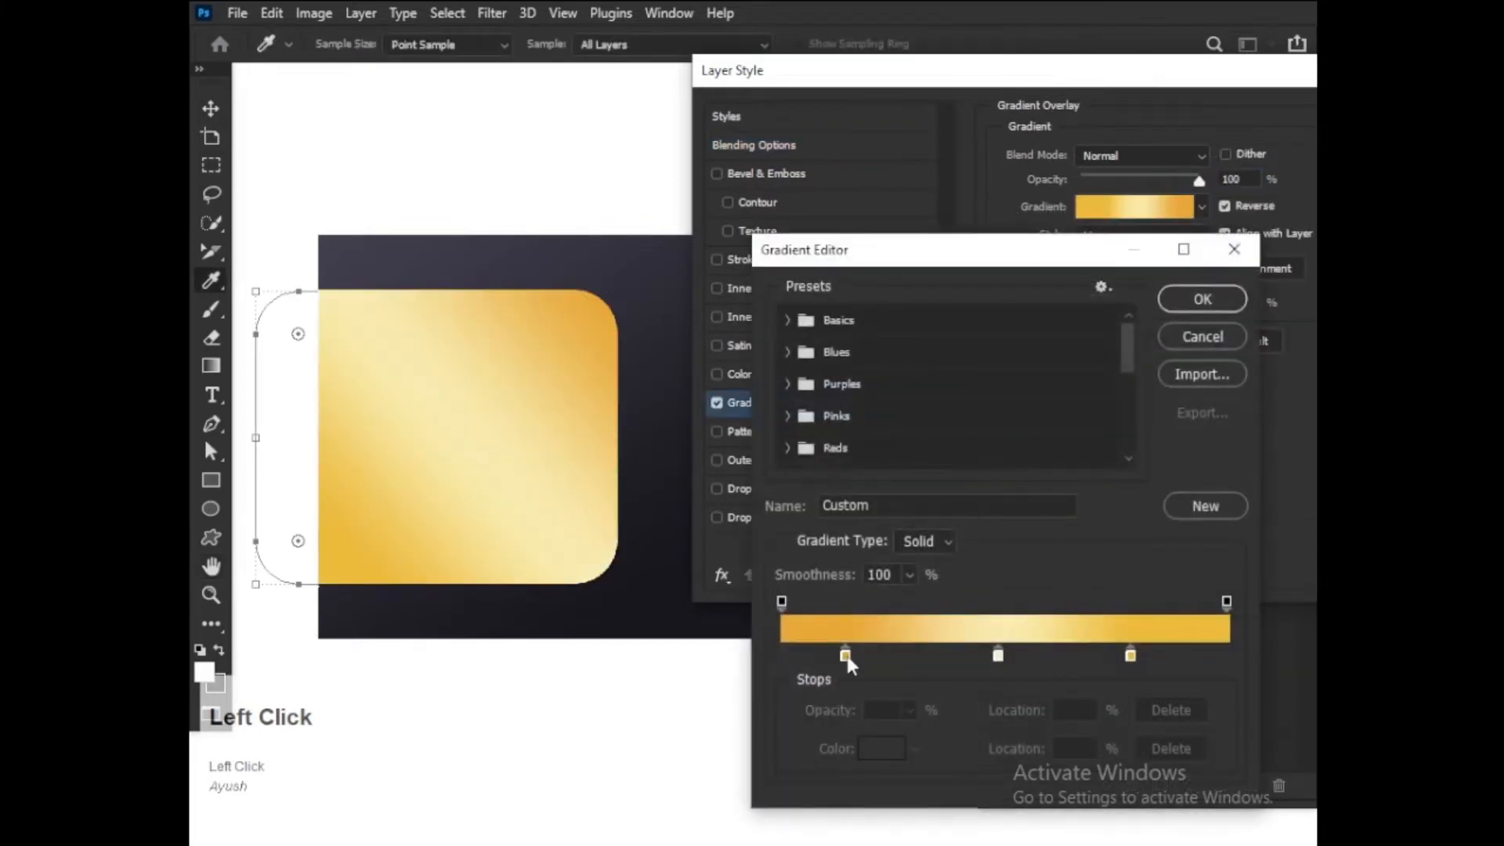
{"action": "left_click", "coordinate": [1182, 299]}
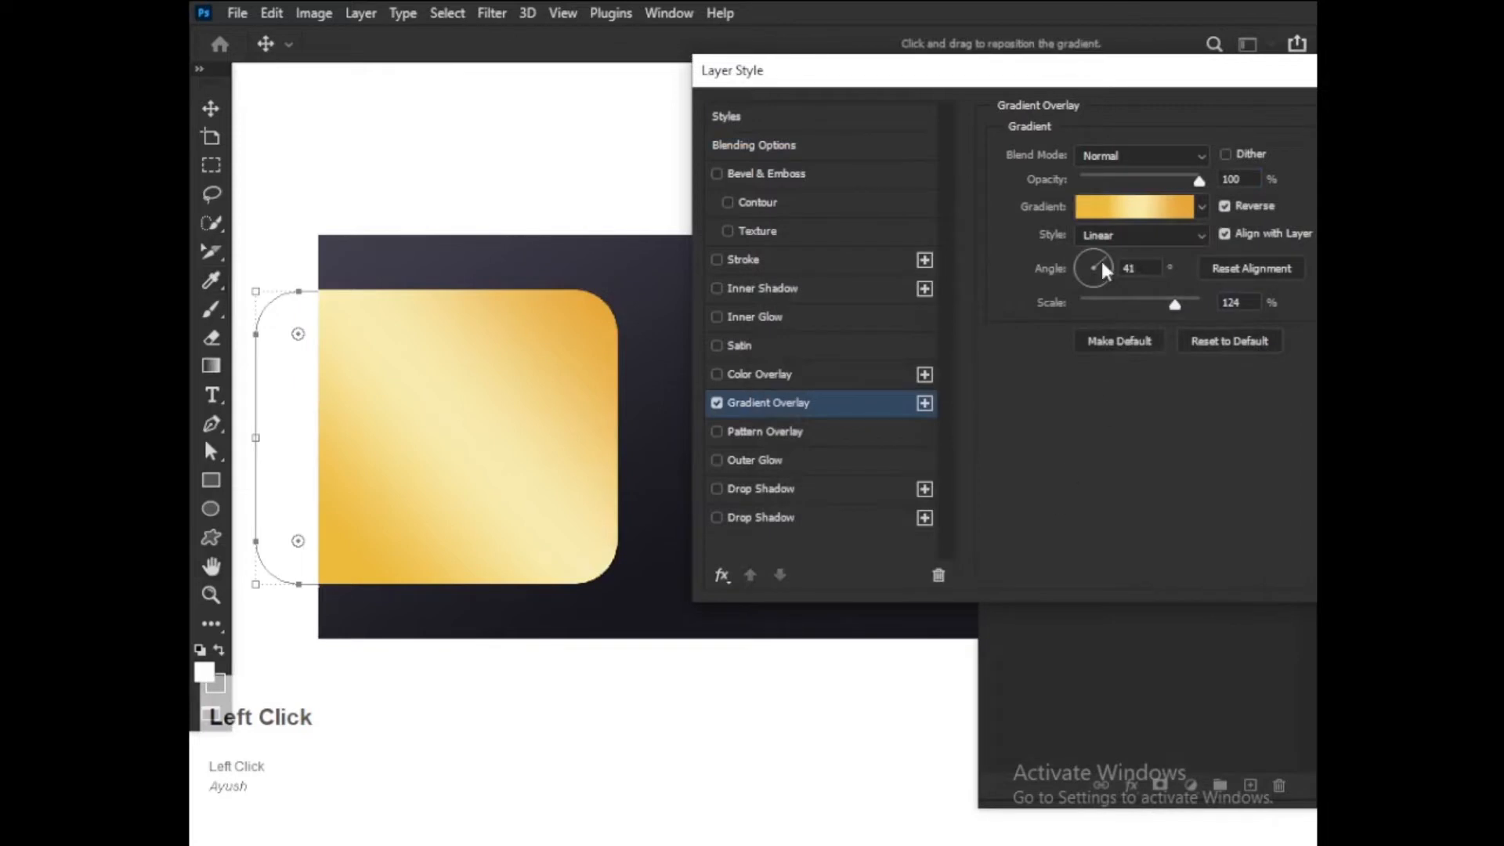
{"action": "left_click_drag", "start_coordinate": [1092, 70], "coordinate": [1076, 176]}
{"action": "left_click_drag", "start_coordinate": [1160, 410], "coordinate": [1114, 412]}
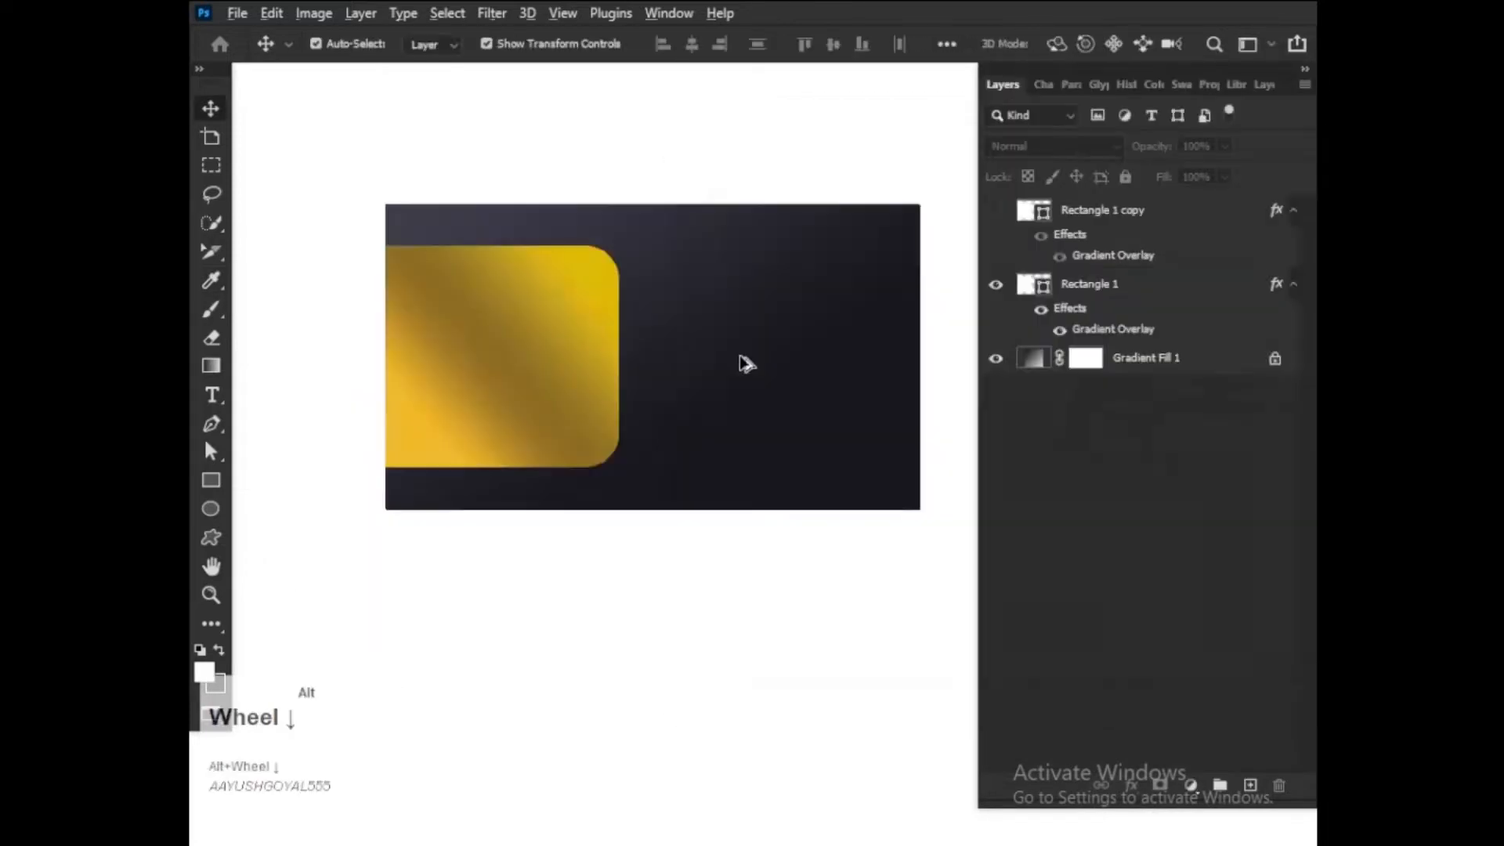
{"action": "scroll", "coordinate": [742, 364], "scroll_direction": "down", "scroll_amount": 1}
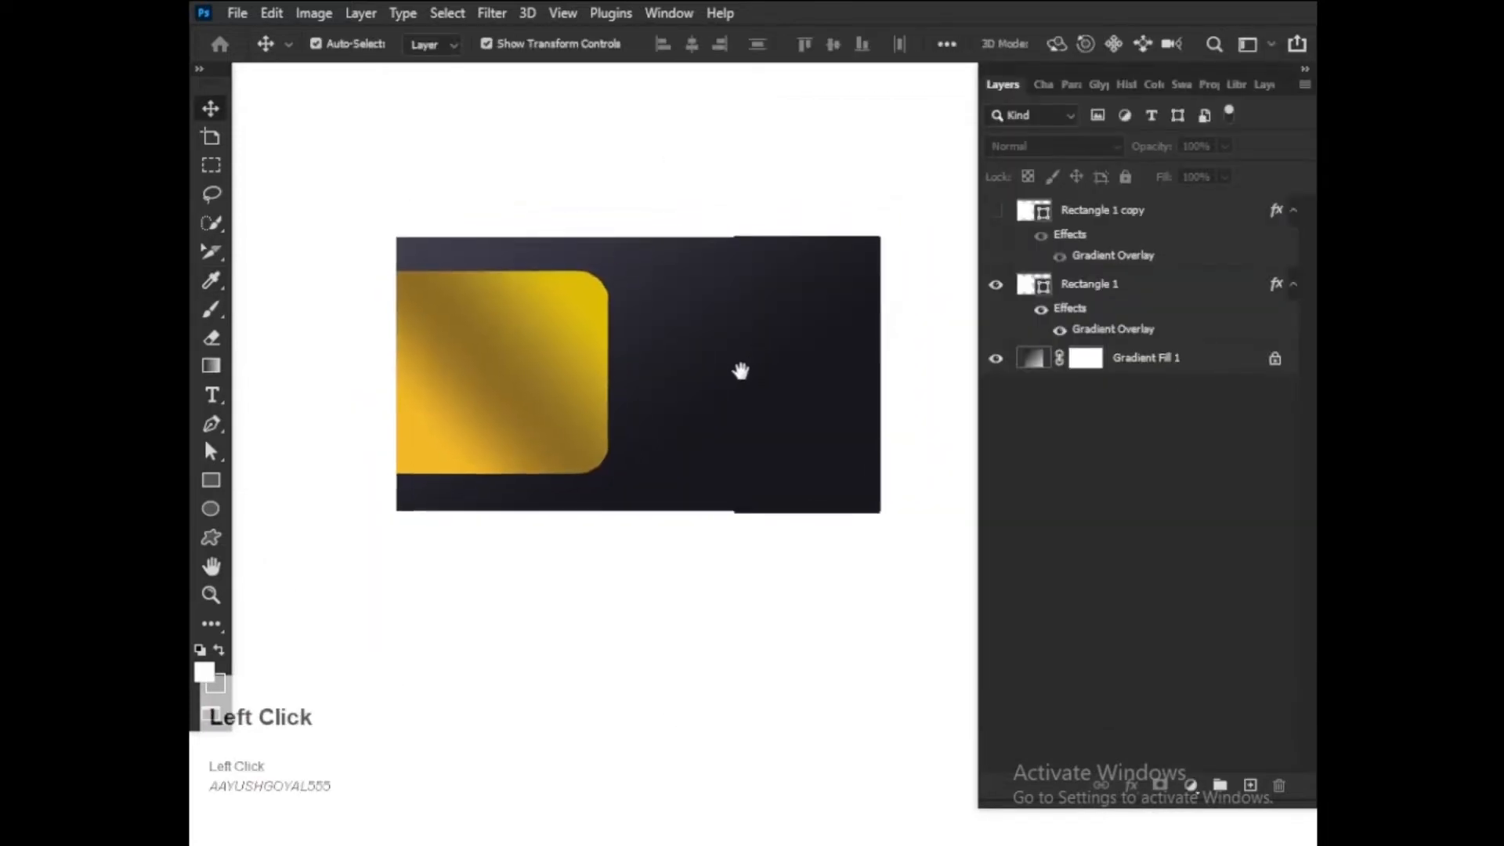
{"action": "left_click", "coordinate": [530, 412]}
{"action": "scroll", "coordinate": [529, 412], "scroll_direction": "up", "scroll_amount": 2}
{"action": "key", "text": "space"}
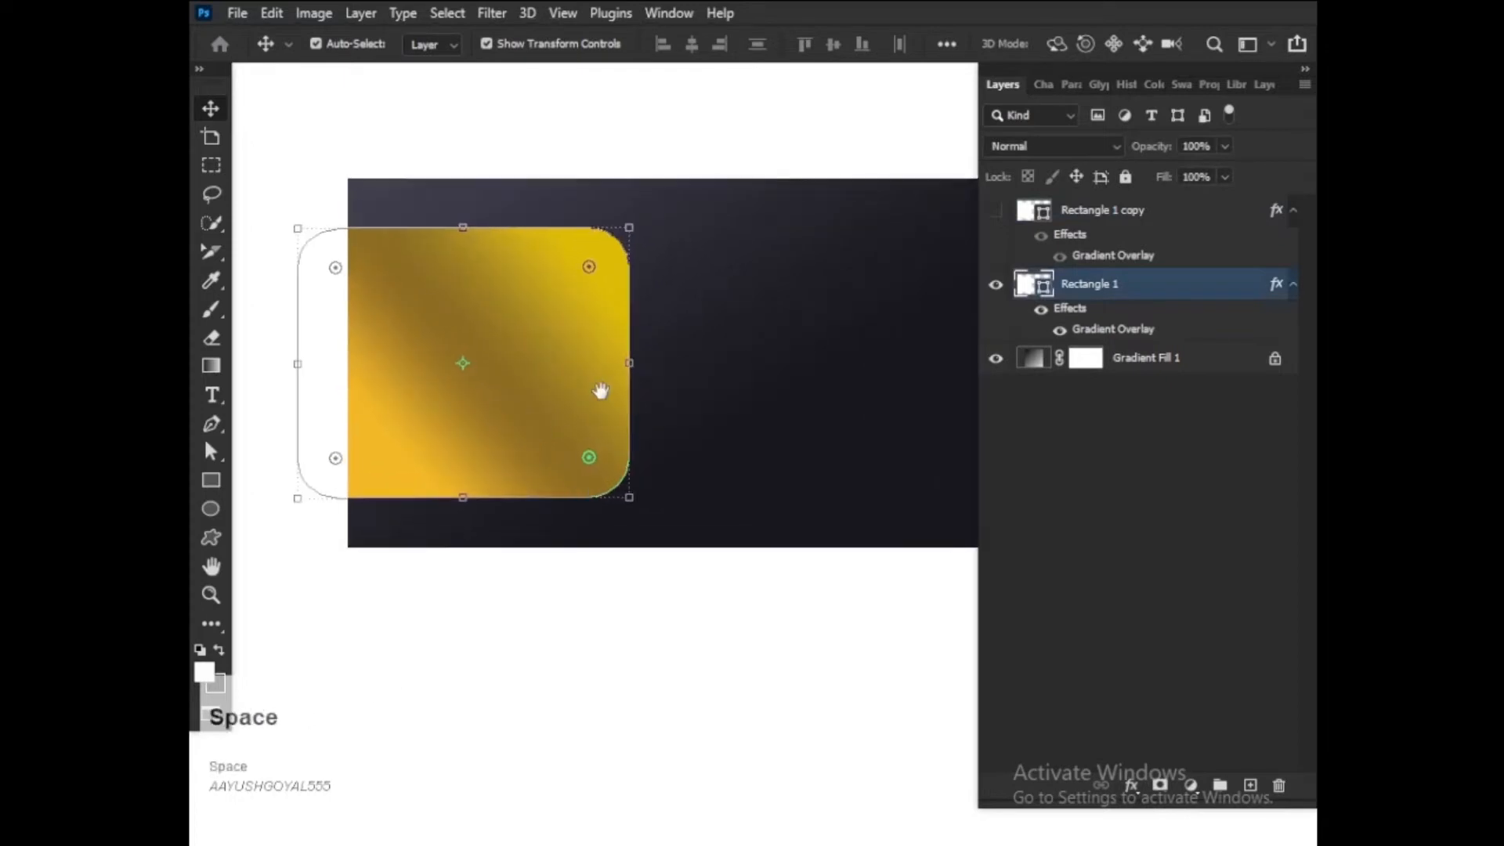
{"action": "left_click", "coordinate": [799, 384]}
{"action": "scroll", "coordinate": [816, 389], "scroll_direction": "down", "scroll_amount": 1}
{"action": "left_click", "coordinate": [766, 383]}
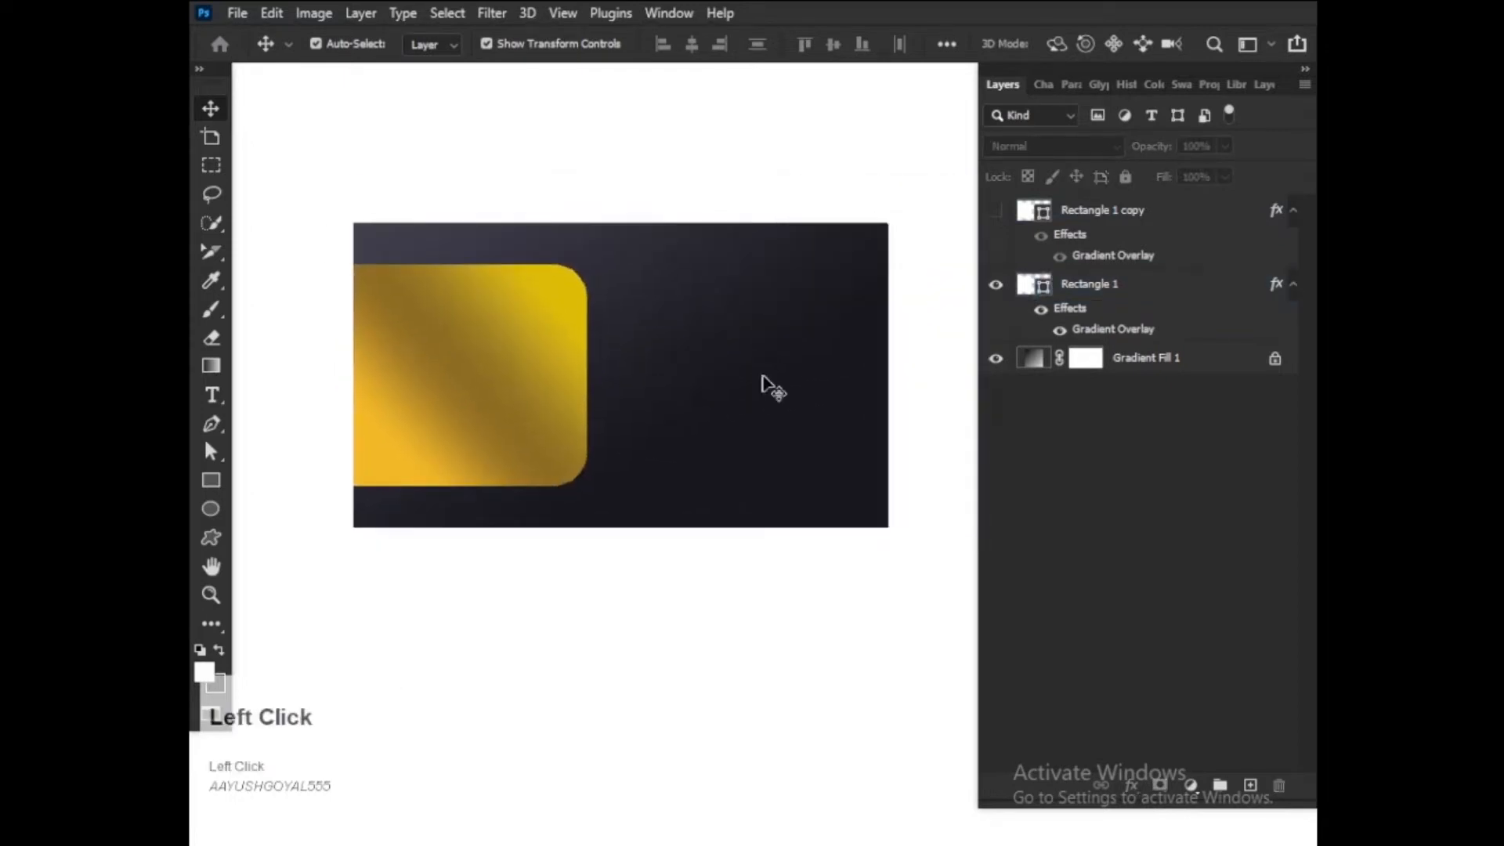
- Duplicate the gold rectangle and narrow the copy into a 49 px wide, 436 px high vertical bar just beside the original's right edge
{"action": "left_click", "coordinate": [470, 384]}
{"action": "left_click_drag", "start_coordinate": [552, 389], "coordinate": [625, 401]}
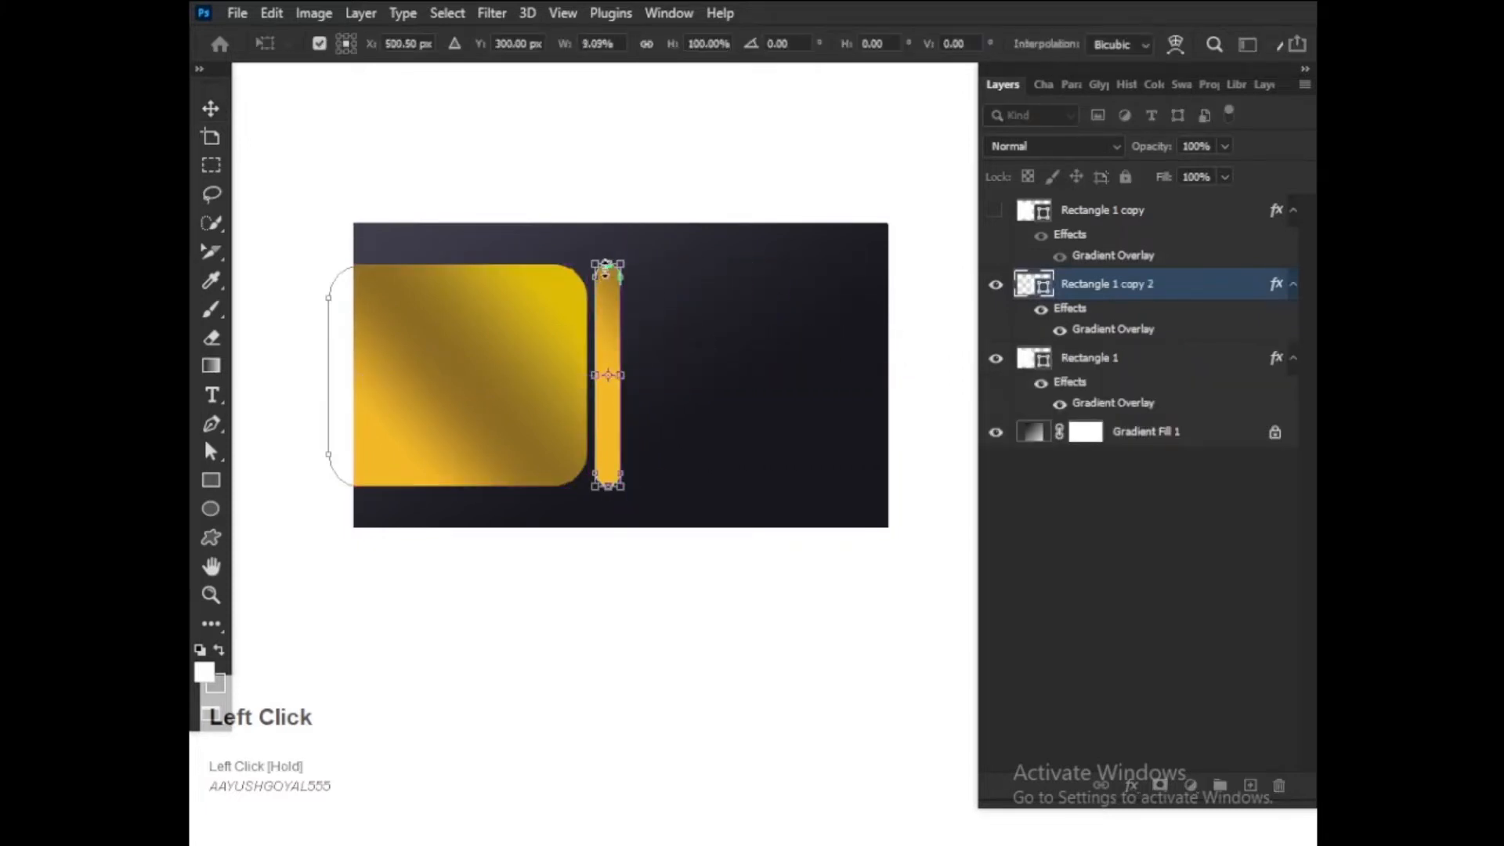
{"action": "scroll", "coordinate": [641, 376], "scroll_direction": "up", "scroll_amount": 4}
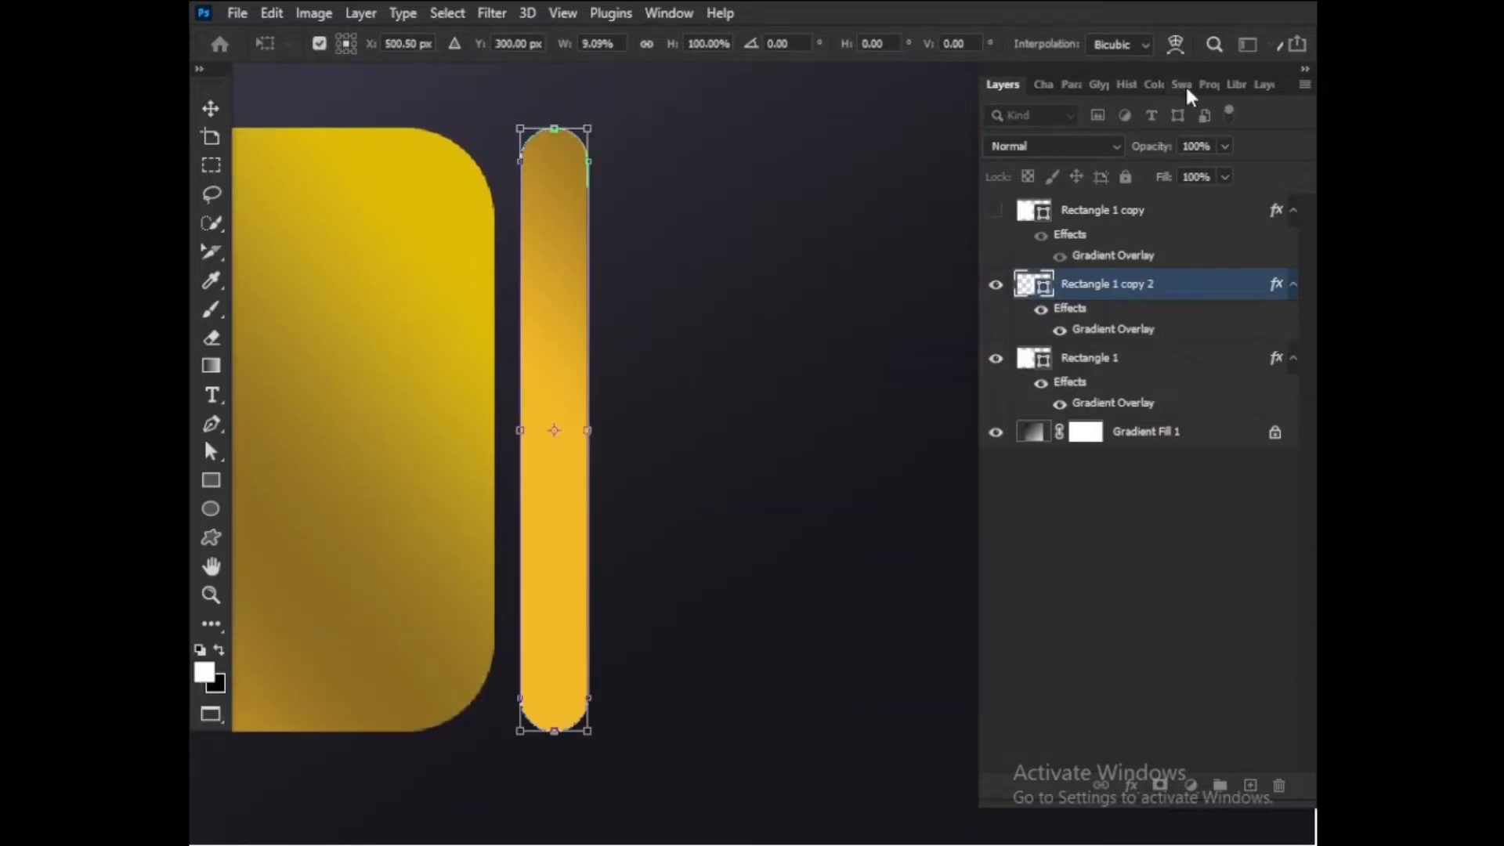
{"action": "left_click", "coordinate": [1207, 85]}
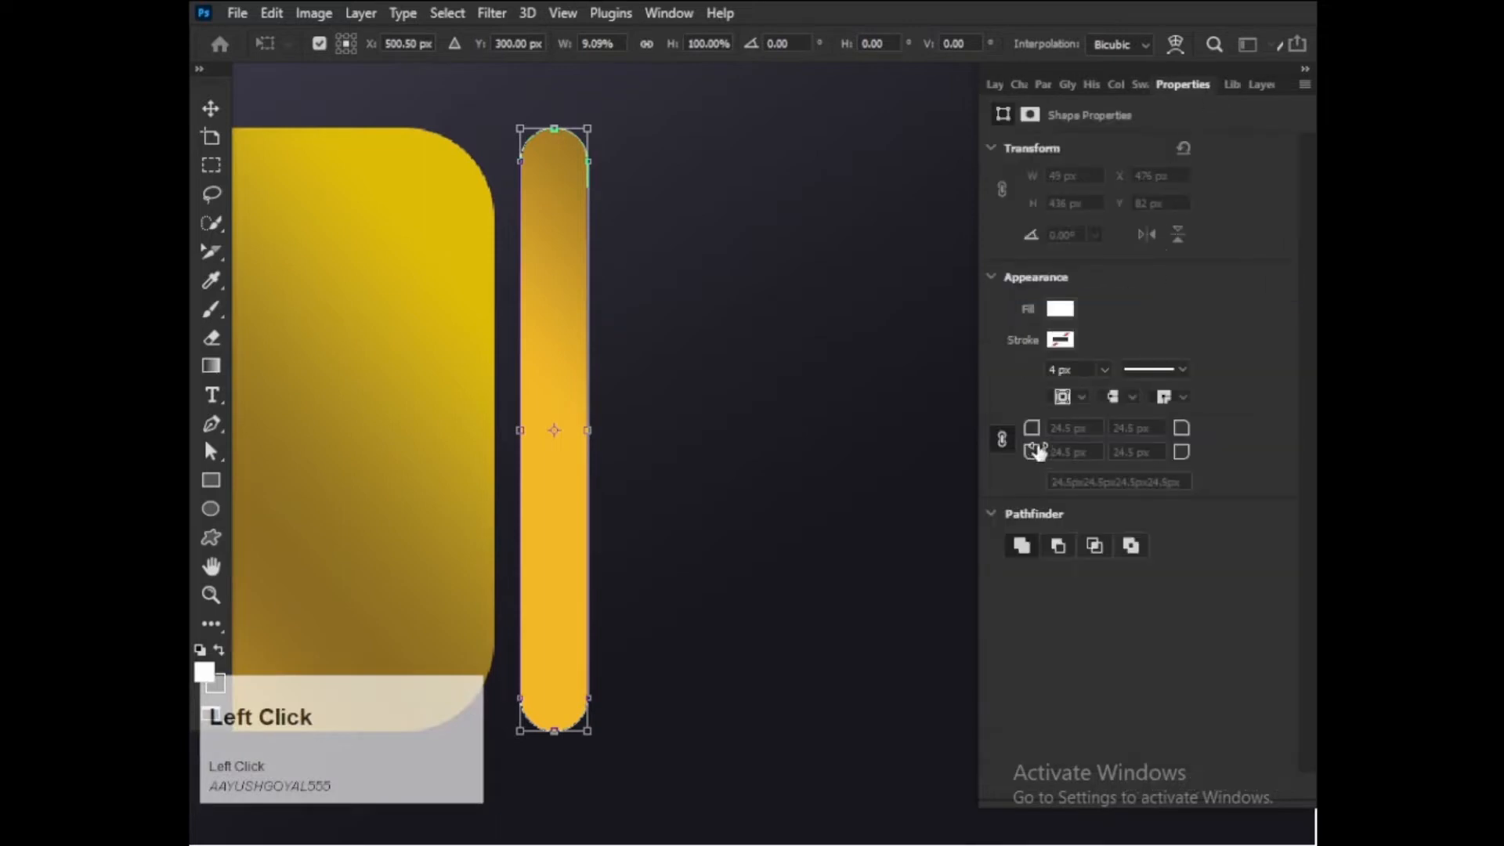
{"action": "left_click", "coordinate": [1000, 440]}
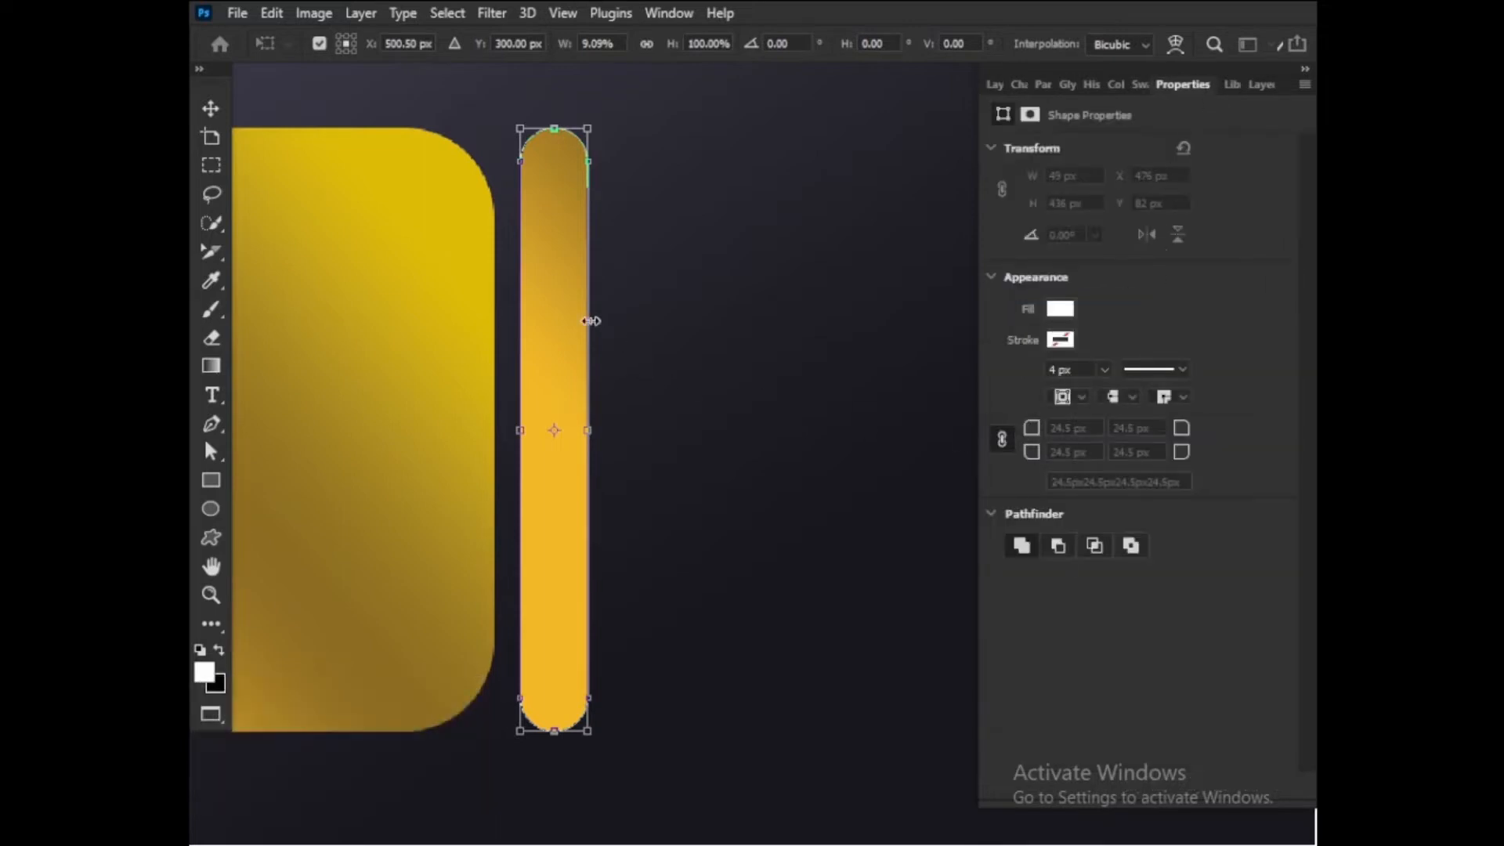
{"action": "key", "text": "Return"}
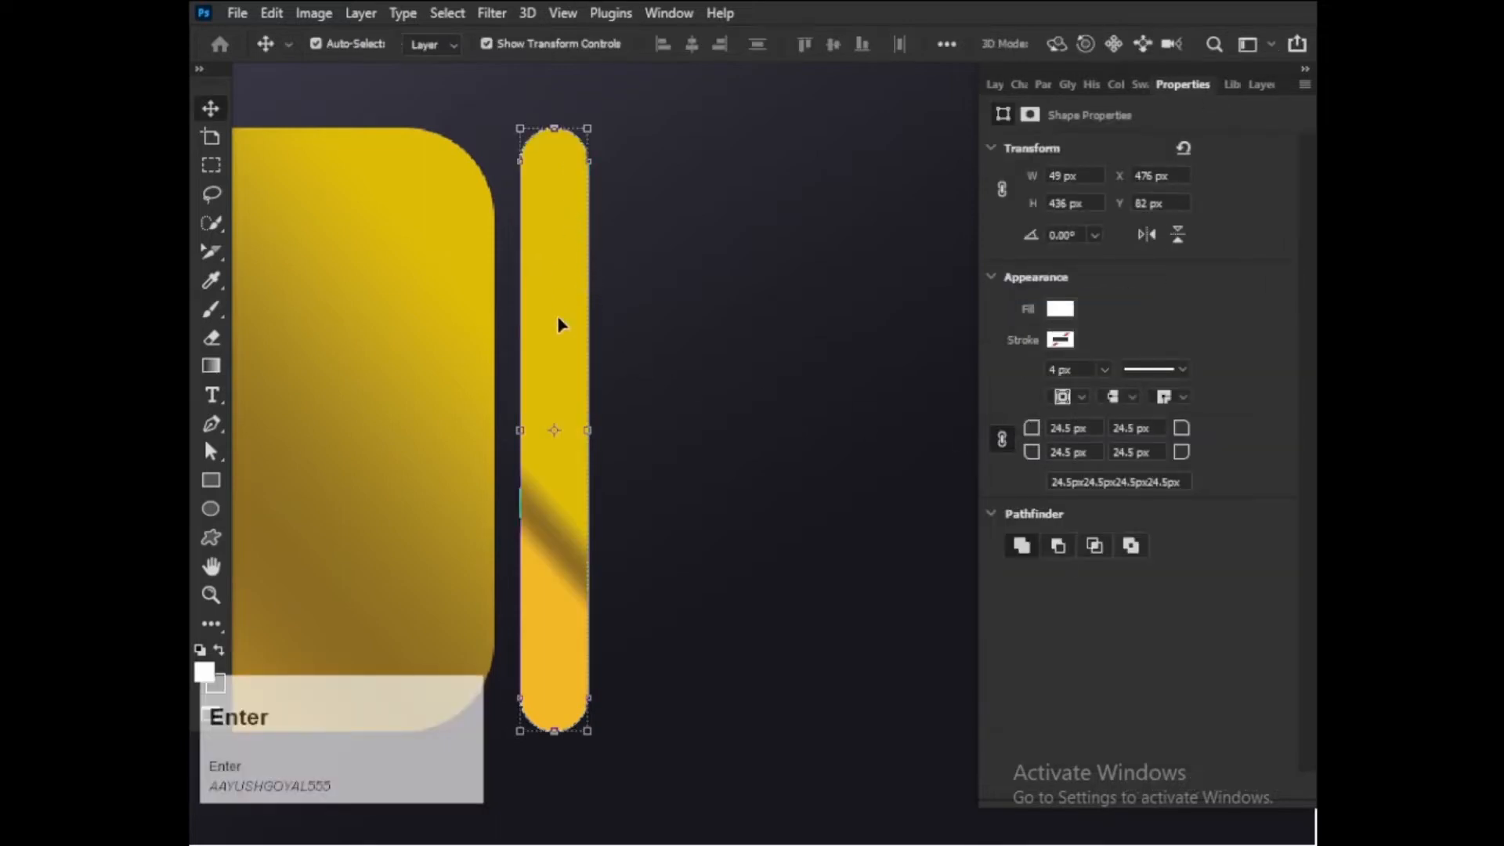
{"action": "scroll", "coordinate": [559, 324], "scroll_direction": "up", "scroll_amount": 2}
{"action": "left_click_drag", "start_coordinate": [577, 279], "coordinate": [597, 333]}
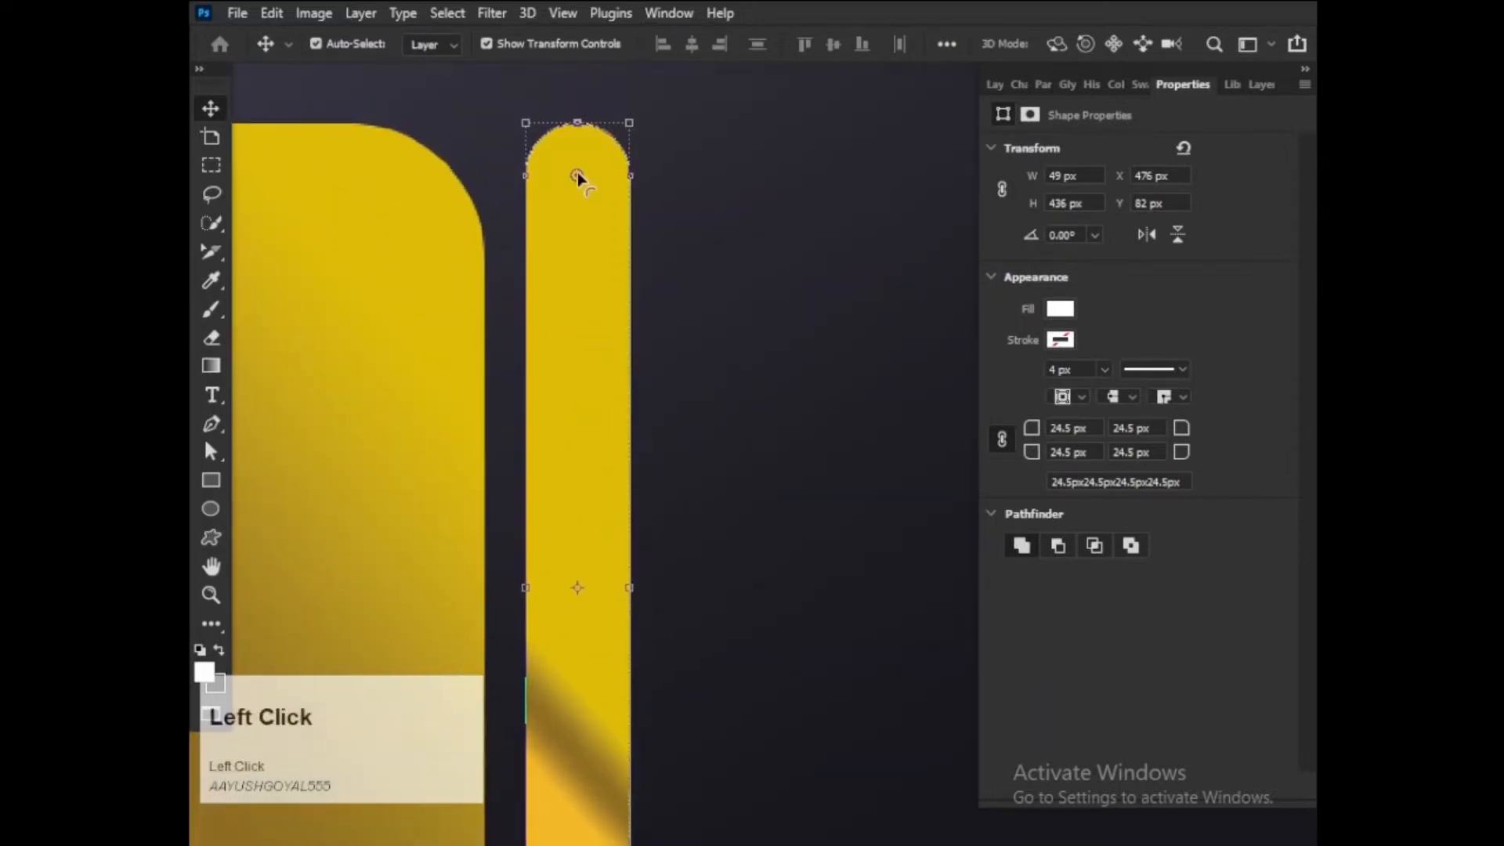
- Reduce the narrow gold bar's corner radius to 22 px on all four corners
{"action": "left_click_drag", "start_coordinate": [576, 171], "coordinate": [579, 147]}
{"action": "left_click", "coordinate": [739, 232]}
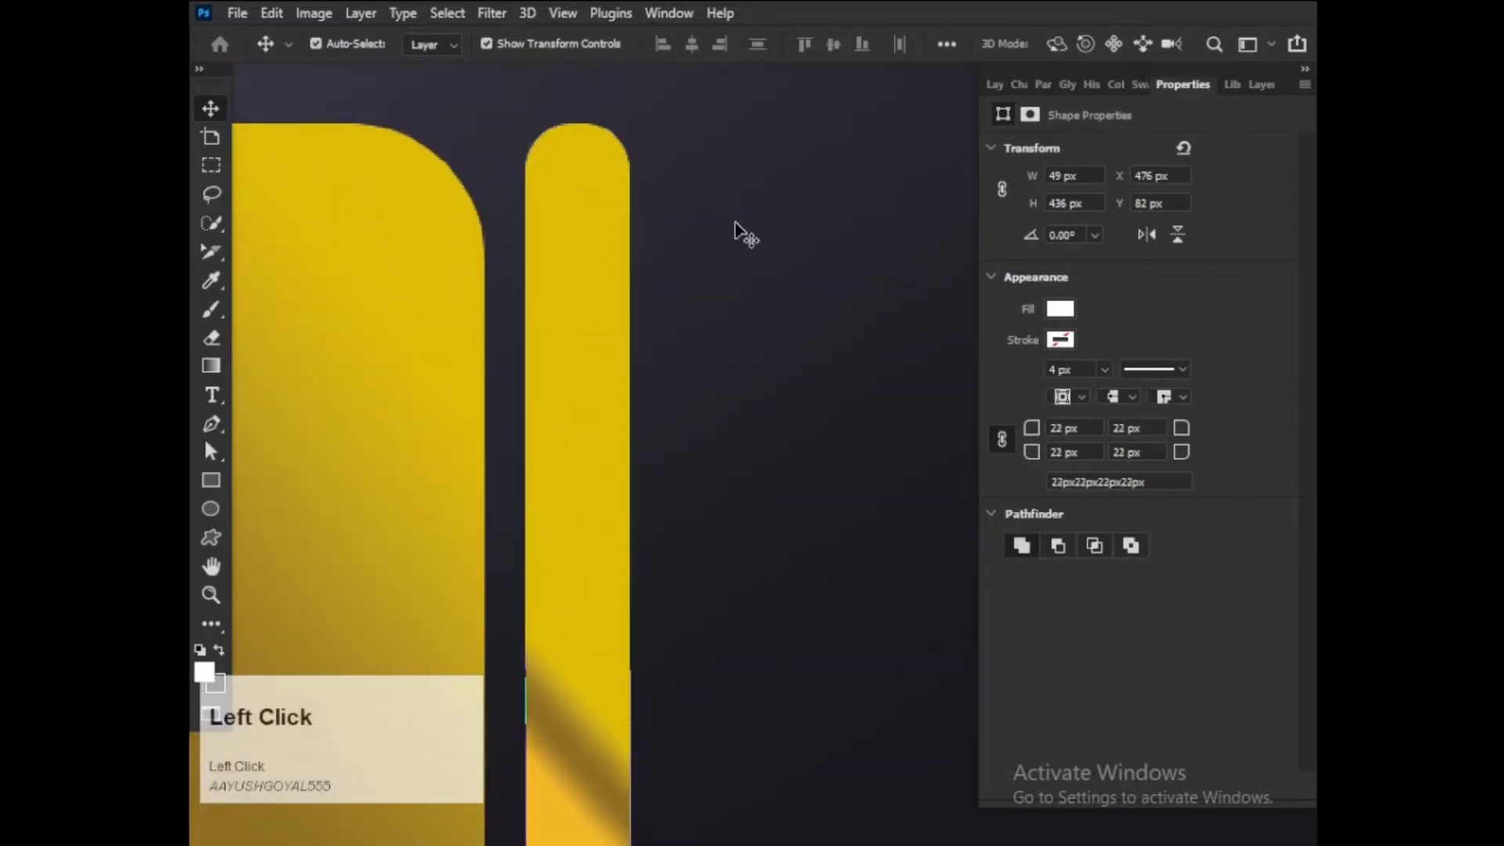
{"action": "scroll", "coordinate": [718, 303], "scroll_direction": "down", "scroll_amount": 3}
- Shorten the narrow gold bar evenly from both ends to about 73.55% of its height, keeping its width
{"action": "left_click", "coordinate": [674, 368]}
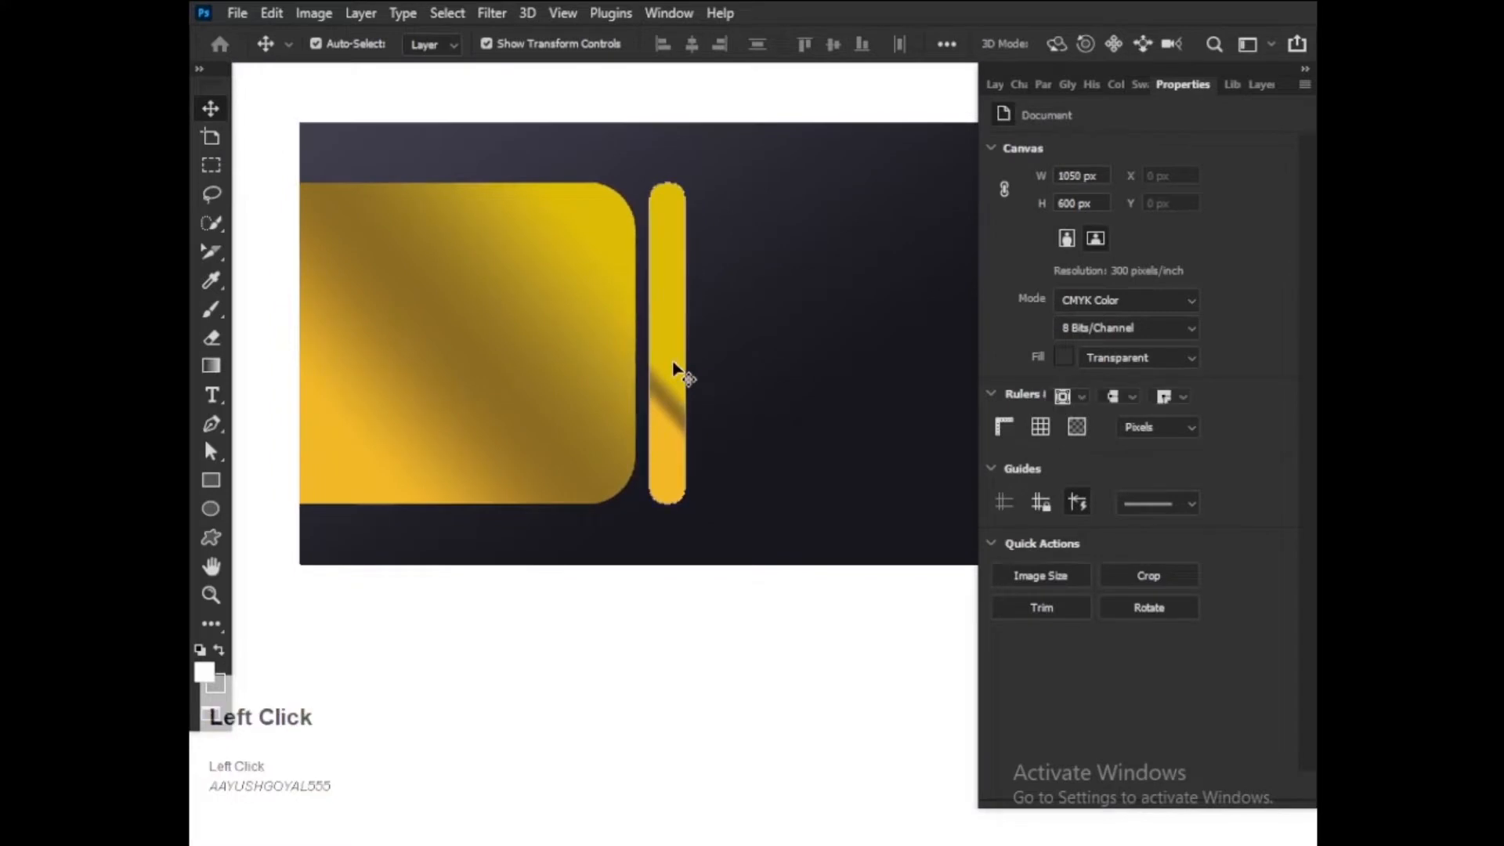
{"action": "scroll", "coordinate": [675, 369], "scroll_direction": "down", "scroll_amount": 1}
{"action": "left_click_drag", "start_coordinate": [671, 207], "coordinate": [672, 296]}
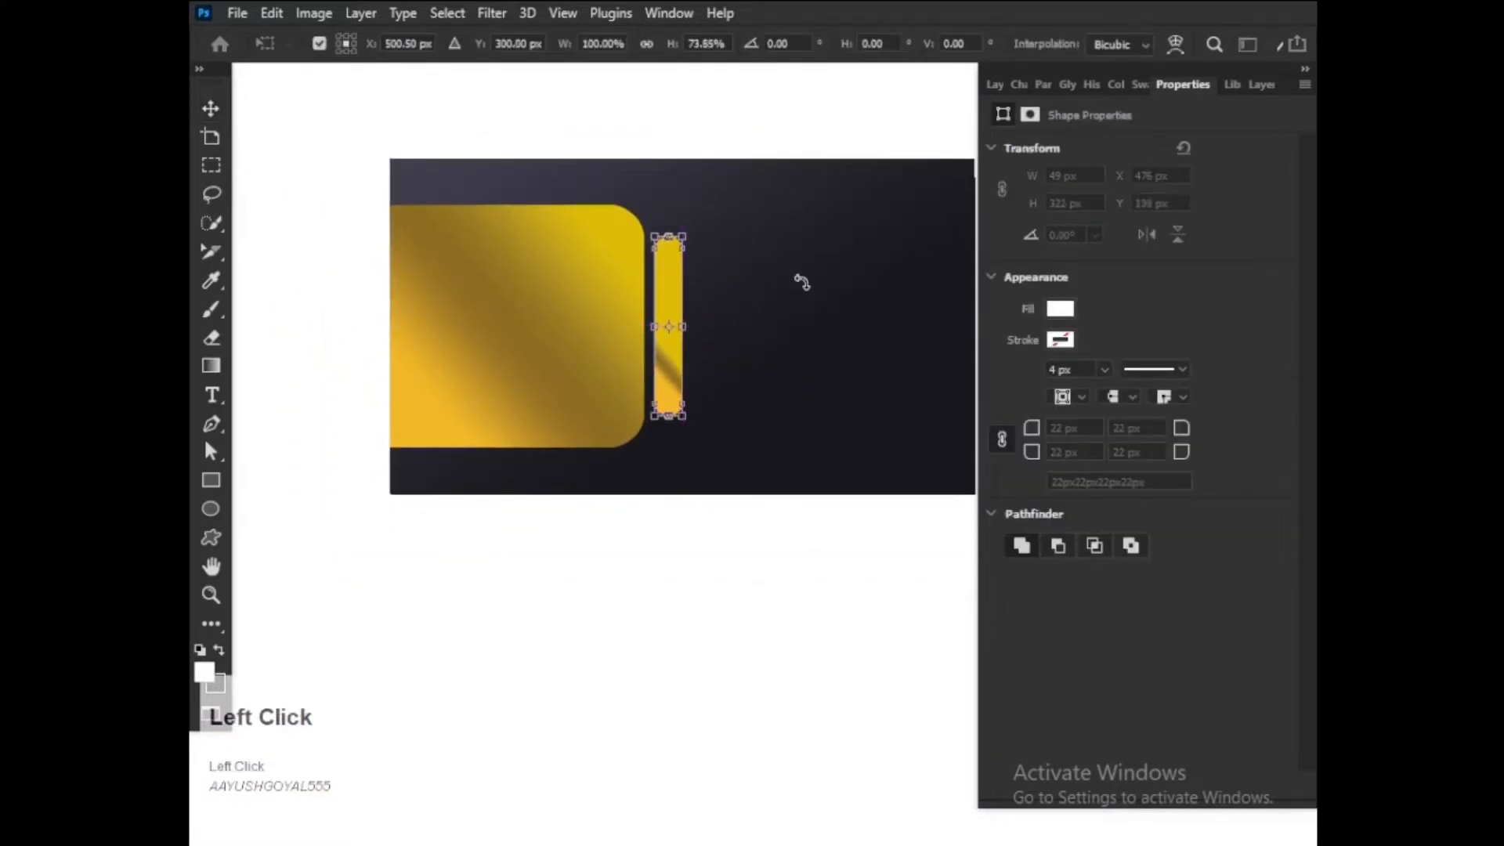
{"action": "key", "text": "Return"}
{"action": "scroll", "coordinate": [739, 352], "scroll_direction": "down", "scroll_amount": 1}
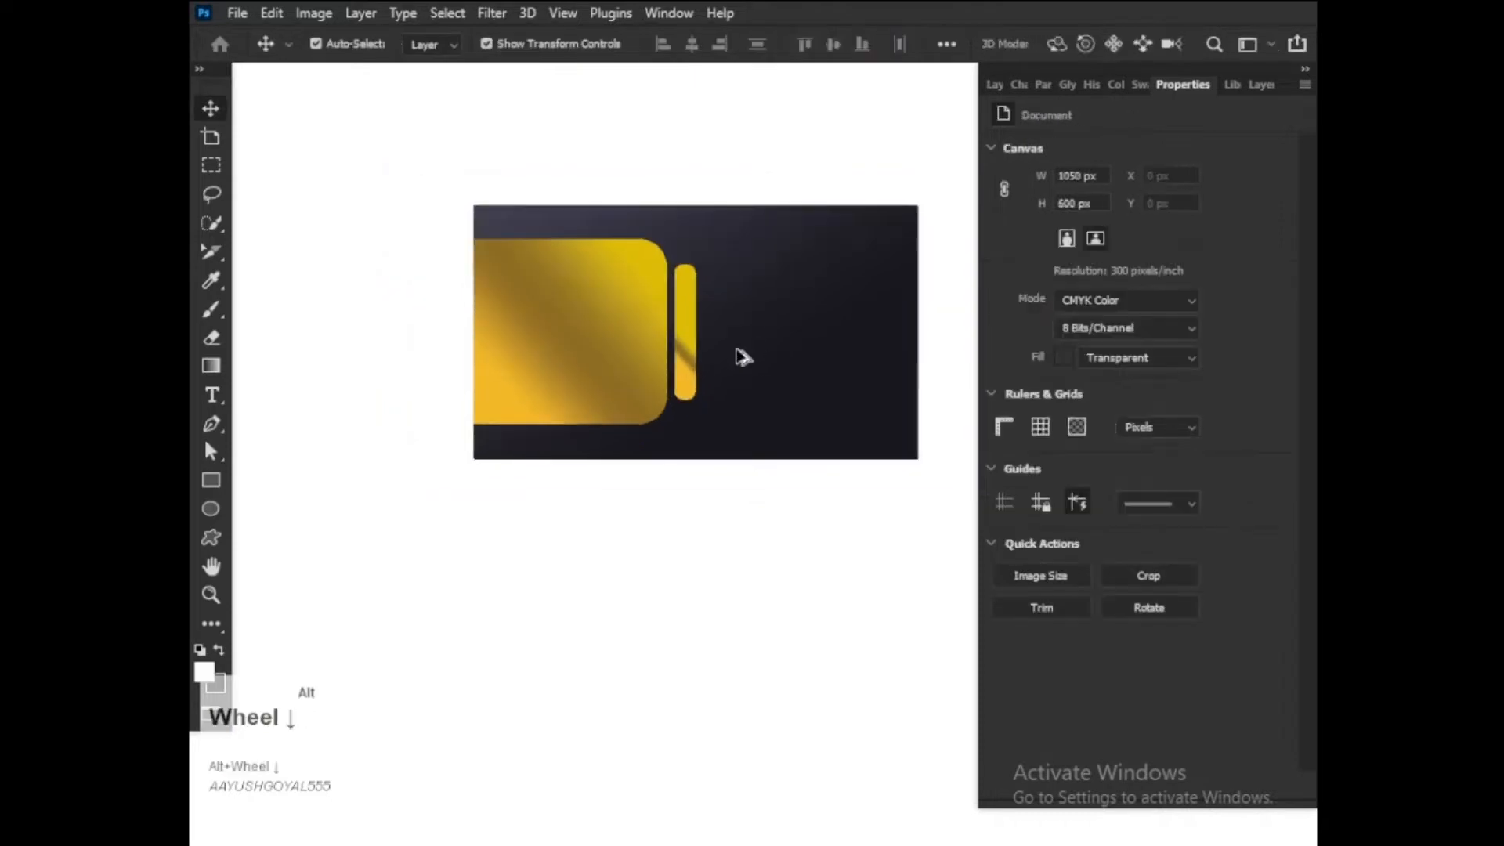
- Add the text "AAYU GRAPHICS" in morgenlicht Regular, 8 pt, on the dark background beside the narrow bar
{"action": "left_click_drag", "start_coordinate": [739, 352], "coordinate": [724, 446]}
{"action": "scroll", "coordinate": [775, 438], "scroll_direction": "up", "scroll_amount": 2}
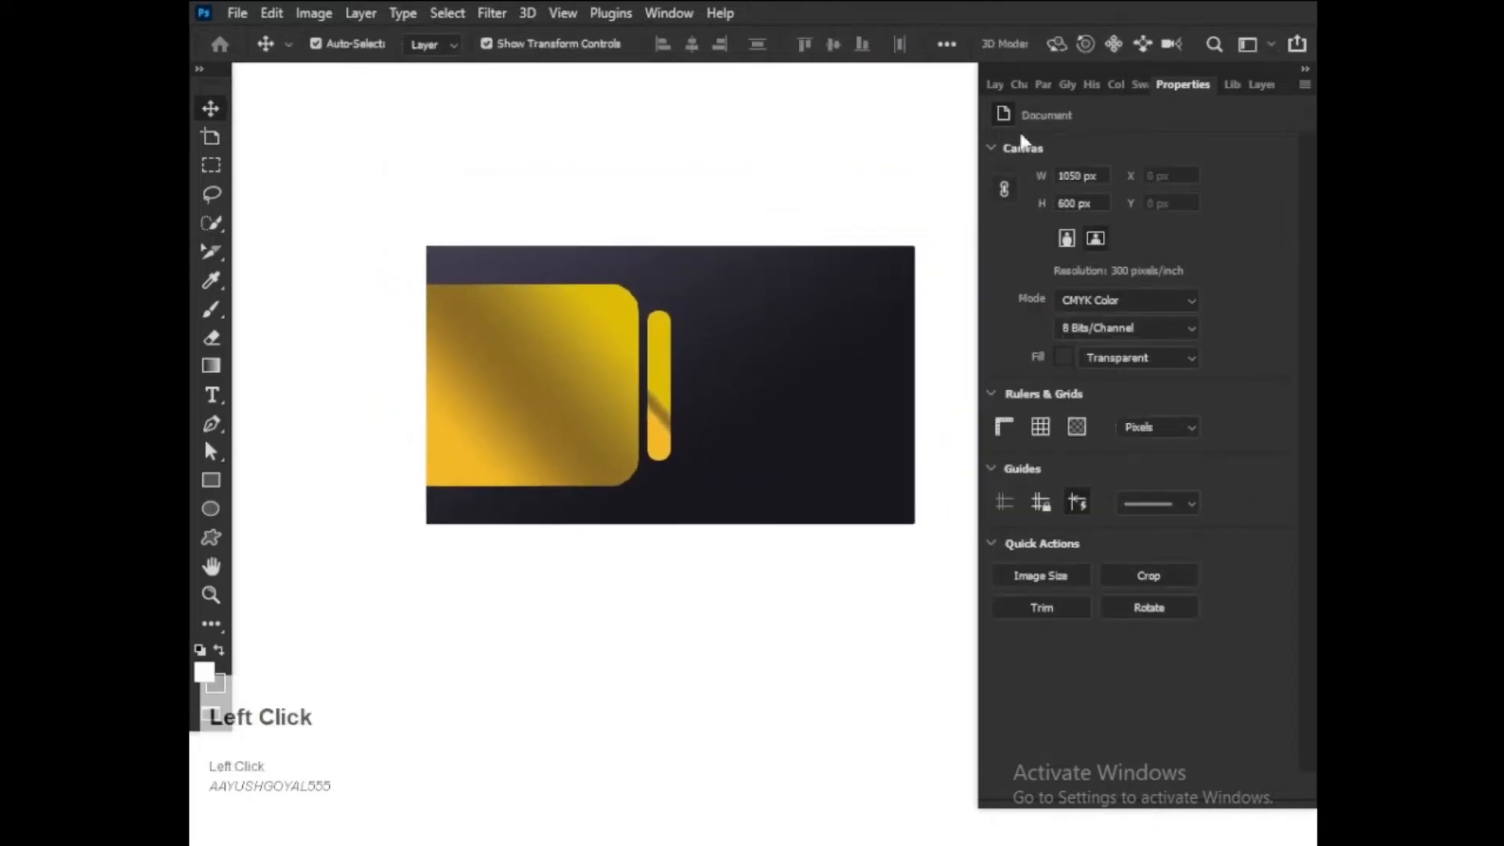
{"action": "left_click", "coordinate": [994, 84]}
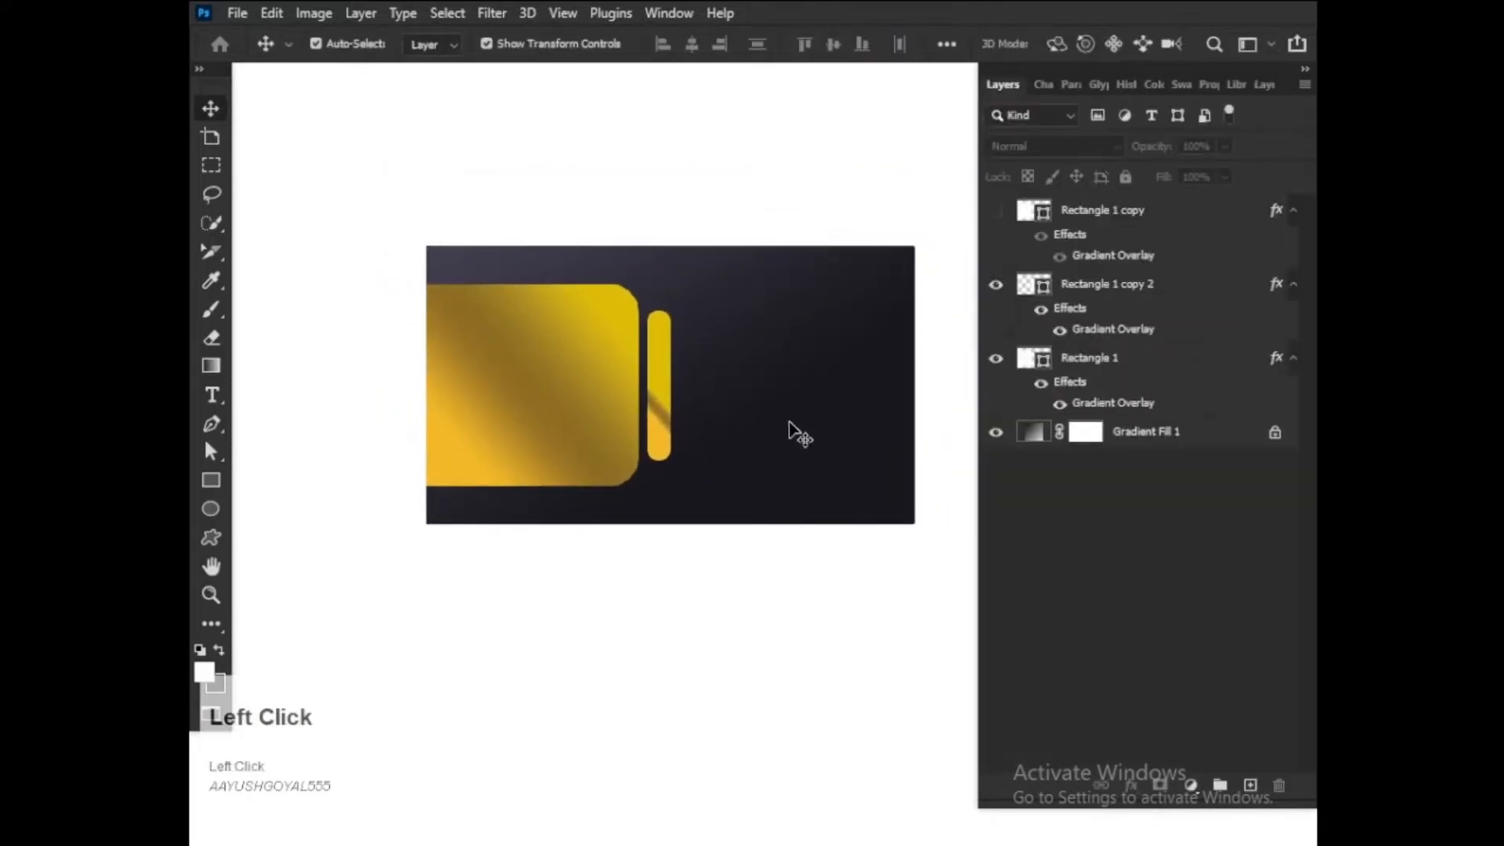
{"action": "key", "text": "t"}
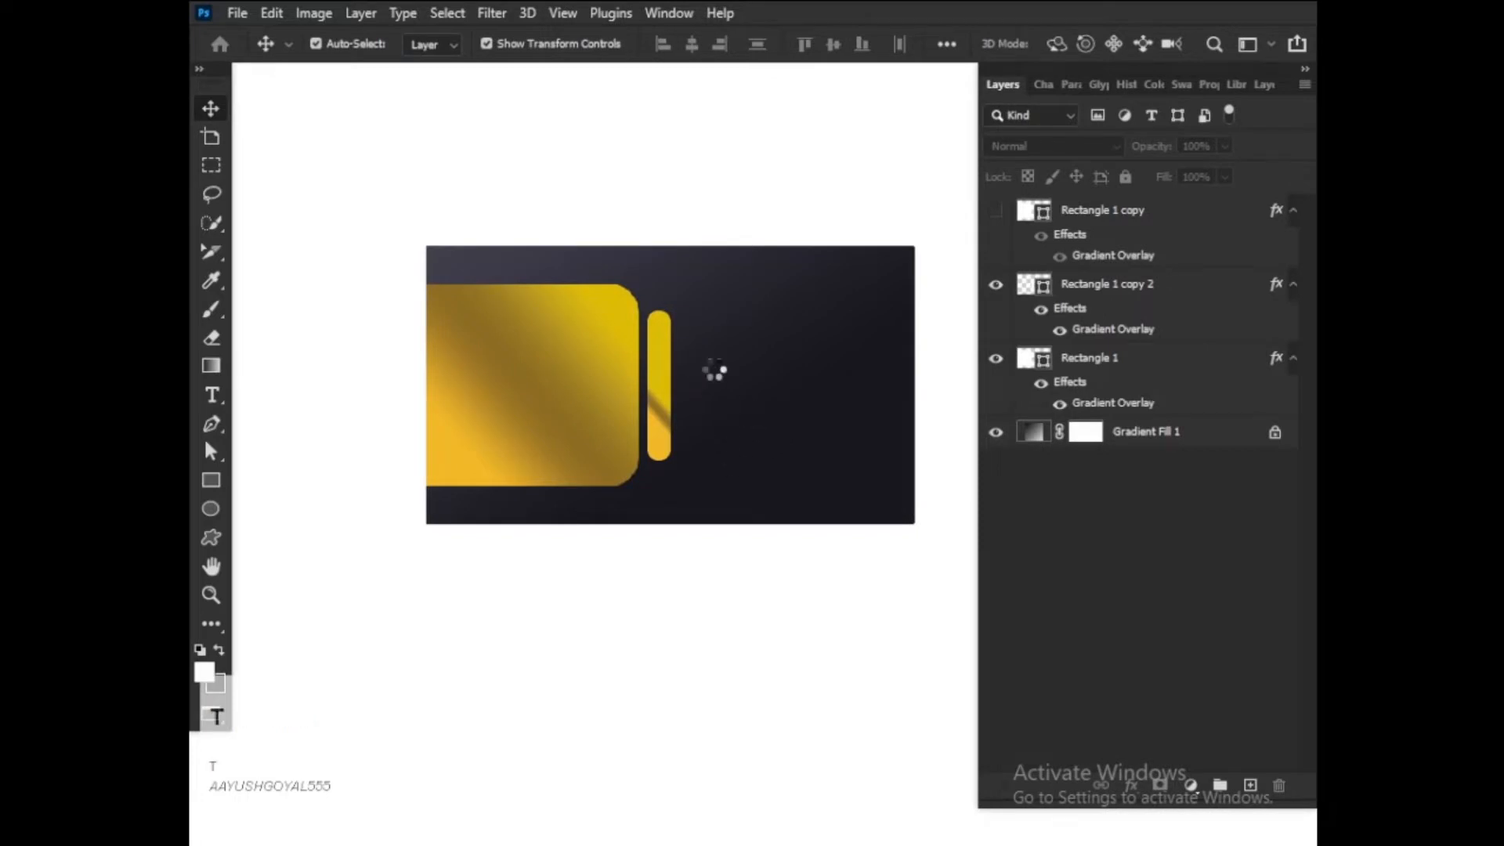
{"action": "left_click", "coordinate": [713, 364]}
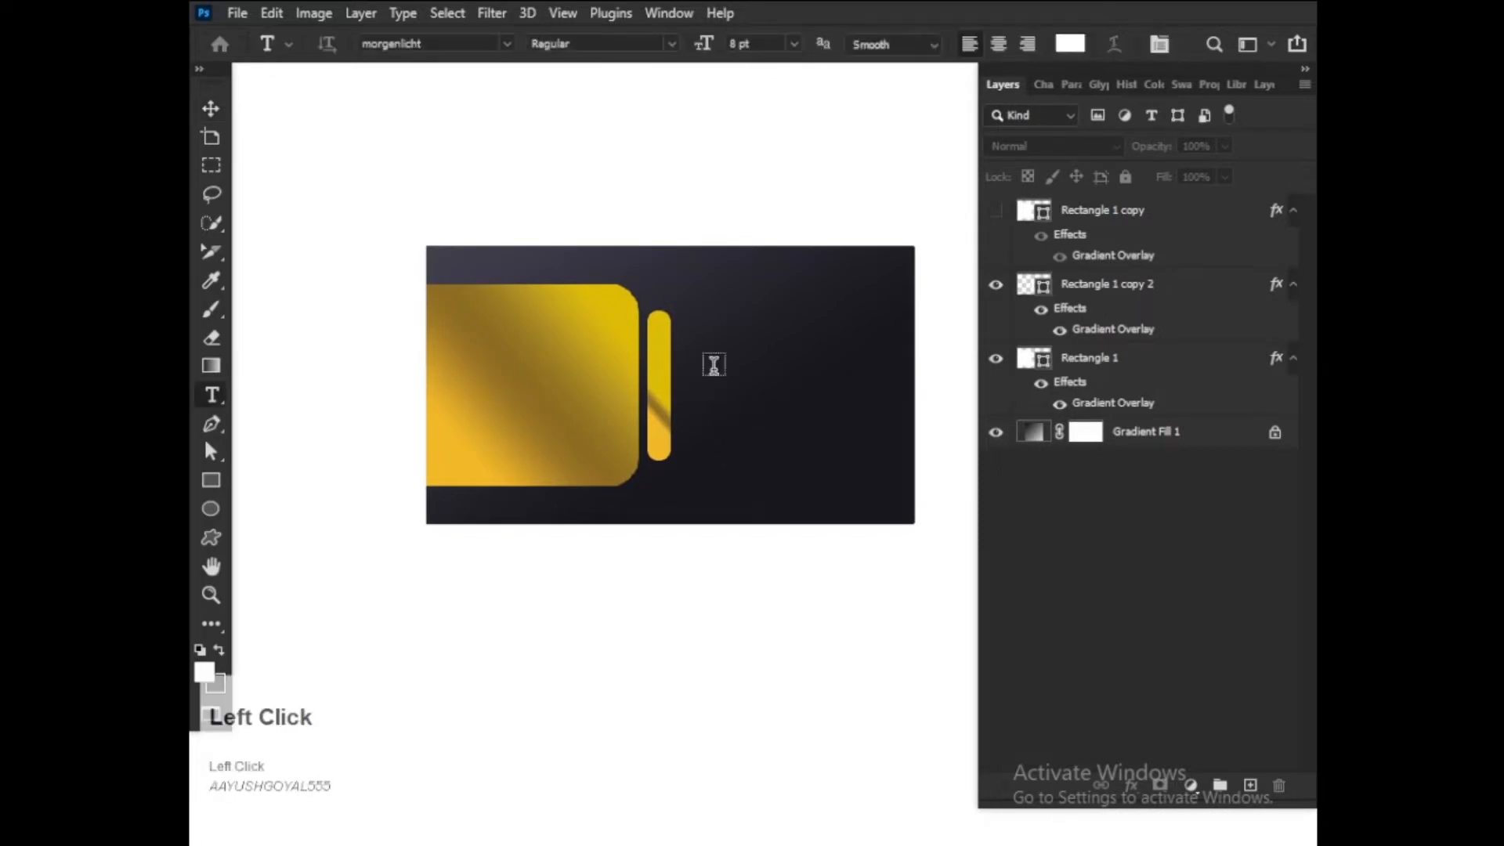
{"action": "key", "text": "Caps_Lock"}
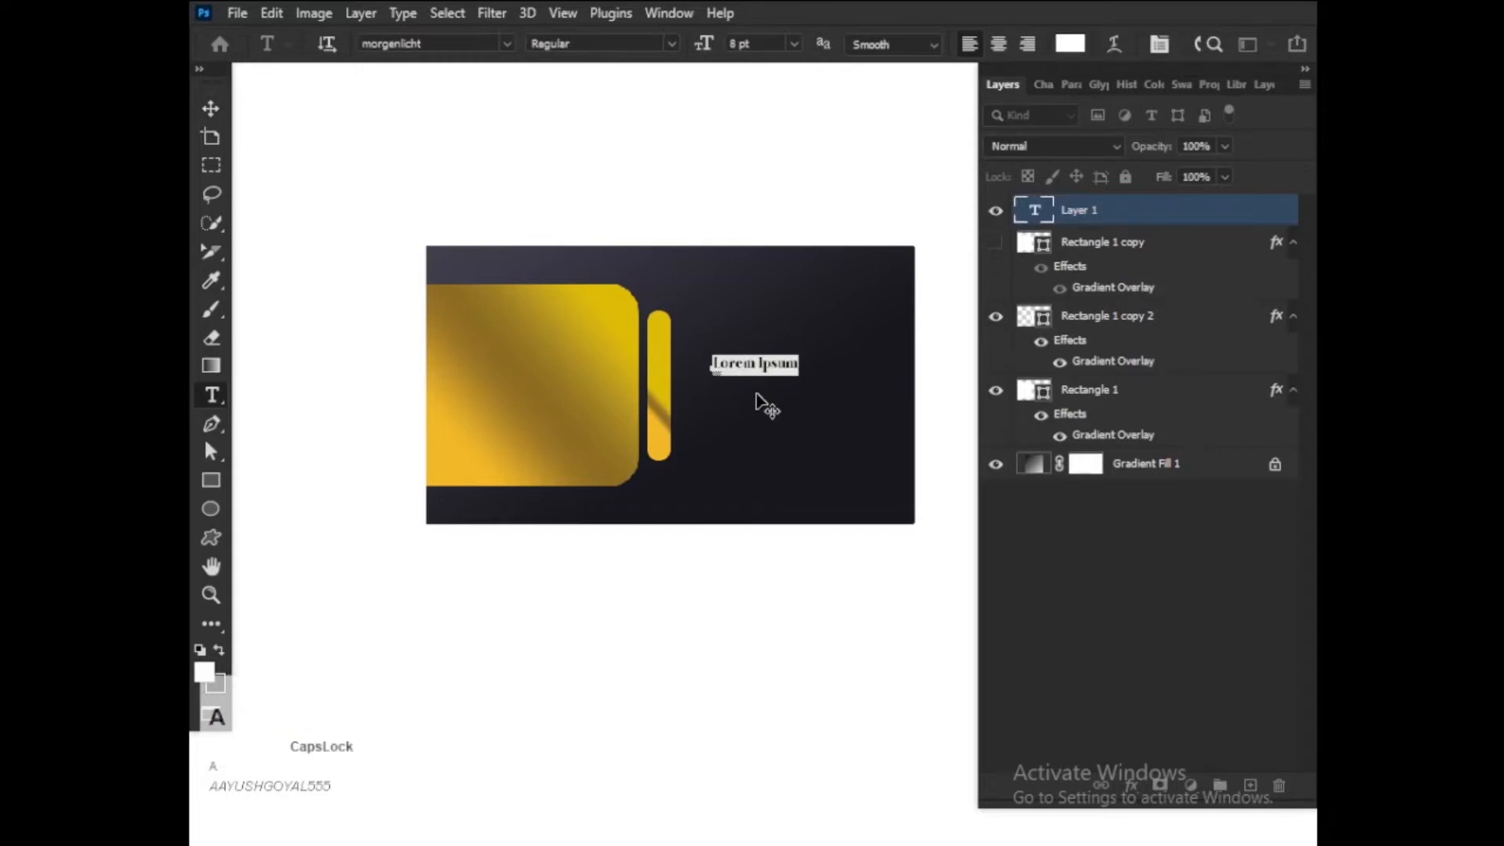
{"action": "type", "text": "AA"}
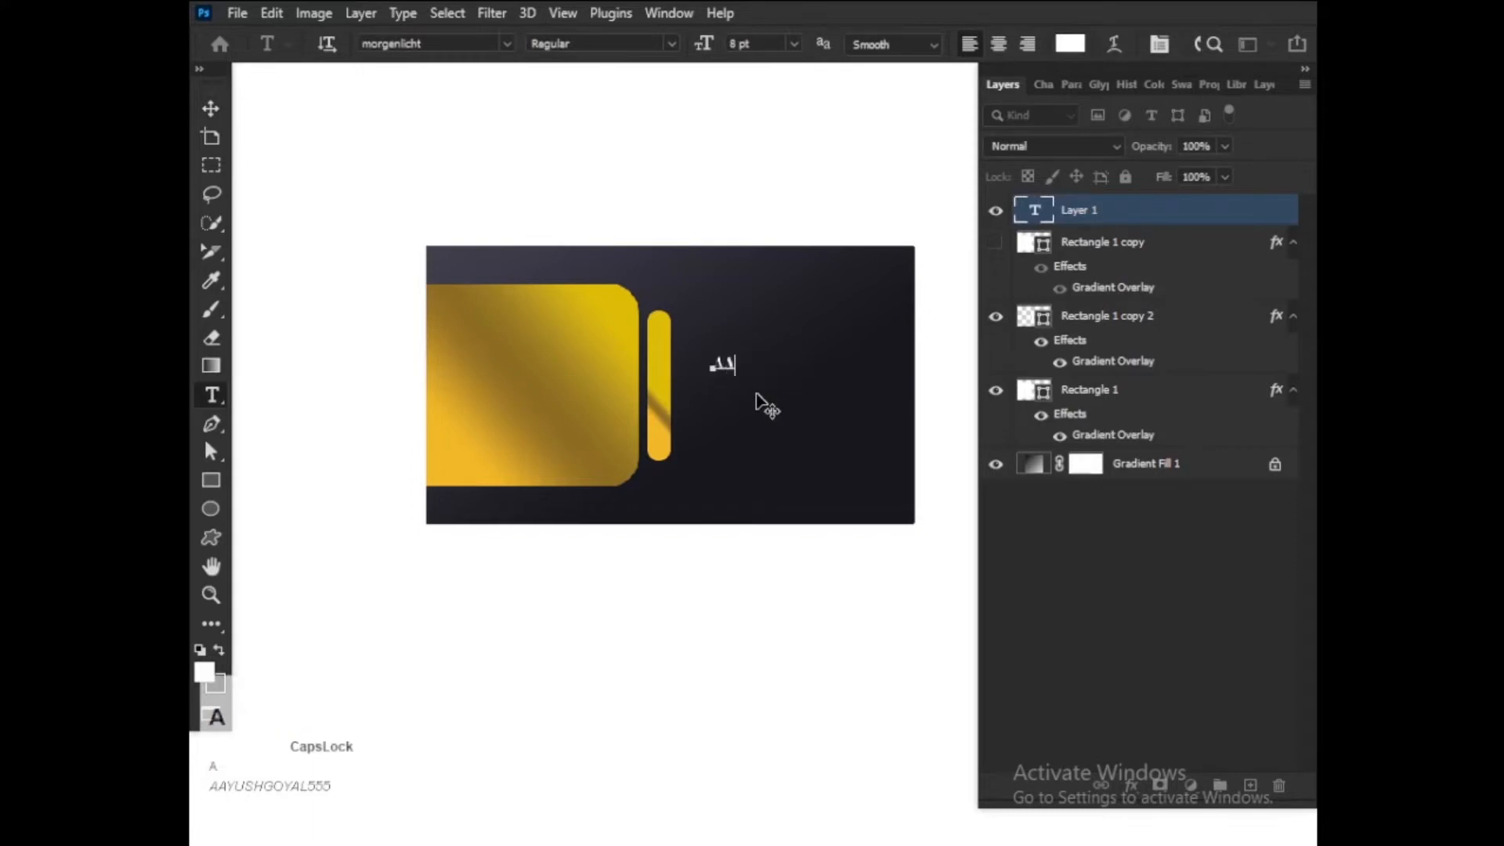
{"action": "type", "text": "YU GRAPHICS"}
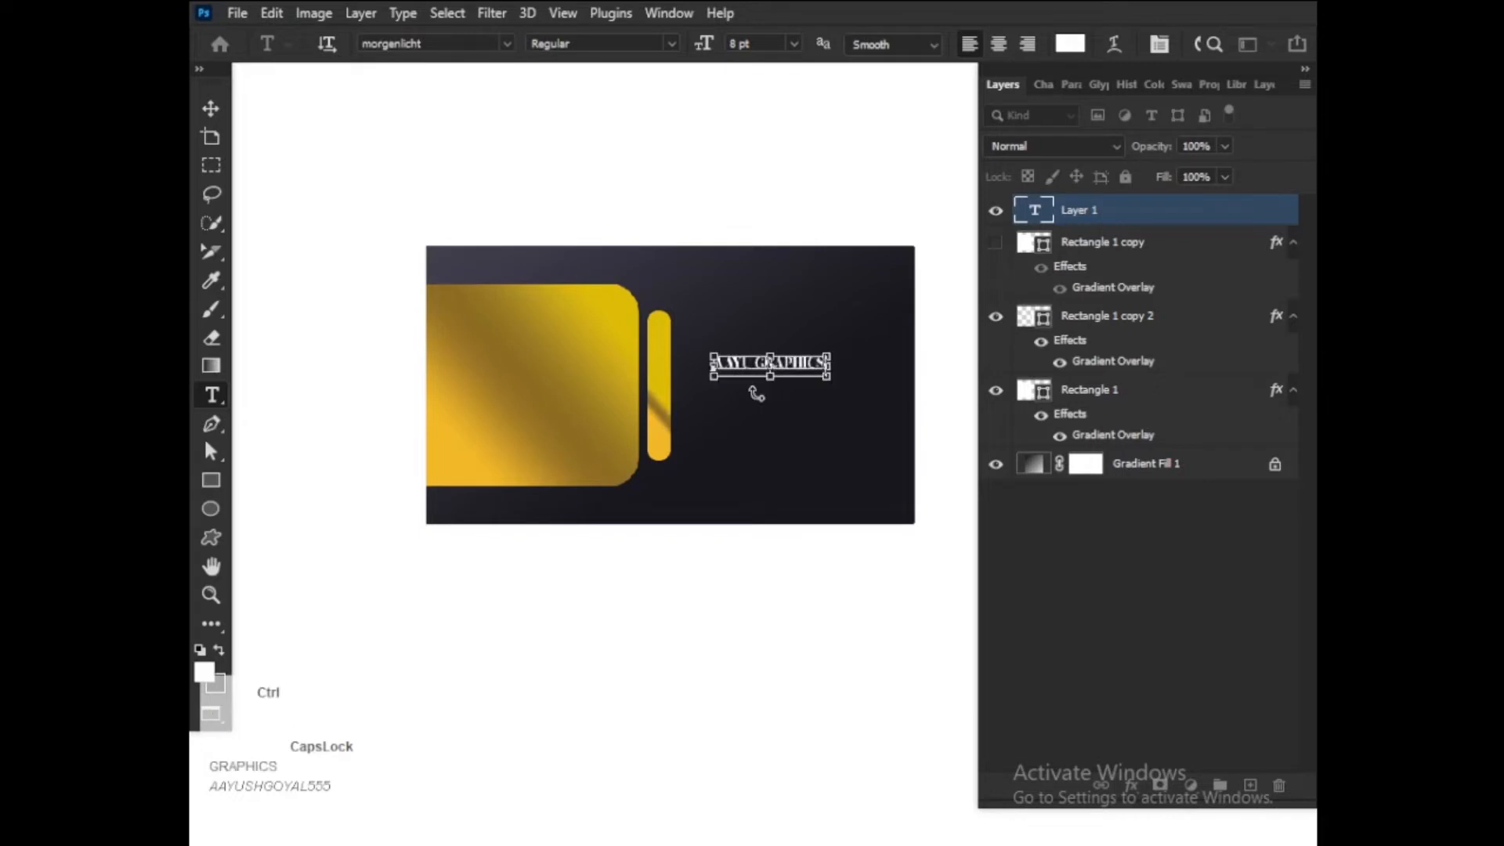
- Recolour all of the AAYU GRAPHICS text to the dark tone #1d1d24 sampled from the background
{"action": "key", "text": "ctrl+a"}
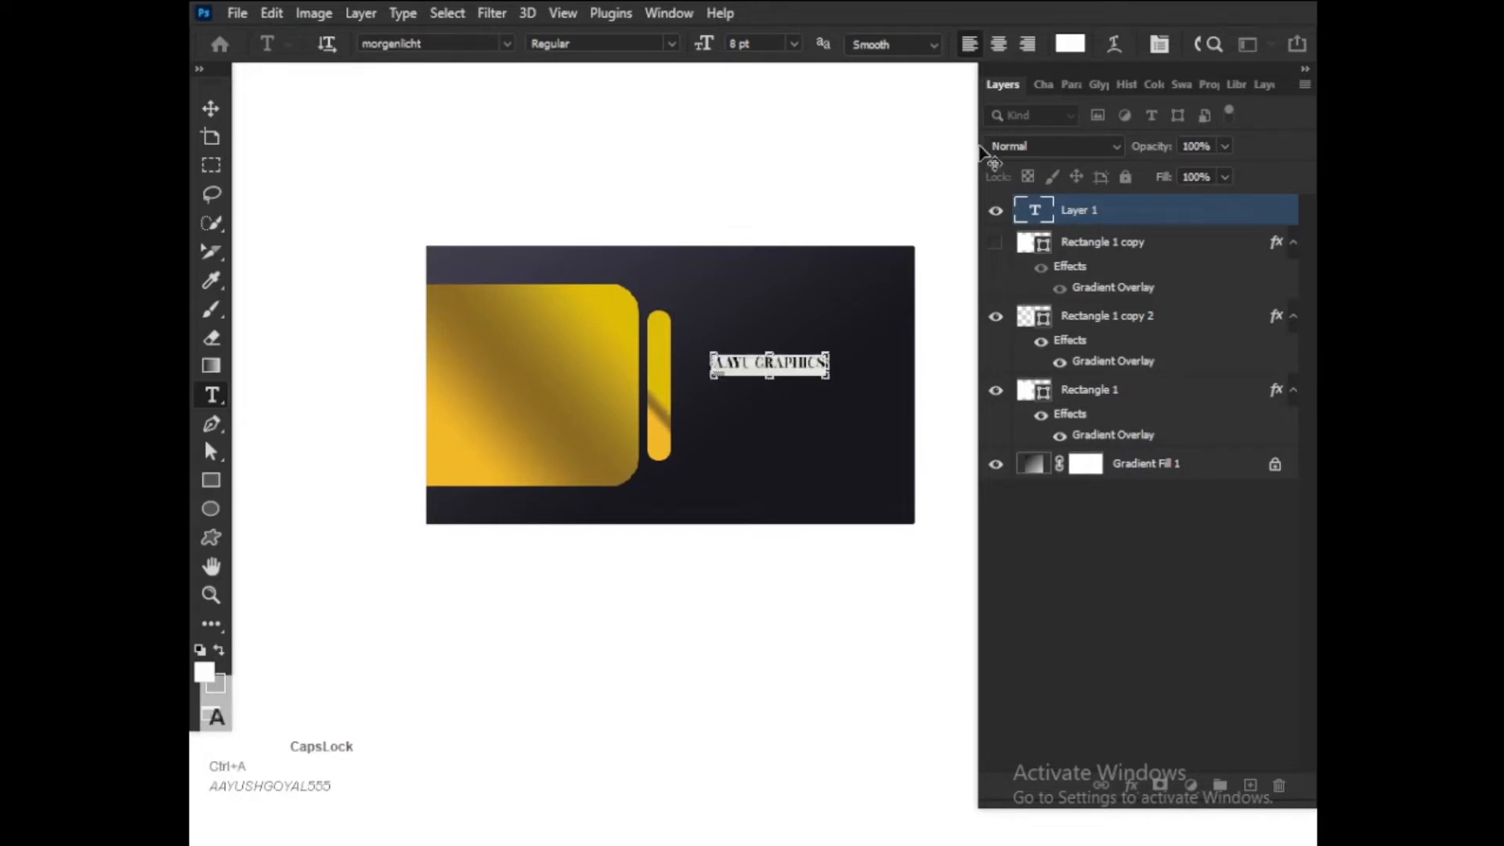
{"action": "left_click", "coordinate": [1072, 45]}
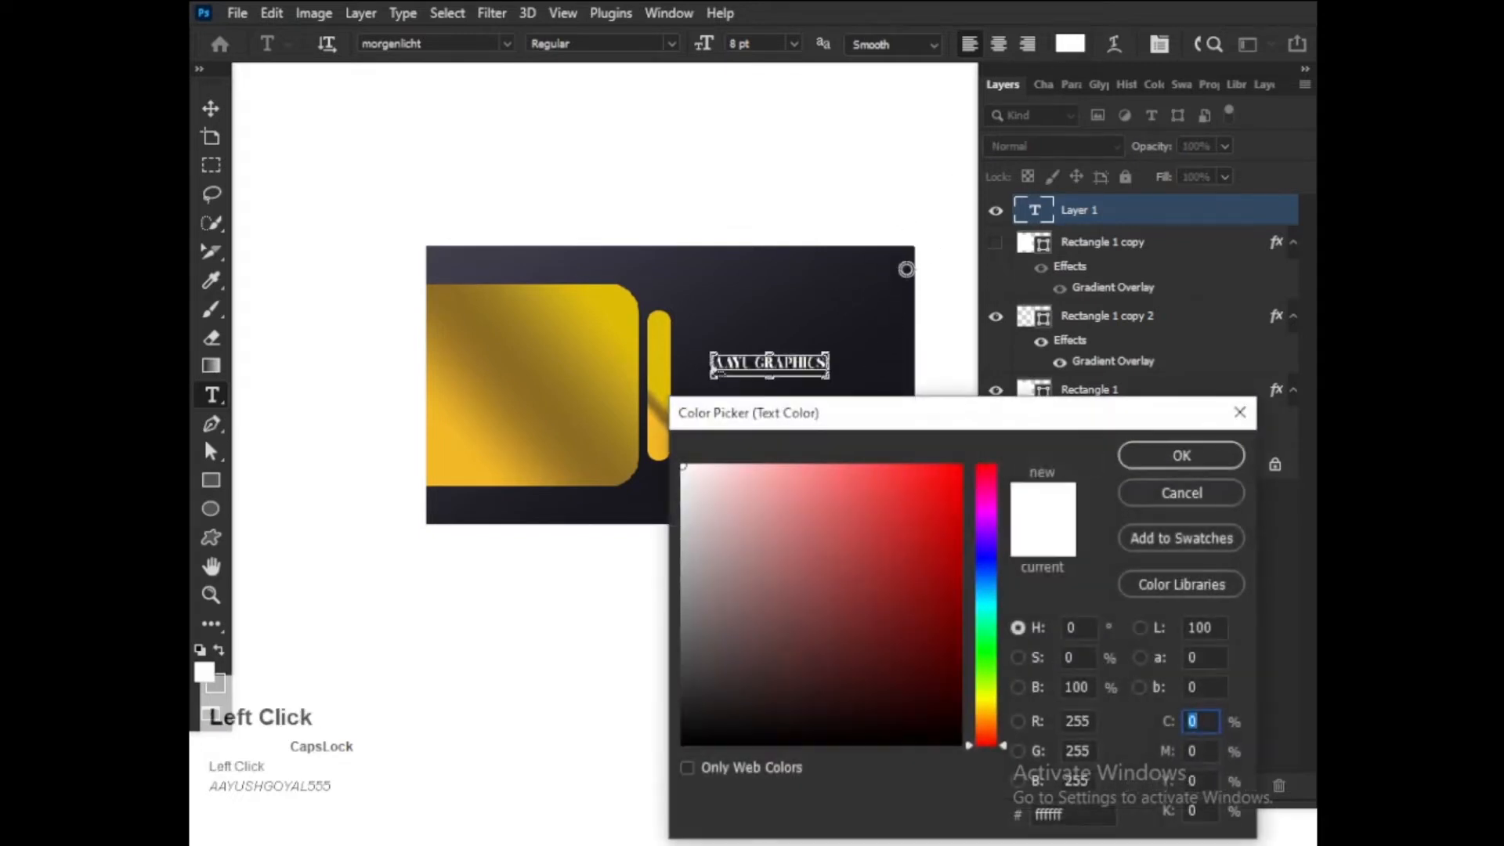
{"action": "mouse_move", "coordinate": [906, 269]}
{"action": "left_mouse_down"}
{"action": "mouse_move", "coordinate": [930, 235]}
{"action": "mouse_move", "coordinate": [910, 248]}
{"action": "left_mouse_up"}
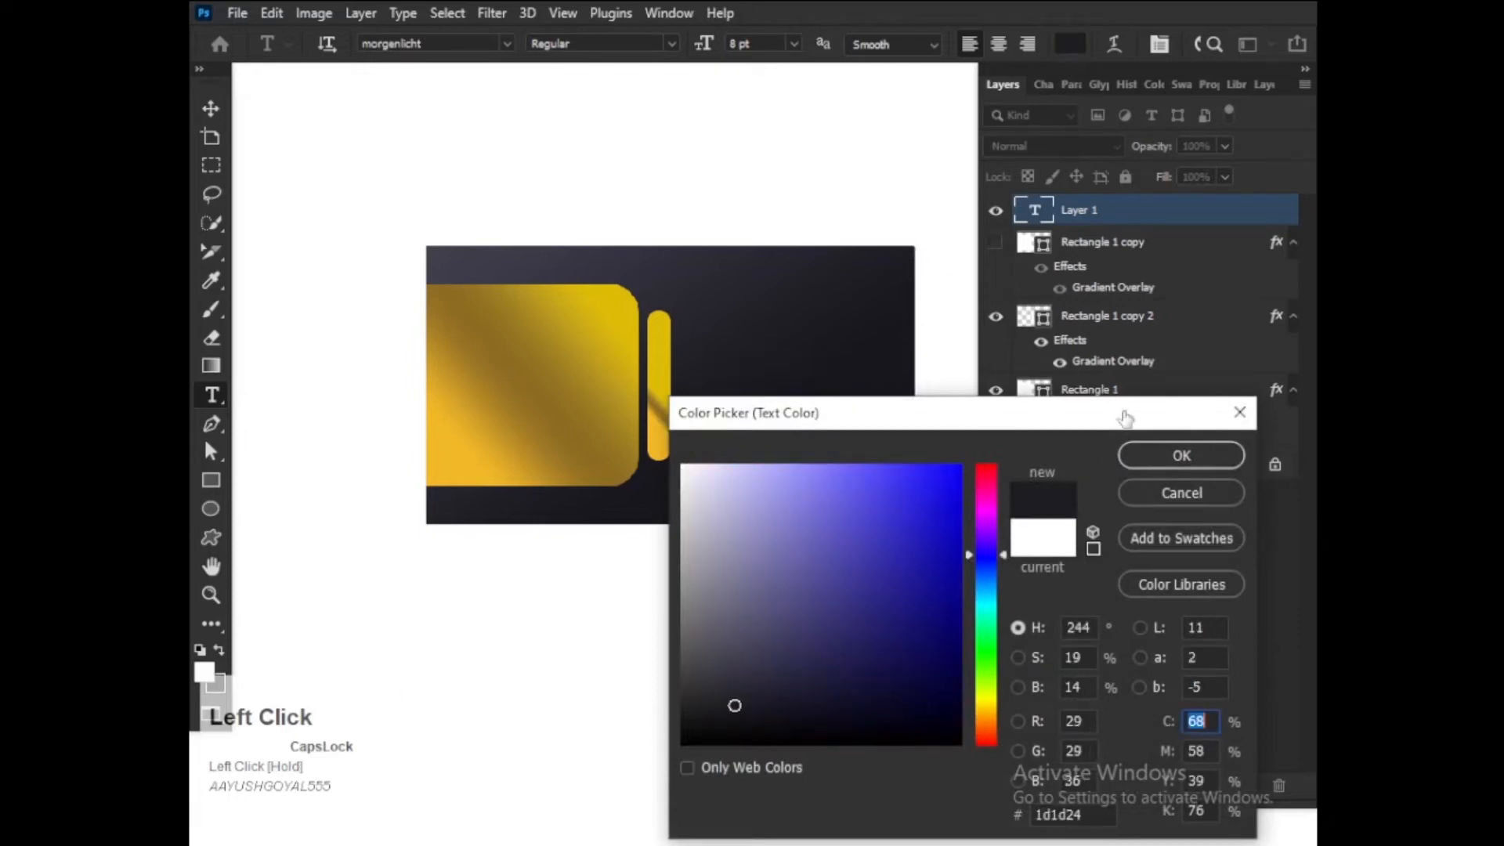
{"action": "left_click", "coordinate": [1138, 458]}
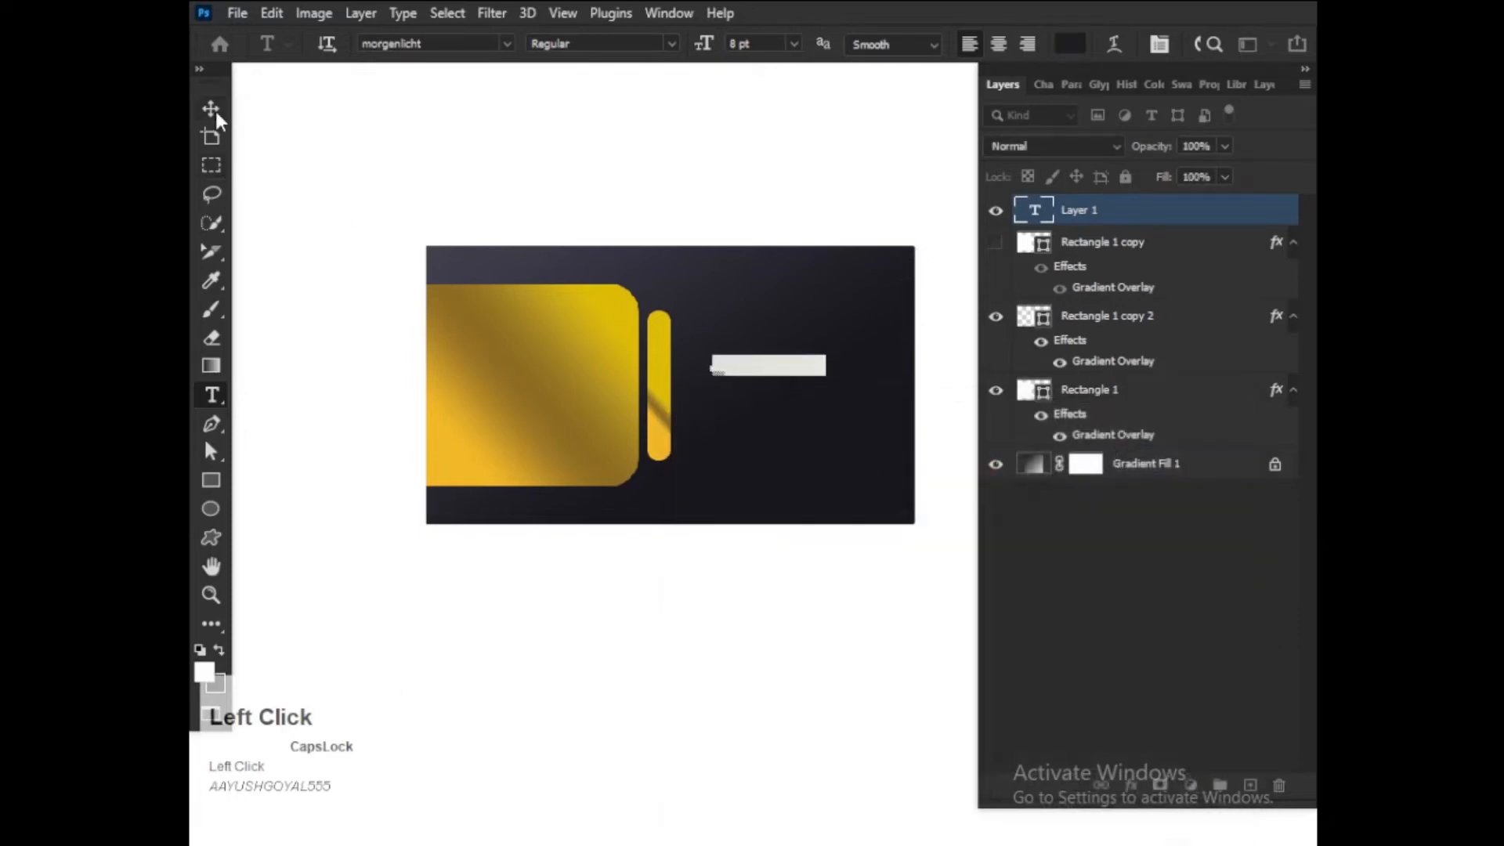
- Move the AAYU GRAPHICS text onto the lower part of the gold rectangle and enlarge it to about 10.15 pt
{"action": "left_click", "coordinate": [213, 110]}
{"action": "left_click_drag", "start_coordinate": [799, 368], "coordinate": [575, 435]}
{"action": "scroll", "coordinate": [579, 434], "scroll_direction": "up", "scroll_amount": 2}
{"action": "key", "text": "Return"}
{"action": "left_click", "coordinate": [578, 287]}
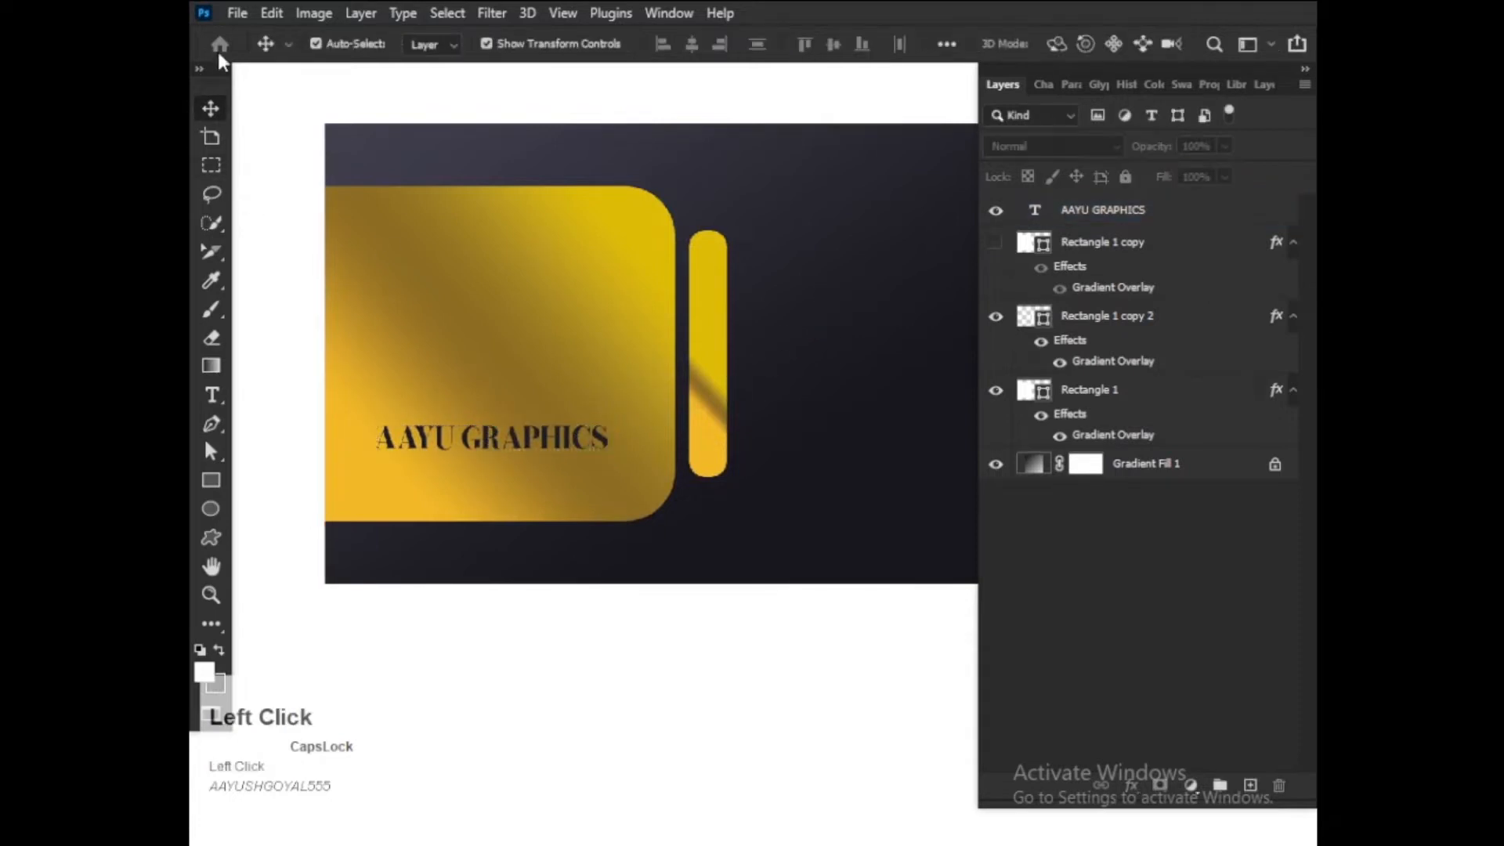
- Place the black star-shaped logo image "aayu" from the AI file folder in 3D Objects as a linked file
{"action": "left_click", "coordinate": [236, 12]}
{"action": "left_click", "coordinate": [272, 489]}
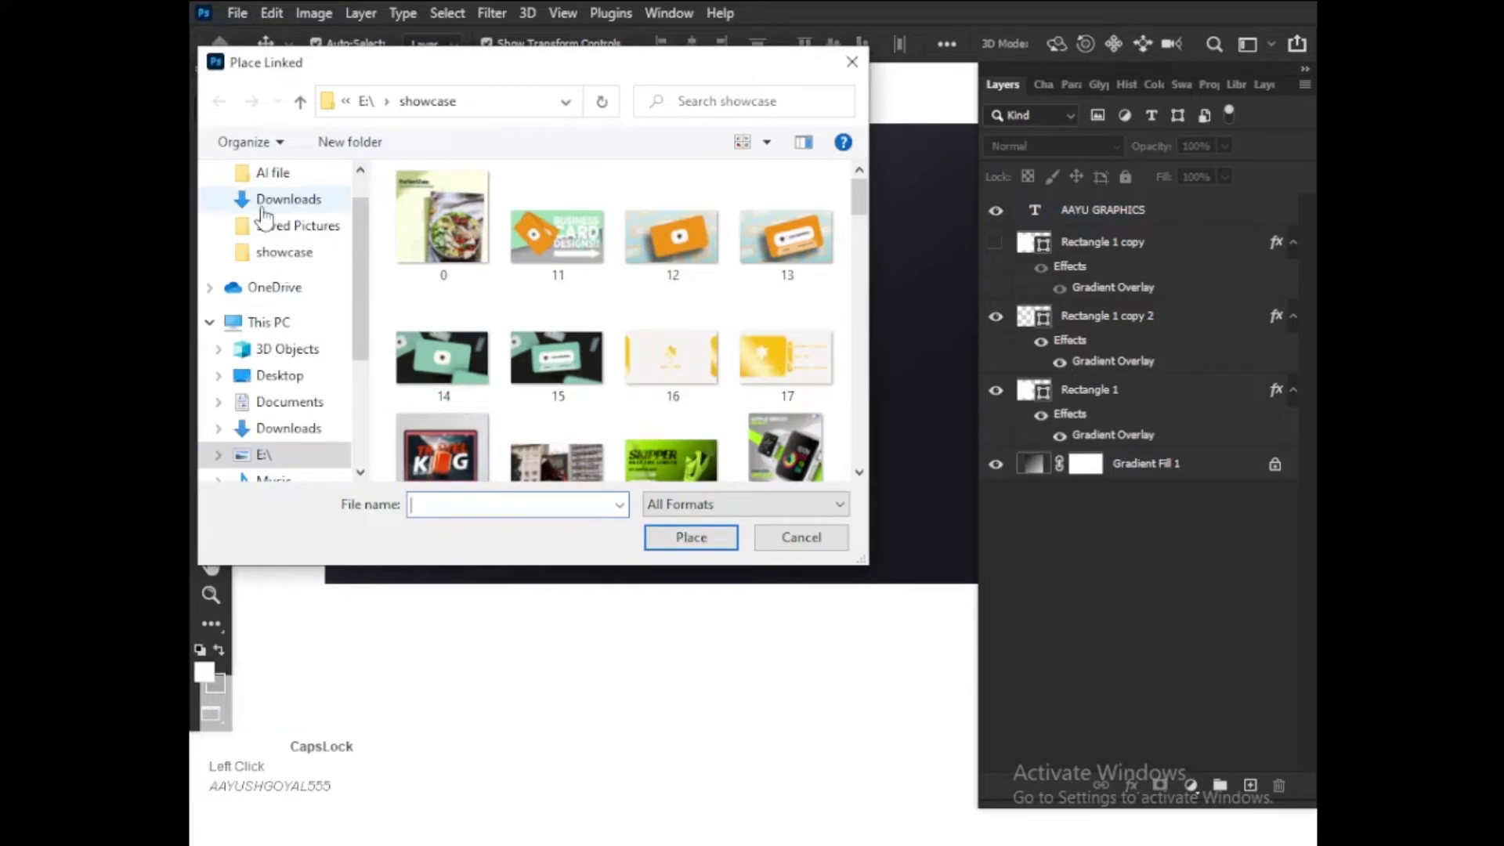
{"action": "scroll", "coordinate": [267, 220], "scroll_direction": "up", "scroll_amount": 1}
{"action": "left_click", "coordinate": [282, 398]}
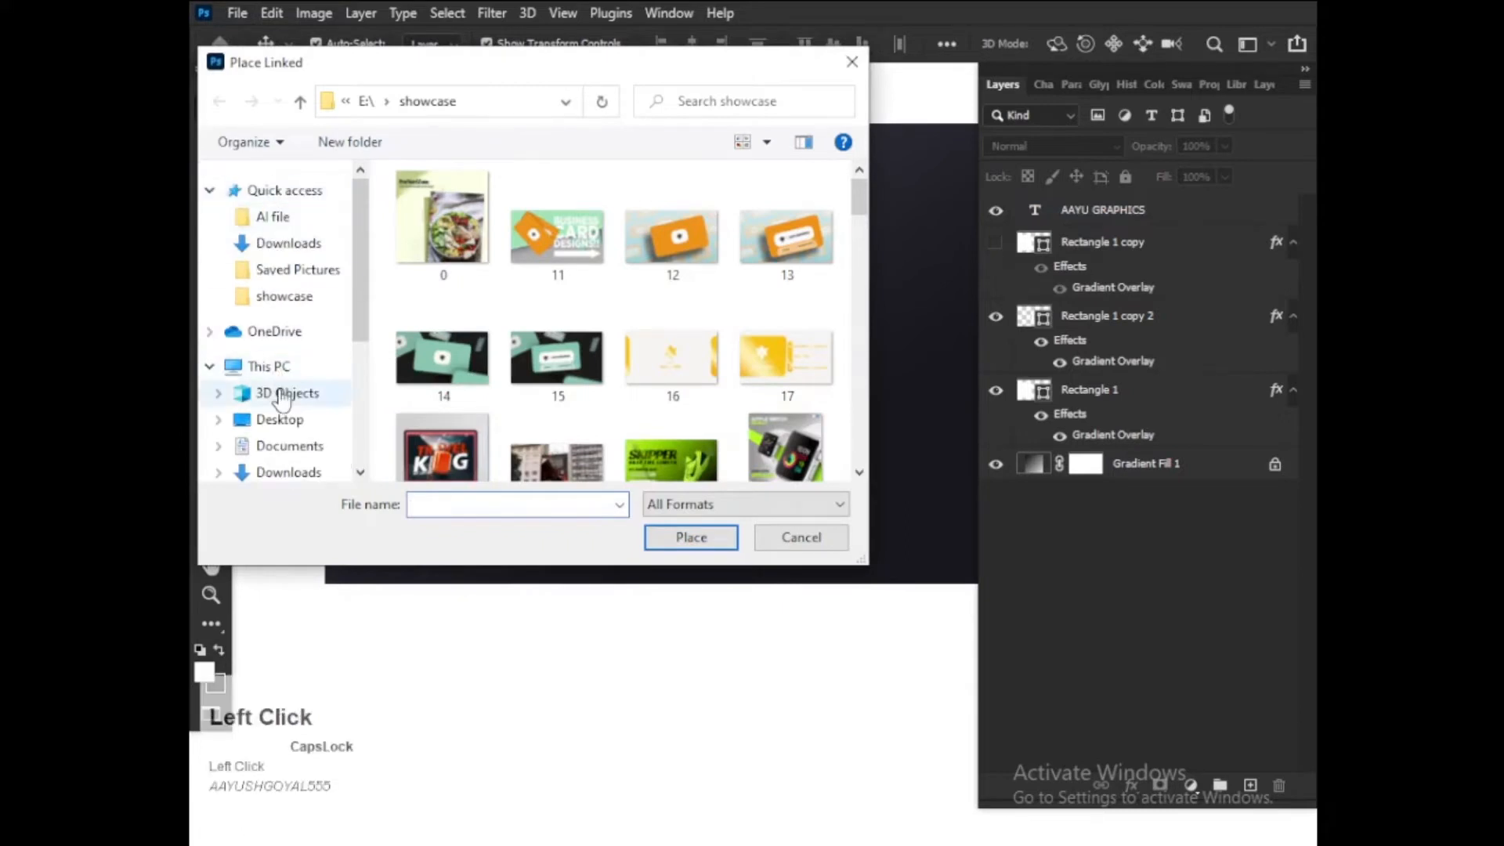
{"action": "double_click", "coordinate": [436, 228]}
{"action": "left_click", "coordinate": [686, 251]}
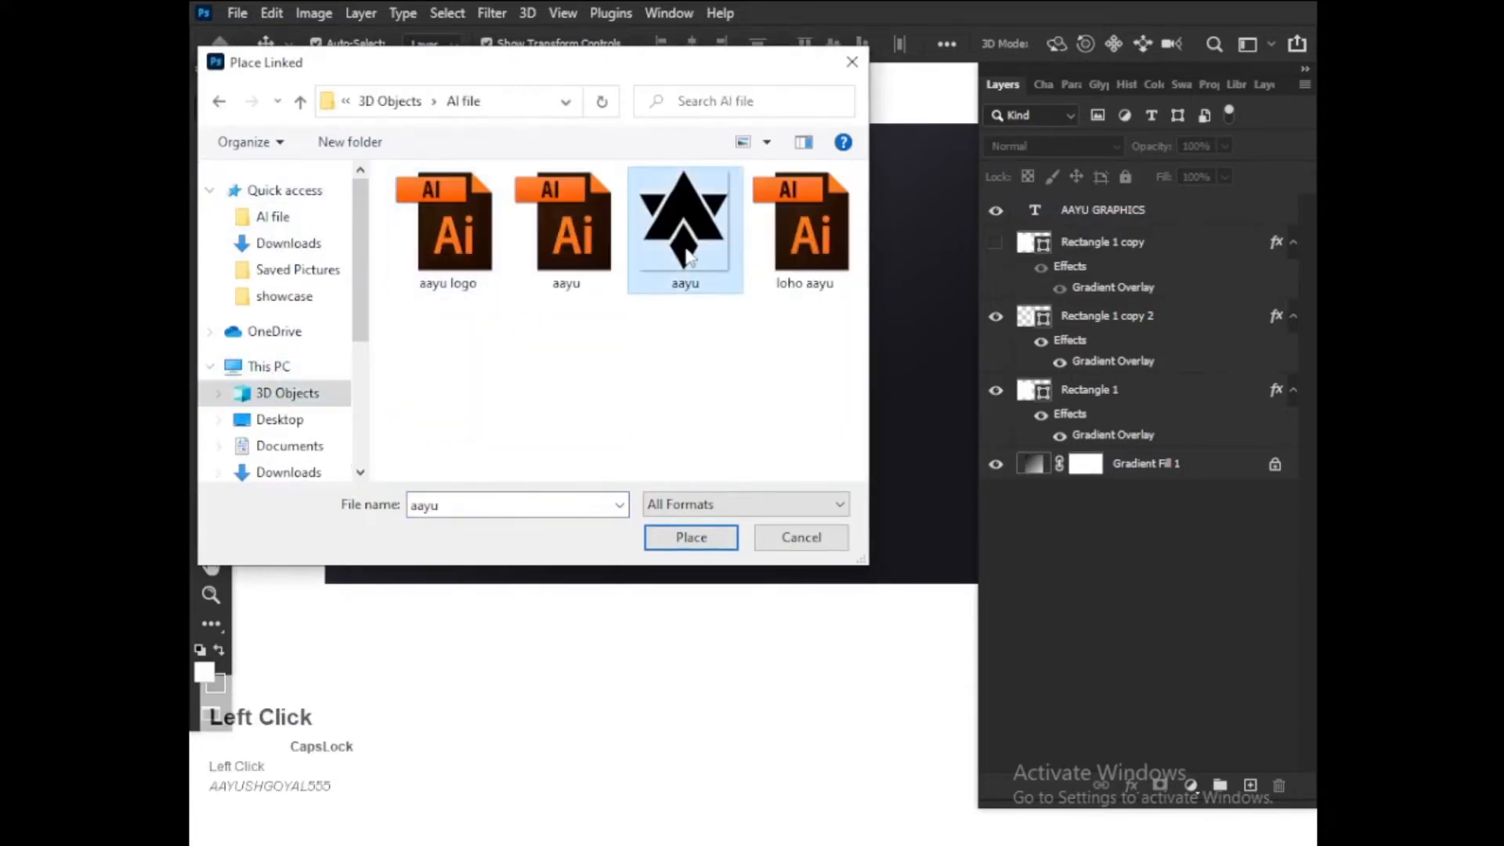
{"action": "left_click", "coordinate": [683, 538]}
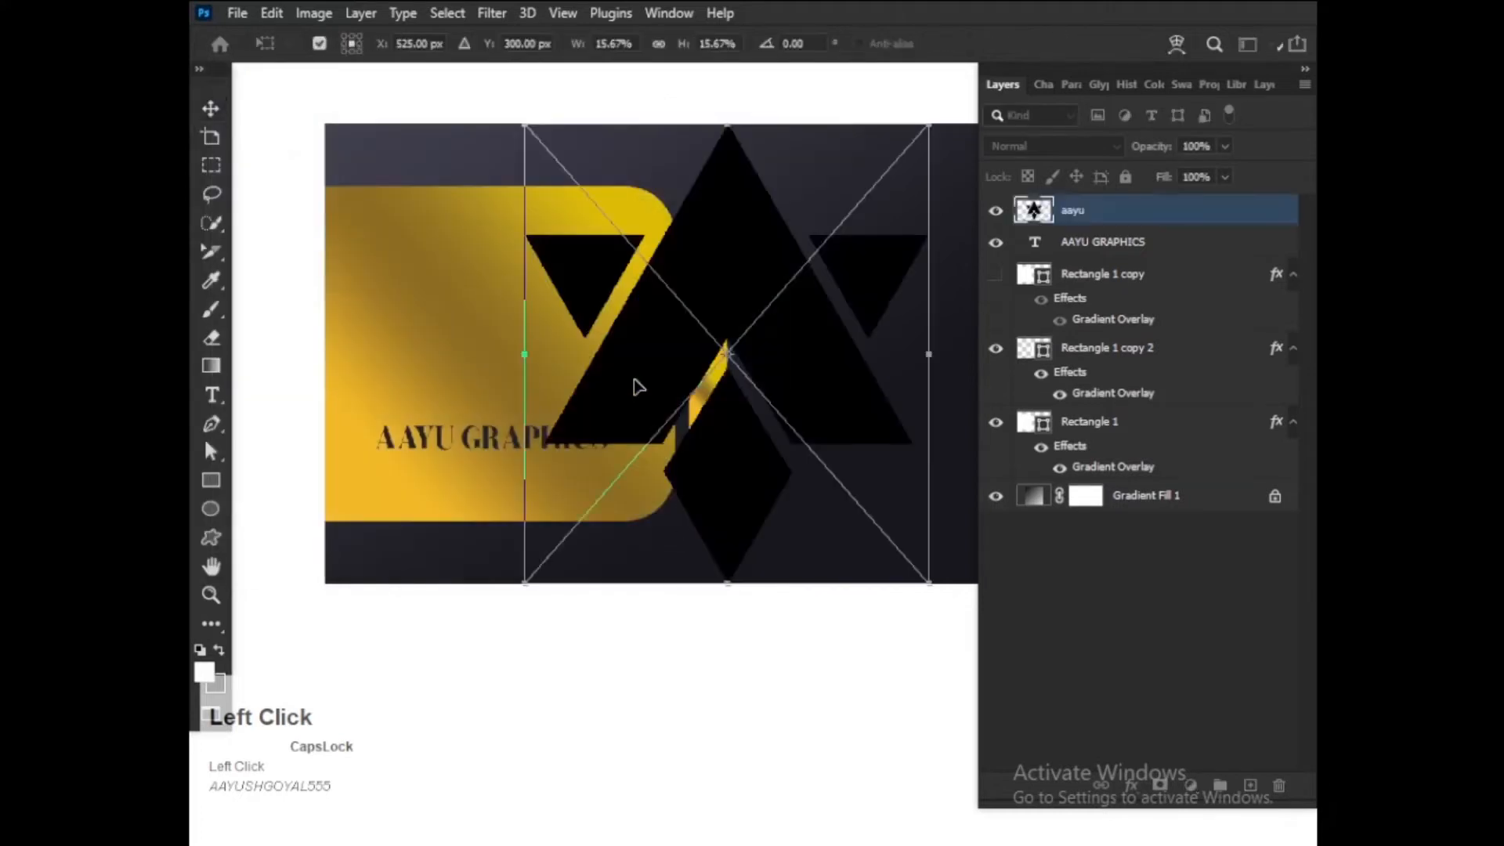
- Scale the placed logo proportionally to about 4.28% and position it centred above the AAYU GRAPHICS text on the gold rectangle
{"action": "scroll", "coordinate": [649, 368], "scroll_direction": "down", "scroll_amount": 5}
{"action": "left_click_drag", "start_coordinate": [722, 143], "coordinate": [616, 651]}
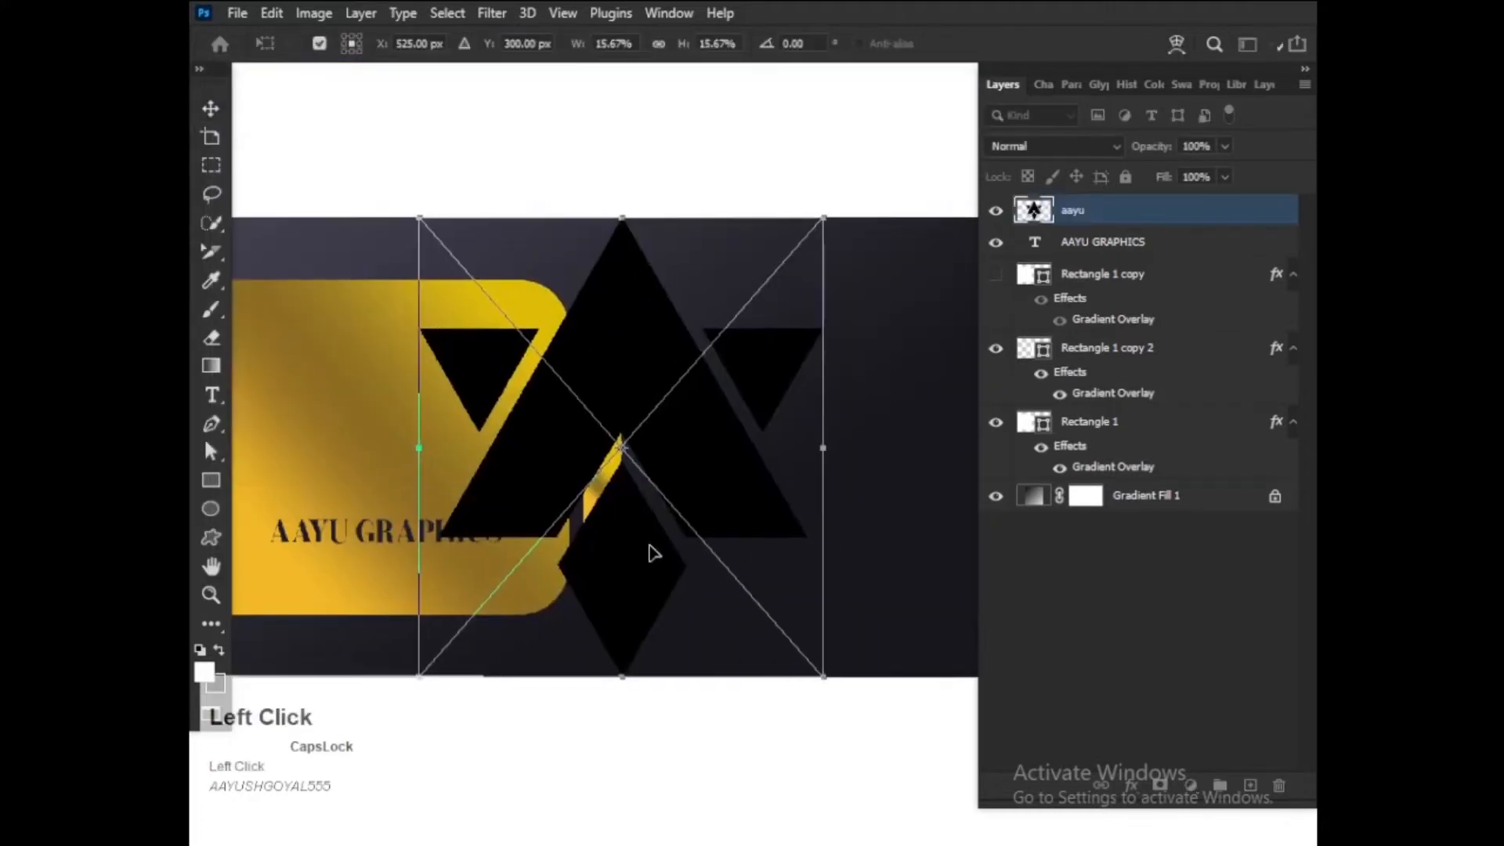
{"action": "scroll", "coordinate": [650, 546], "scroll_direction": "down", "scroll_amount": 2}
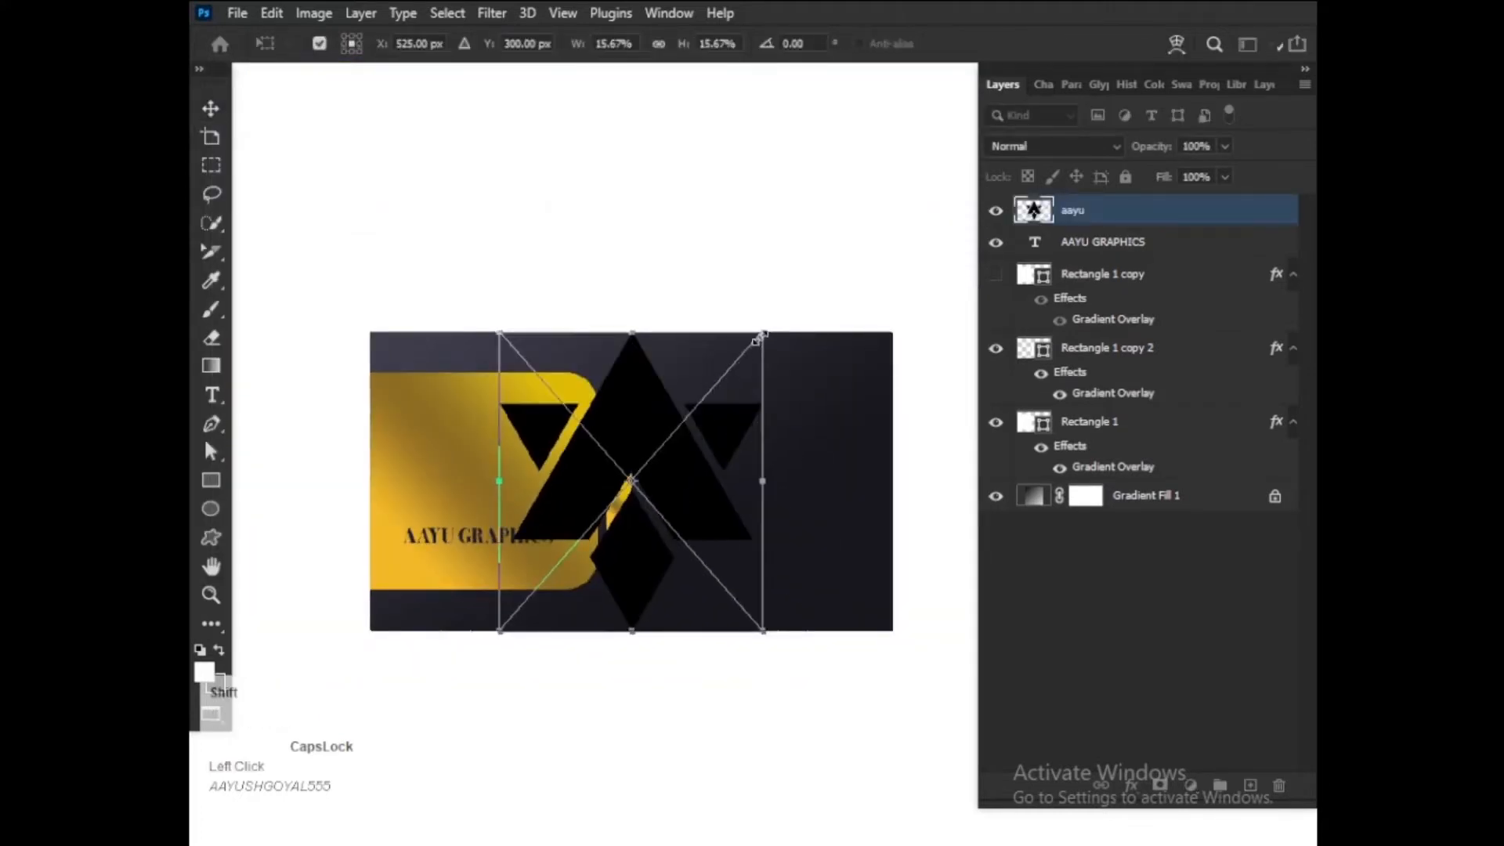
{"action": "left_click_drag", "start_coordinate": [760, 335], "coordinate": [523, 447]}
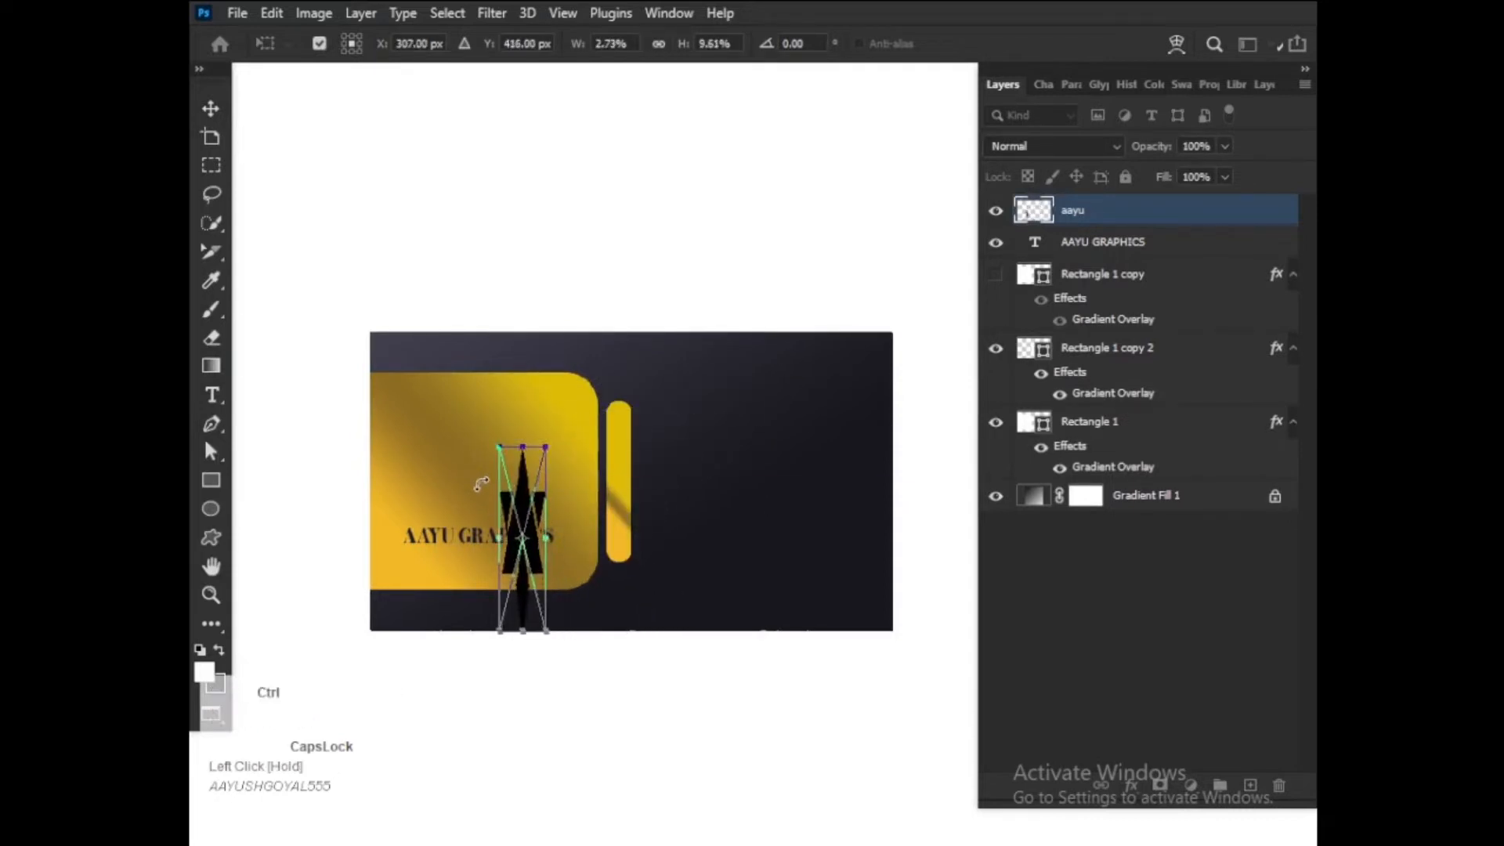
{"action": "key", "text": "ctrl+z"}
{"action": "key", "text": "Return"}
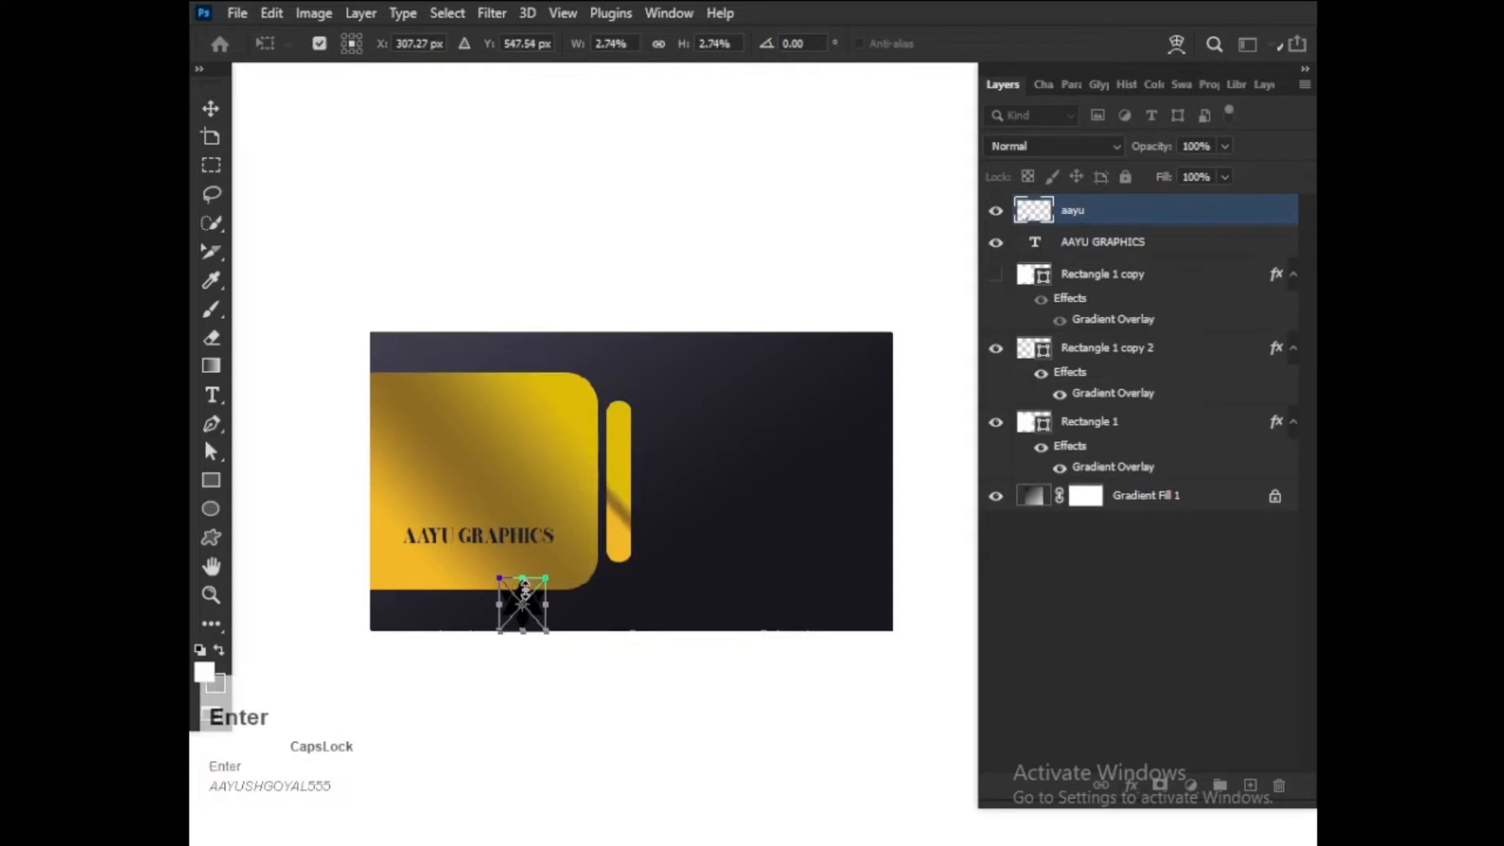
{"action": "left_click_drag", "start_coordinate": [494, 577], "coordinate": [491, 441]}
{"action": "key", "text": "Return"}
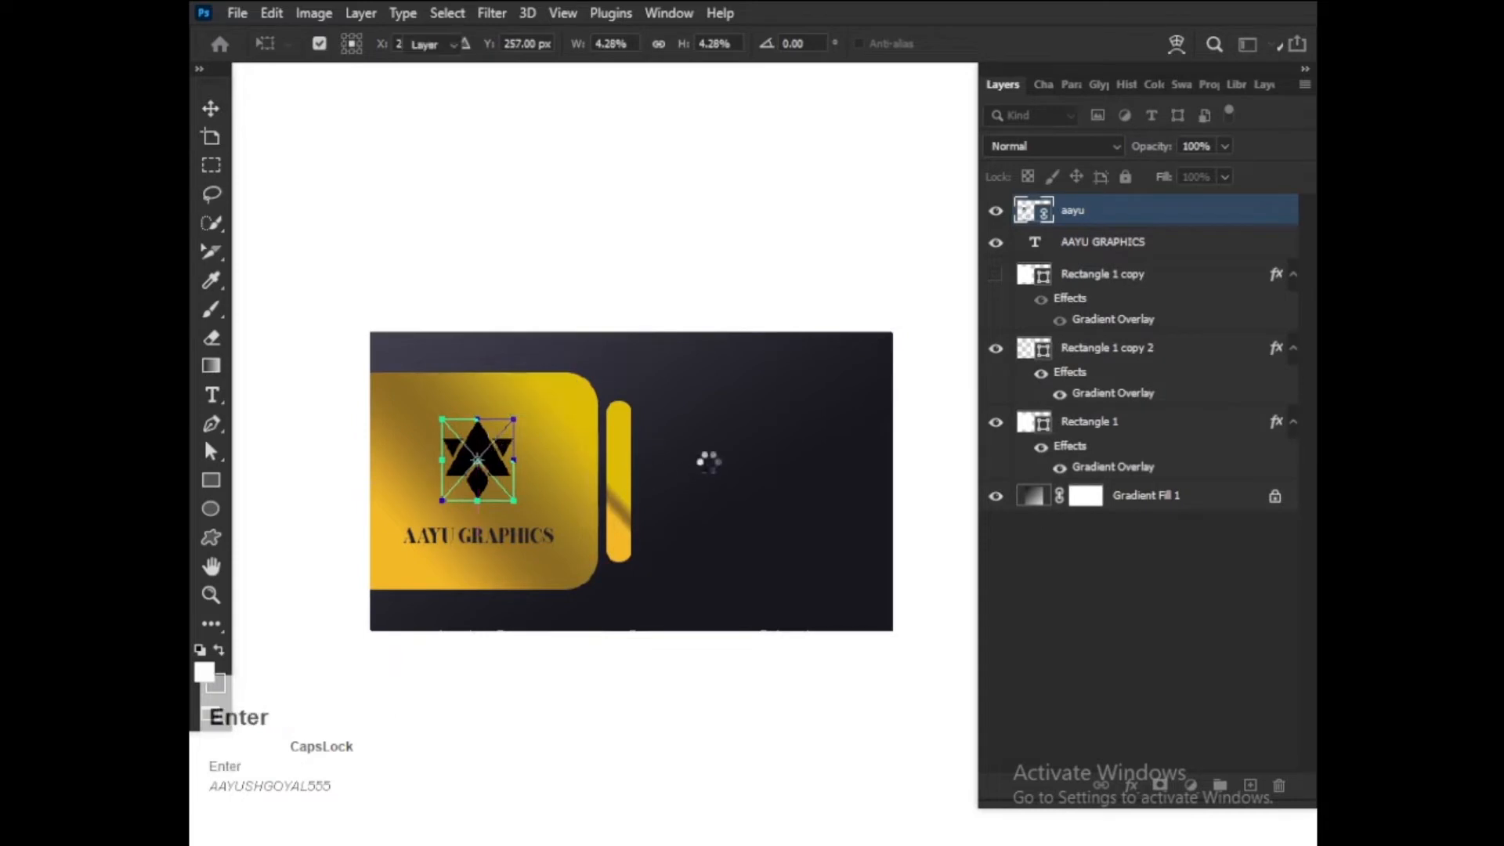
{"action": "left_click", "coordinate": [736, 470]}
- Add a Color Overlay to the aayu logo layer using the dark colour #26252e sampled from the background
{"action": "scroll", "coordinate": [555, 550], "scroll_direction": "down", "scroll_amount": 2}
{"action": "scroll", "coordinate": [489, 463], "scroll_direction": "up", "scroll_amount": 2}
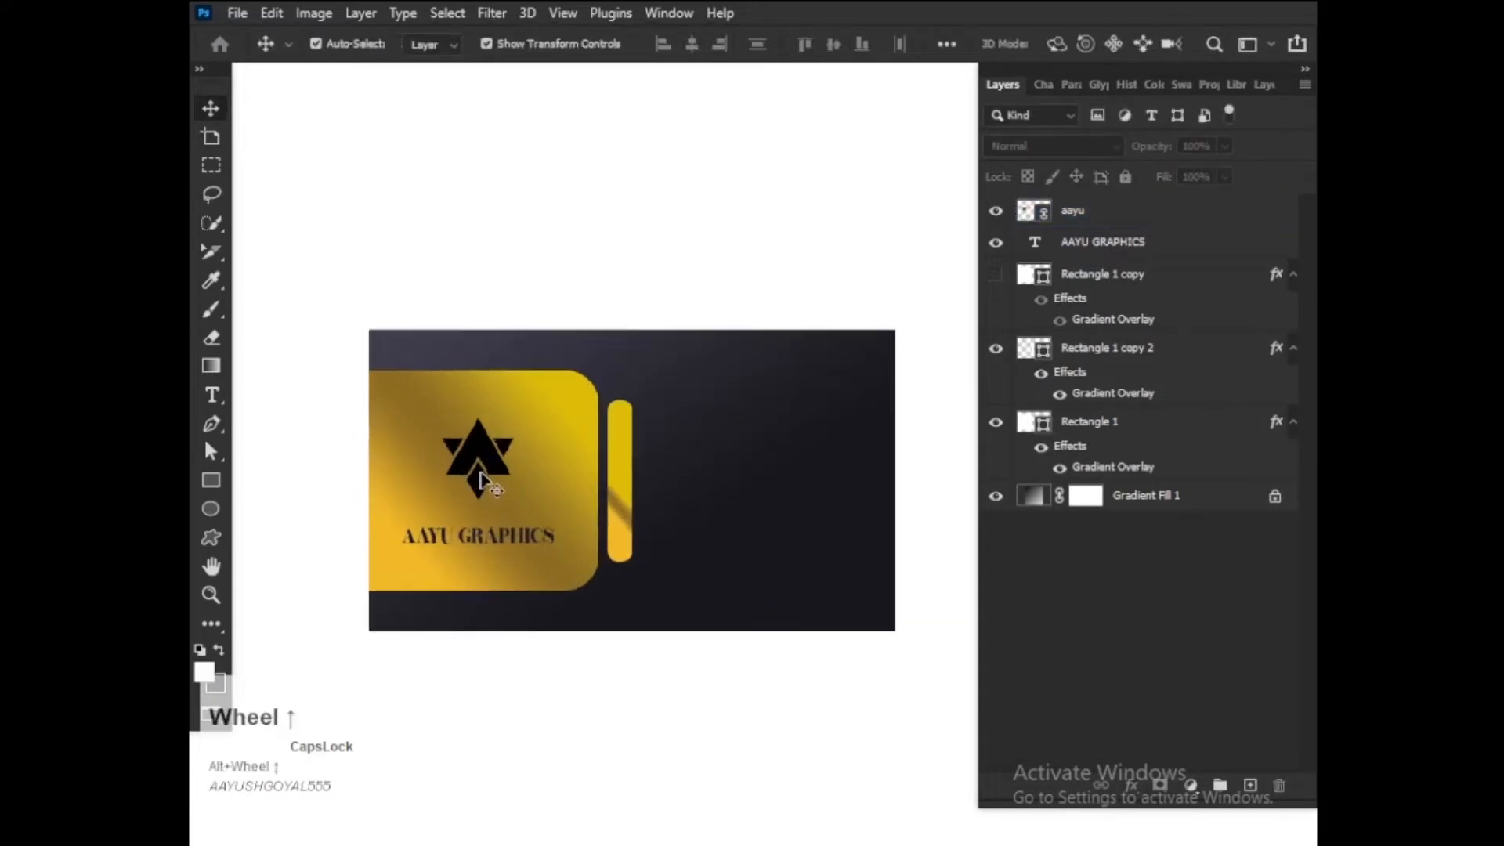
{"action": "double_click", "coordinate": [1198, 253]}
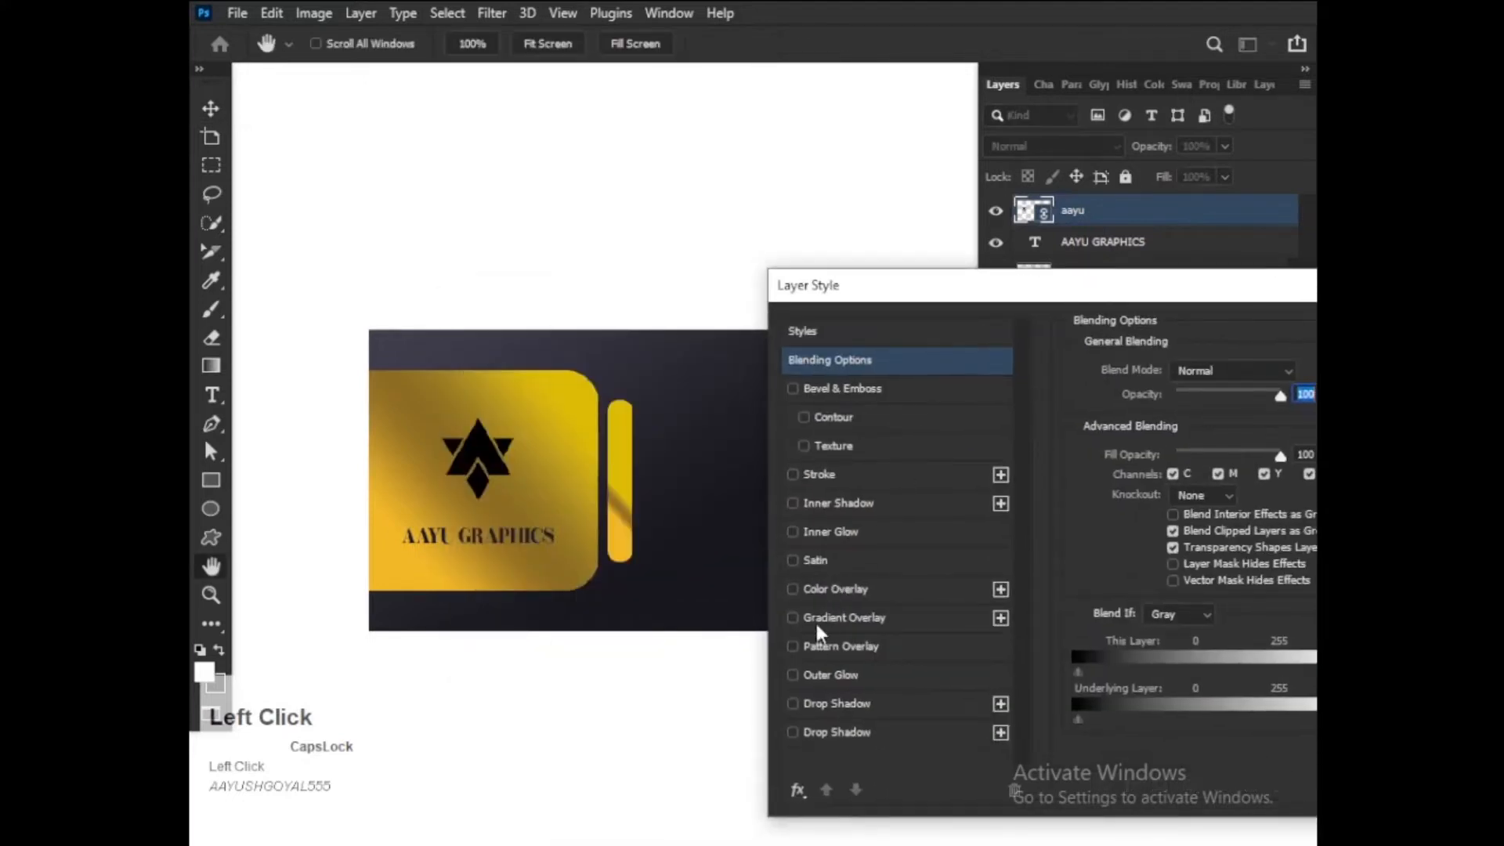
{"action": "left_click", "coordinate": [810, 590]}
{"action": "left_click", "coordinate": [1303, 374]}
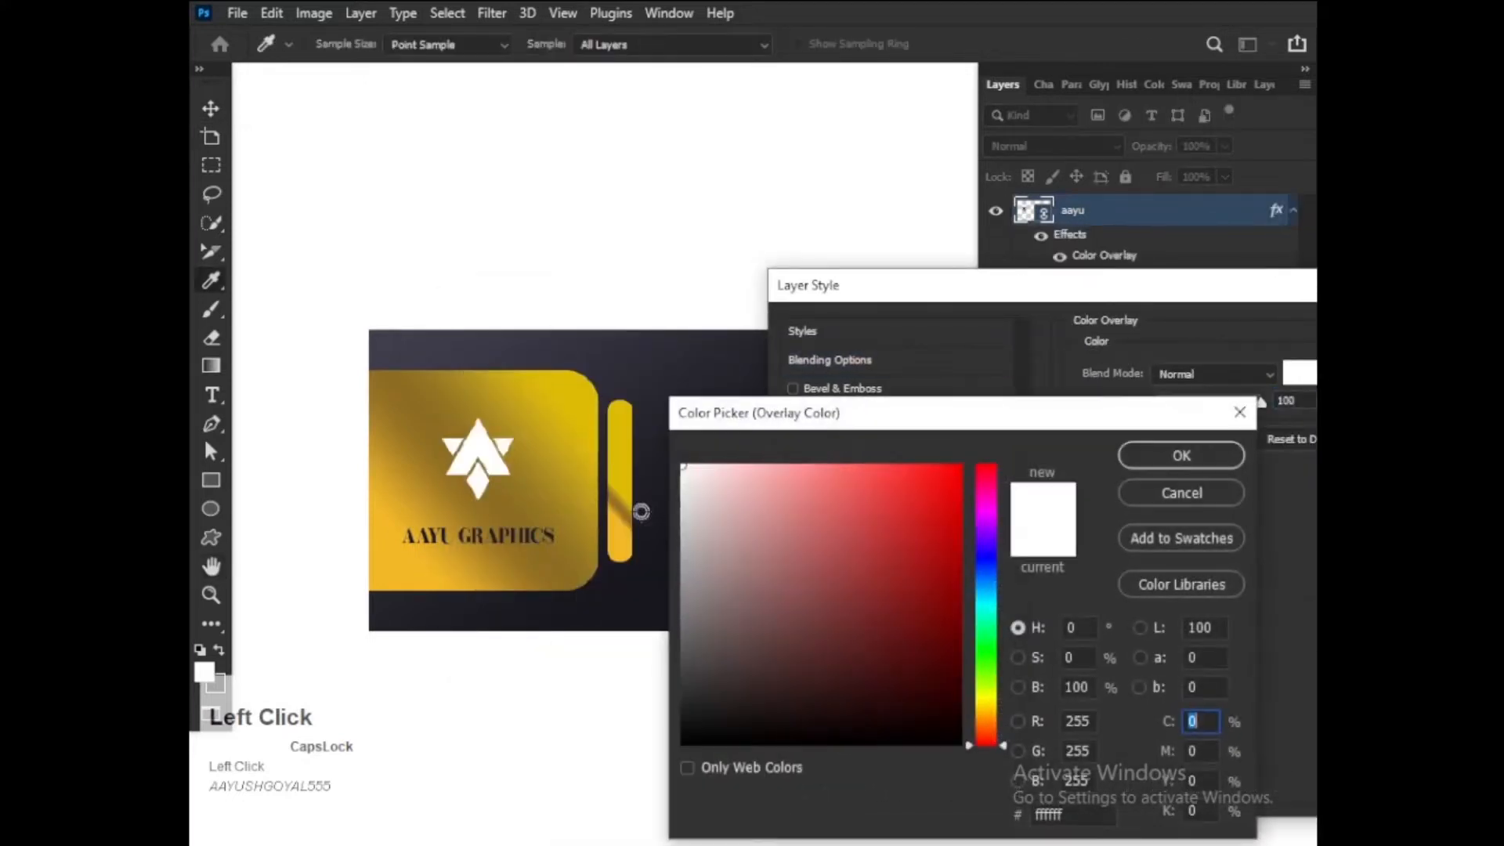
{"action": "left_click", "coordinate": [731, 356]}
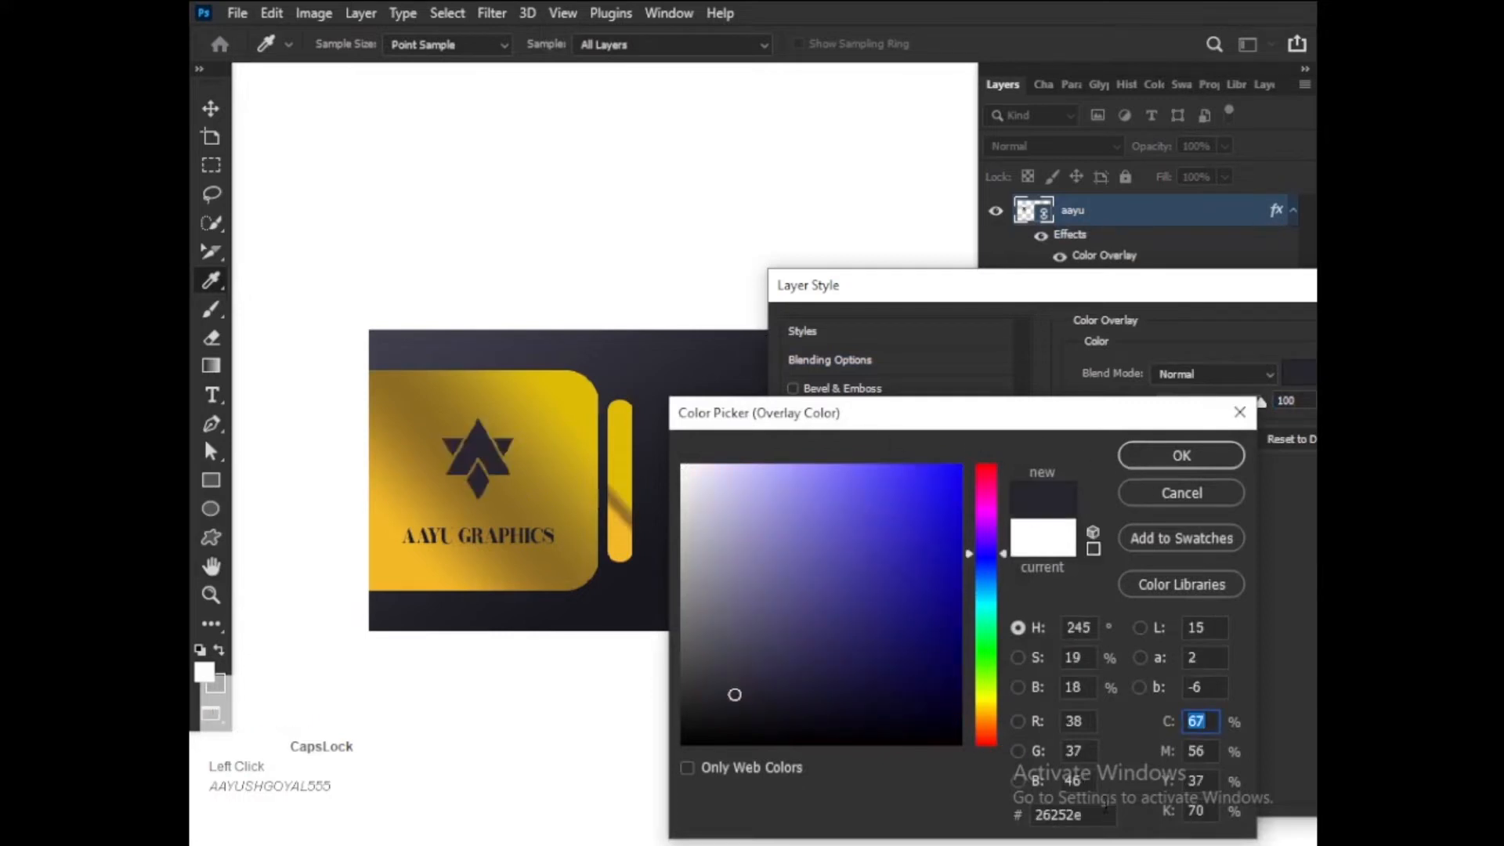
- Copy the overlay colour's hex code and apply the logo's layer style
{"action": "left_click", "coordinate": [1058, 814]}
{"action": "key", "text": "ctrl+c"}
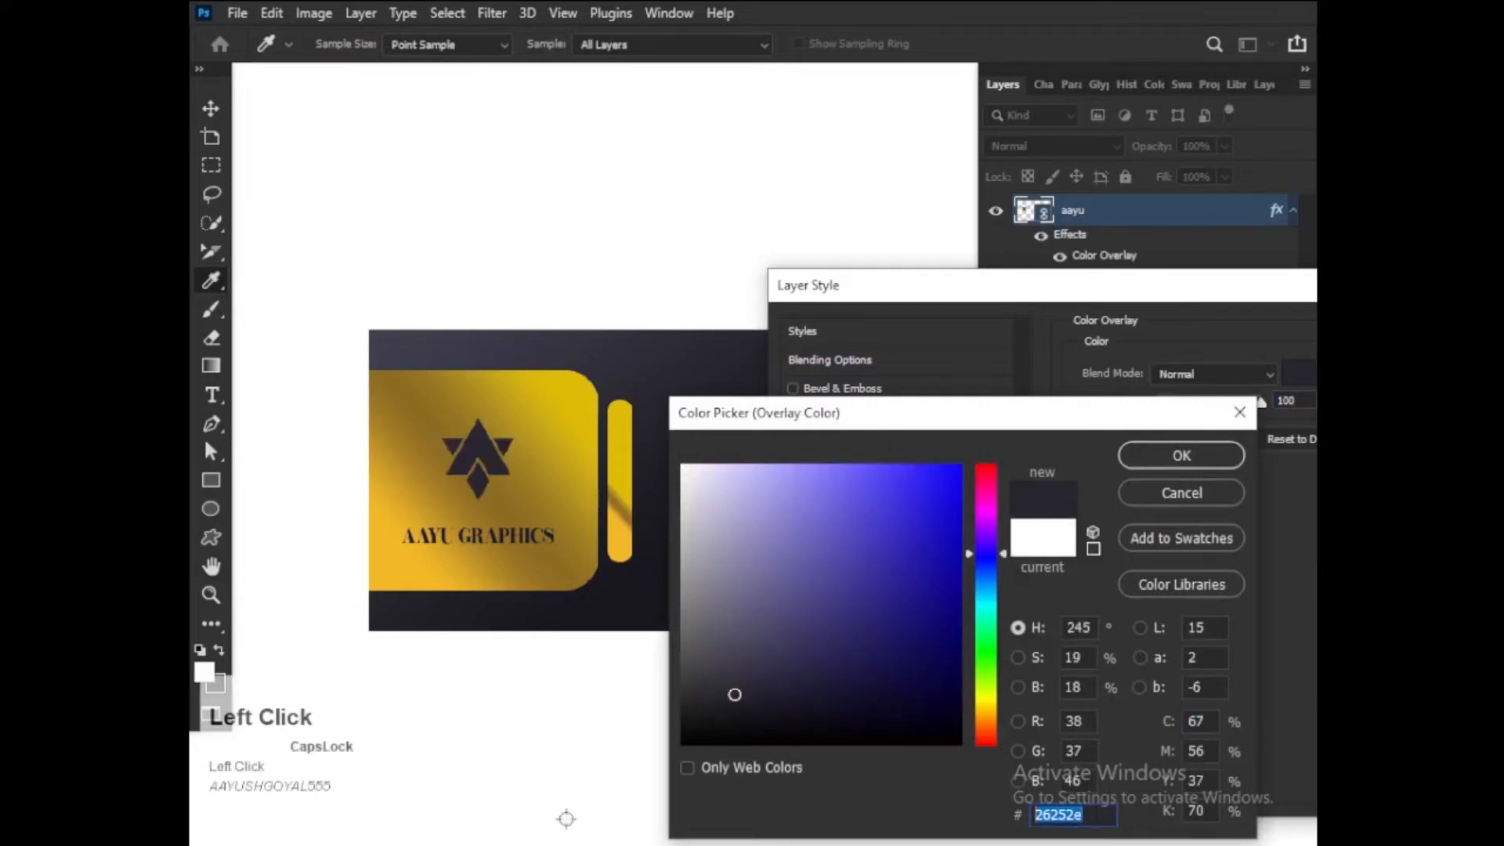
{"action": "left_click", "coordinate": [1175, 453]}
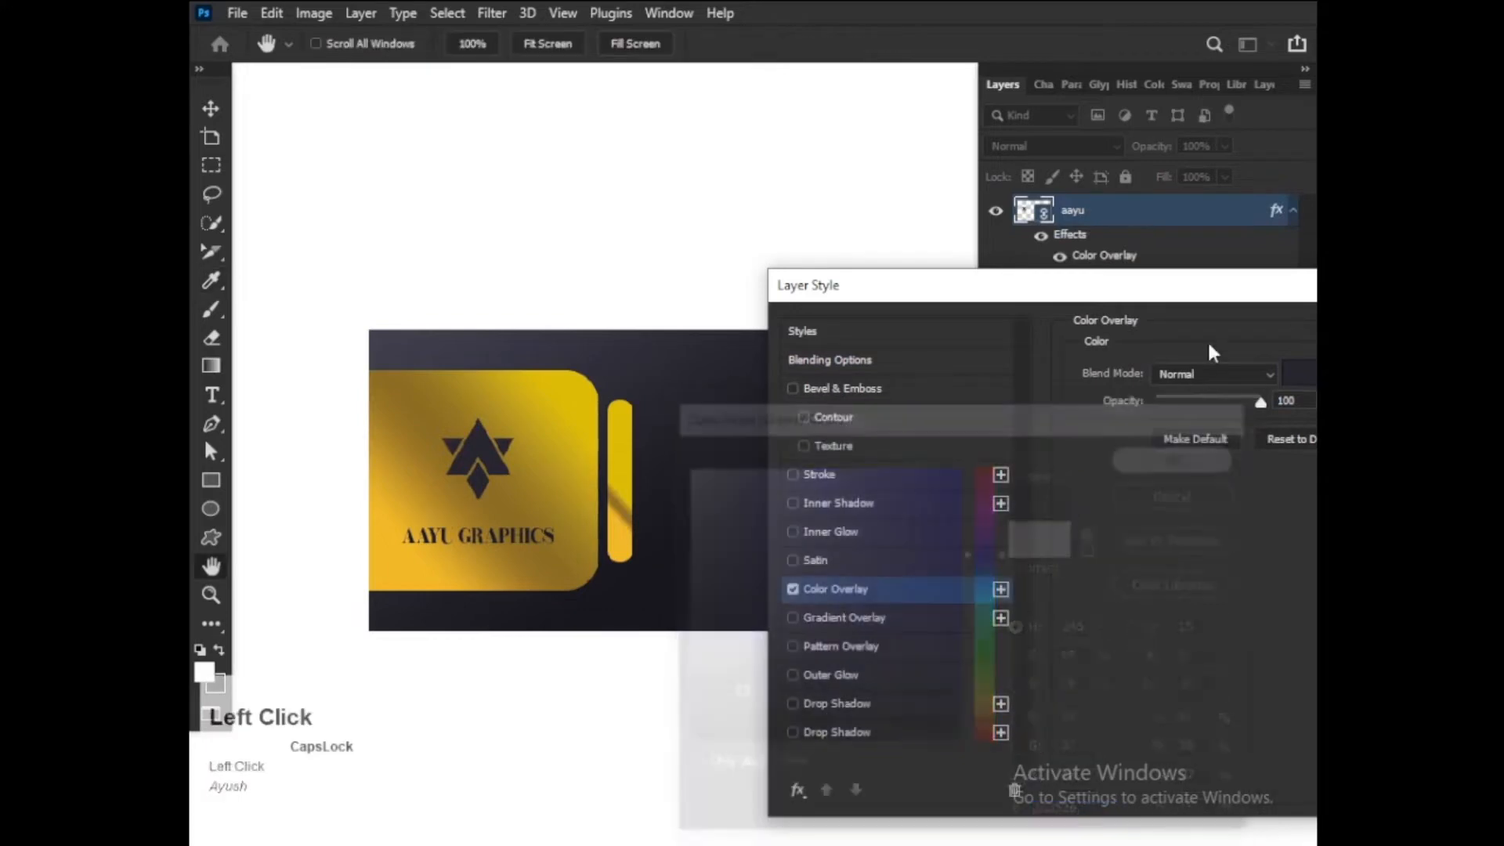
{"action": "left_click_drag", "start_coordinate": [1234, 307], "coordinate": [782, 509]}
{"action": "left_click", "coordinate": [1082, 544]}
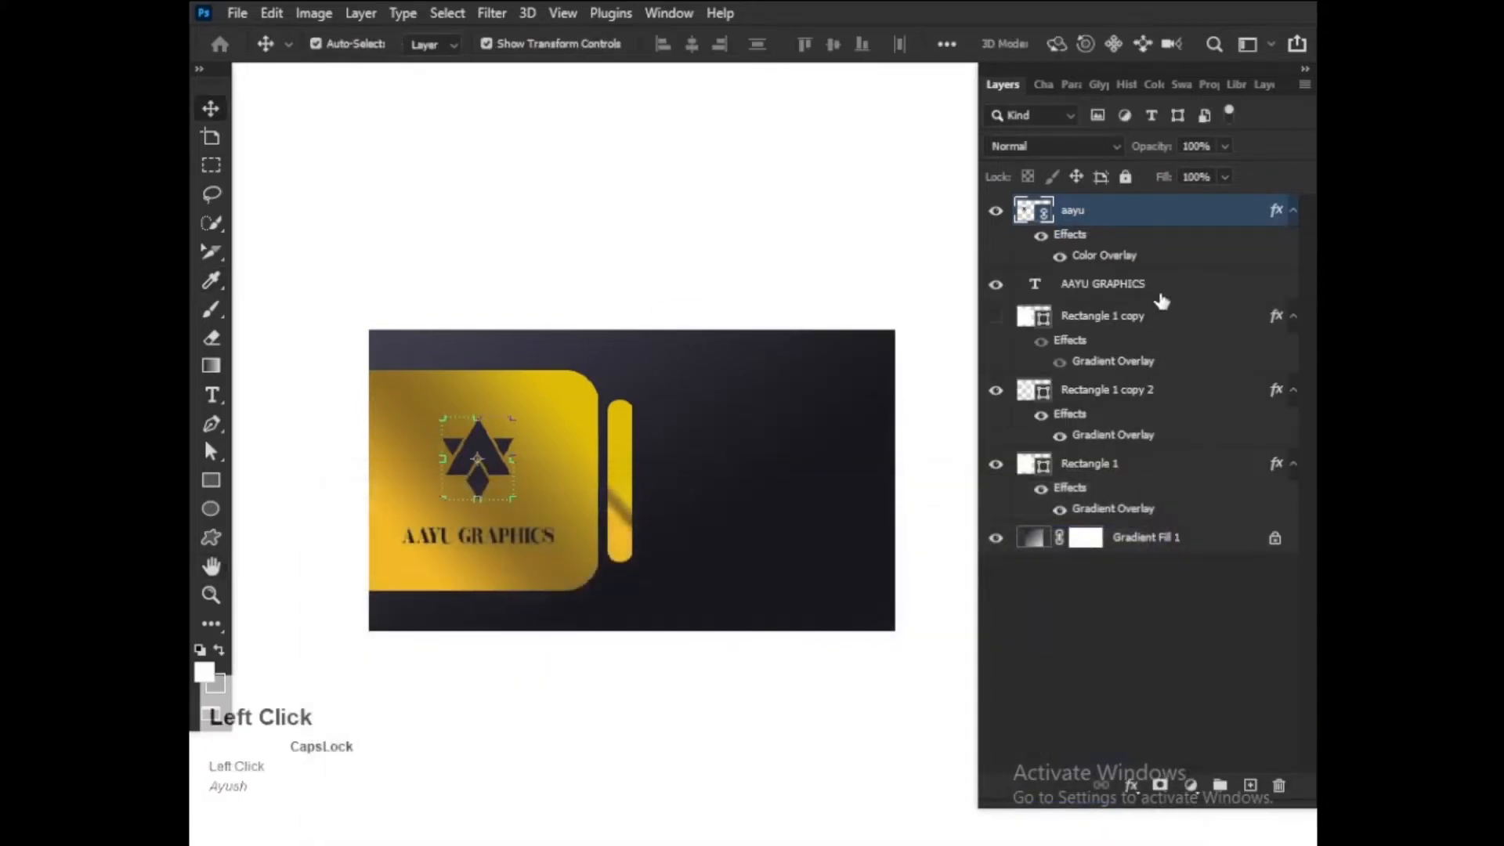
- Set the AAYU GRAPHICS text colour to the copied dark hex value #26252e
{"action": "left_click", "coordinate": [1121, 283]}
{"action": "left_click", "coordinate": [1045, 83]}
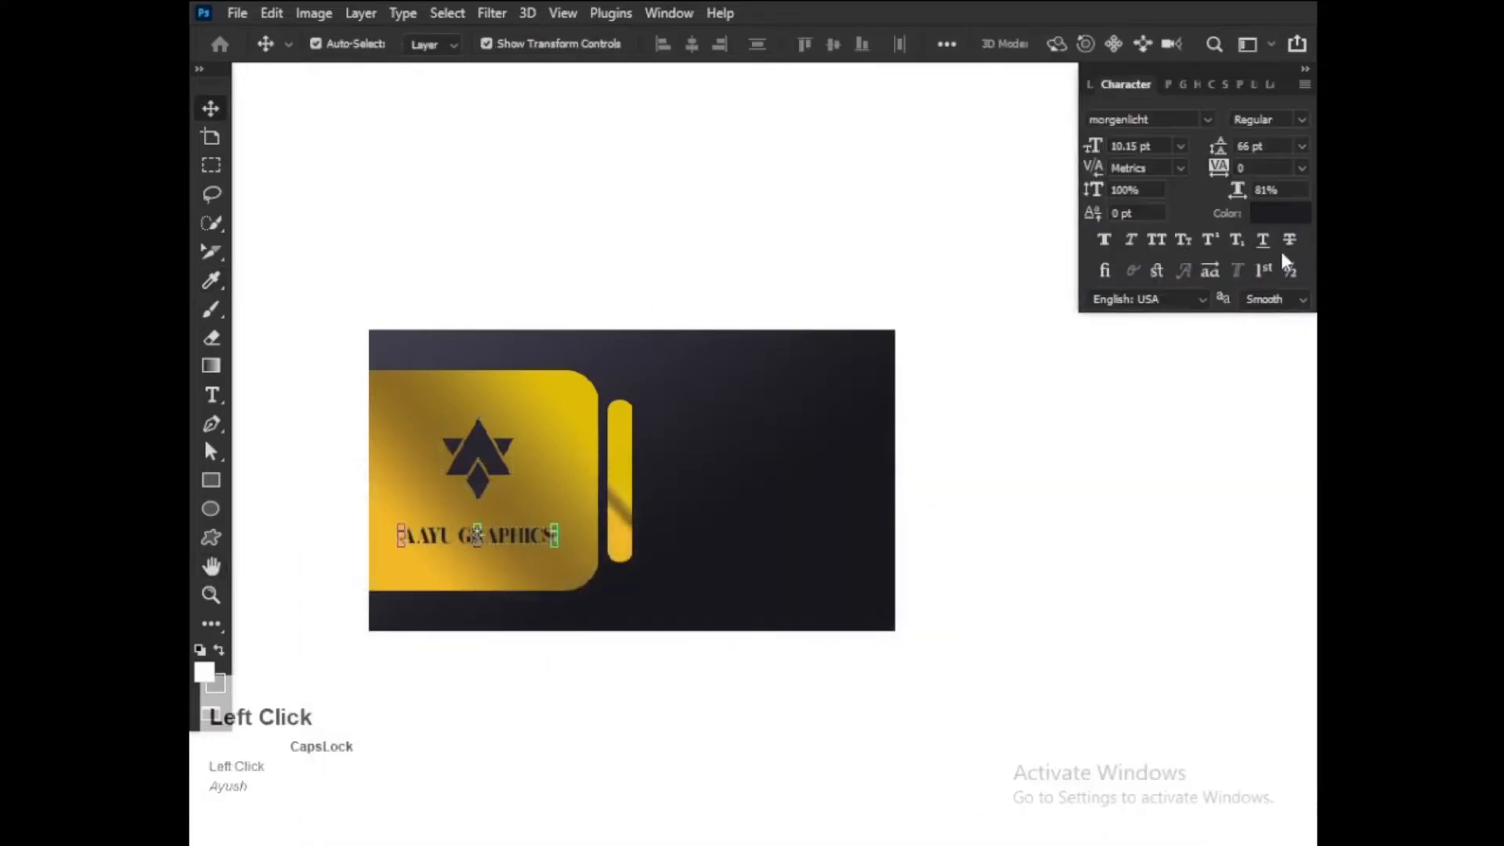
{"action": "left_click", "coordinate": [1285, 214]}
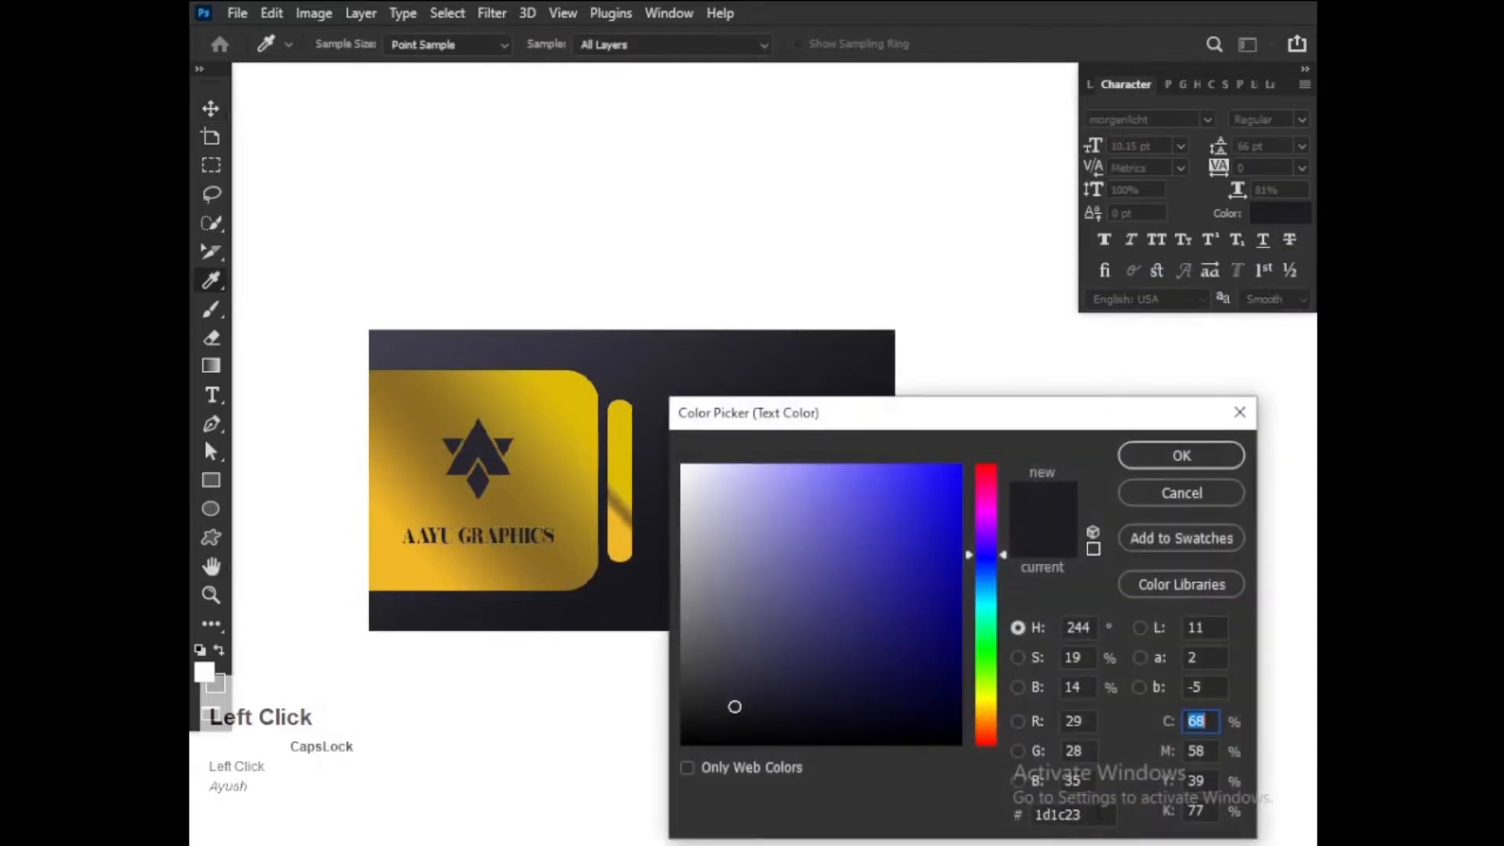
{"action": "double_click", "coordinate": [1100, 815]}
{"action": "key", "text": "ctrl+v"}
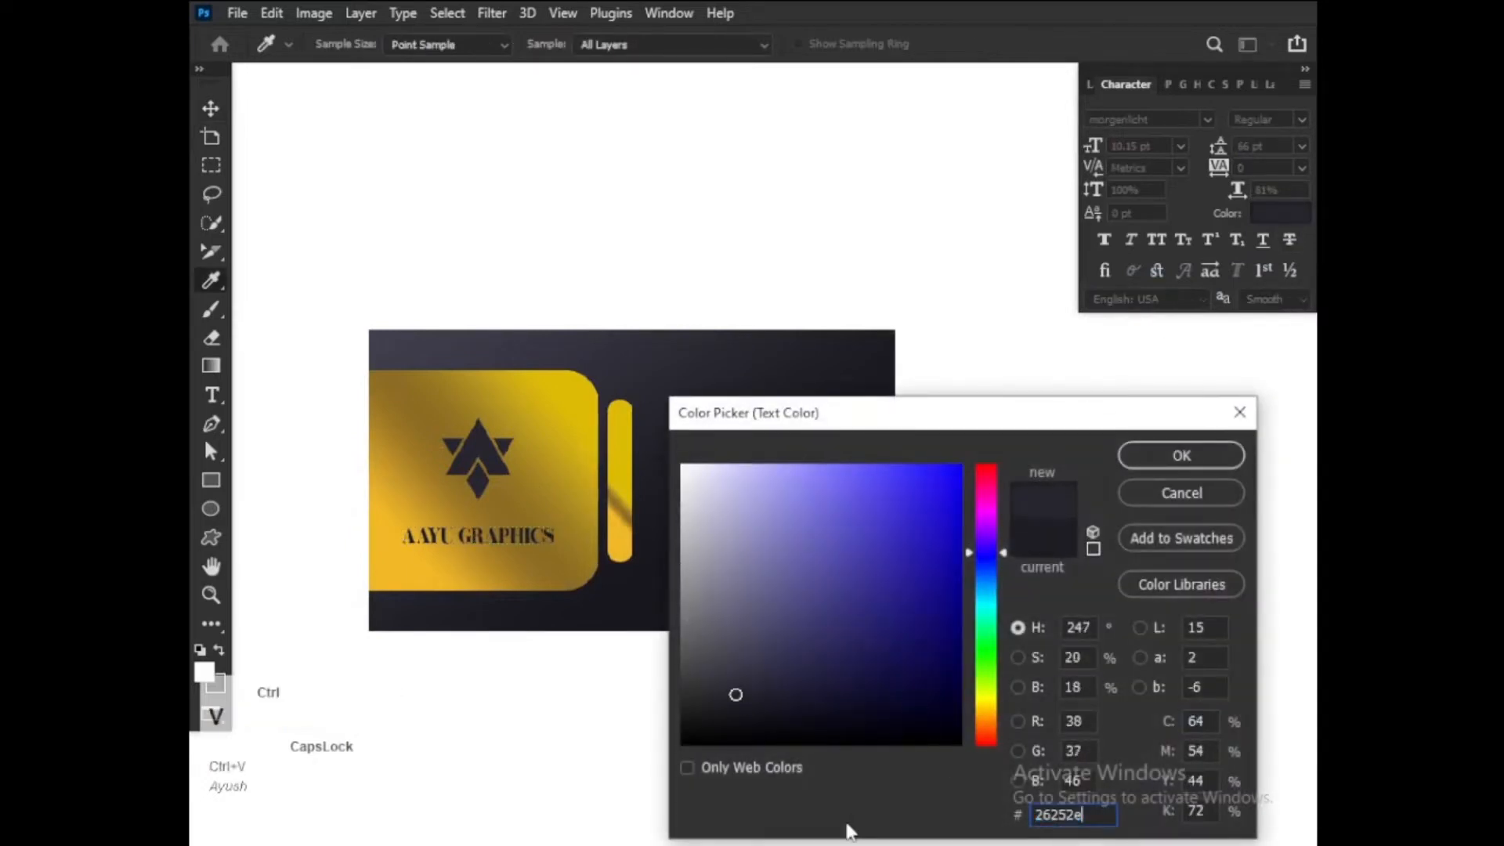
{"action": "left_click", "coordinate": [1152, 456]}
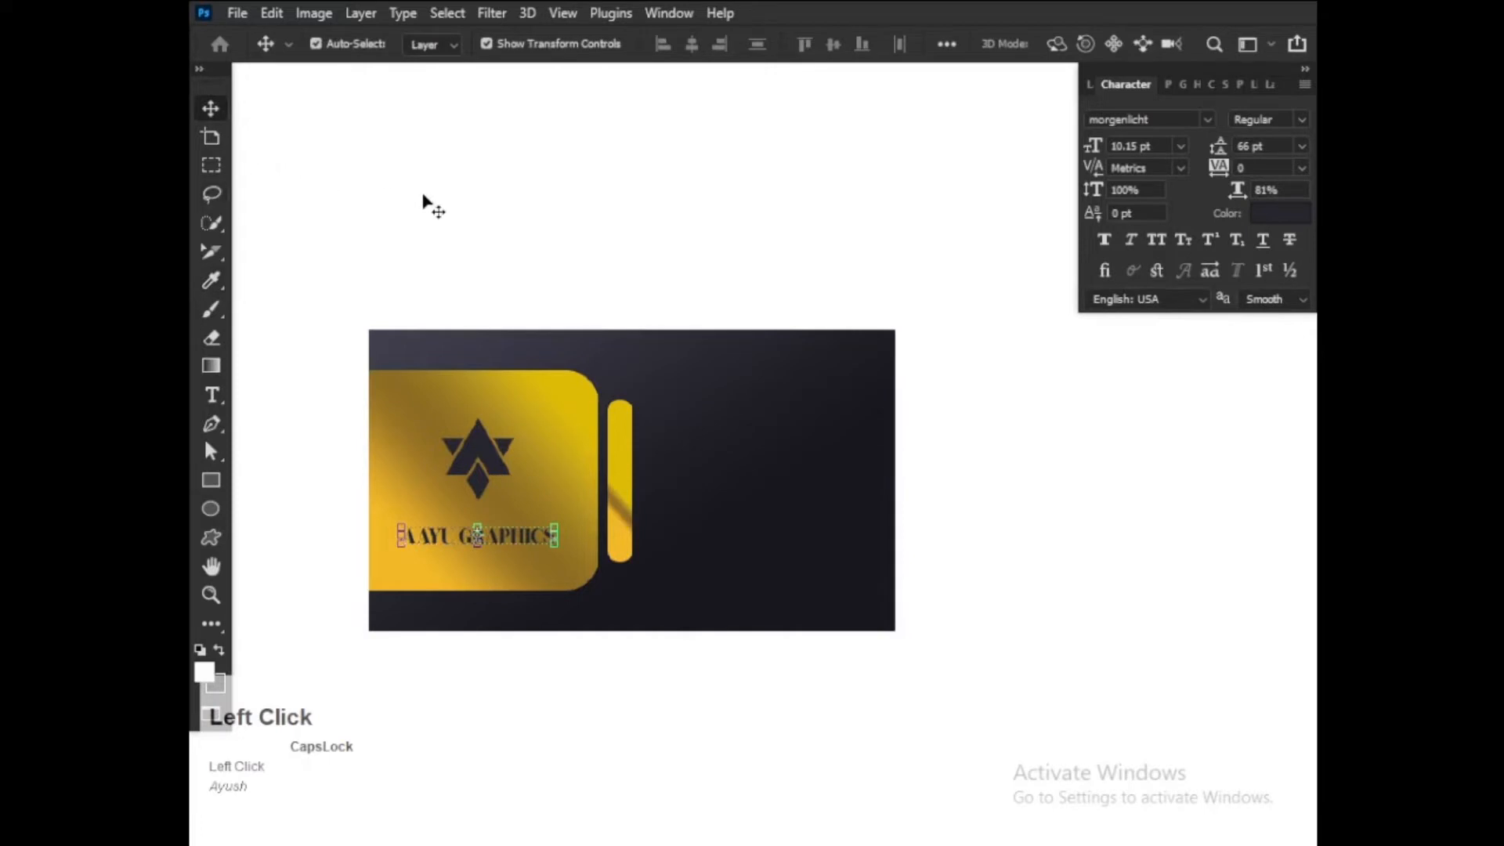
- Draw a thin rectangle about 135 px wide as a divider between the logo and the company name, and set its height to 3 px
{"action": "scroll", "coordinate": [397, 427], "scroll_direction": "up", "scroll_amount": 3}
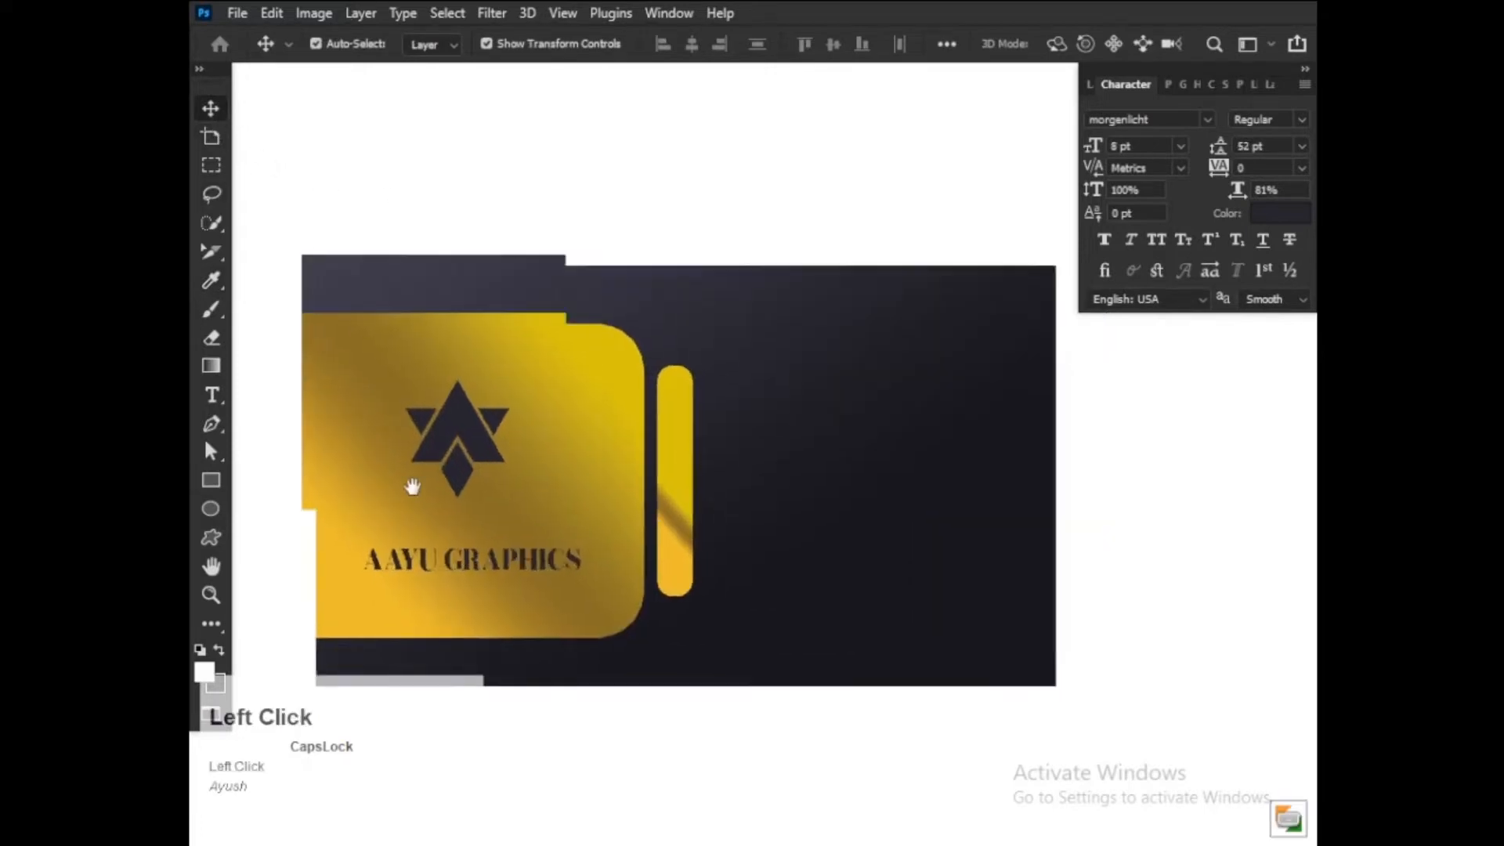
{"action": "left_click", "coordinate": [211, 480]}
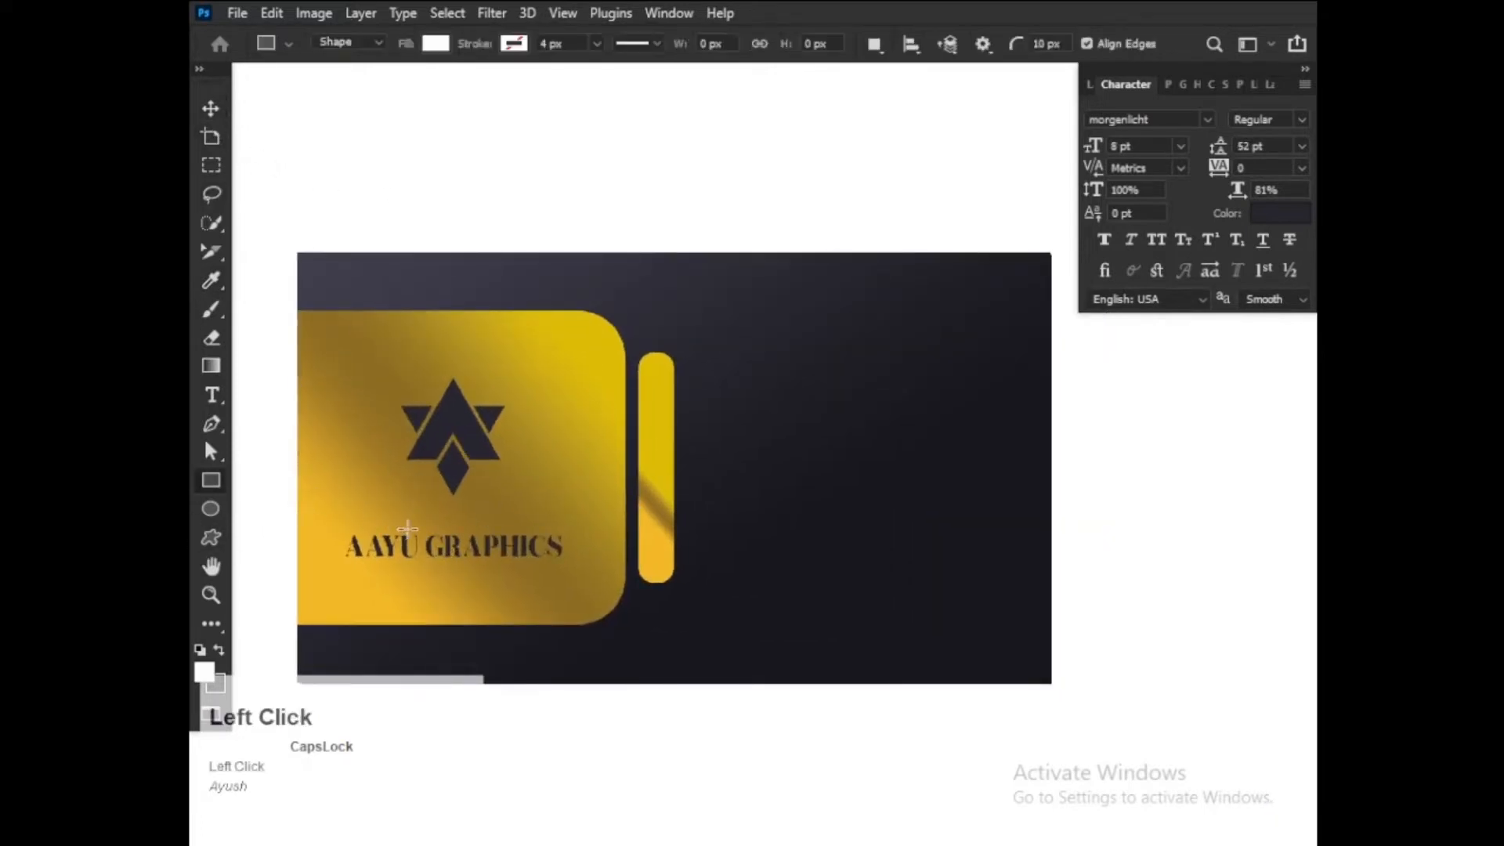
{"action": "left_click_drag", "start_coordinate": [403, 512], "coordinate": [499, 512]}
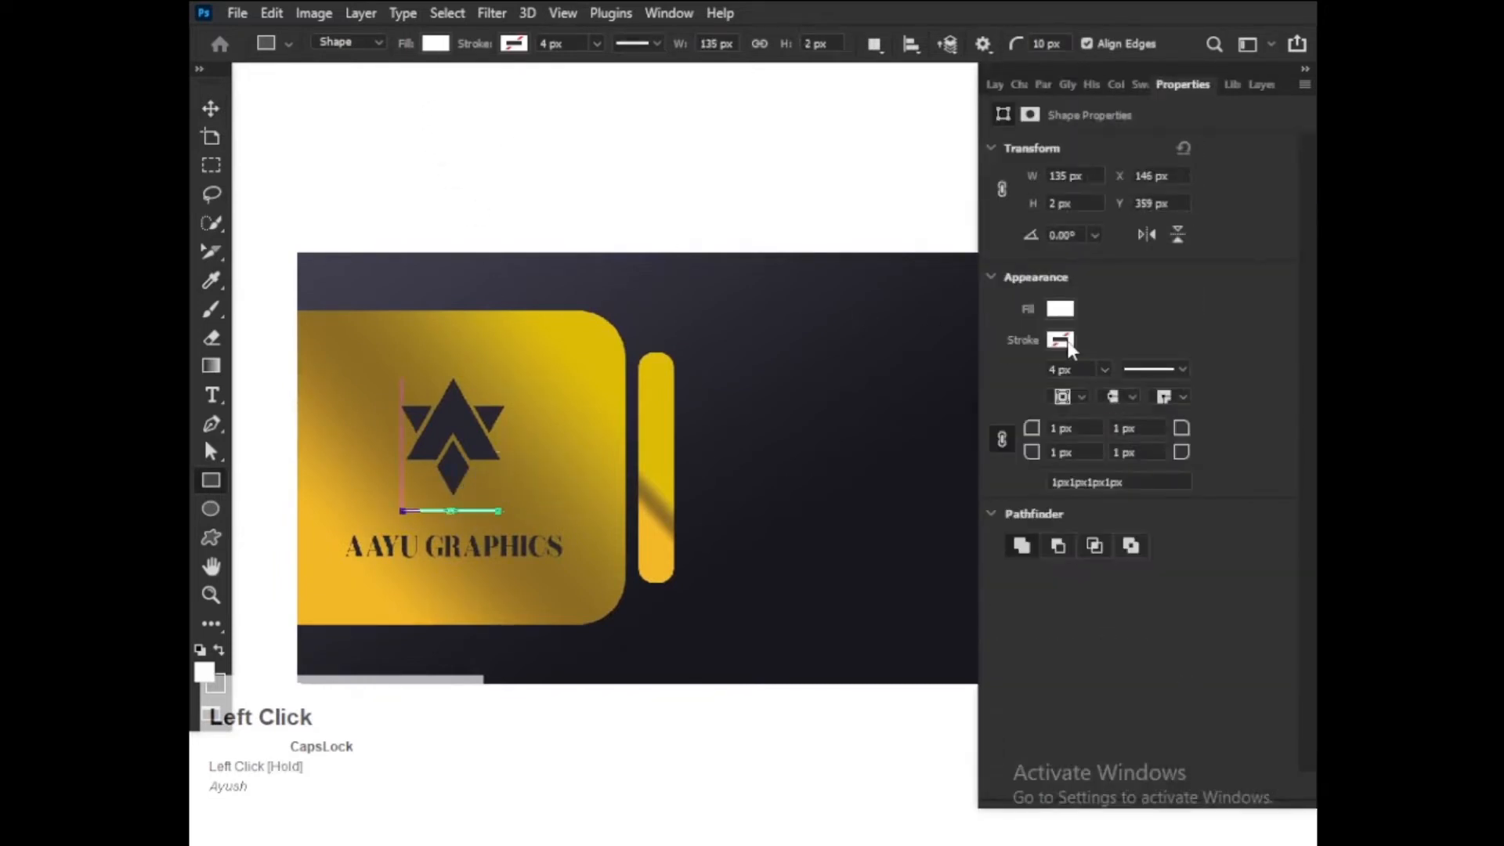
{"action": "left_click", "coordinate": [1083, 205]}
{"action": "type", "text": "3"}
{"action": "key", "text": "Return"}
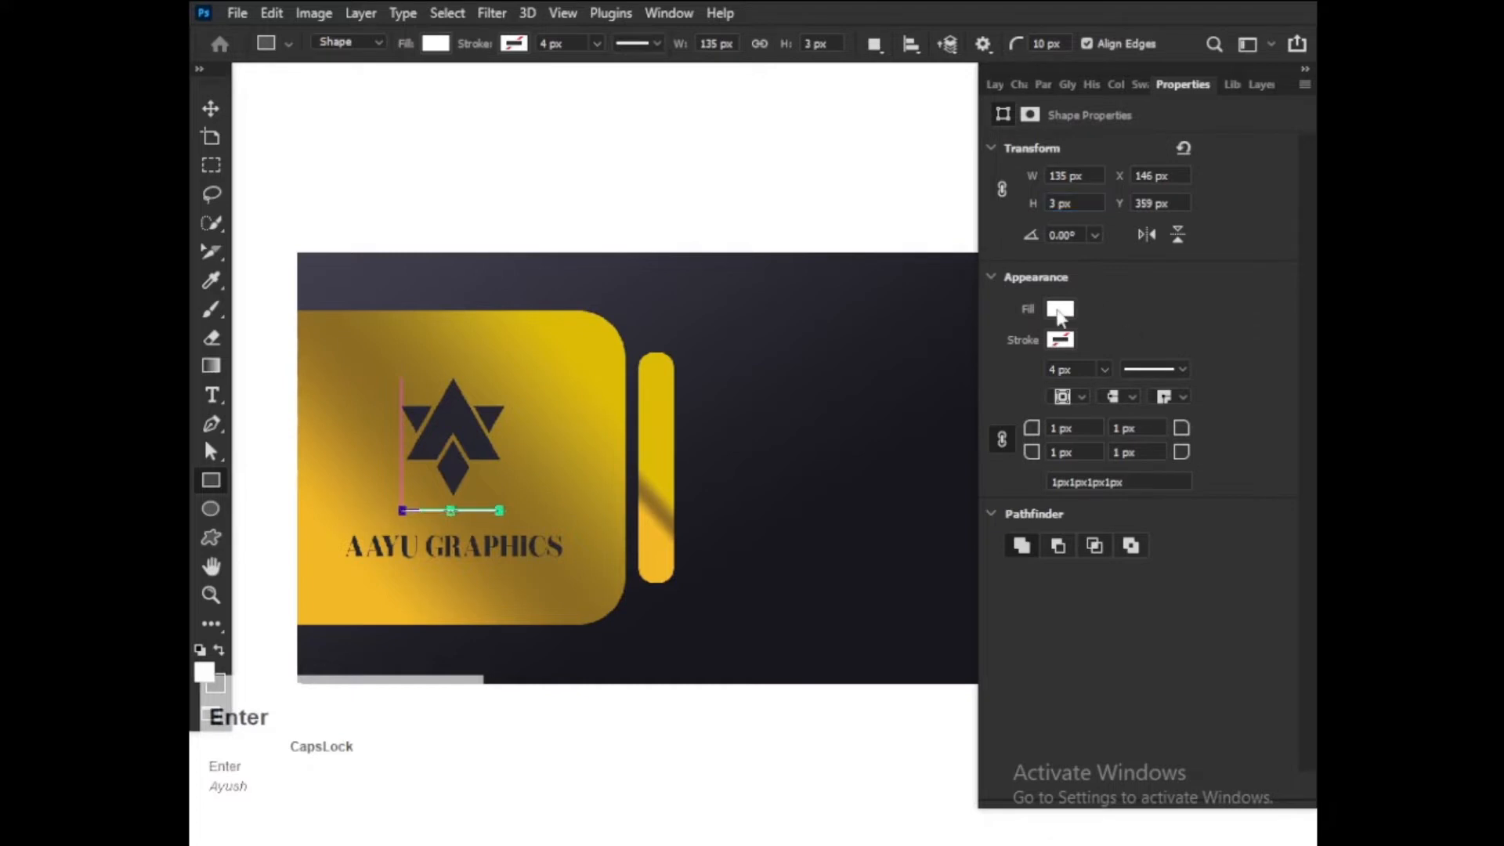
- Fill the divider line with the matching dark colour from the recently used colours
{"action": "left_click", "coordinate": [1060, 309]}
{"action": "left_click", "coordinate": [1006, 425]}
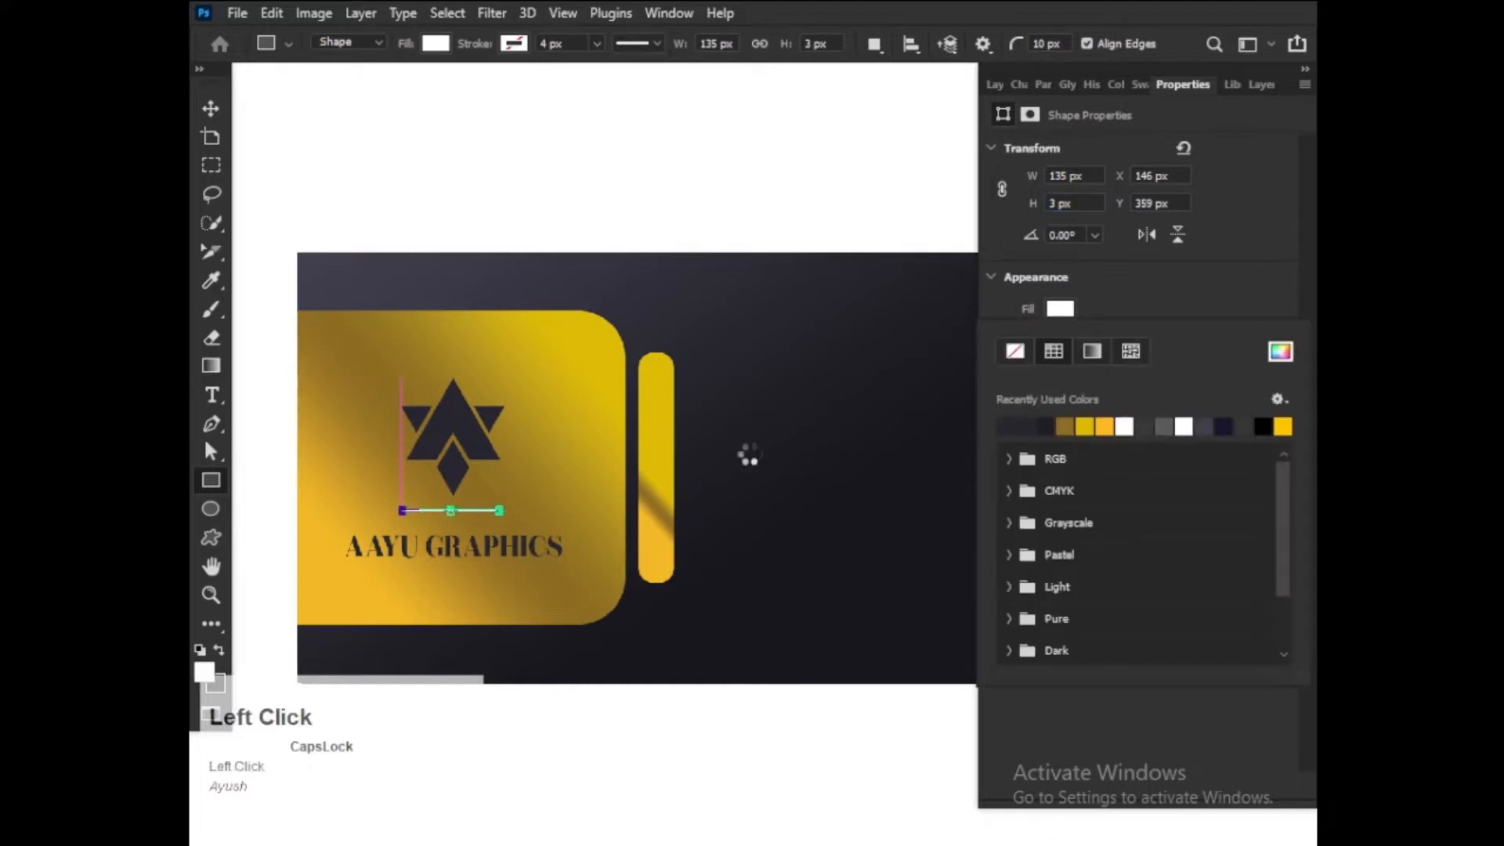
{"action": "left_click", "coordinate": [210, 107]}
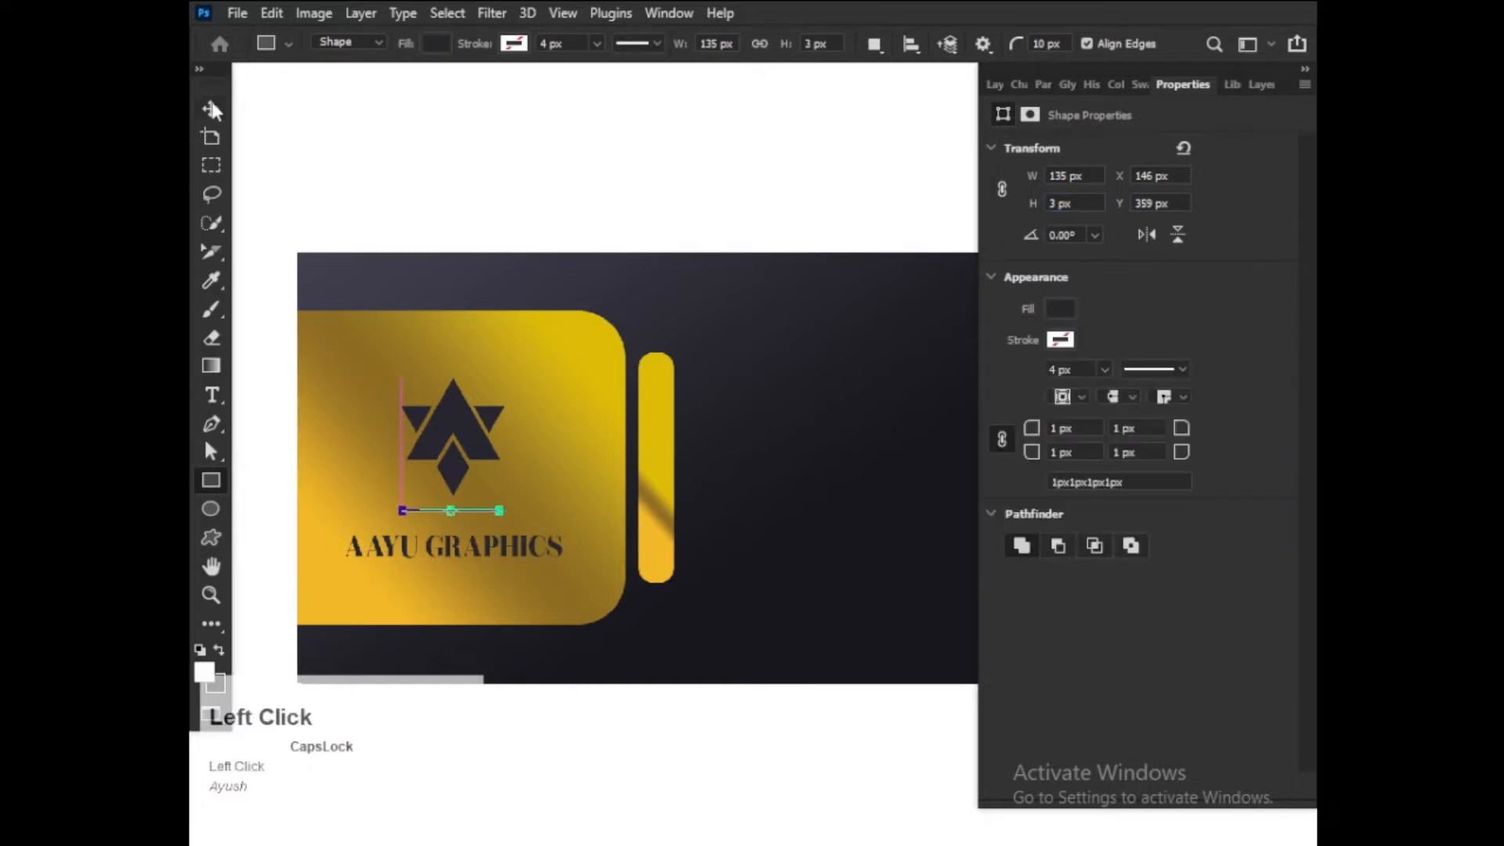
{"action": "left_click", "coordinate": [579, 179]}
- Align the logo, the divider line and the AAYU GRAPHICS text on their horizontal centres
{"action": "left_click", "coordinate": [474, 420]}
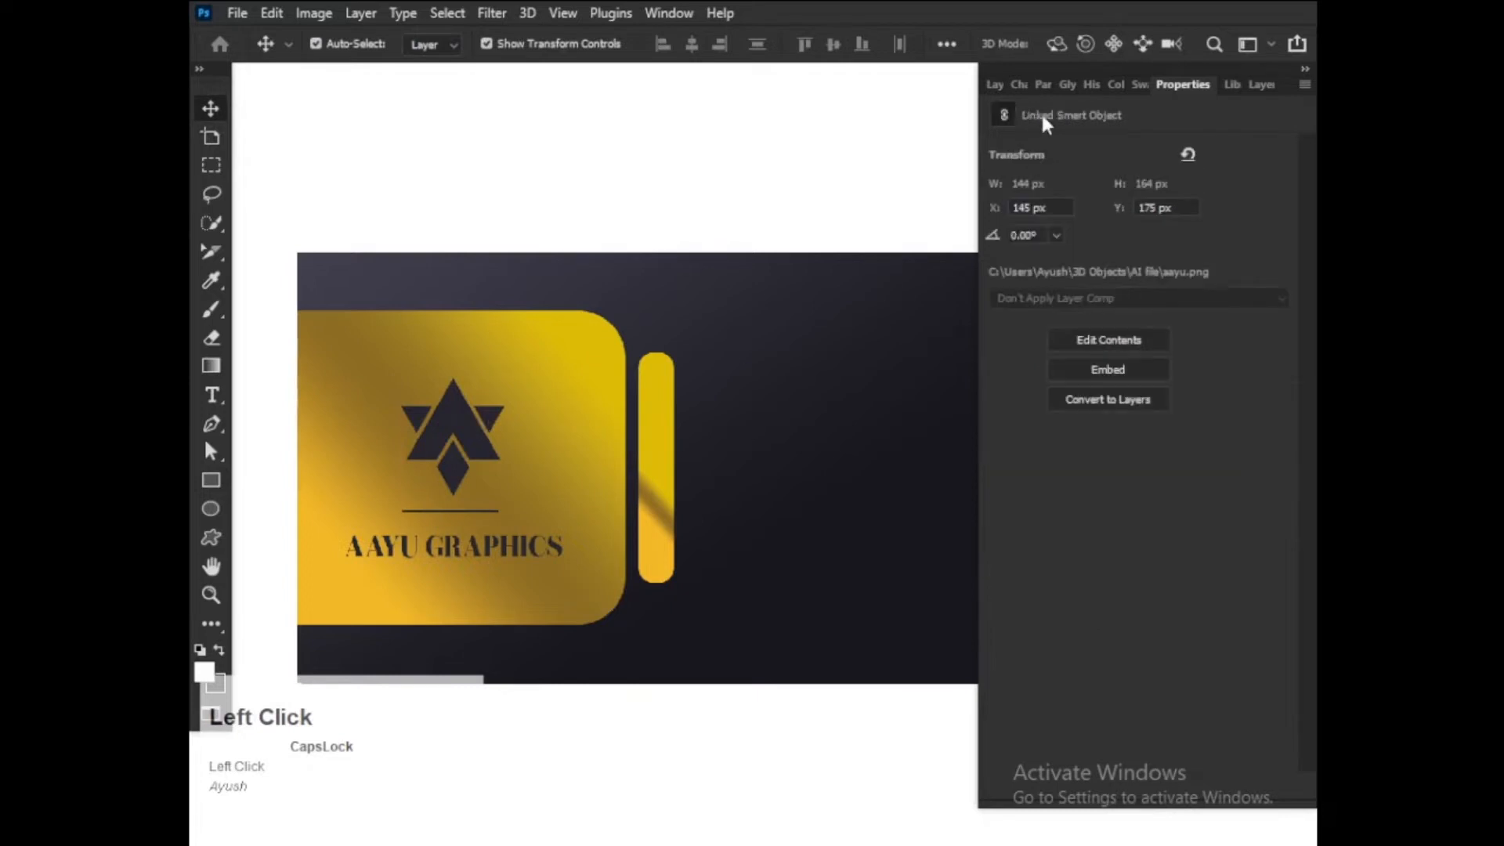
{"action": "left_click", "coordinate": [994, 85]}
{"action": "left_click", "coordinate": [1186, 221], "text": "ctrl"}
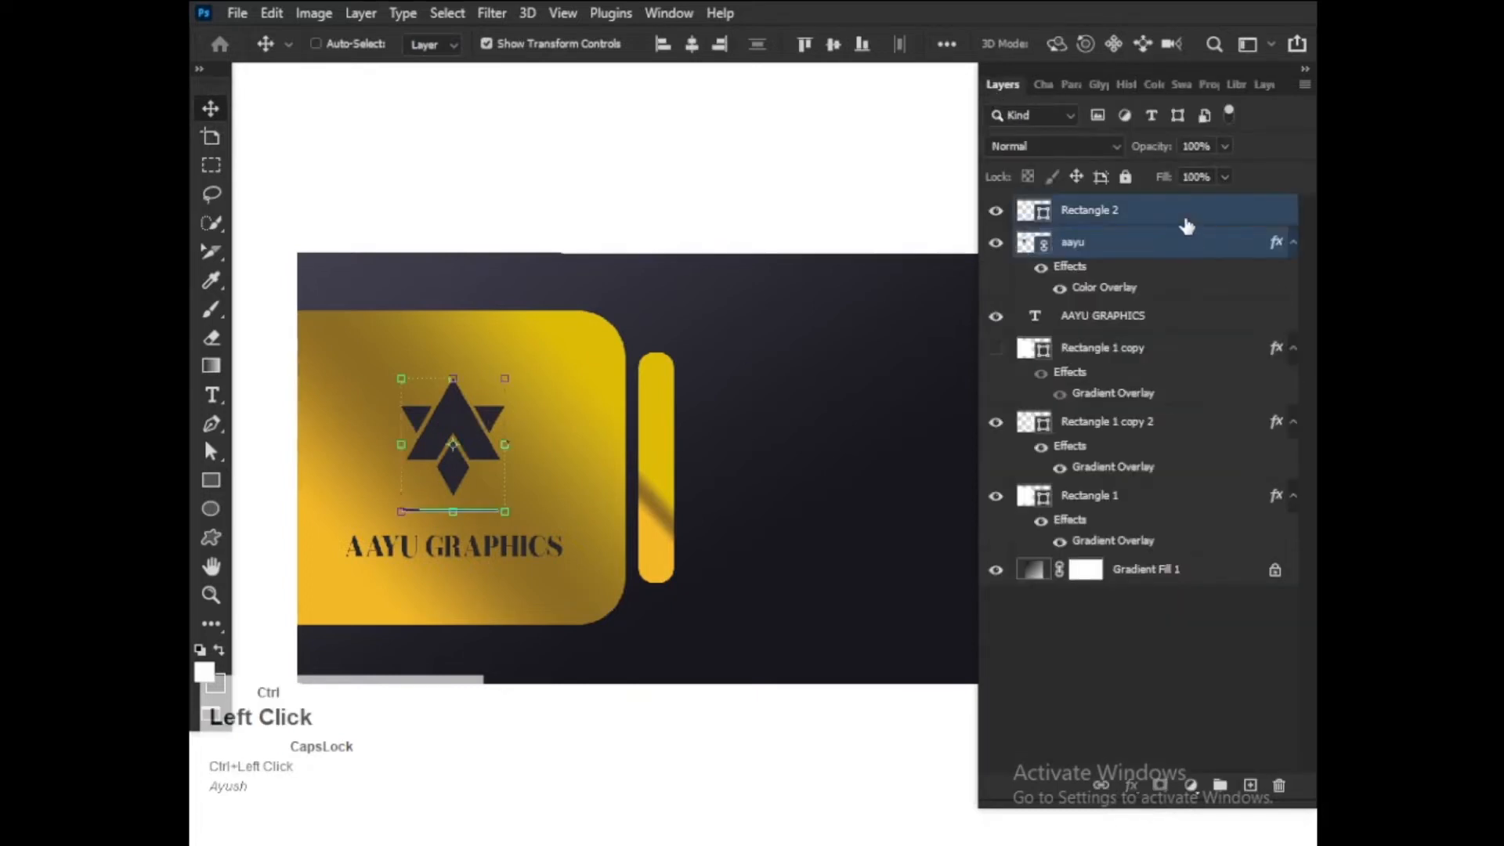
{"action": "left_click", "coordinate": [1165, 324], "text": "ctrl"}
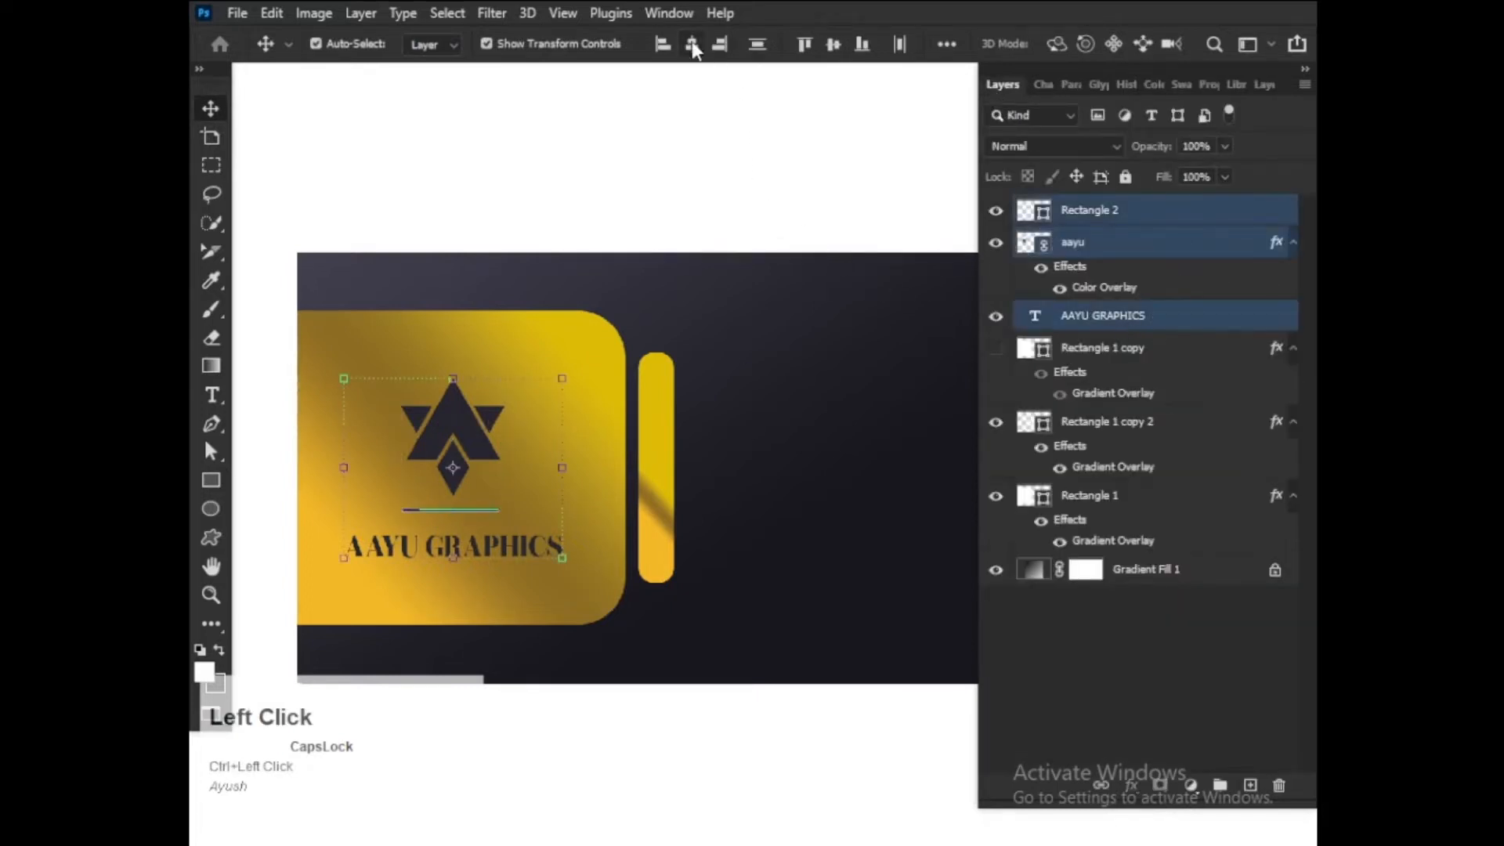
{"action": "left_click", "coordinate": [697, 196]}
{"action": "scroll", "coordinate": [717, 362], "scroll_direction": "down", "scroll_amount": 3}
{"action": "scroll", "coordinate": [718, 363], "scroll_direction": "up", "scroll_amount": 3}
{"action": "left_click_drag", "start_coordinate": [746, 408], "coordinate": [700, 470]}
{"action": "scroll", "coordinate": [699, 472], "scroll_direction": "down", "scroll_amount": 1}
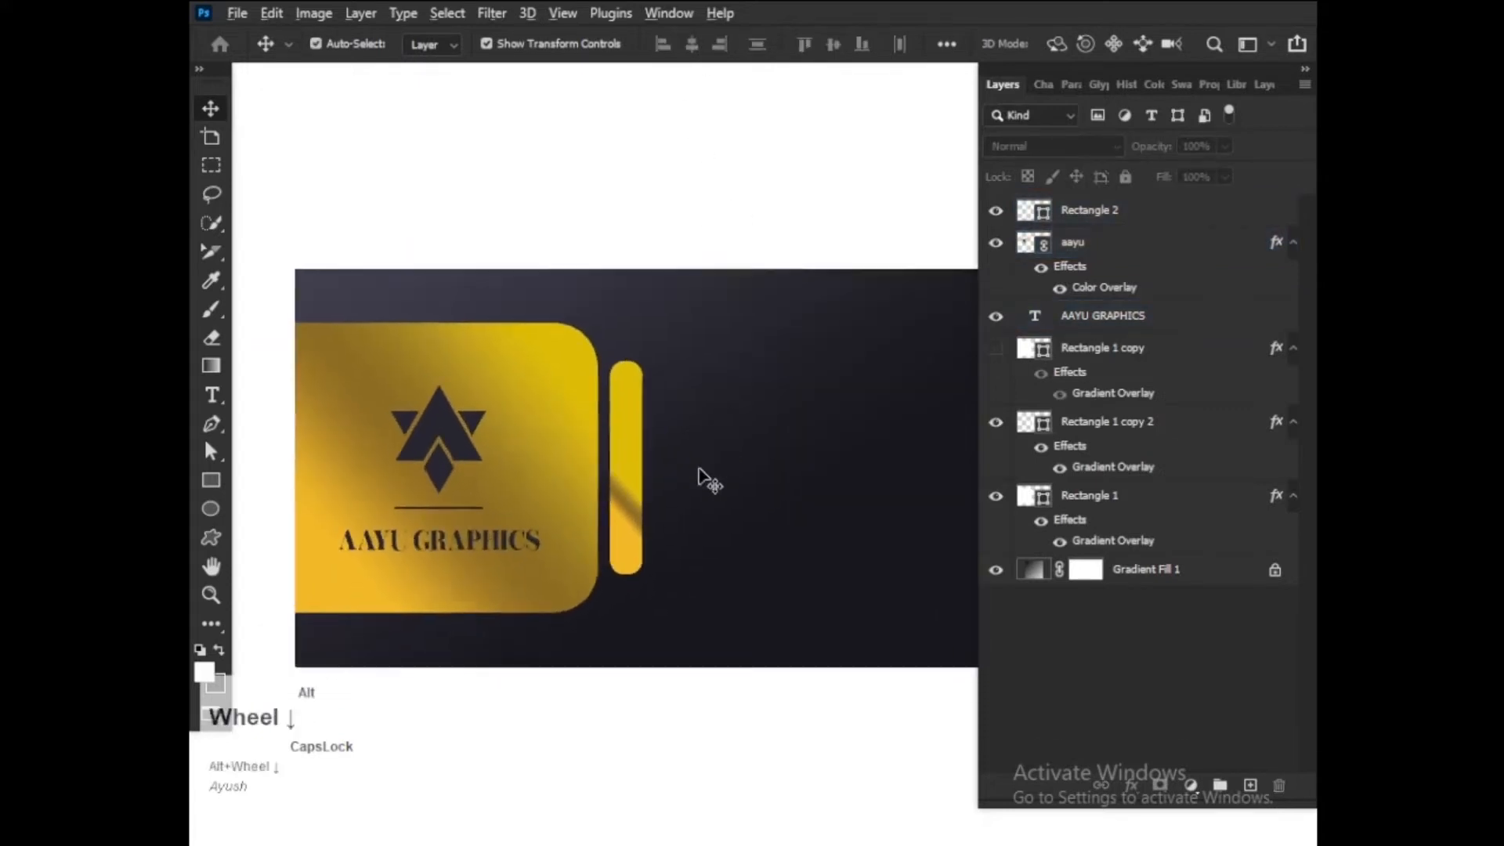
{"action": "scroll", "coordinate": [700, 471], "scroll_direction": "down", "scroll_amount": 1}
{"action": "left_click_drag", "start_coordinate": [657, 537], "coordinate": [678, 538]}
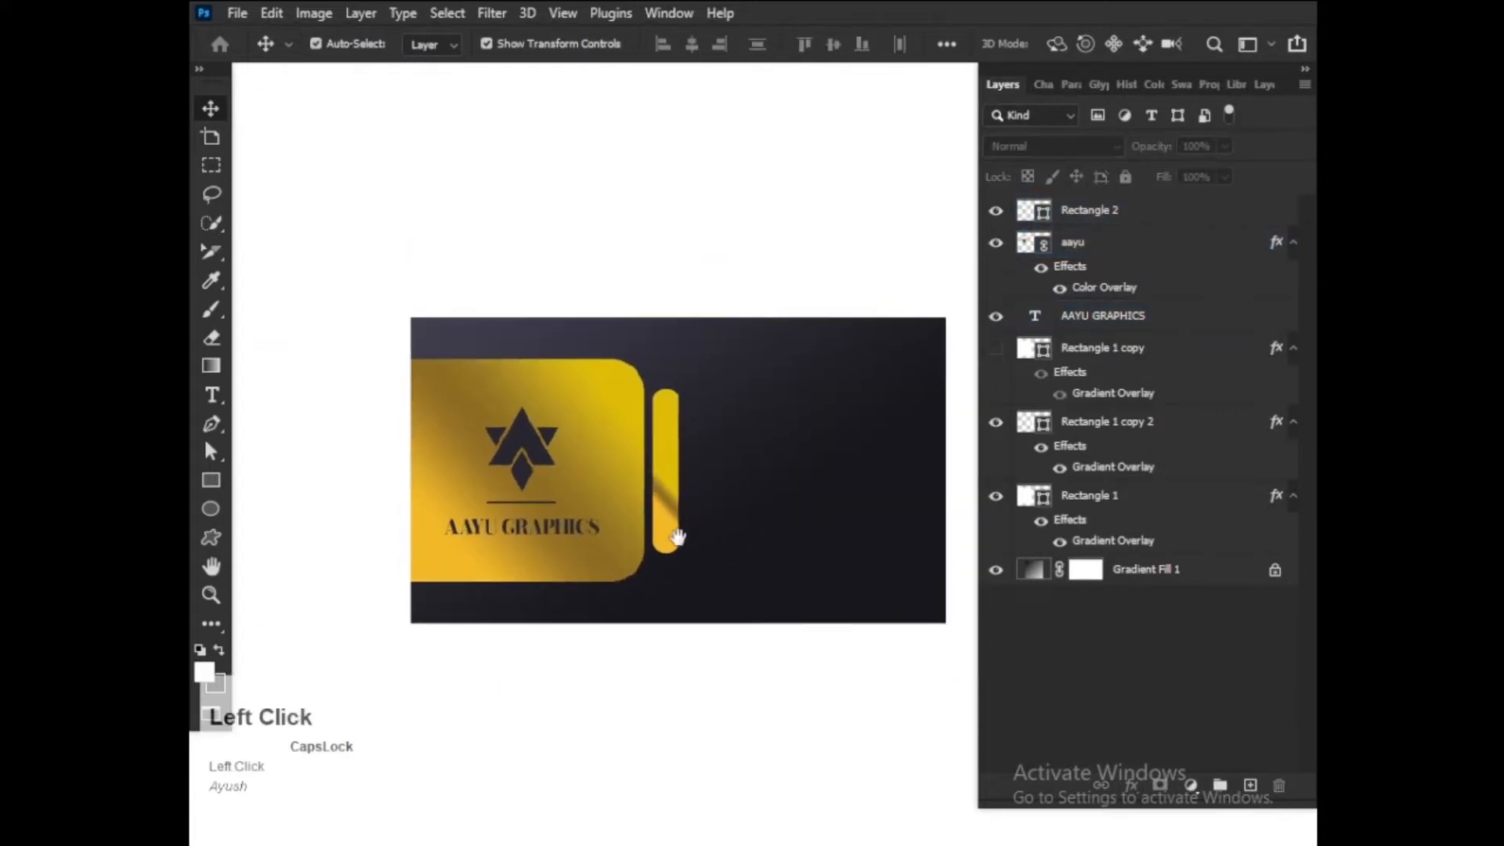
- Duplicate the large gold rectangle, and delete the narrow gold bar and the hidden Rectangle 1 copy layer
{"action": "left_click", "coordinate": [635, 568]}
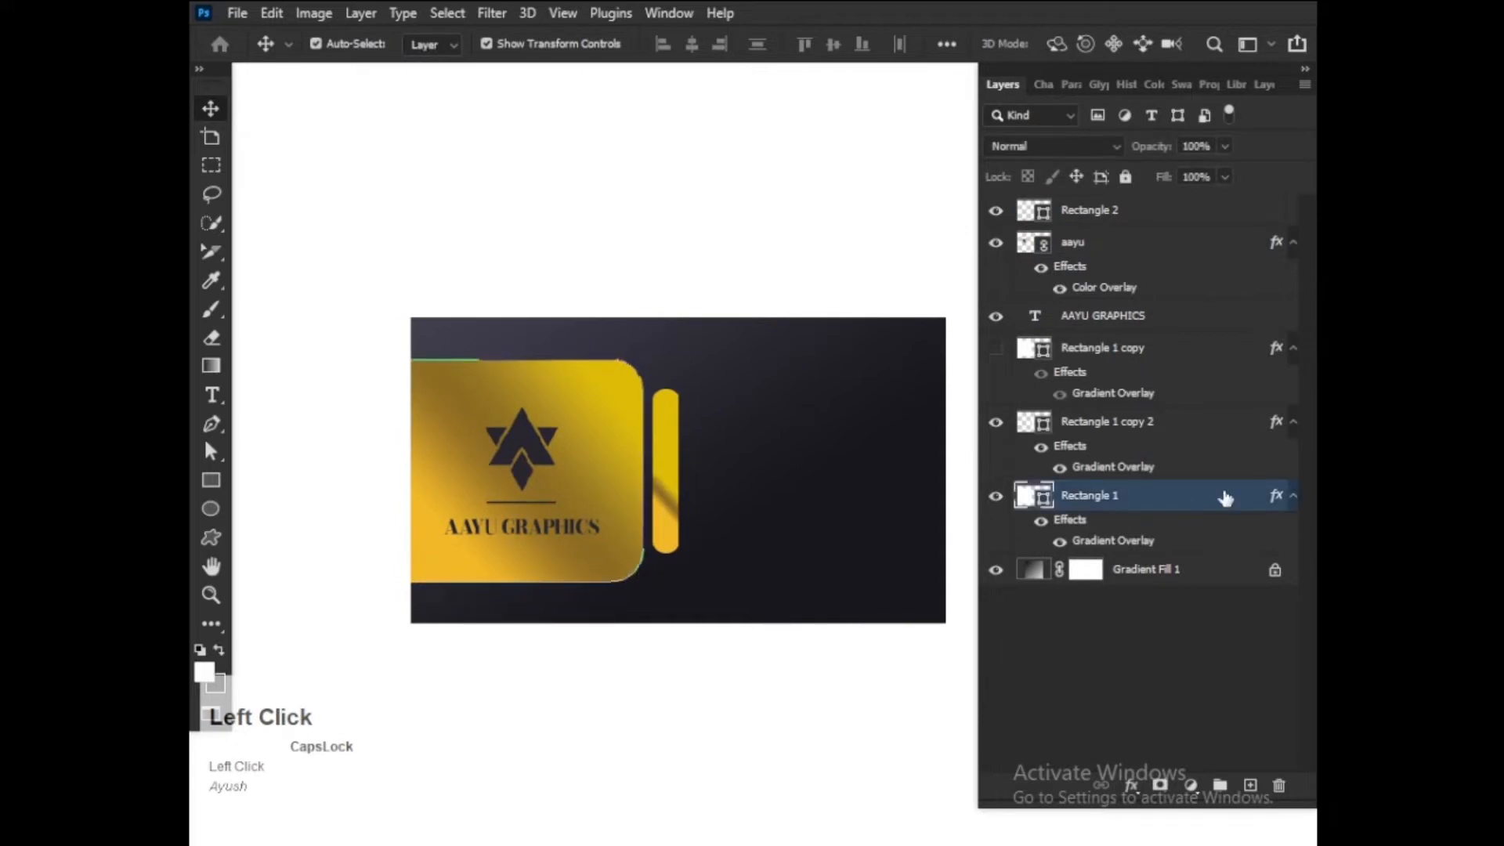
{"action": "key", "text": "ctrl+j"}
{"action": "left_click", "coordinate": [1225, 431]}
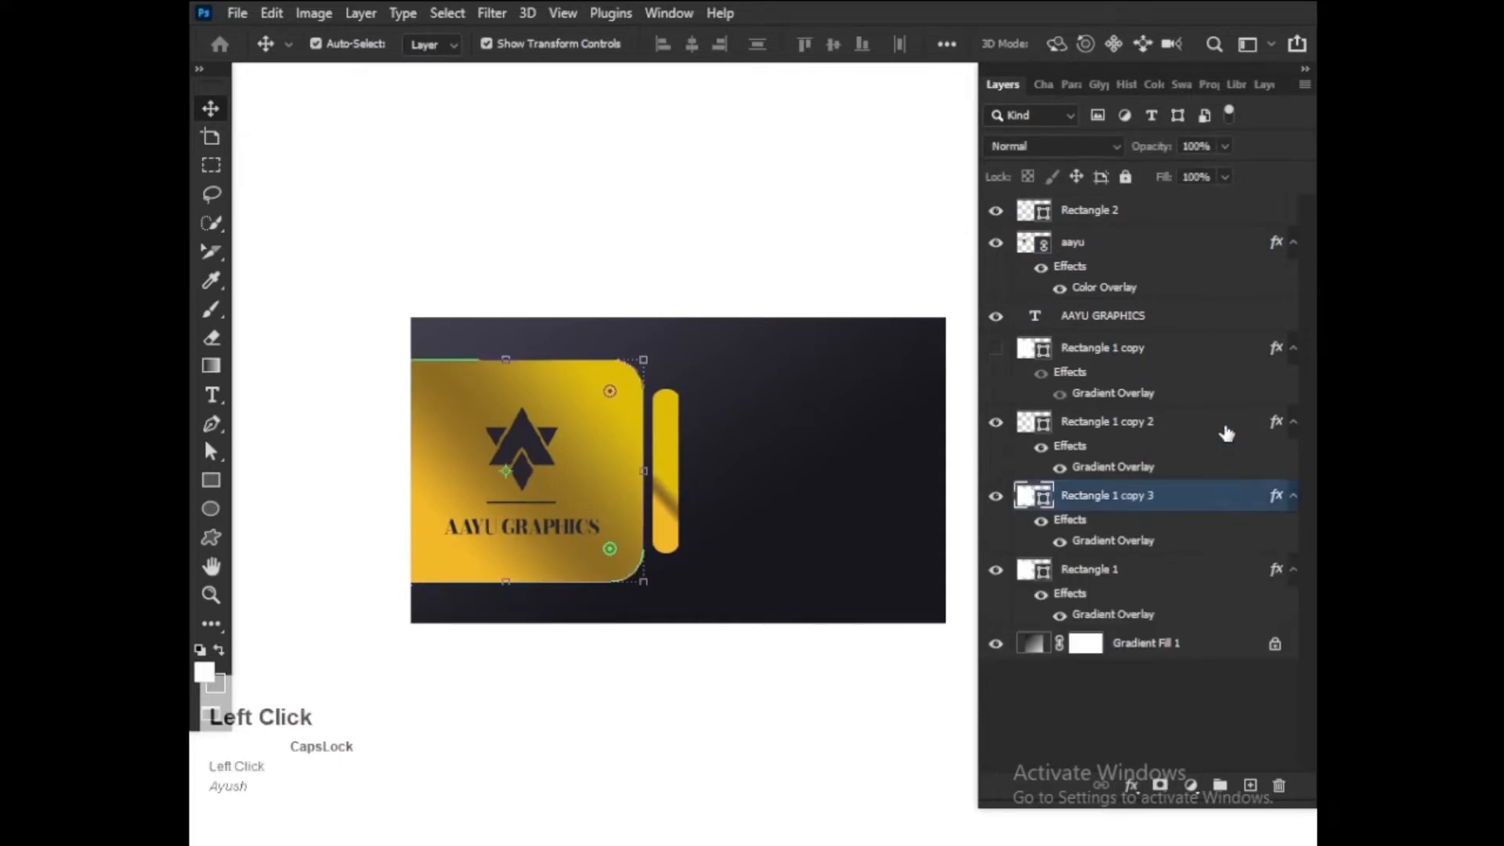
{"action": "key", "text": "Delete"}
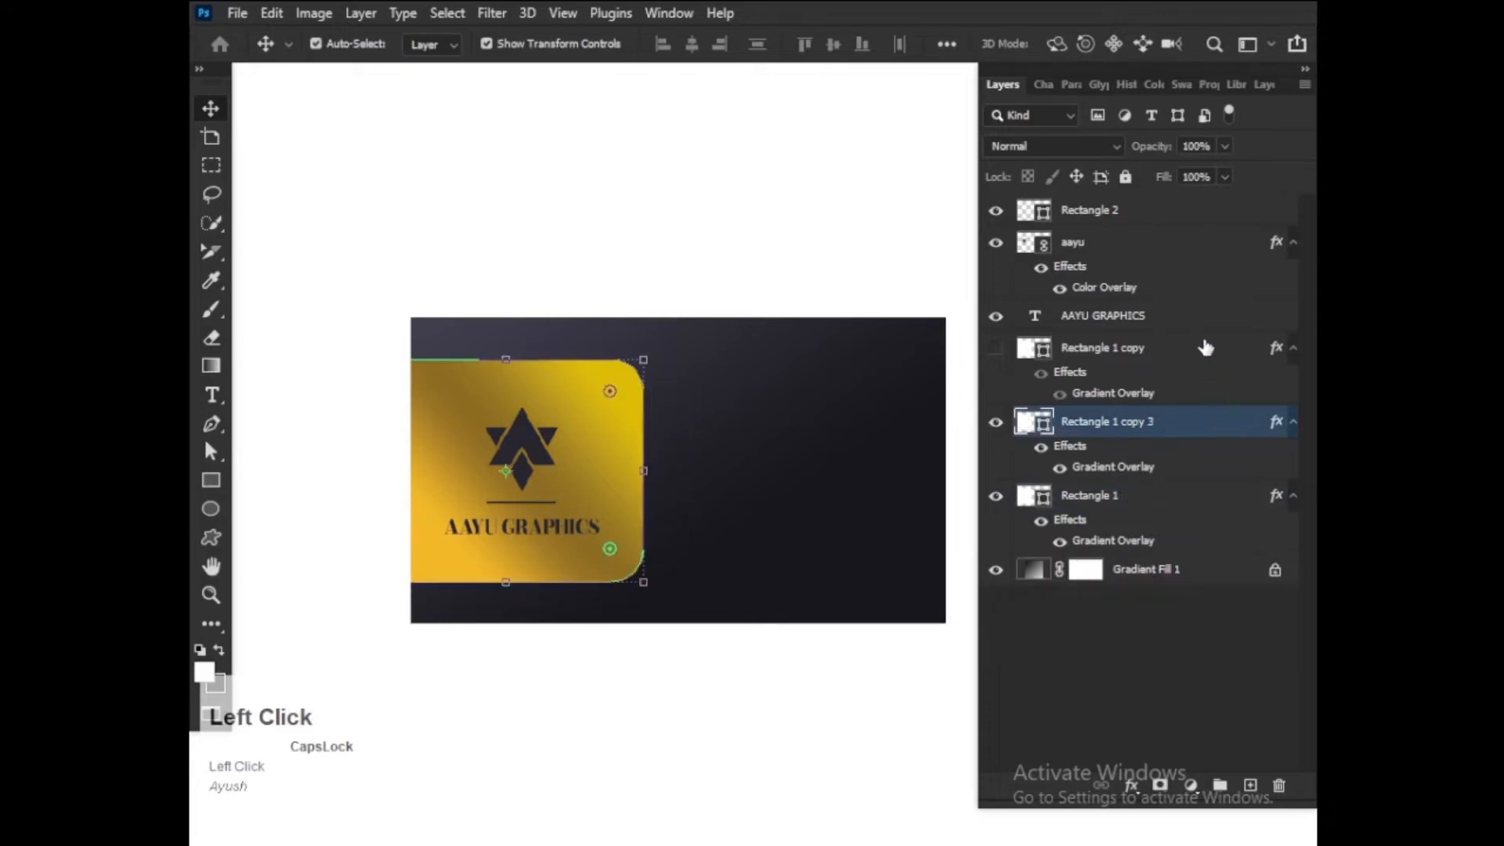
{"action": "left_click", "coordinate": [1193, 349]}
{"action": "key", "text": "Delete"}
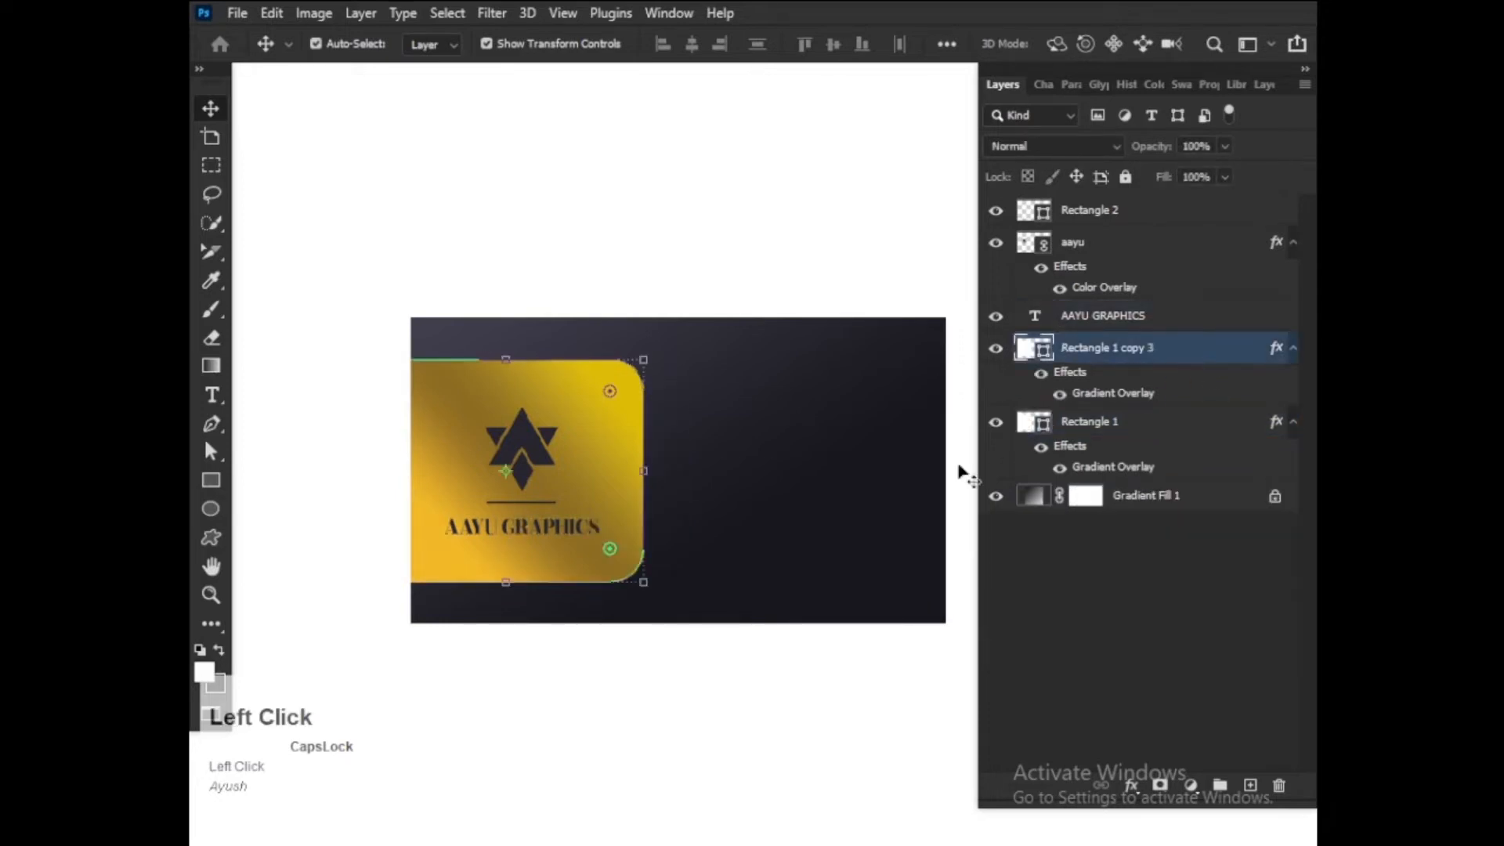
{"action": "left_click", "coordinate": [995, 351]}
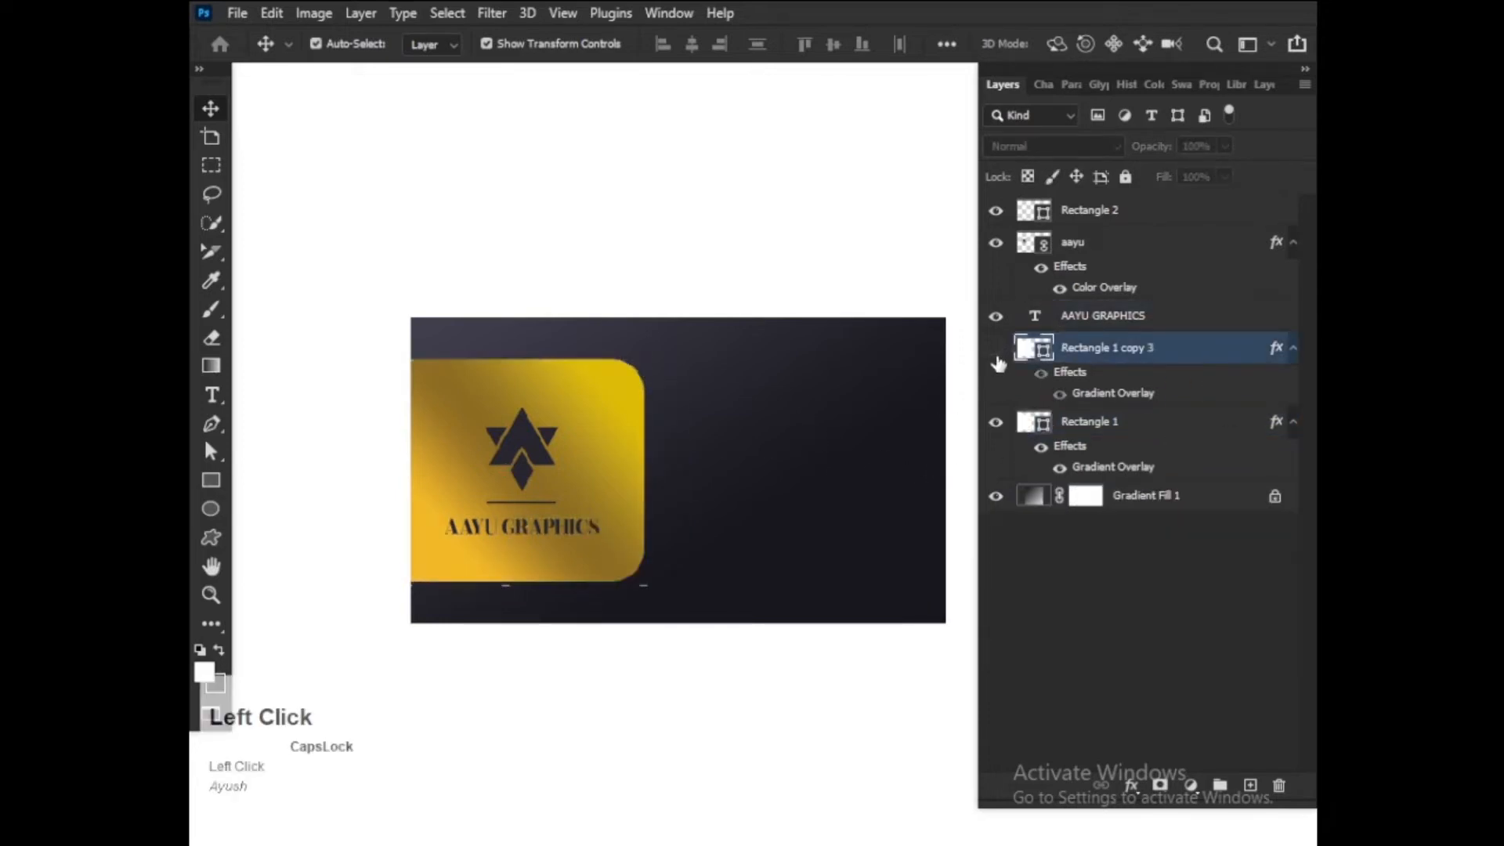
{"action": "left_click", "coordinate": [996, 351]}
- Reduce the fill of the duplicated rectangle, Rectangle 1 copy 3, to 0%
{"action": "scroll", "coordinate": [924, 470], "scroll_direction": "up", "scroll_amount": 3}
{"action": "left_click_drag", "start_coordinate": [815, 494], "coordinate": [909, 484]}
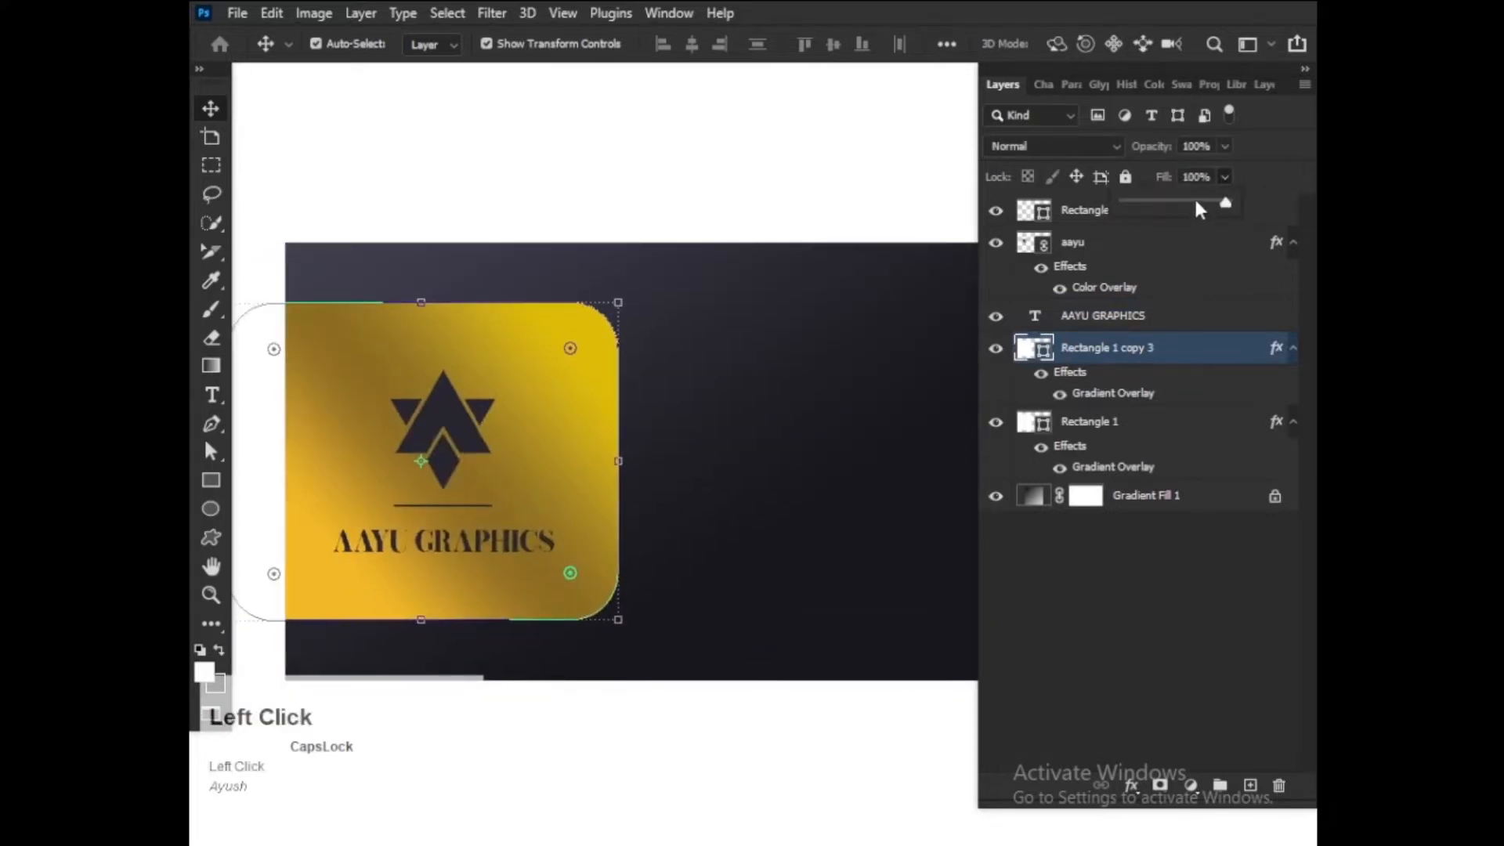
{"action": "left_click_drag", "start_coordinate": [1196, 203], "coordinate": [1012, 228]}
- Replace the duplicated rectangle's Gradient Overlay effect with an outside Stroke of size 2
{"action": "left_click", "coordinate": [1242, 355]}
{"action": "double_click", "coordinate": [1244, 358]}
{"action": "left_click_drag", "start_coordinate": [815, 321], "coordinate": [1263, 228]}
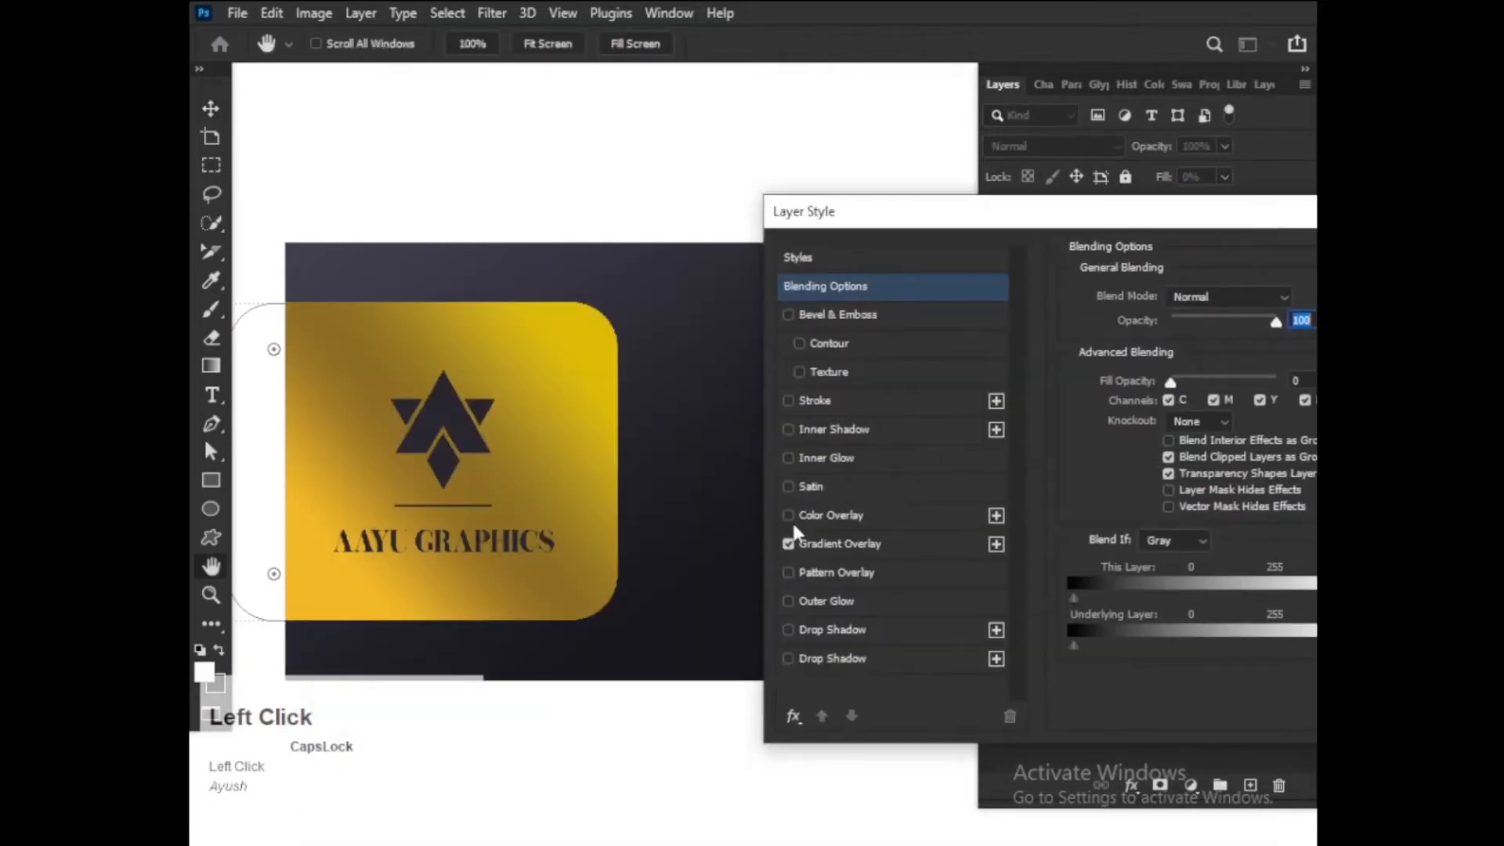
{"action": "left_click", "coordinate": [790, 400]}
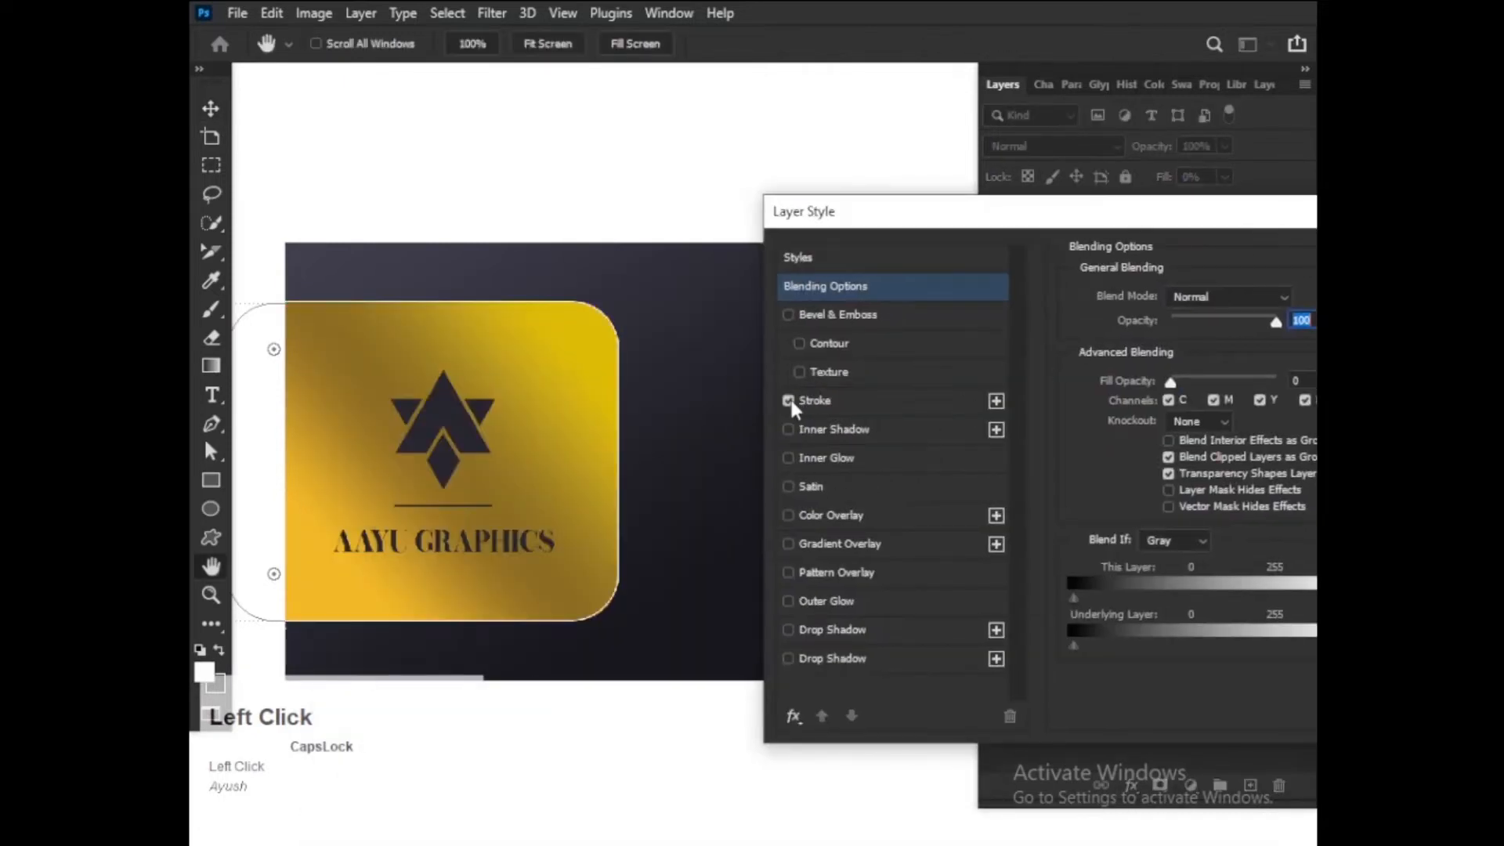
{"action": "left_click", "coordinate": [864, 401]}
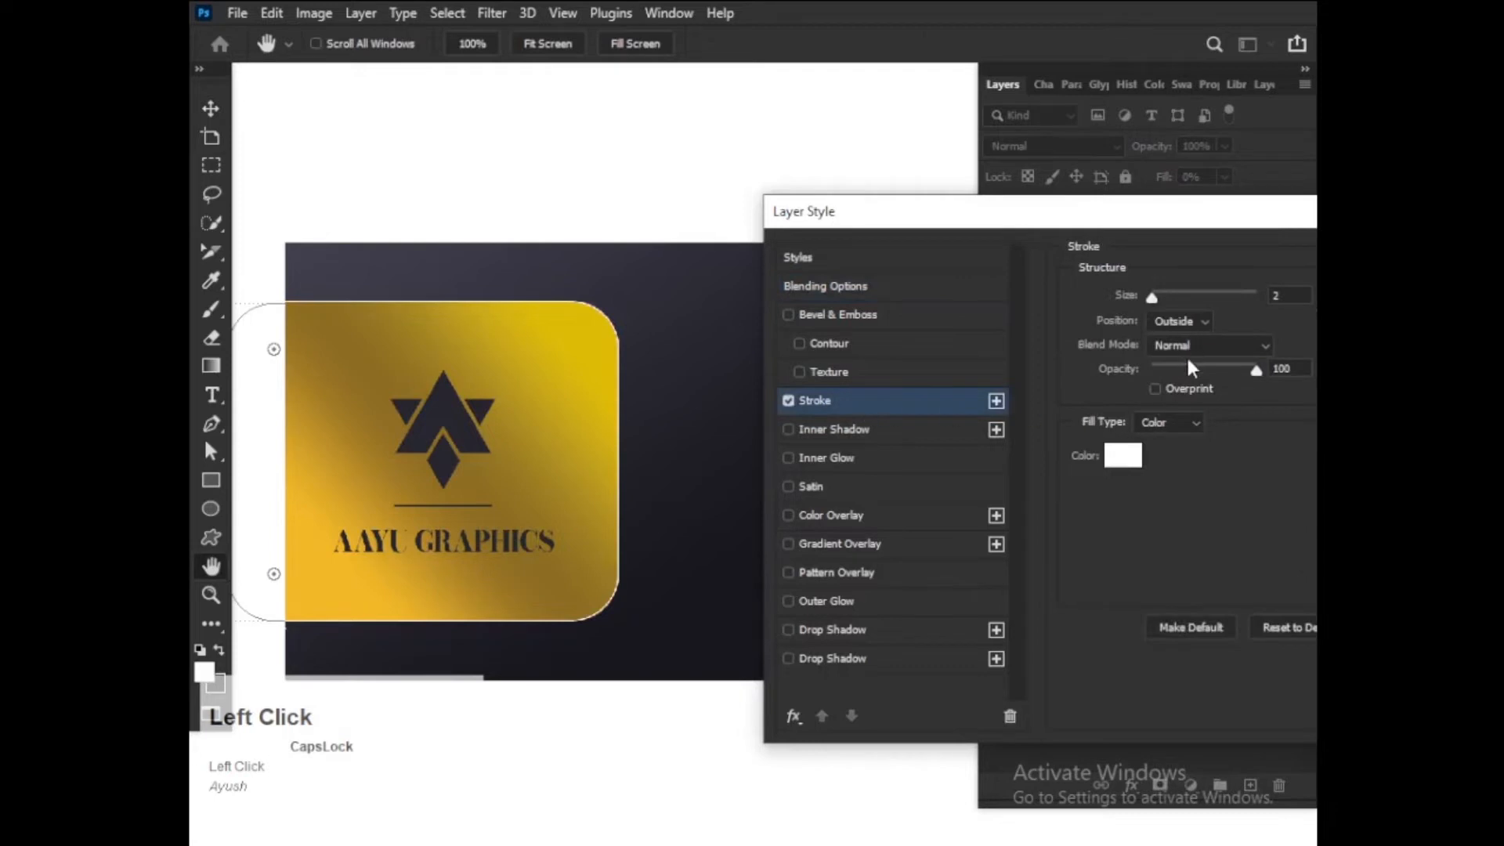
- Change the stroke's fill type to Gradient and set its first colour stop to yellow gold #debc06 sampled from the gold rectangle
{"action": "left_click", "coordinate": [1168, 424]}
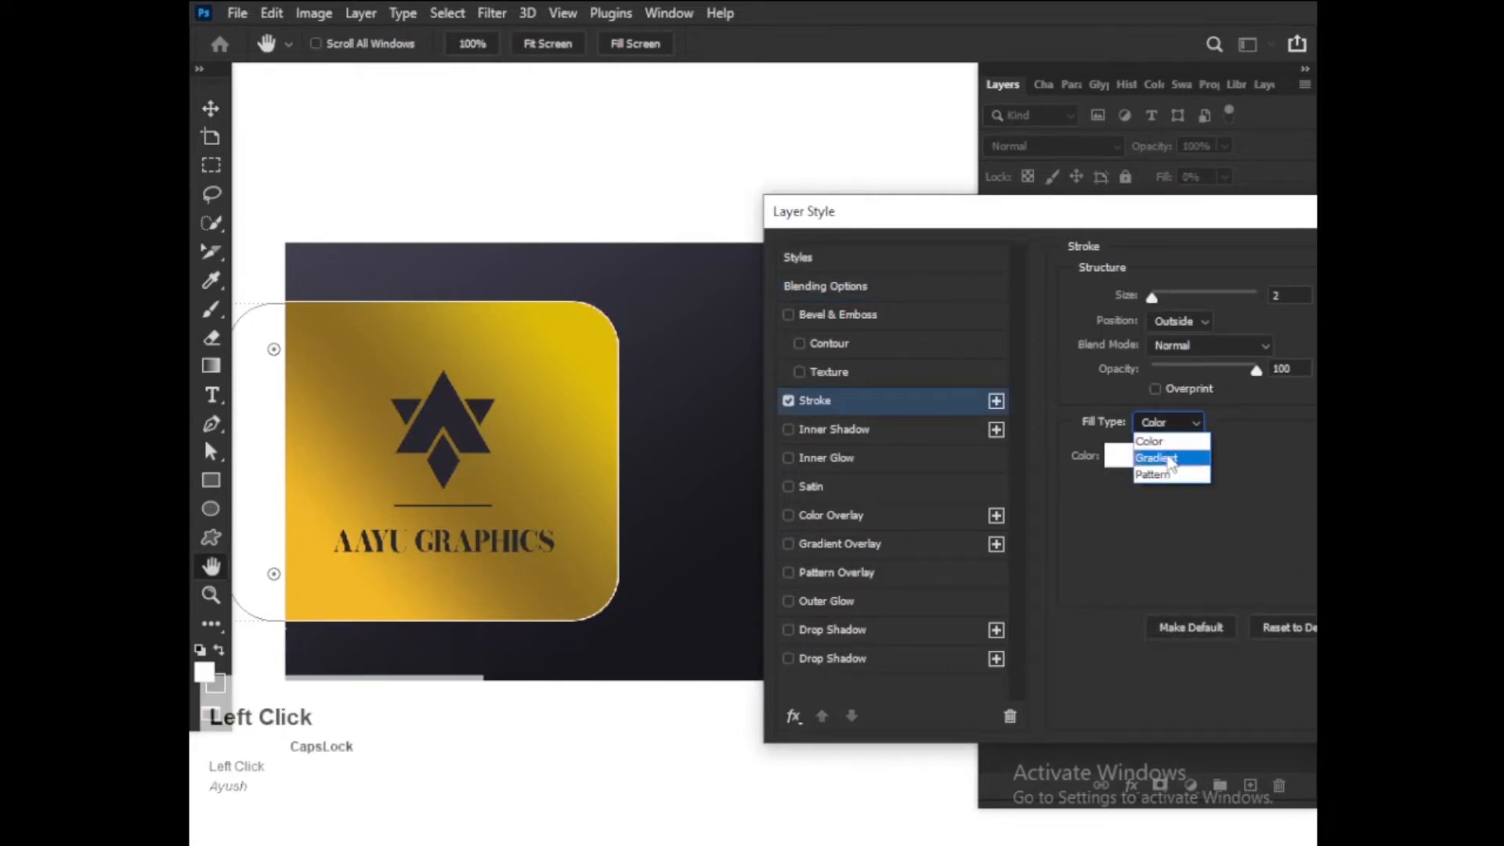
{"action": "left_click", "coordinate": [1169, 451]}
{"action": "left_click", "coordinate": [1167, 457]}
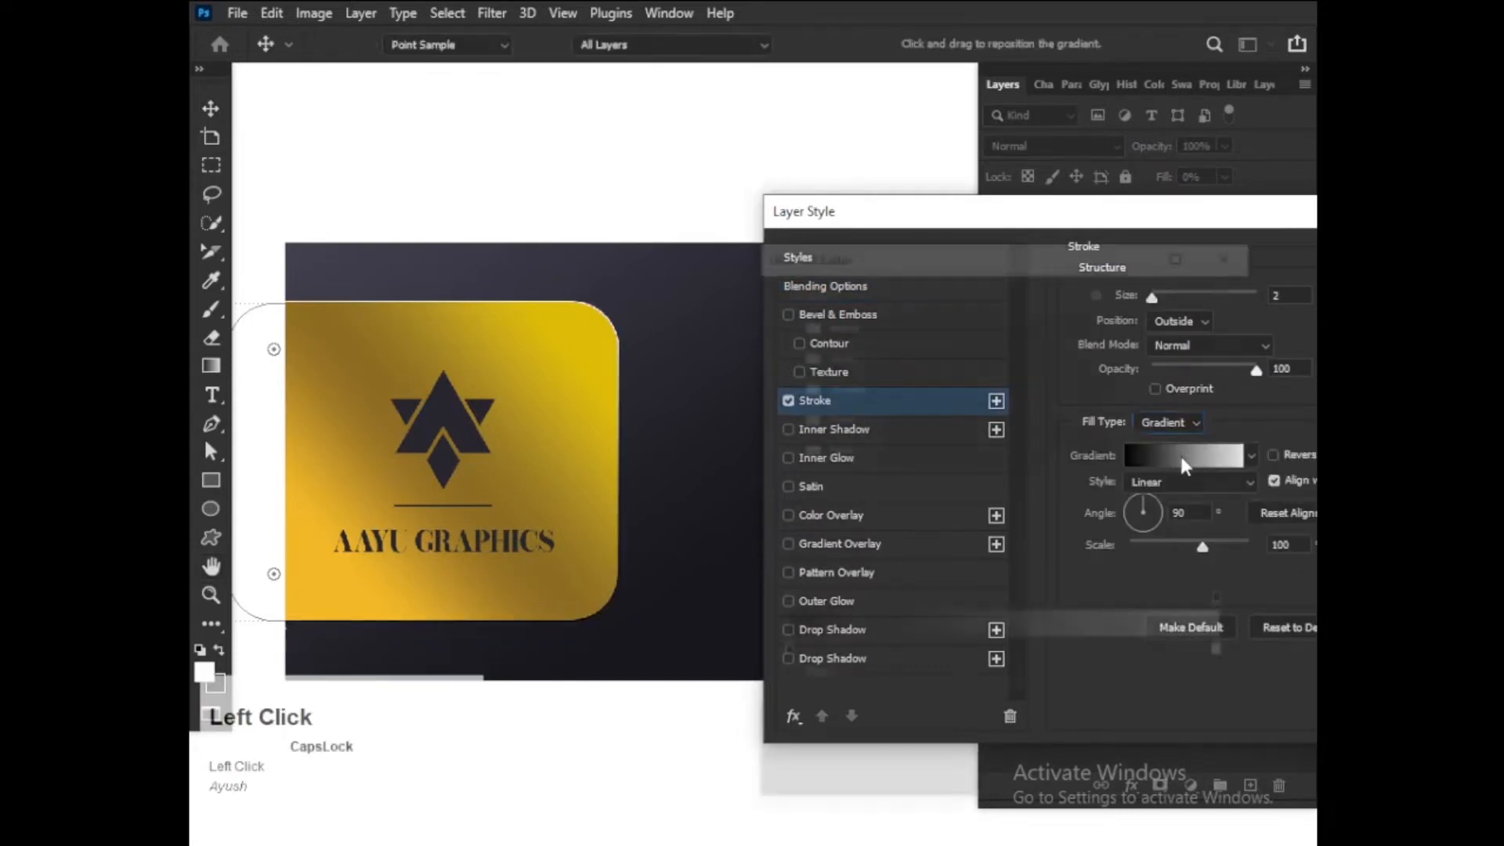
{"action": "left_click_drag", "start_coordinate": [1045, 268], "coordinate": [1098, 282]}
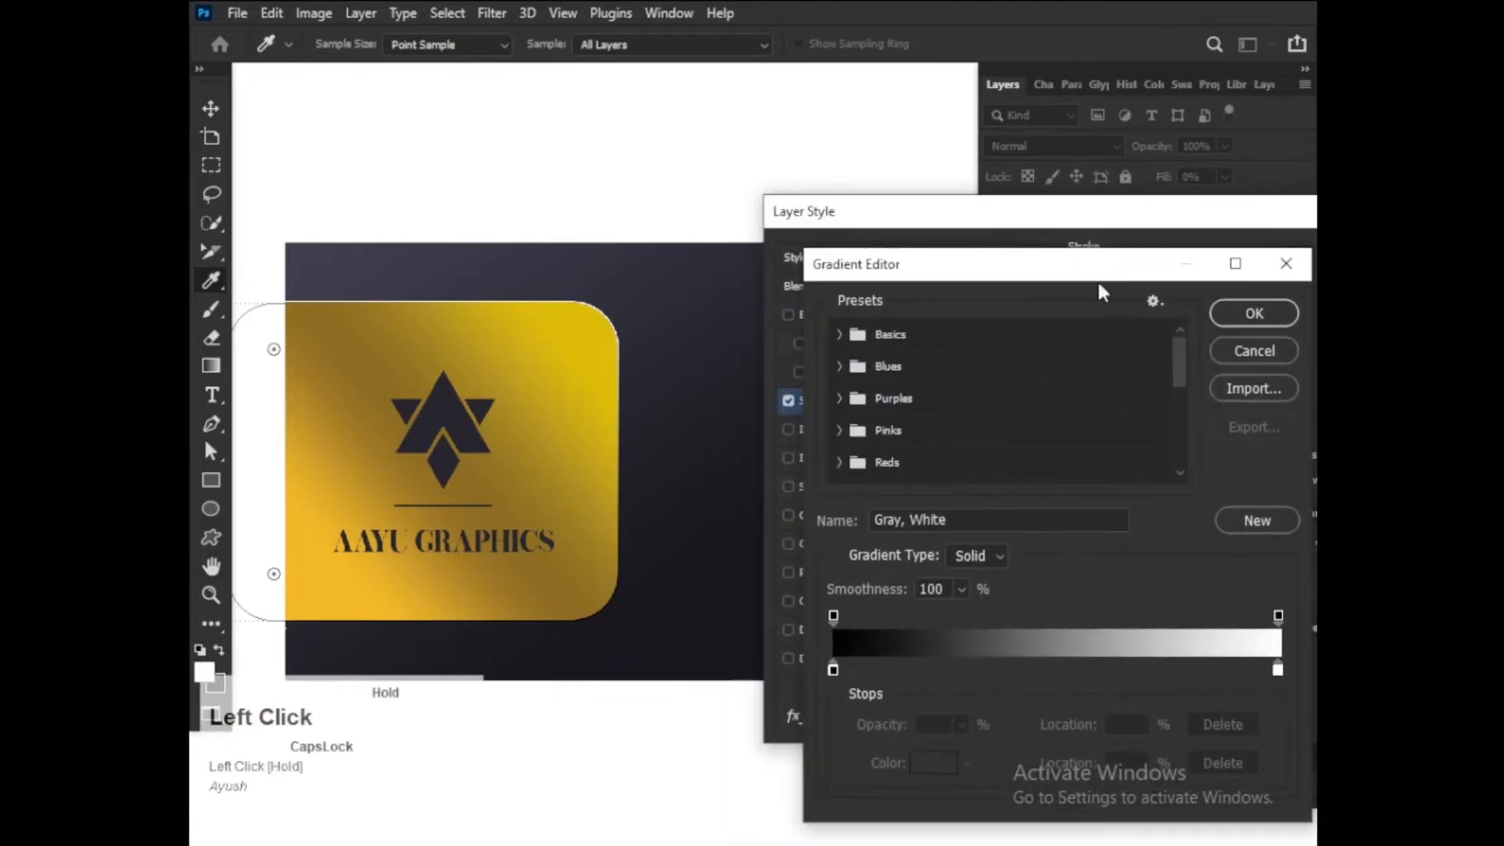
{"action": "left_click", "coordinate": [833, 668]}
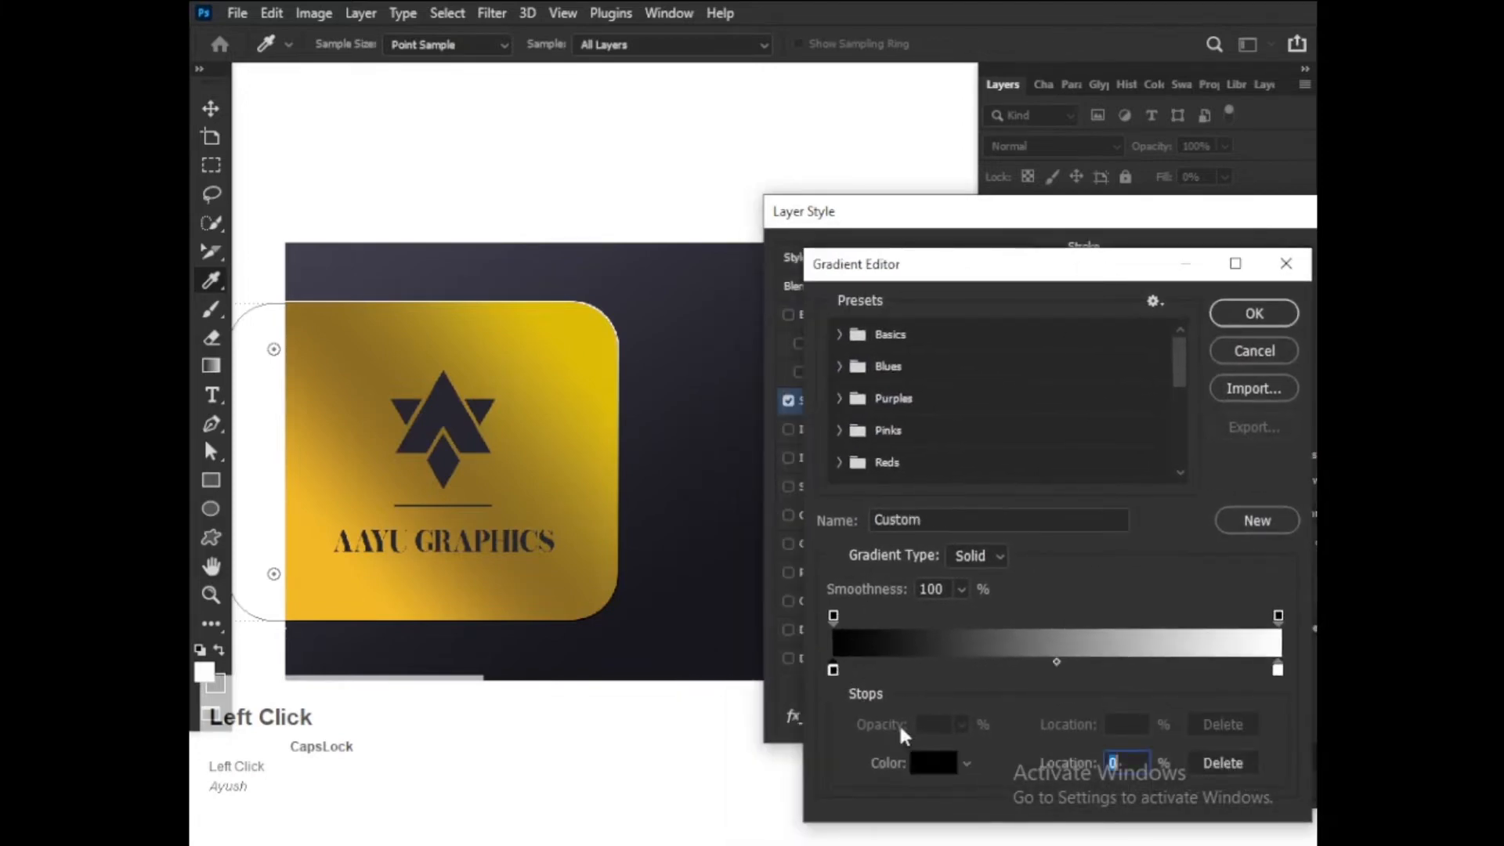
{"action": "left_click", "coordinate": [933, 762]}
{"action": "left_click", "coordinate": [612, 331]}
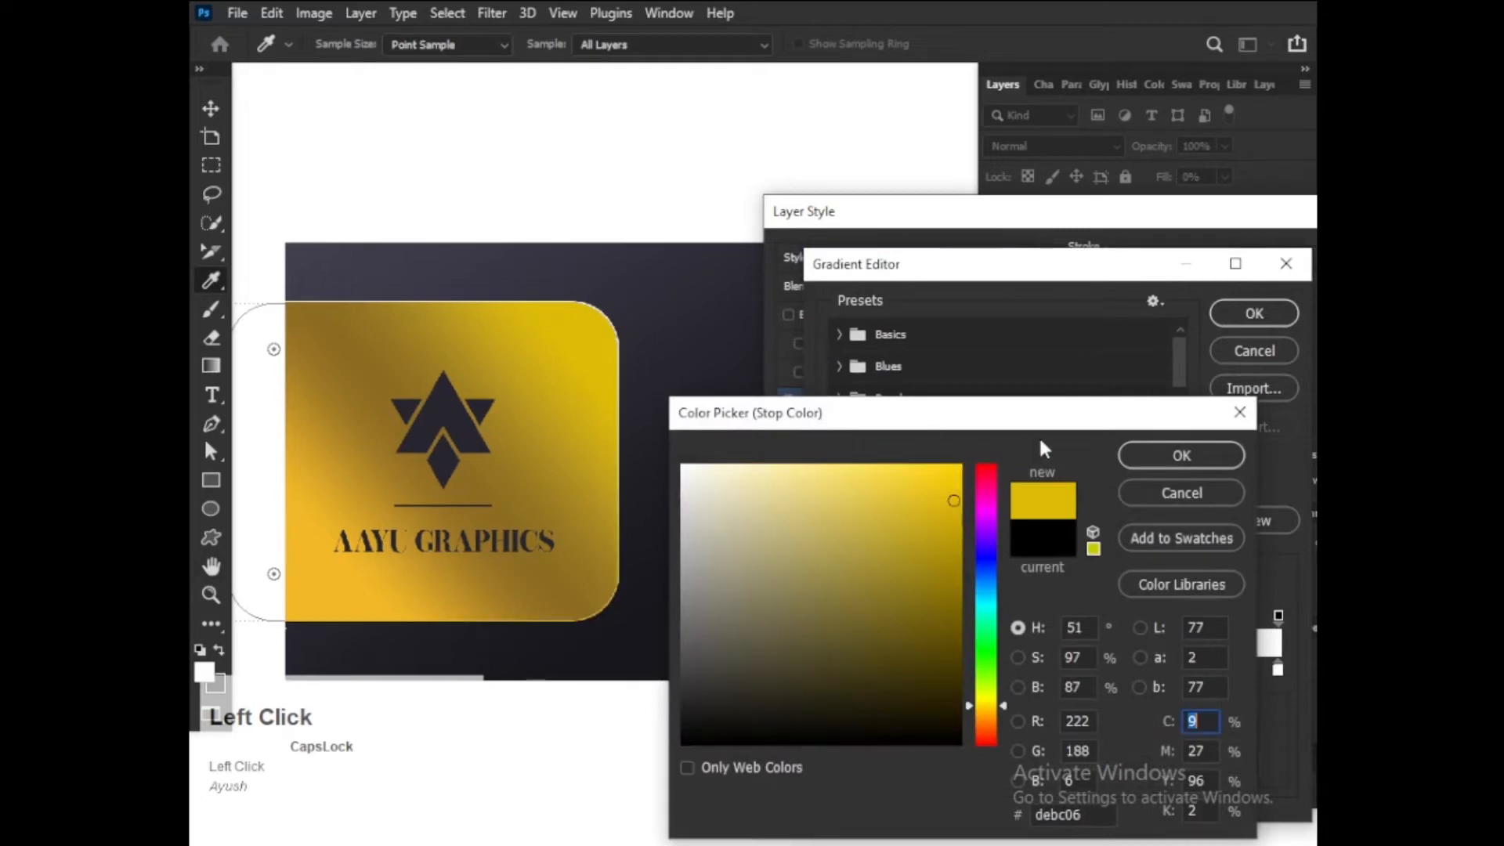
{"action": "left_click", "coordinate": [1127, 462]}
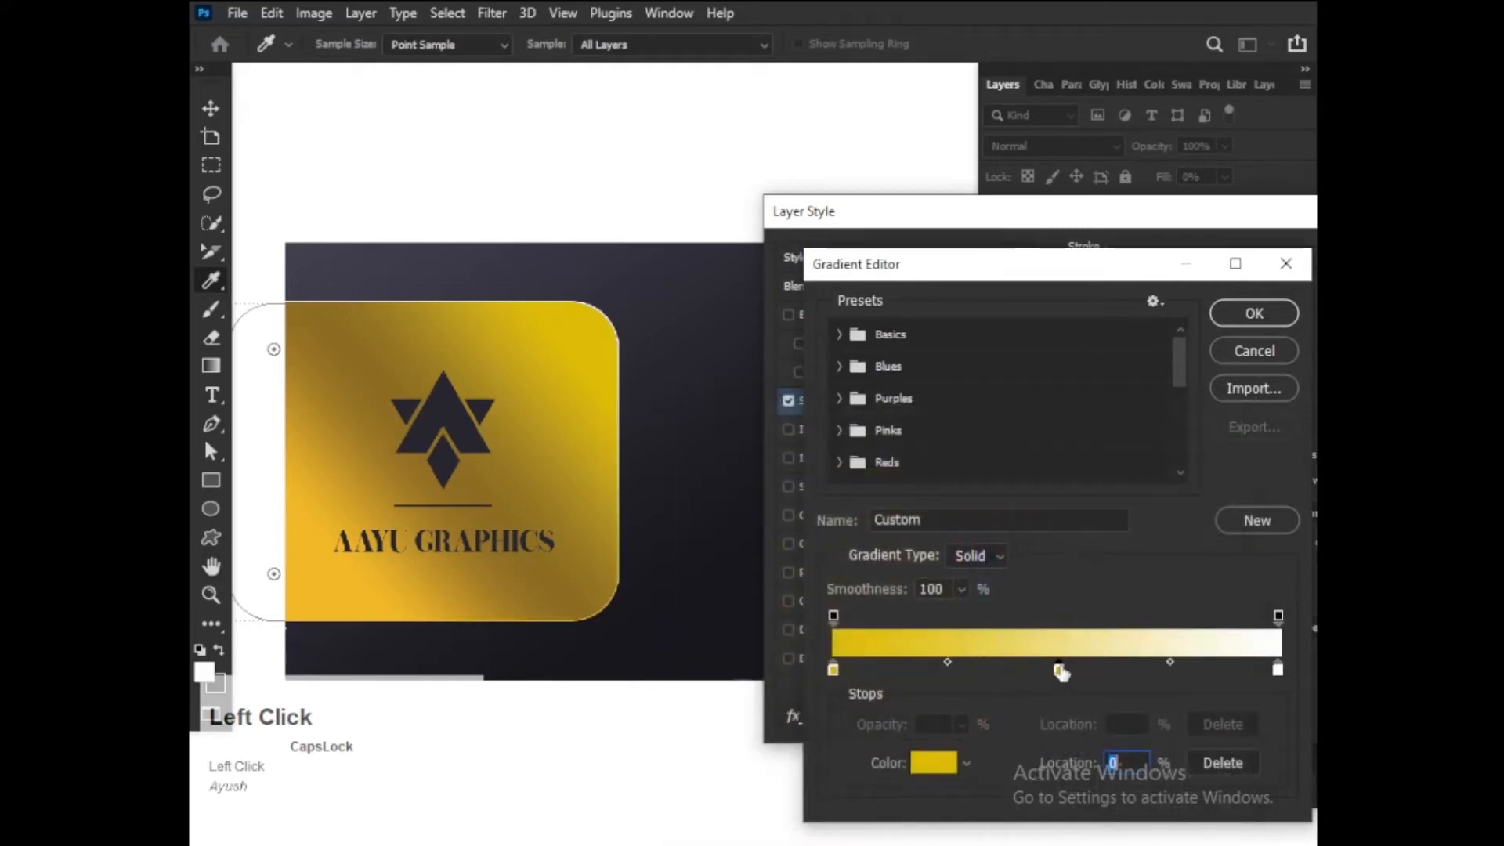
- Give the stroke gradient a middle stop at 51% in the brownish gold sampled from the gold rectangle's upper left area
{"action": "double_click", "coordinate": [1059, 671]}
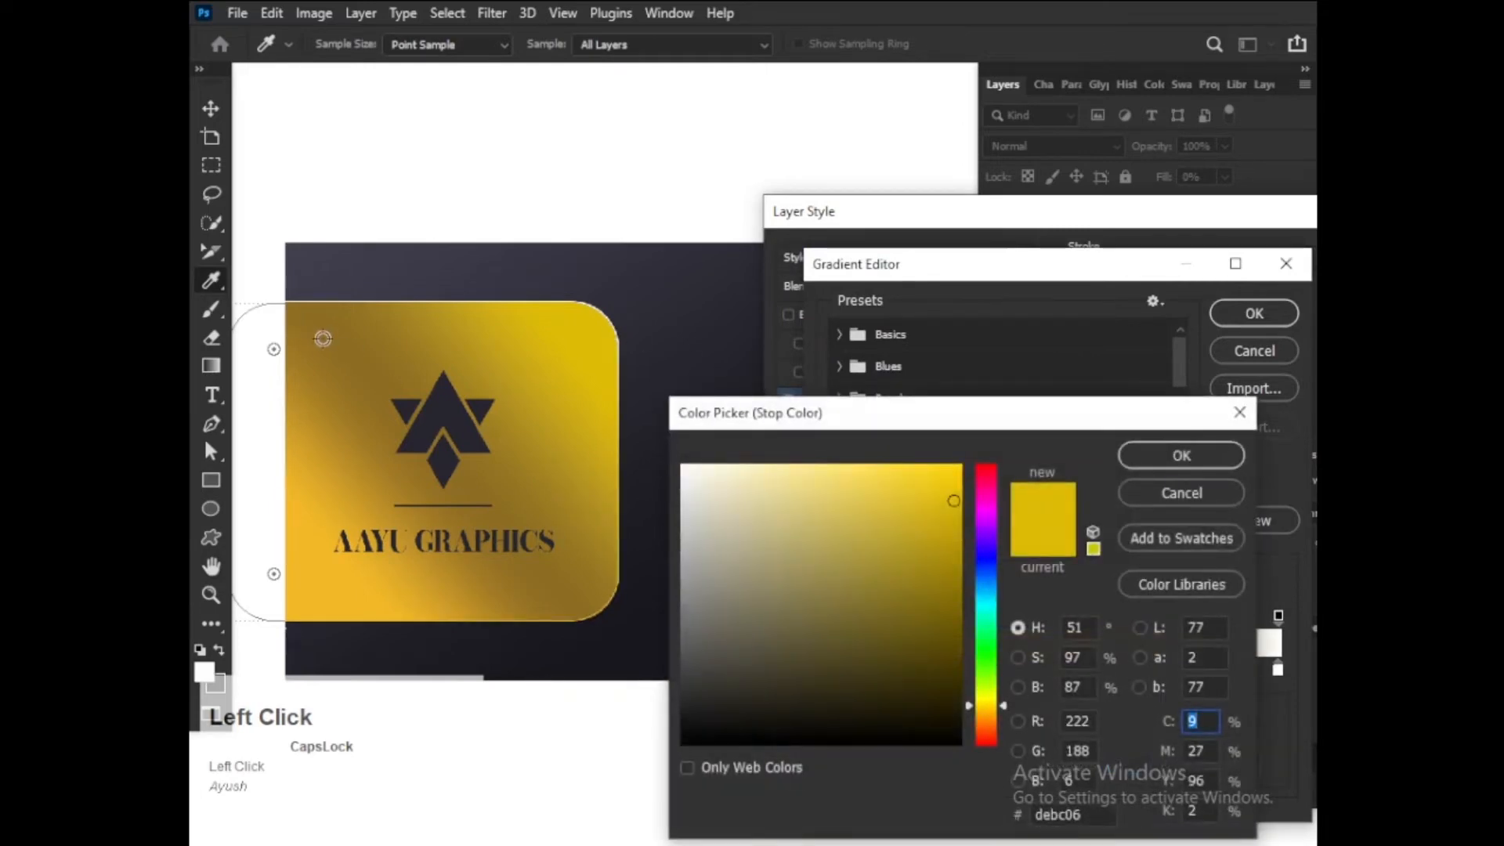
{"action": "left_click", "coordinate": [322, 338]}
{"action": "left_click", "coordinate": [1141, 456]}
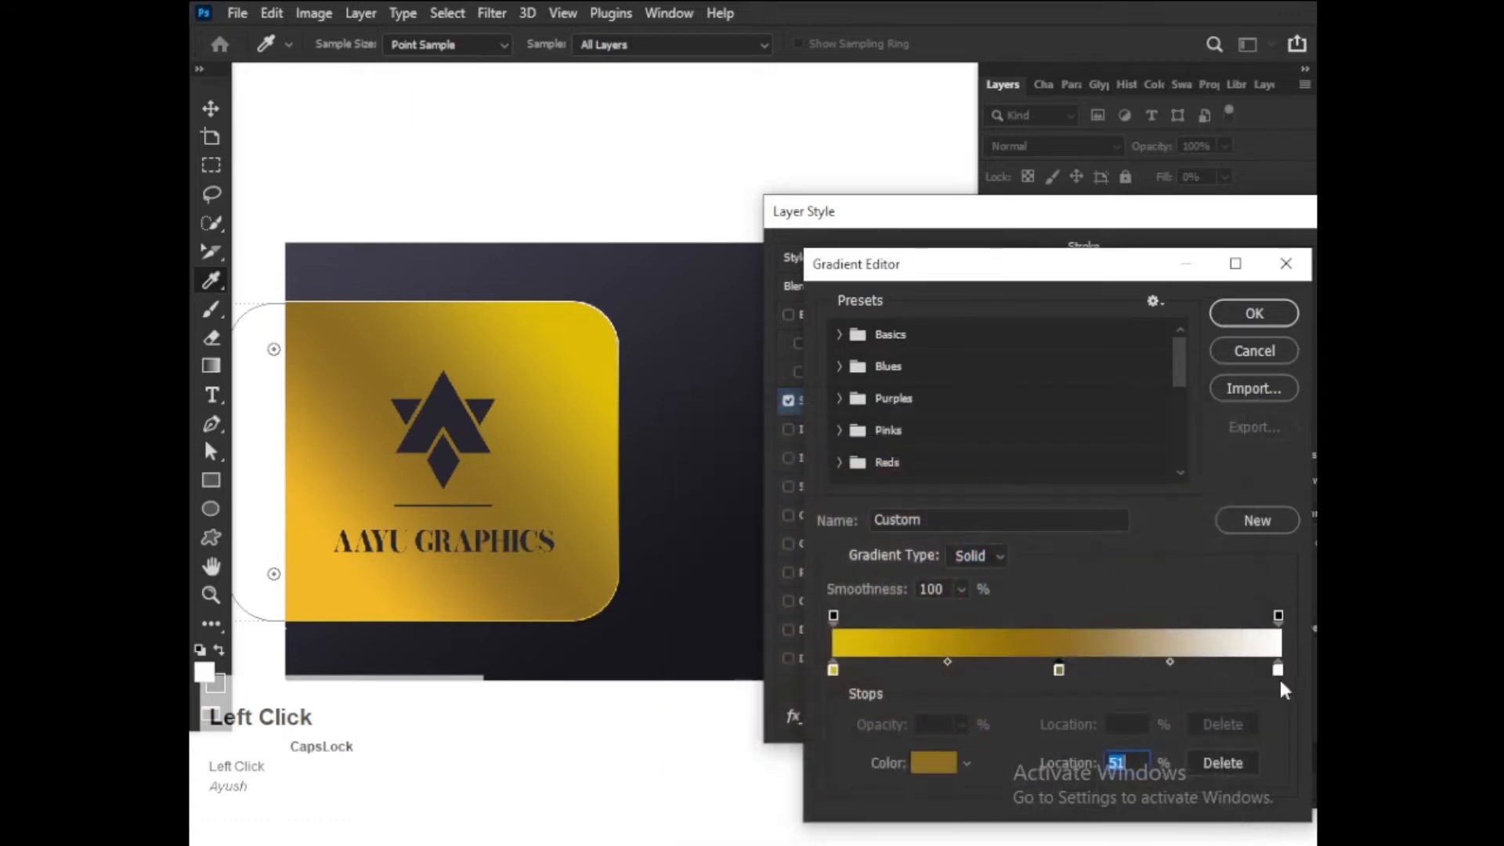
- Set the stroke gradient's end stop to orange gold #f3b927 sampled from the rectangle's lower left corner, and apply the gradient
{"action": "left_click", "coordinate": [1279, 671]}
{"action": "left_click", "coordinate": [933, 762]}
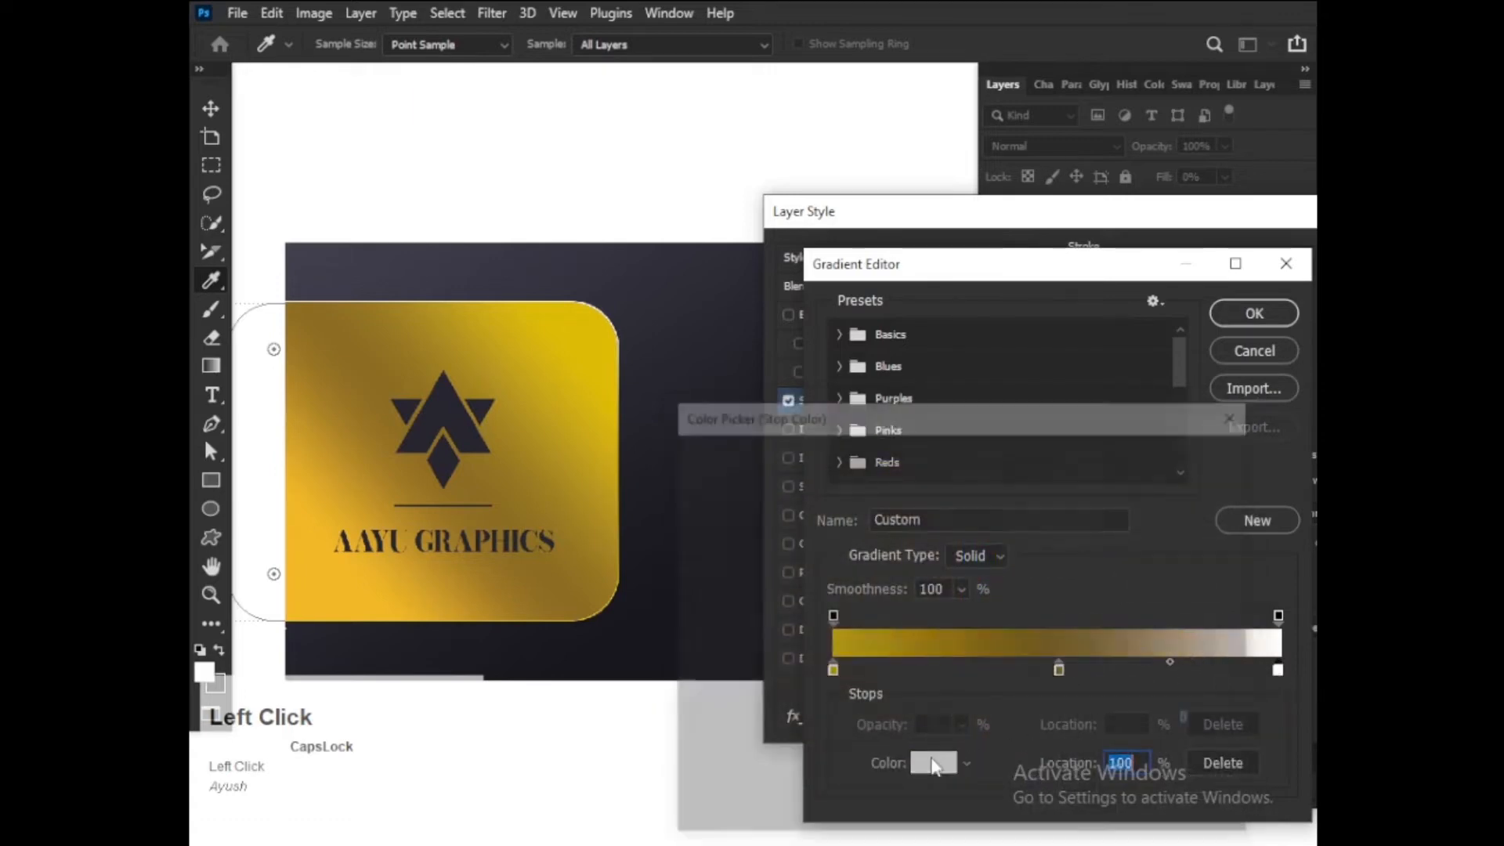
{"action": "left_click", "coordinate": [289, 617]}
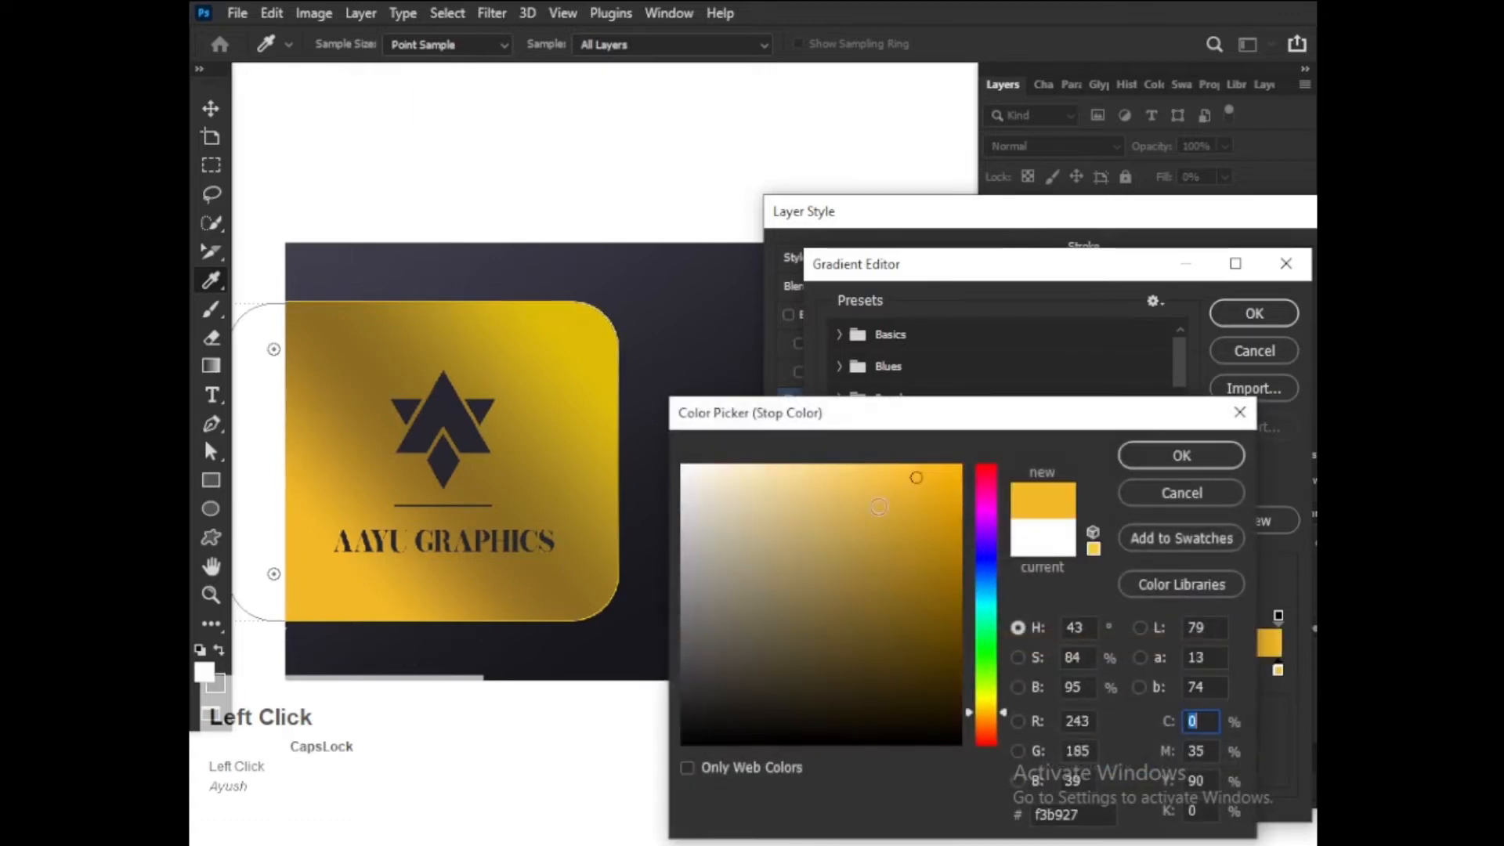
{"action": "left_click", "coordinate": [1152, 462]}
{"action": "left_click", "coordinate": [1255, 315]}
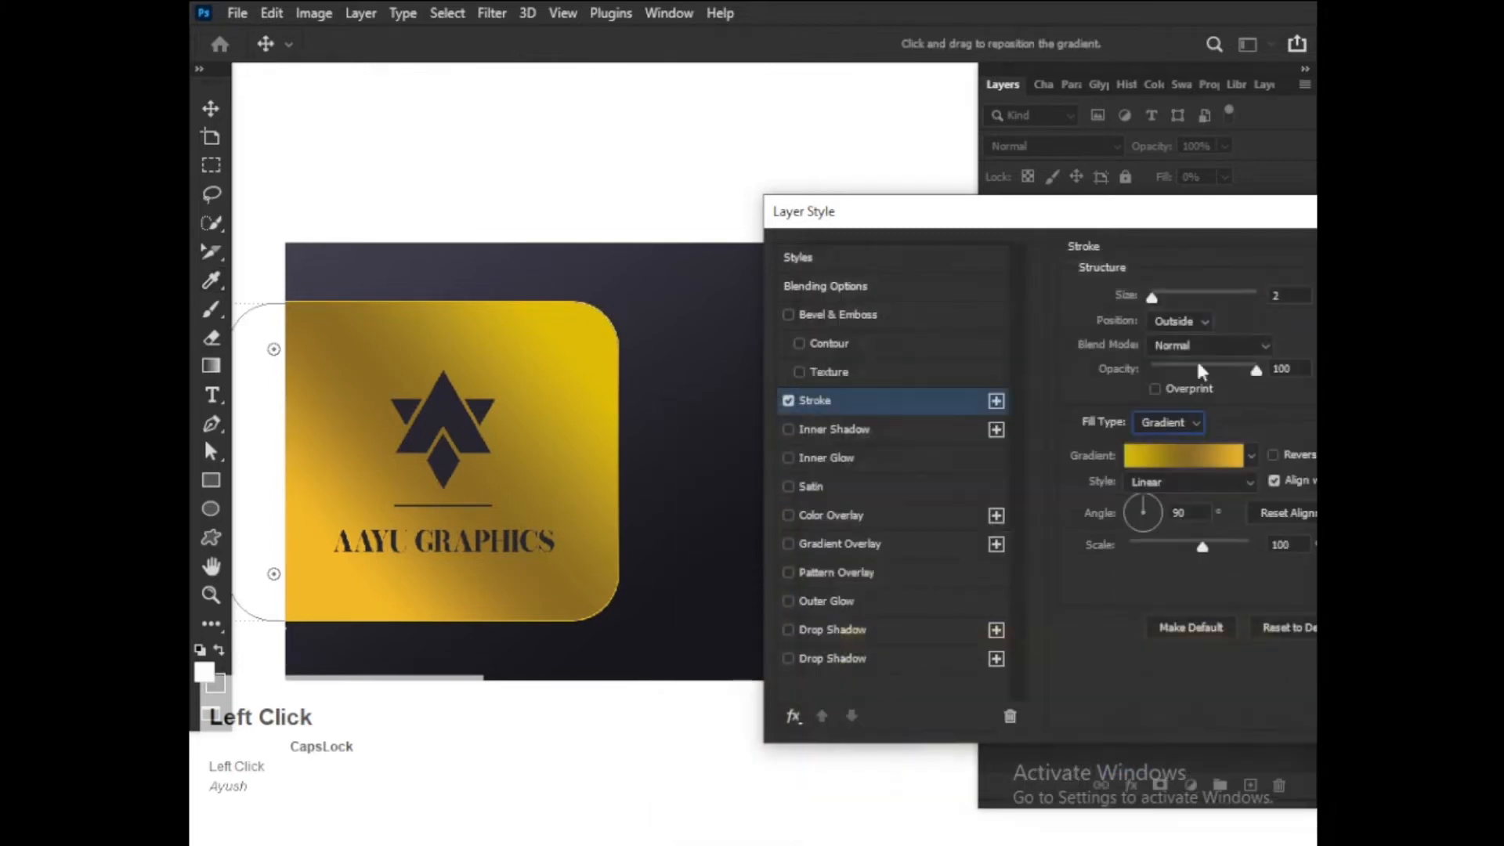
- Enable Overprint for the duplicated rectangle's stroke and set the stroke position to Inside
{"action": "left_click_drag", "start_coordinate": [1177, 218], "coordinate": [1107, 258]}
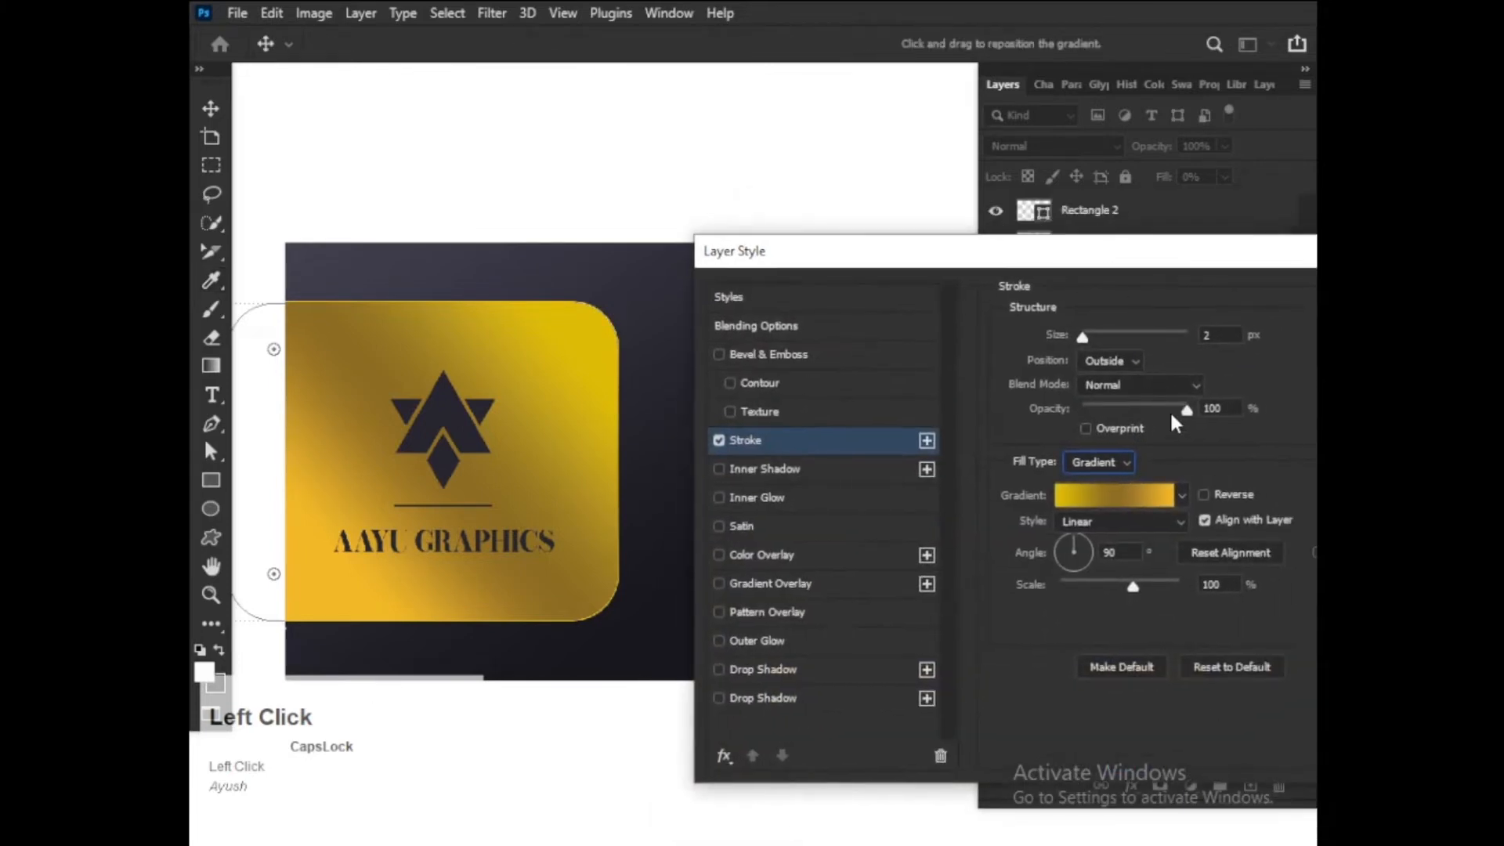
{"action": "left_click", "coordinate": [1087, 429]}
{"action": "left_click", "coordinate": [1123, 362]}
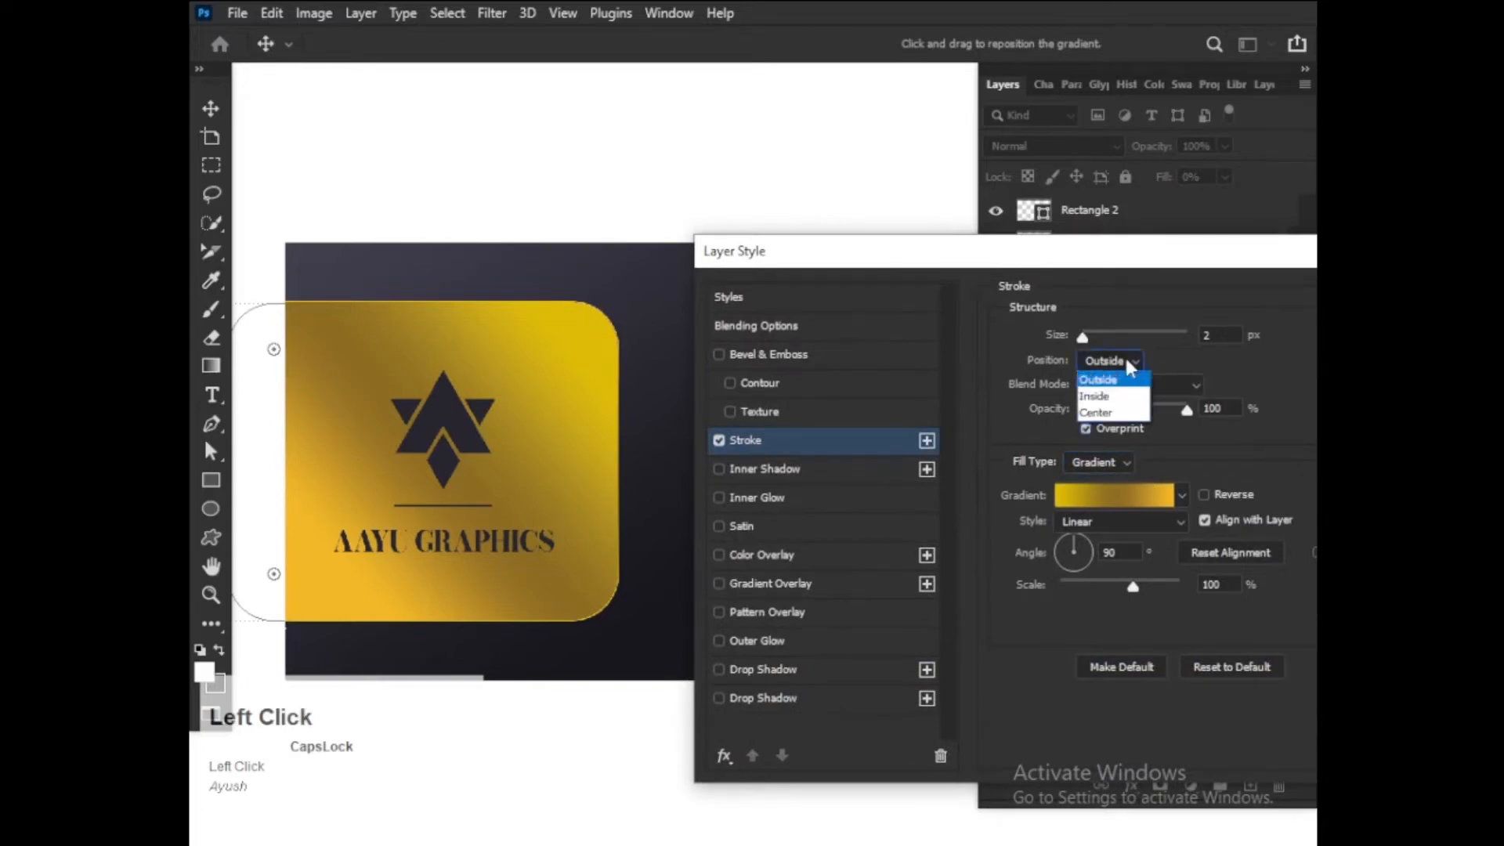
{"action": "left_click", "coordinate": [1104, 396]}
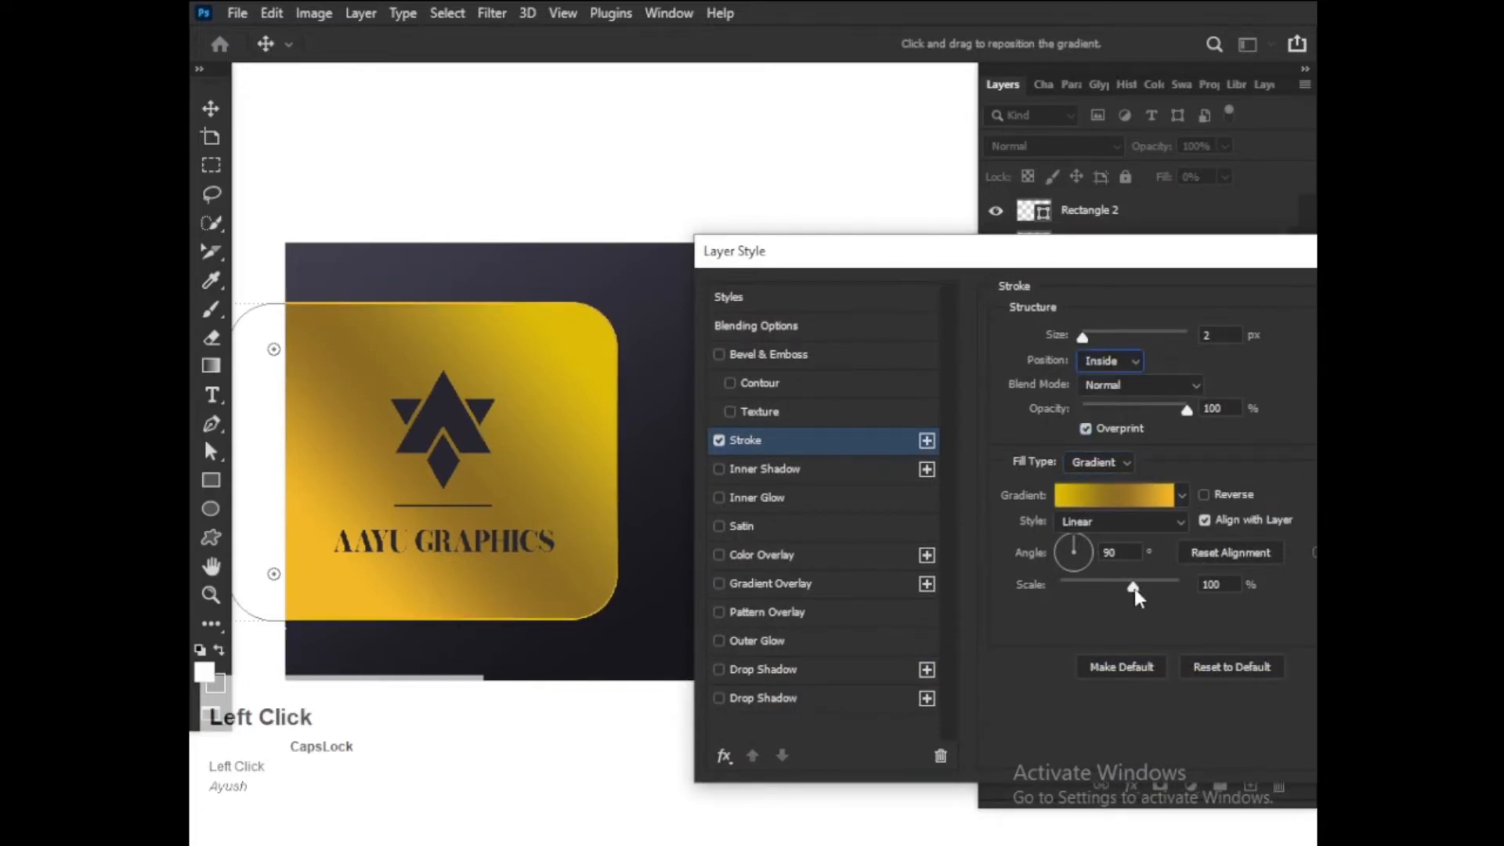
- Set the stroke gradient's scale to 118% and its angle to -52 degrees, and apply the layer style
{"action": "left_click_drag", "start_coordinate": [1134, 589], "coordinate": [1149, 593]}
{"action": "mouse_move", "coordinate": [1078, 545]}
{"action": "left_mouse_down"}
{"action": "mouse_move", "coordinate": [1090, 539]}
{"action": "mouse_move", "coordinate": [1086, 561]}
{"action": "left_mouse_up"}
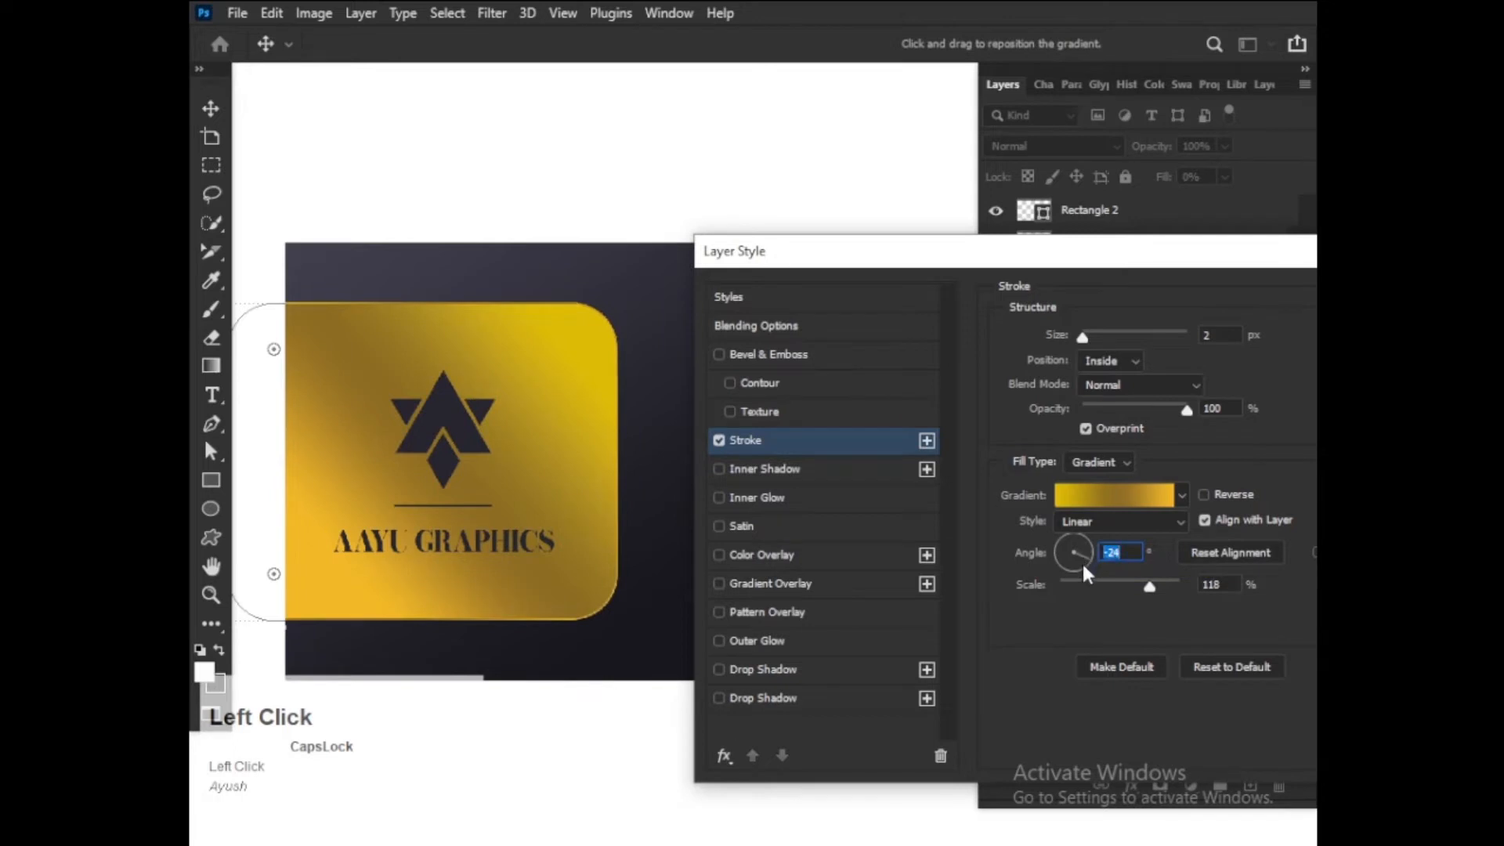
{"action": "left_click", "coordinate": [1082, 561]}
{"action": "left_click", "coordinate": [1205, 495]}
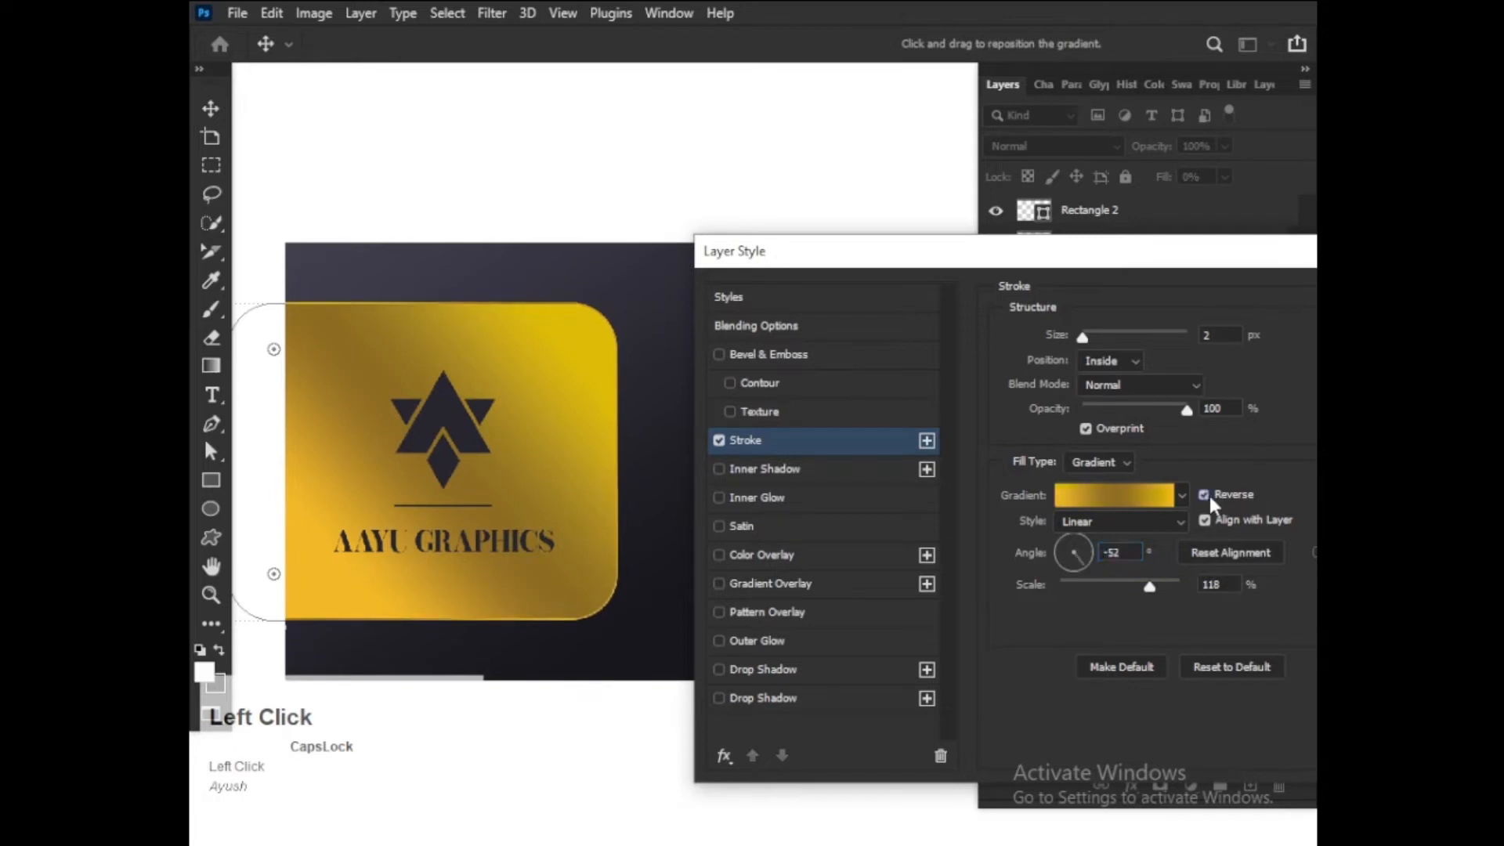
{"action": "left_click", "coordinate": [1209, 496]}
{"action": "key", "text": "Return"}
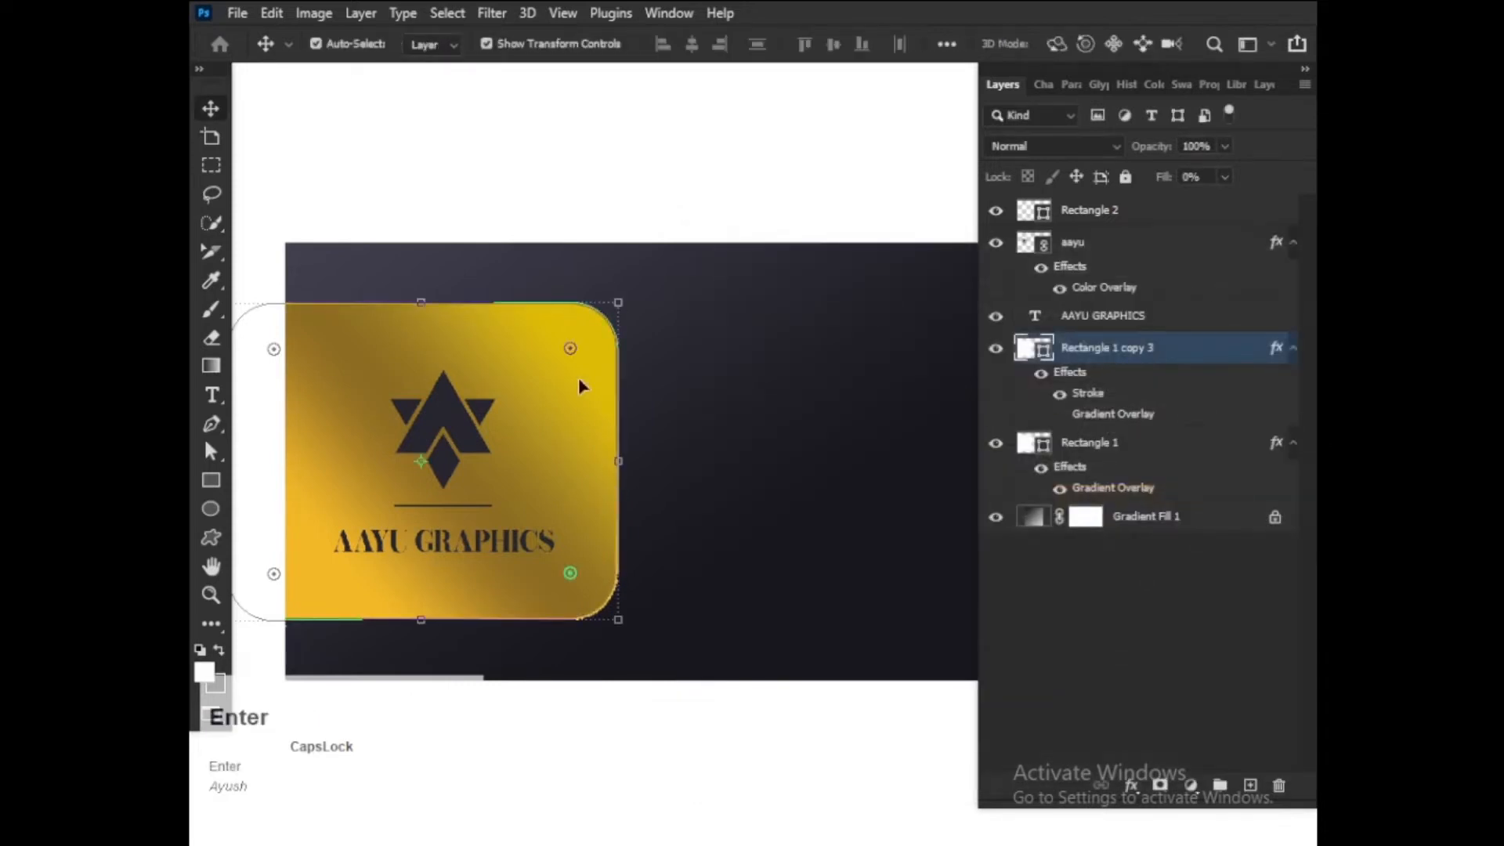
- Shrink the stroked rectangle slightly and nudge it right and up so its outline sits just inside the gold panel's edge
{"action": "left_click_drag", "start_coordinate": [613, 301], "coordinate": [609, 308]}
{"action": "key", "text": "Return"}
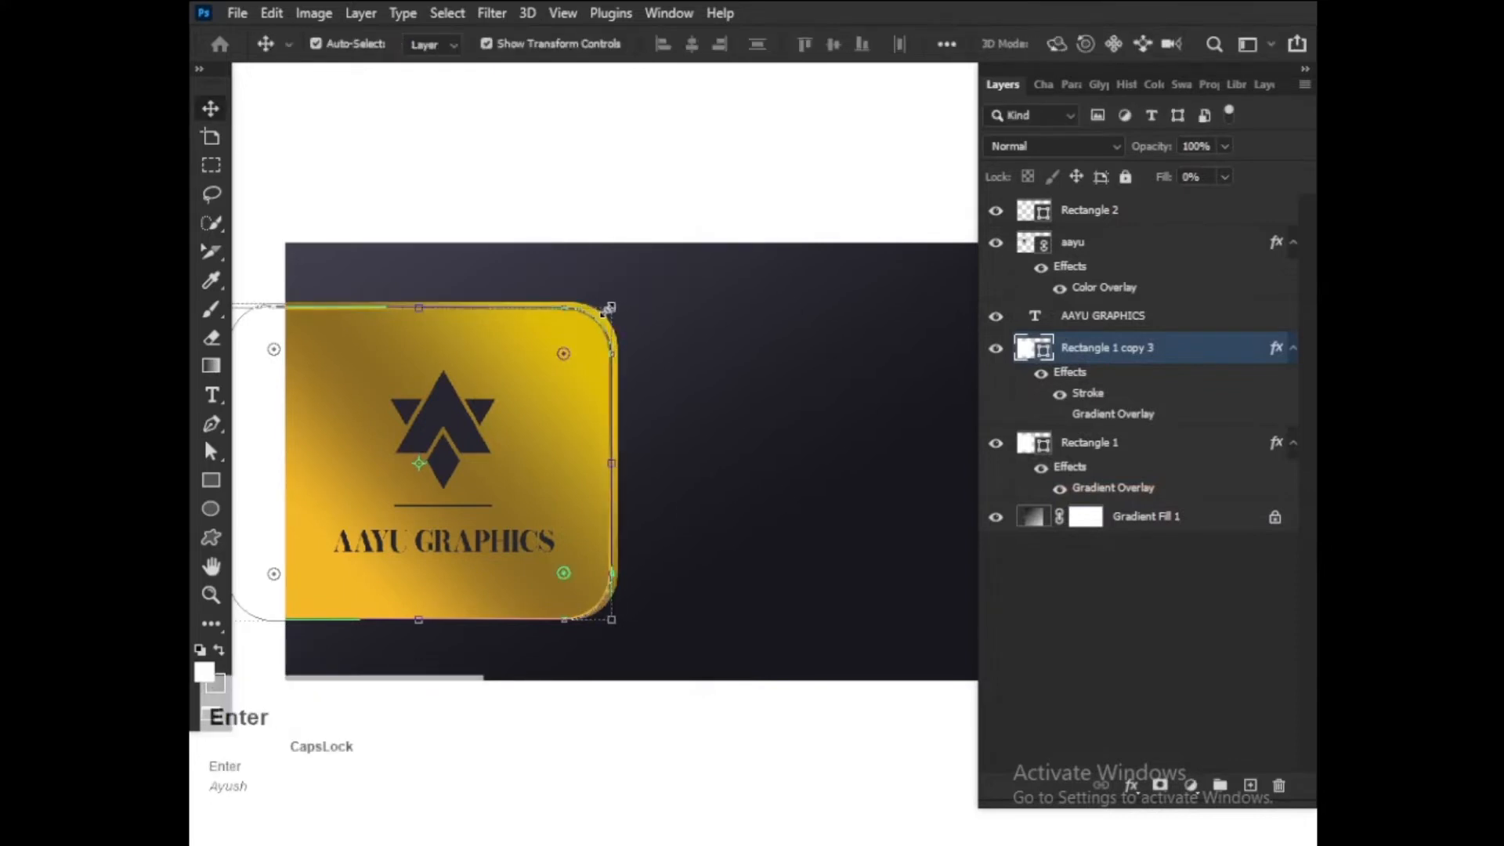
{"action": "key", "text": "Right"}
{"action": "key", "text": "Right"}
{"action": "key", "text": "Right"}
{"action": "key", "text": "Right"}
{"action": "key", "text": "Up"}
{"action": "key", "text": "Up"}
{"action": "key", "text": "Up"}
{"action": "key", "text": "Up"}
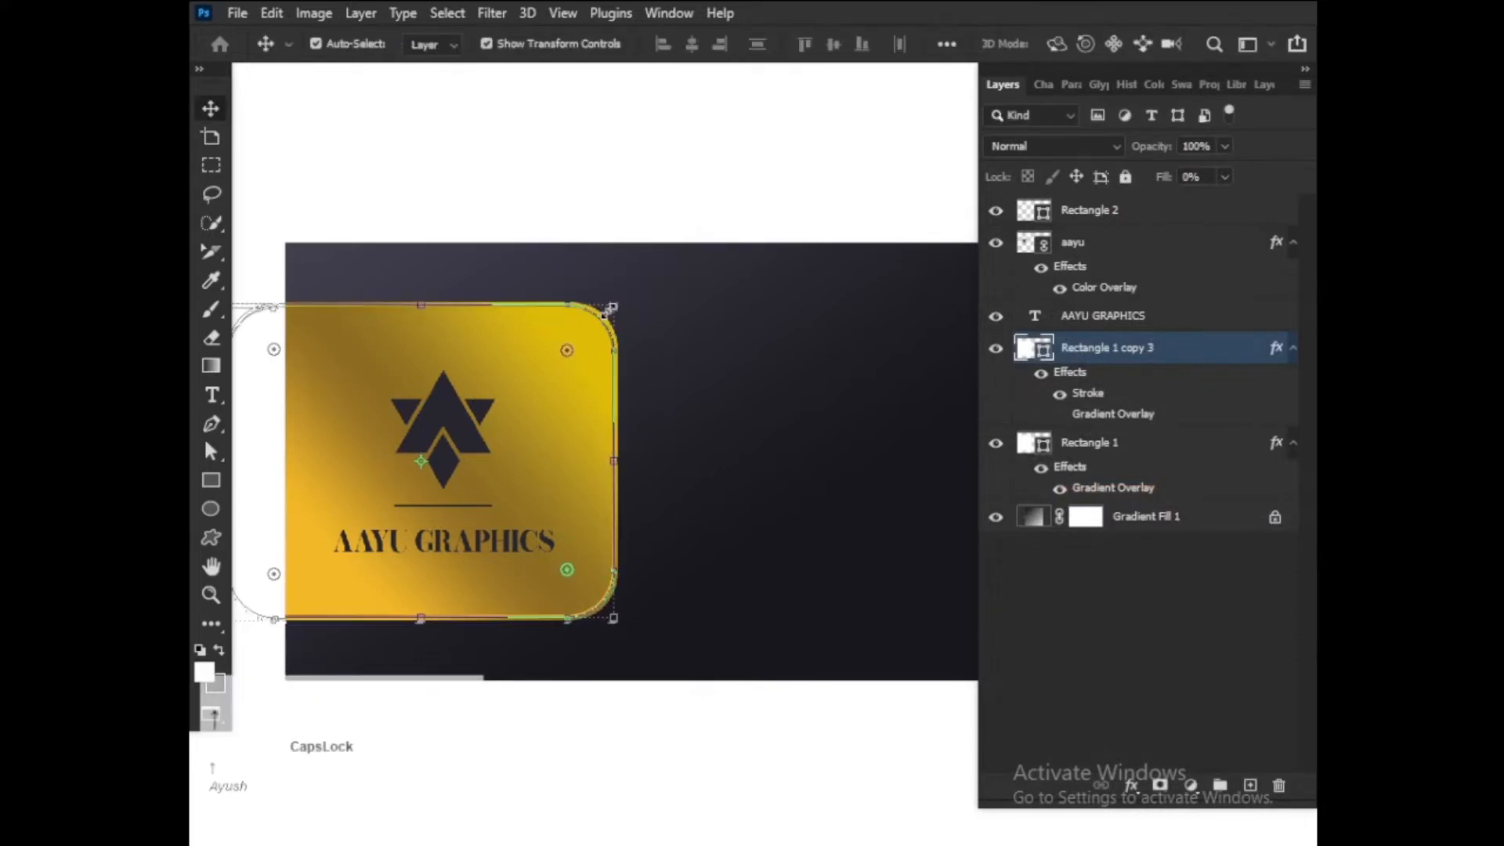
{"action": "left_click", "coordinate": [708, 373]}
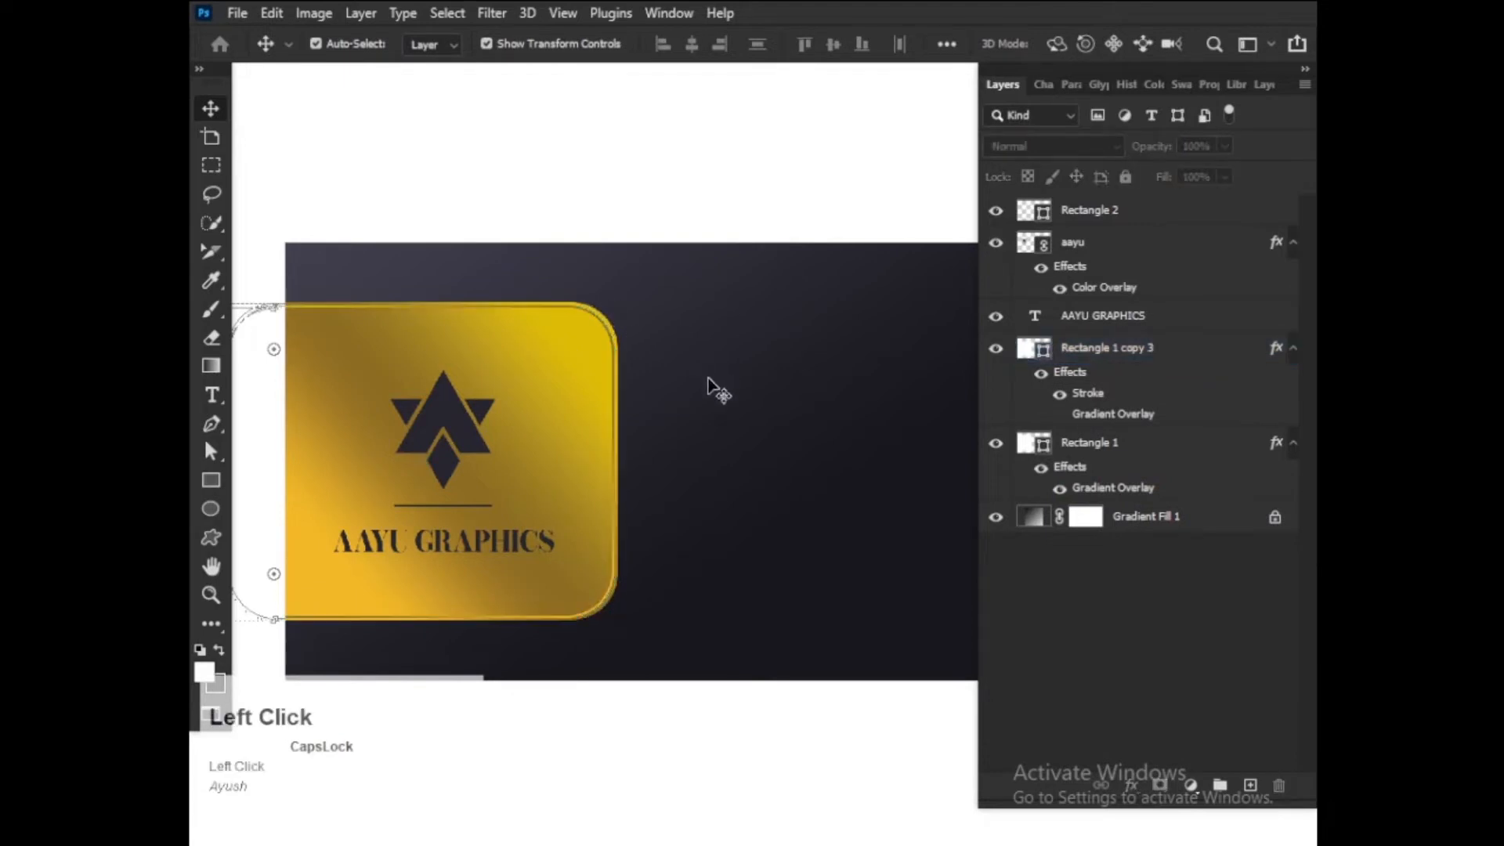
- Examine the gold panel's inner outline up close and against the whole card
{"action": "scroll", "coordinate": [682, 531], "scroll_direction": "up", "scroll_amount": 1}
{"action": "scroll", "coordinate": [682, 530], "scroll_direction": "up", "scroll_amount": 3}
{"action": "left_click_drag", "start_coordinate": [735, 500], "coordinate": [676, 521]}
{"action": "scroll", "coordinate": [679, 513], "scroll_direction": "down", "scroll_amount": 4}
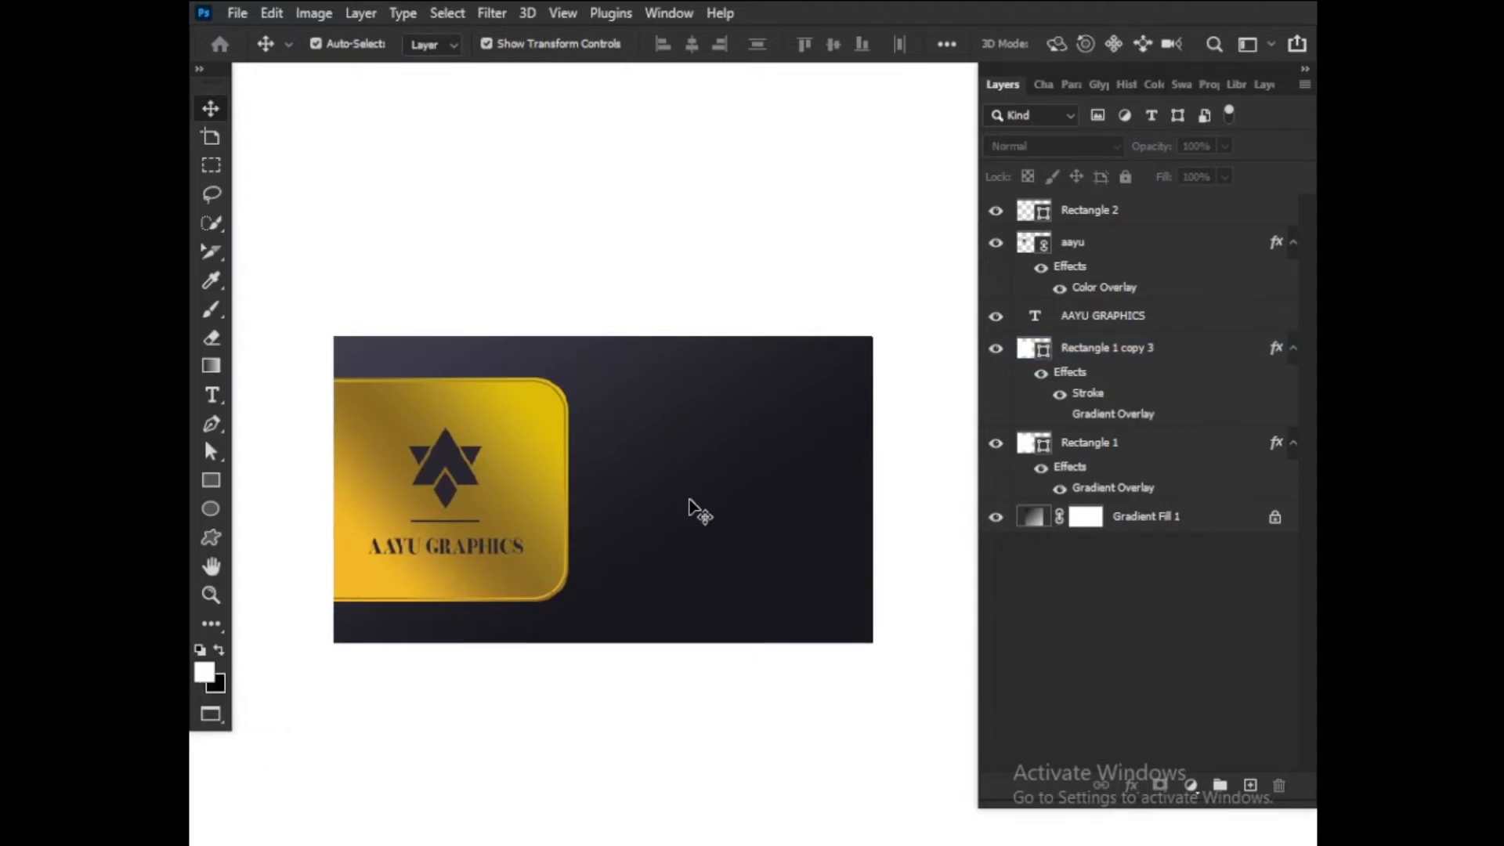
{"action": "scroll", "coordinate": [689, 509], "scroll_direction": "up", "scroll_amount": 2}
{"action": "left_click_drag", "start_coordinate": [648, 473], "coordinate": [761, 481]}
{"action": "scroll", "coordinate": [794, 463], "scroll_direction": "down", "scroll_amount": 3}
{"action": "scroll", "coordinate": [637, 509], "scroll_direction": "up", "scroll_amount": 3}
- Set the colour of the workspace around the canvas to Black
{"action": "right_click", "coordinate": [709, 168]}
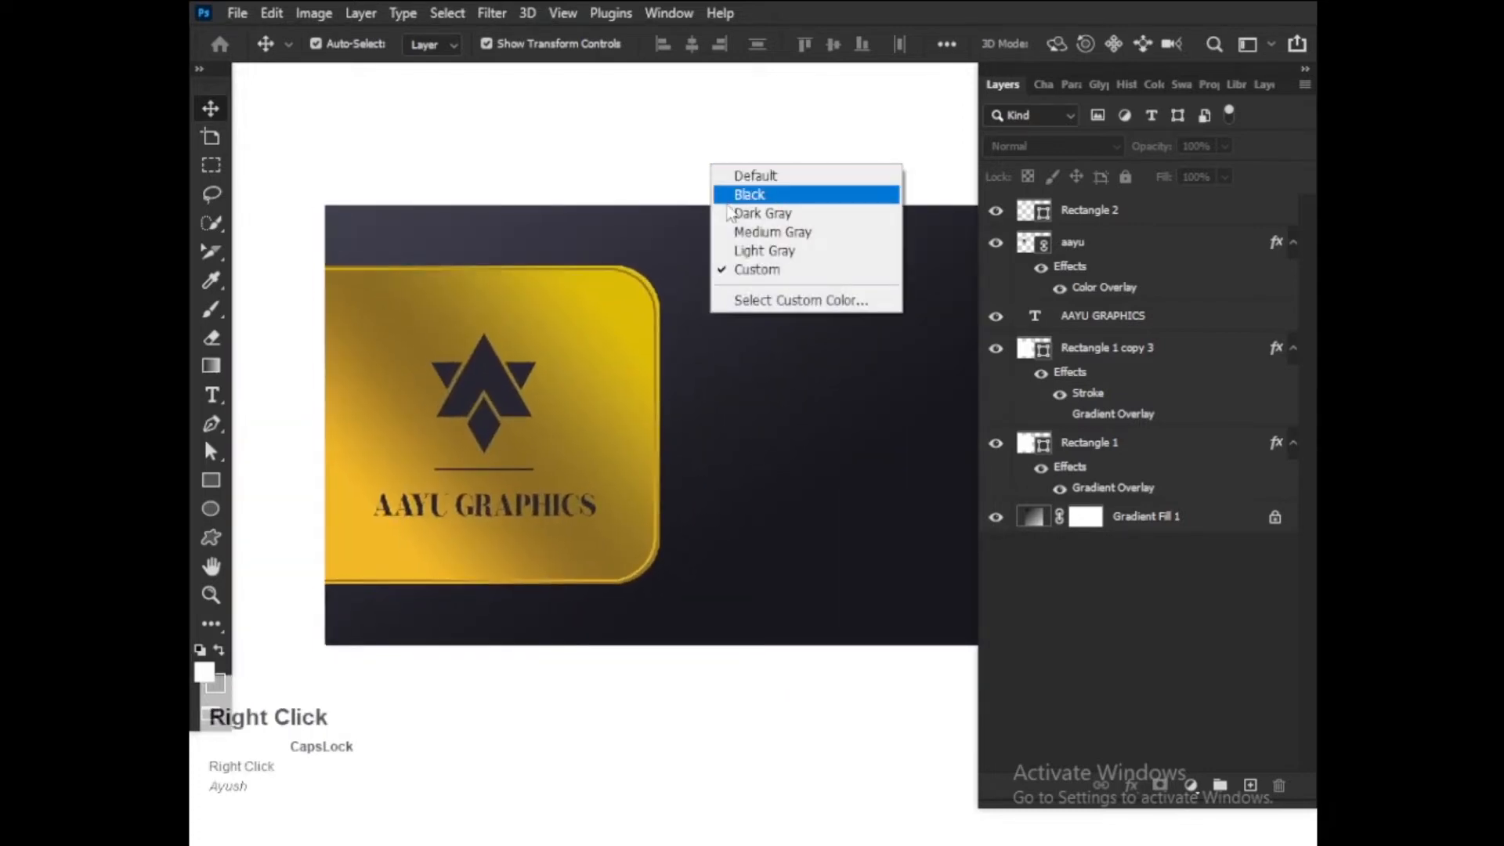
{"action": "left_click", "coordinate": [753, 192]}
{"action": "scroll", "coordinate": [728, 275], "scroll_direction": "down", "scroll_amount": 2}
{"action": "left_click_drag", "start_coordinate": [769, 354], "coordinate": [694, 380]}
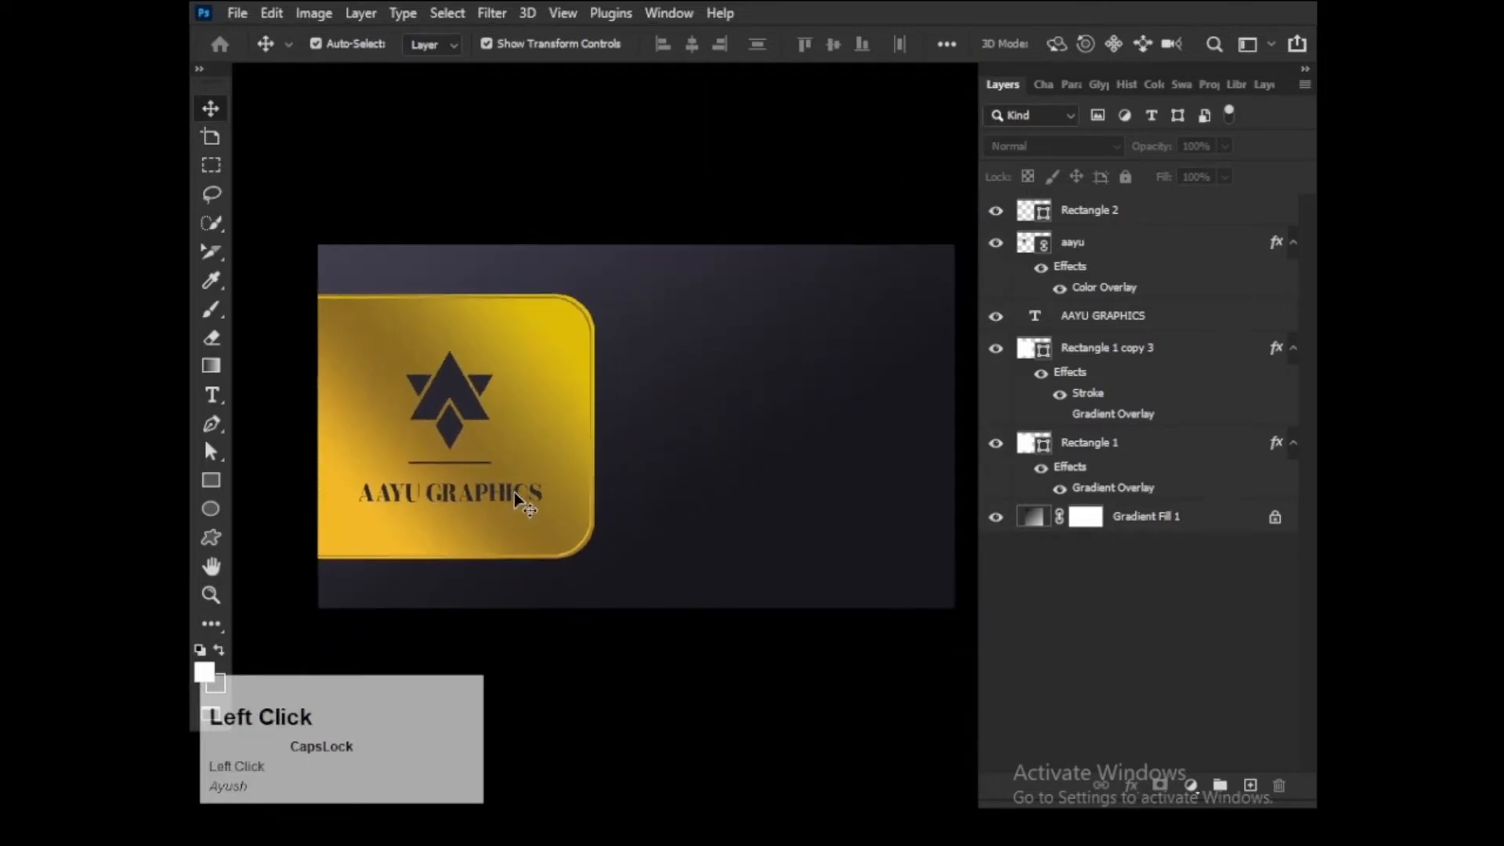
- Duplicate the gold Rectangle 1 and reshape the copy into a shorter vertical bar at 8.53% width, just right of the gold panel
{"action": "left_click", "coordinate": [1108, 444]}
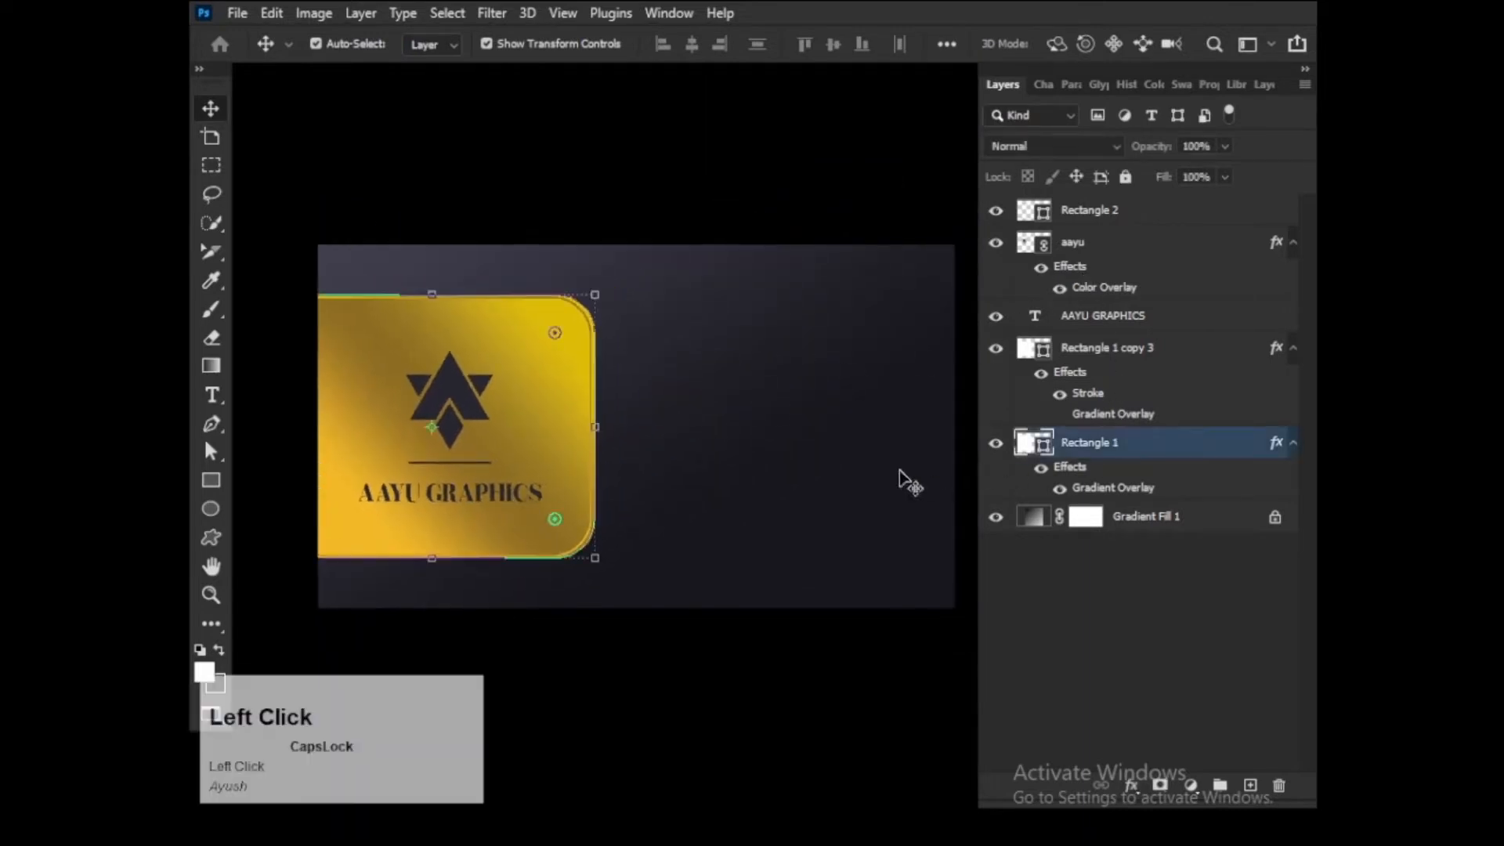
{"action": "key", "text": "ctrl+j"}
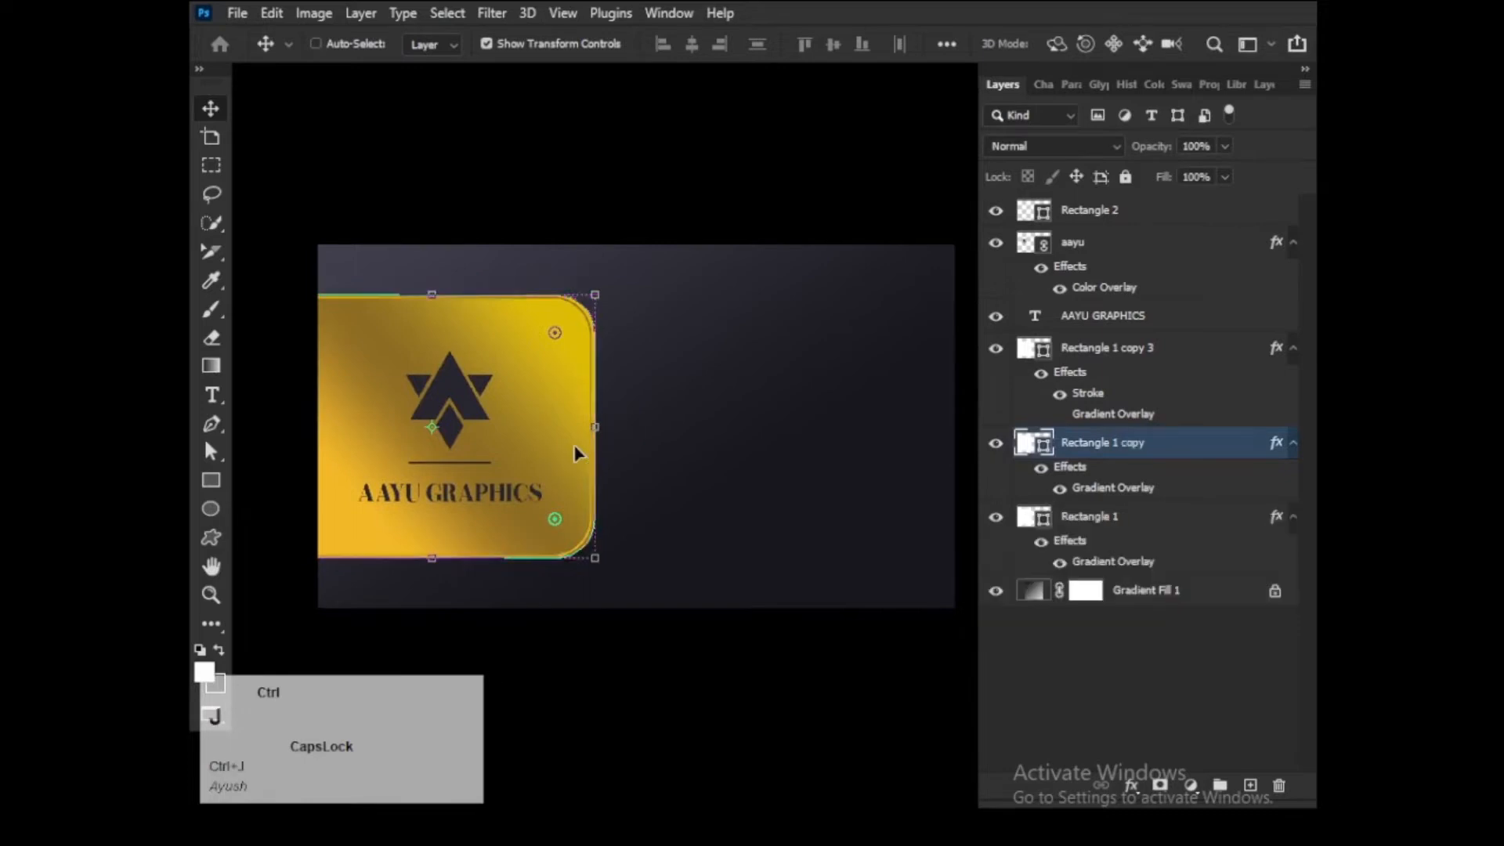
{"action": "left_click_drag", "start_coordinate": [577, 446], "coordinate": [640, 443]}
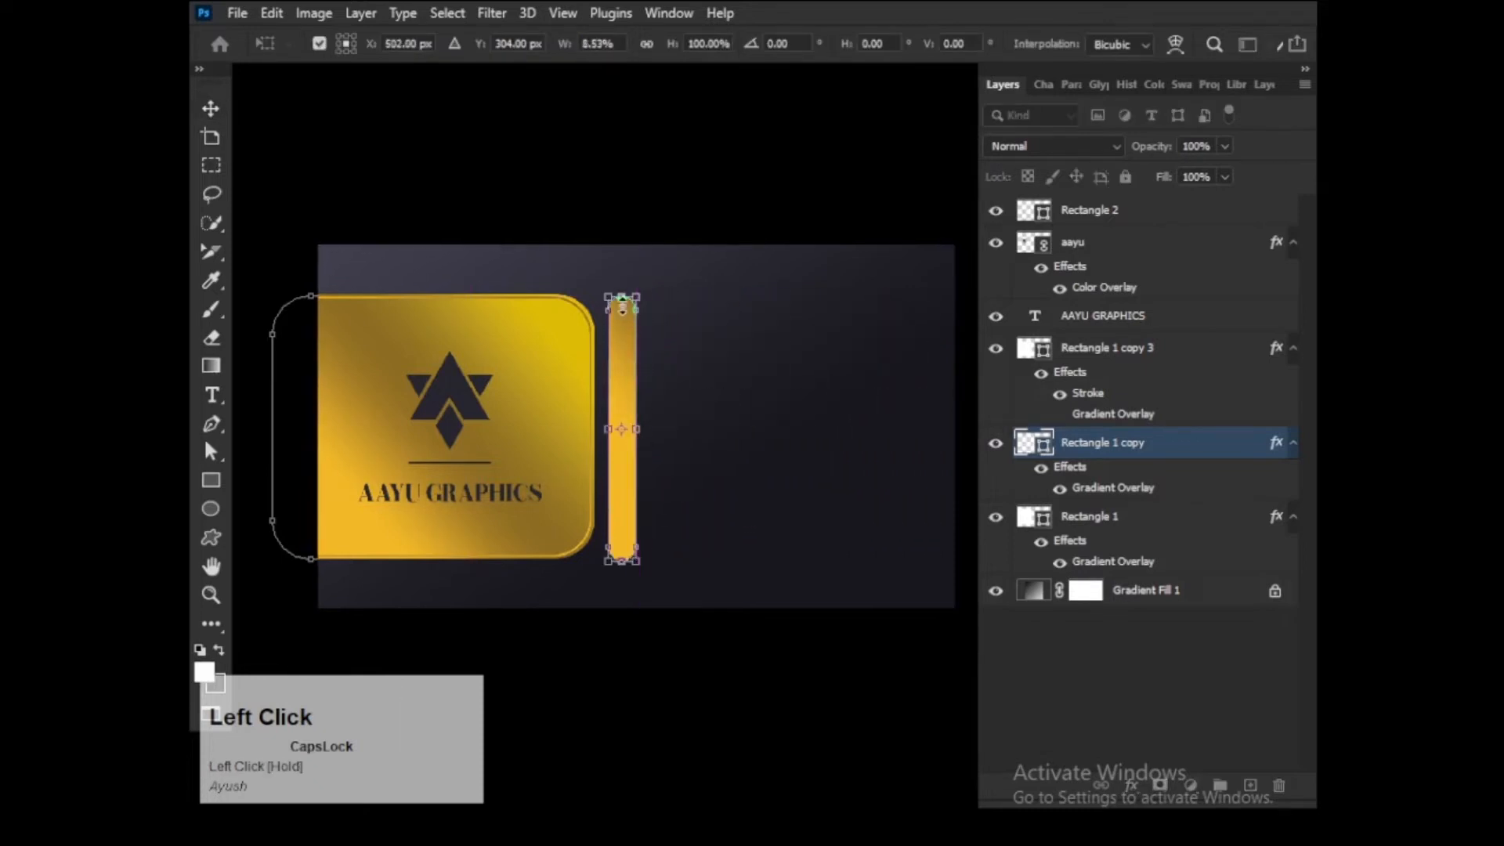
{"action": "left_click_drag", "start_coordinate": [622, 297], "coordinate": [614, 339]}
{"action": "key", "text": "Return"}
{"action": "left_click", "coordinate": [730, 388]}
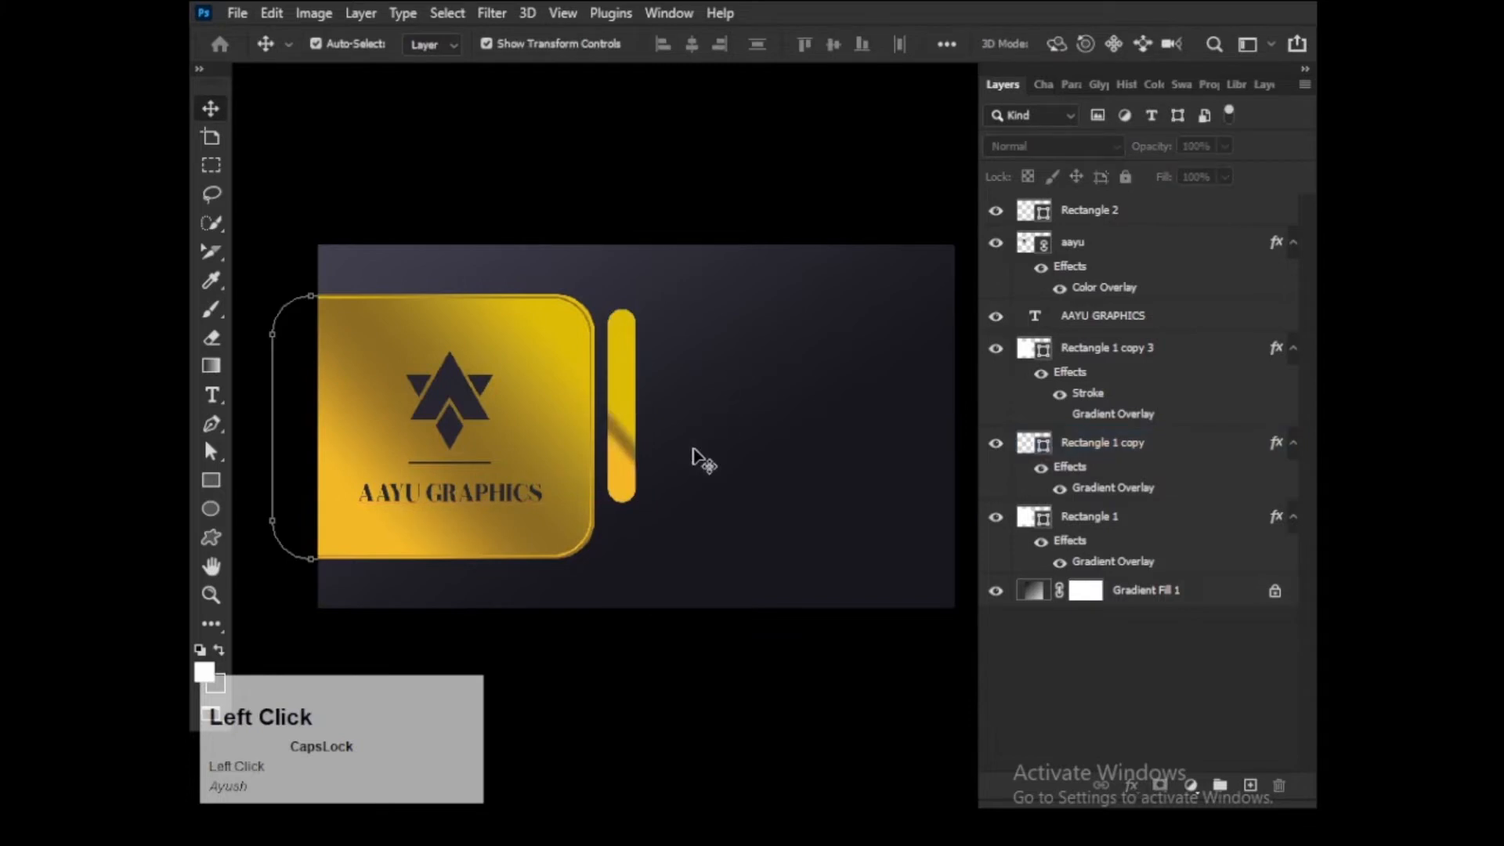
- Set the bar's Gradient Overlay angle to 81 degrees and its scale to 87%, and apply the layer style
{"action": "scroll", "coordinate": [695, 460], "scroll_direction": "up", "scroll_amount": 1}
{"action": "left_click", "coordinate": [1108, 492]}
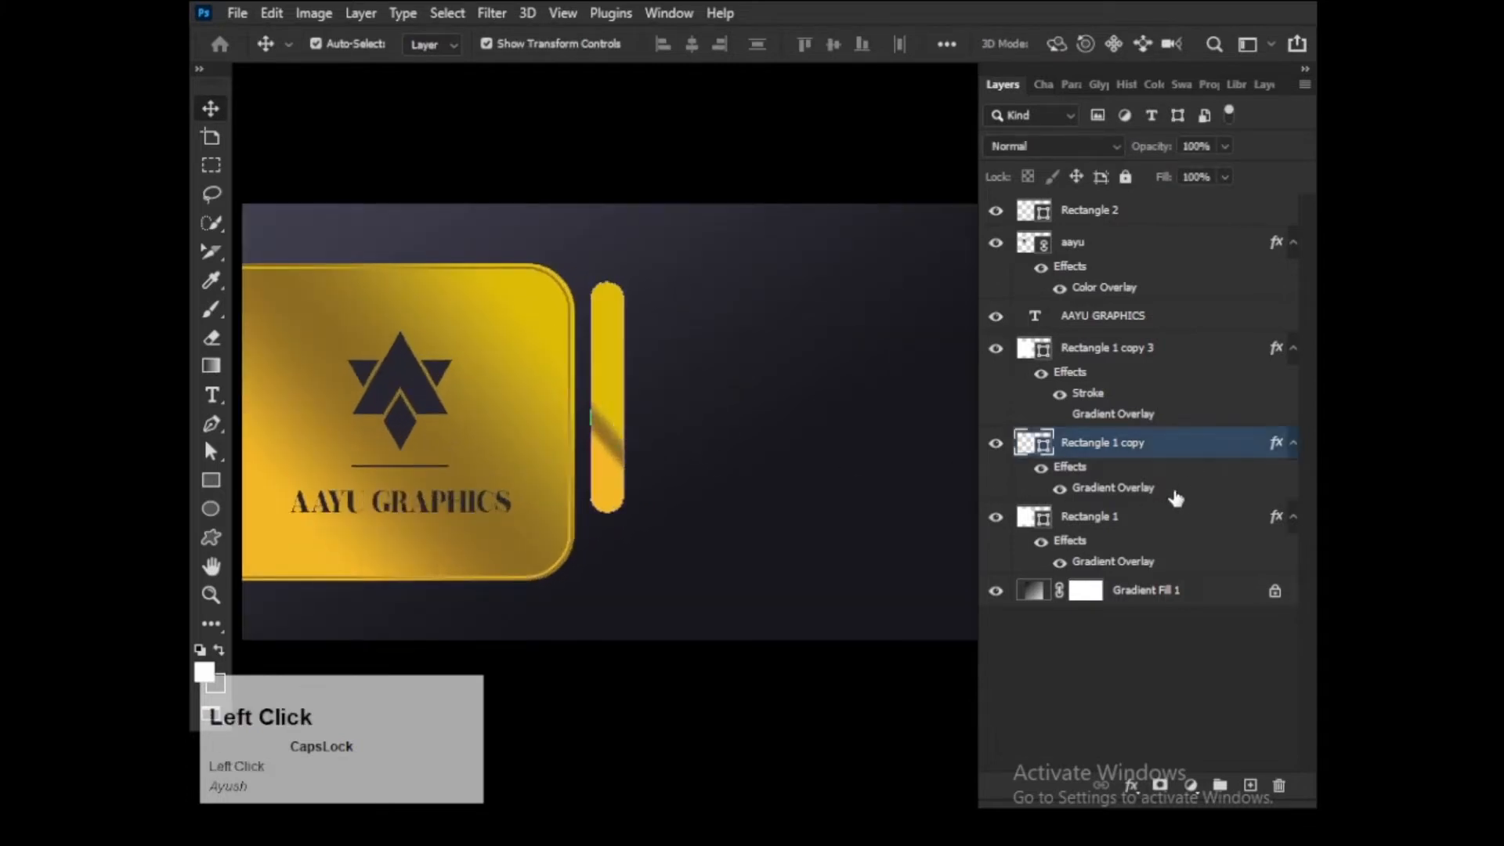
{"action": "left_click_drag", "start_coordinate": [847, 253], "coordinate": [1112, 244]}
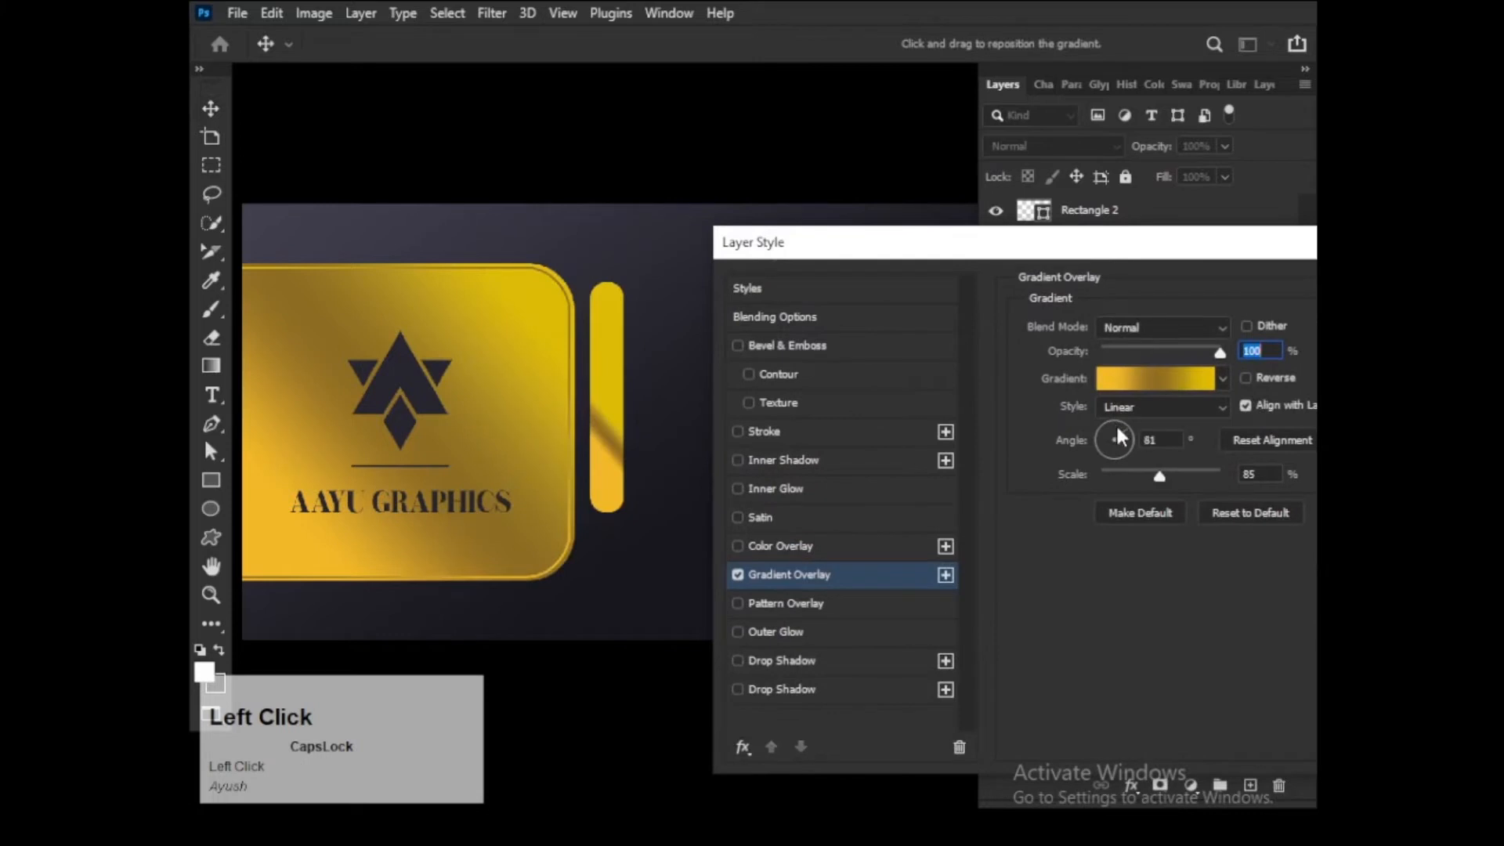
{"action": "left_click", "coordinate": [1118, 436]}
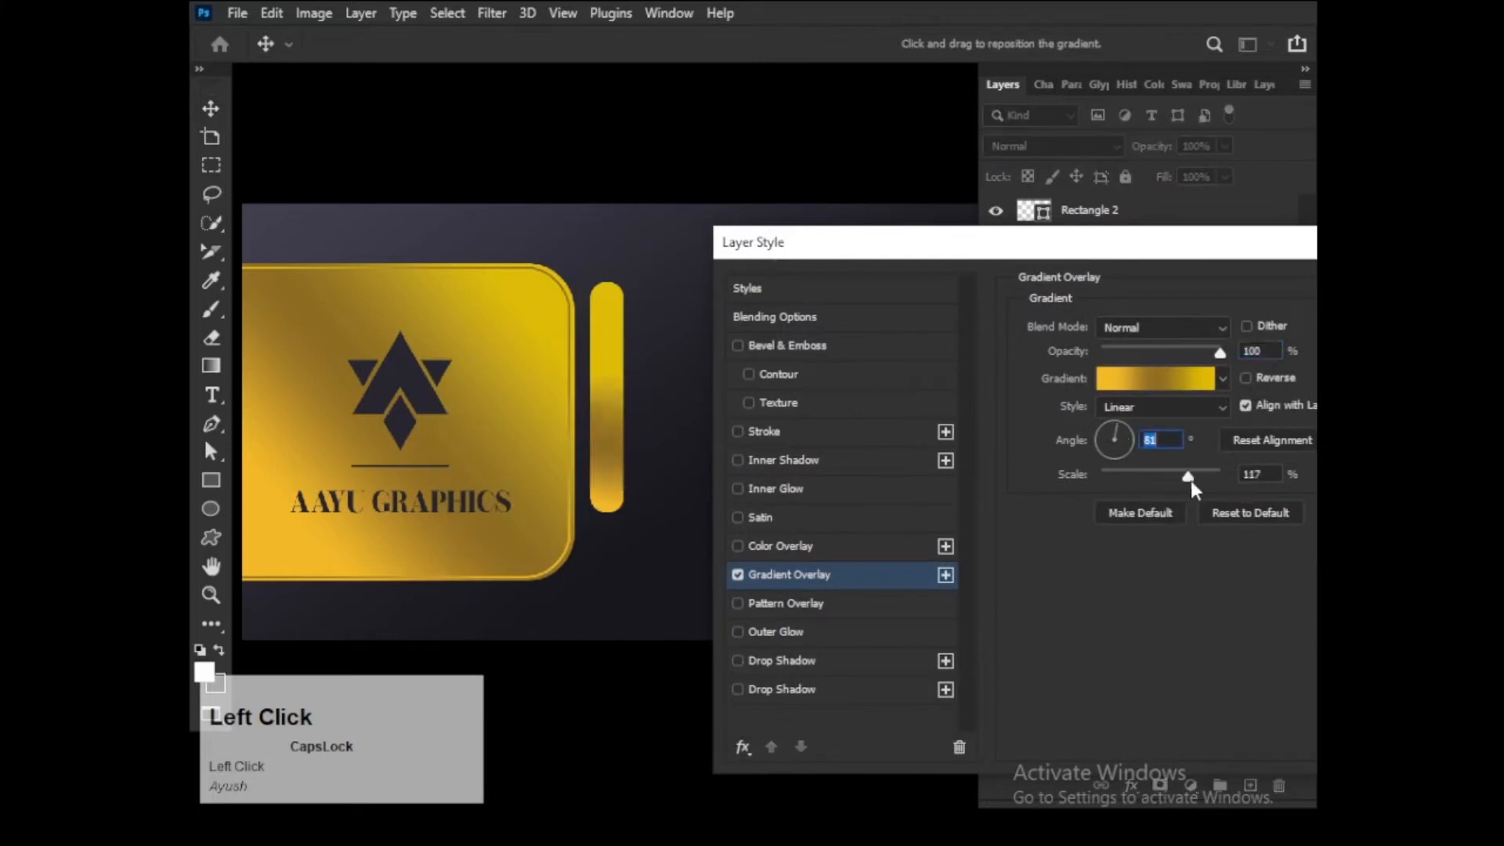
{"action": "left_click_drag", "start_coordinate": [1191, 484], "coordinate": [1162, 468]}
{"action": "left_click_drag", "start_coordinate": [1239, 239], "coordinate": [901, 523]}
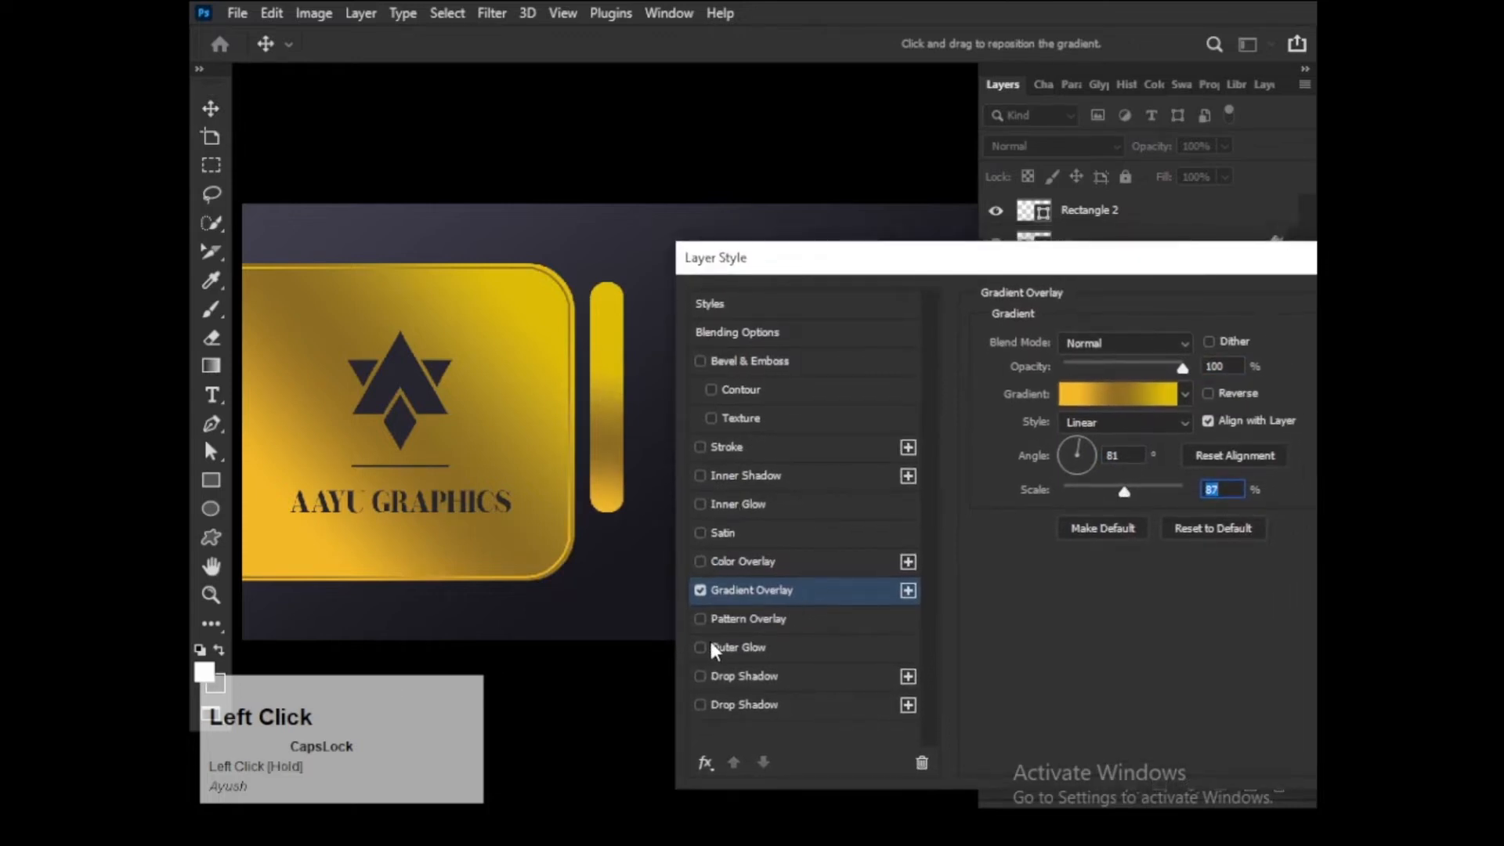
{"action": "left_click_drag", "start_coordinate": [1154, 261], "coordinate": [1024, 337]}
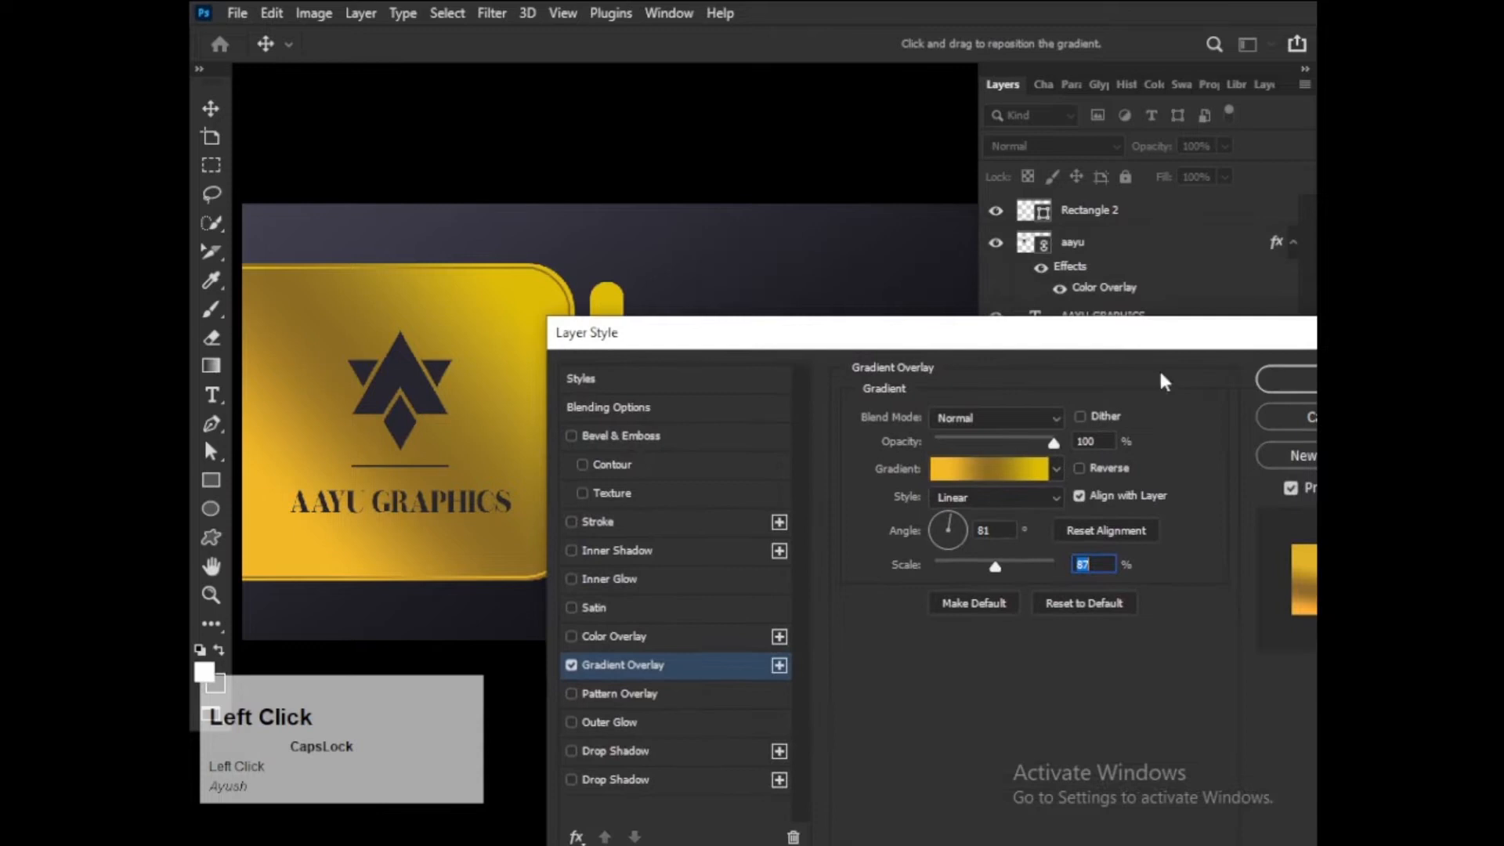
{"action": "left_click", "coordinate": [1299, 386]}
{"action": "left_click", "coordinate": [793, 456]}
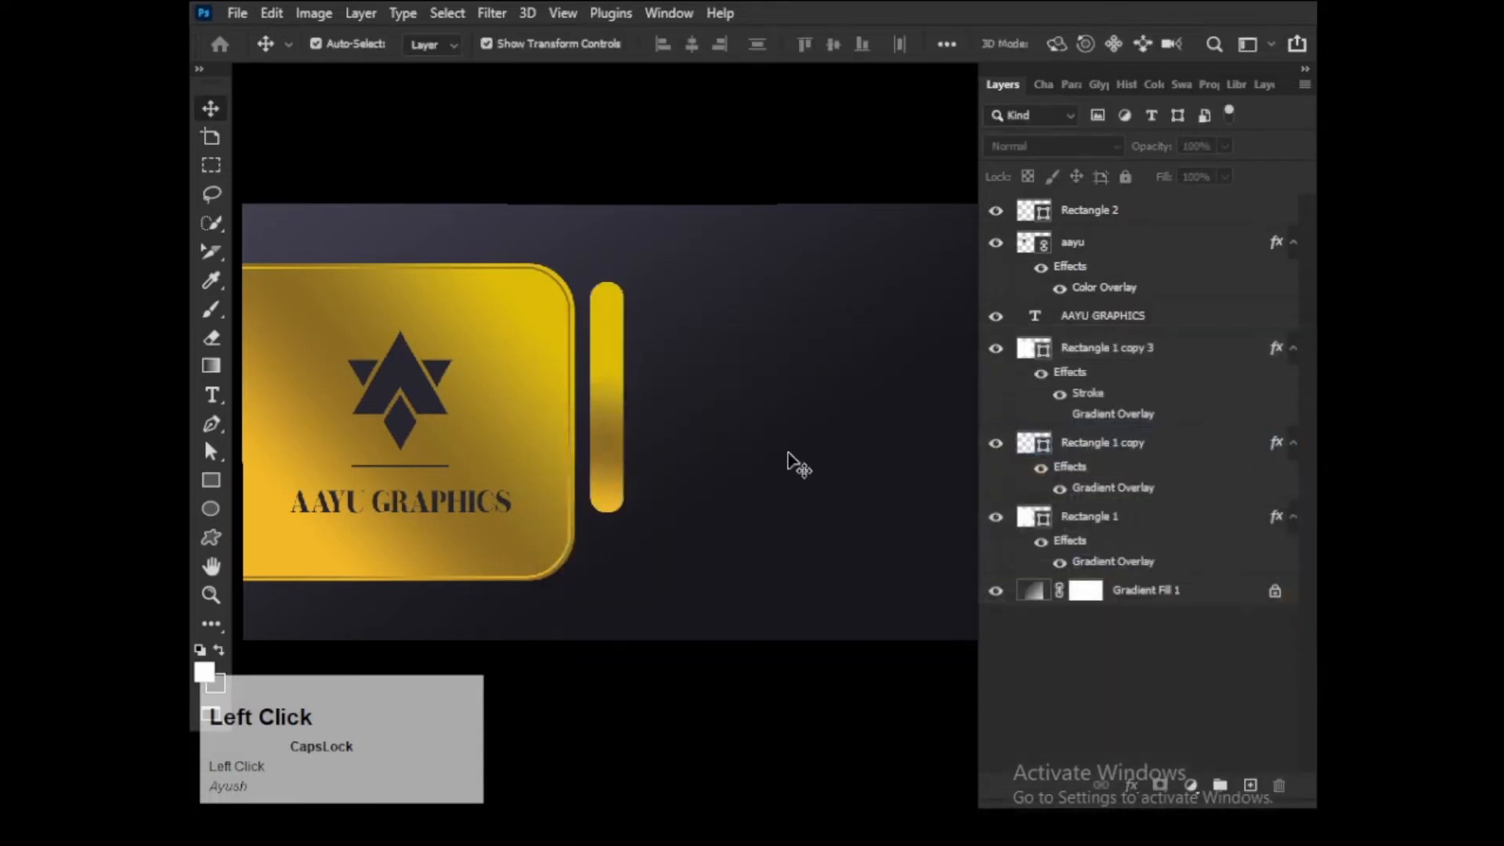
- Duplicate the gold bar and give the copy the layer style copied from the stroked Rectangle 1 copy 3
{"action": "left_click", "coordinate": [1171, 463]}
{"action": "key", "text": "ctrl+j"}
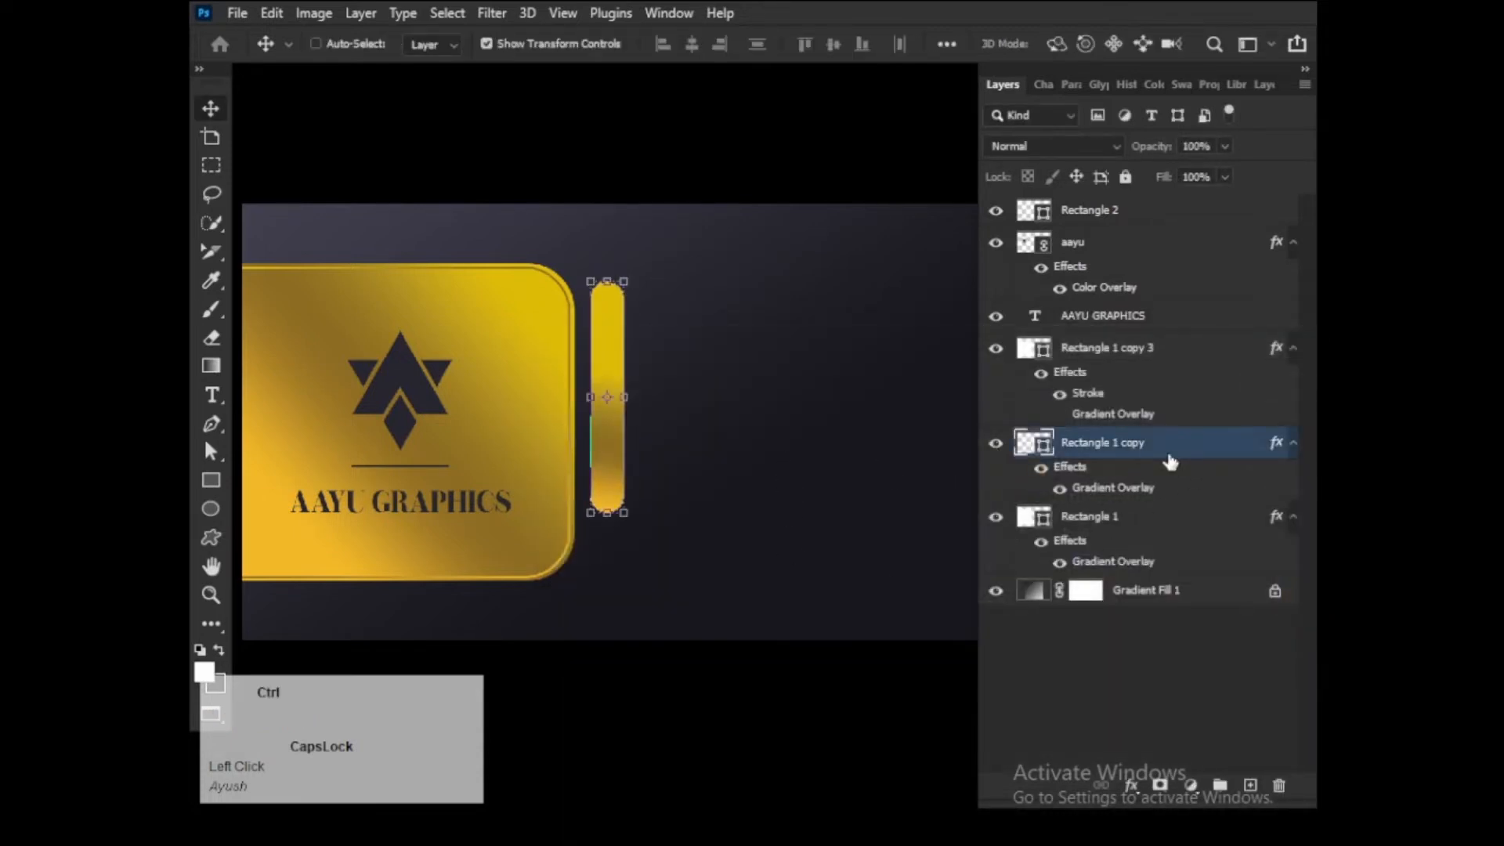
{"action": "left_click", "coordinate": [1194, 355]}
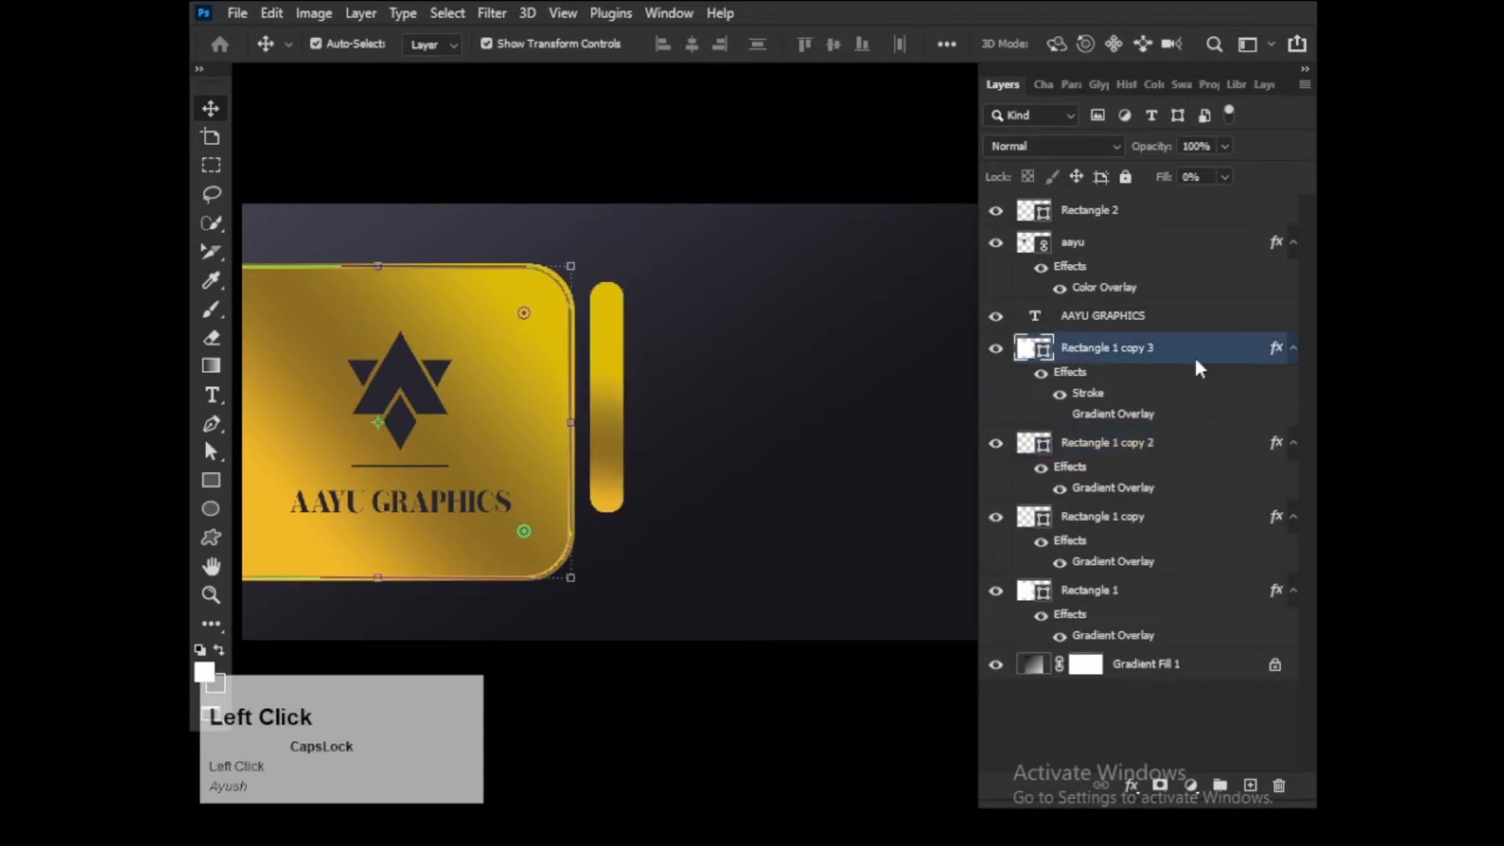
{"action": "right_click", "coordinate": [1195, 355]}
{"action": "left_click", "coordinate": [1030, 550]}
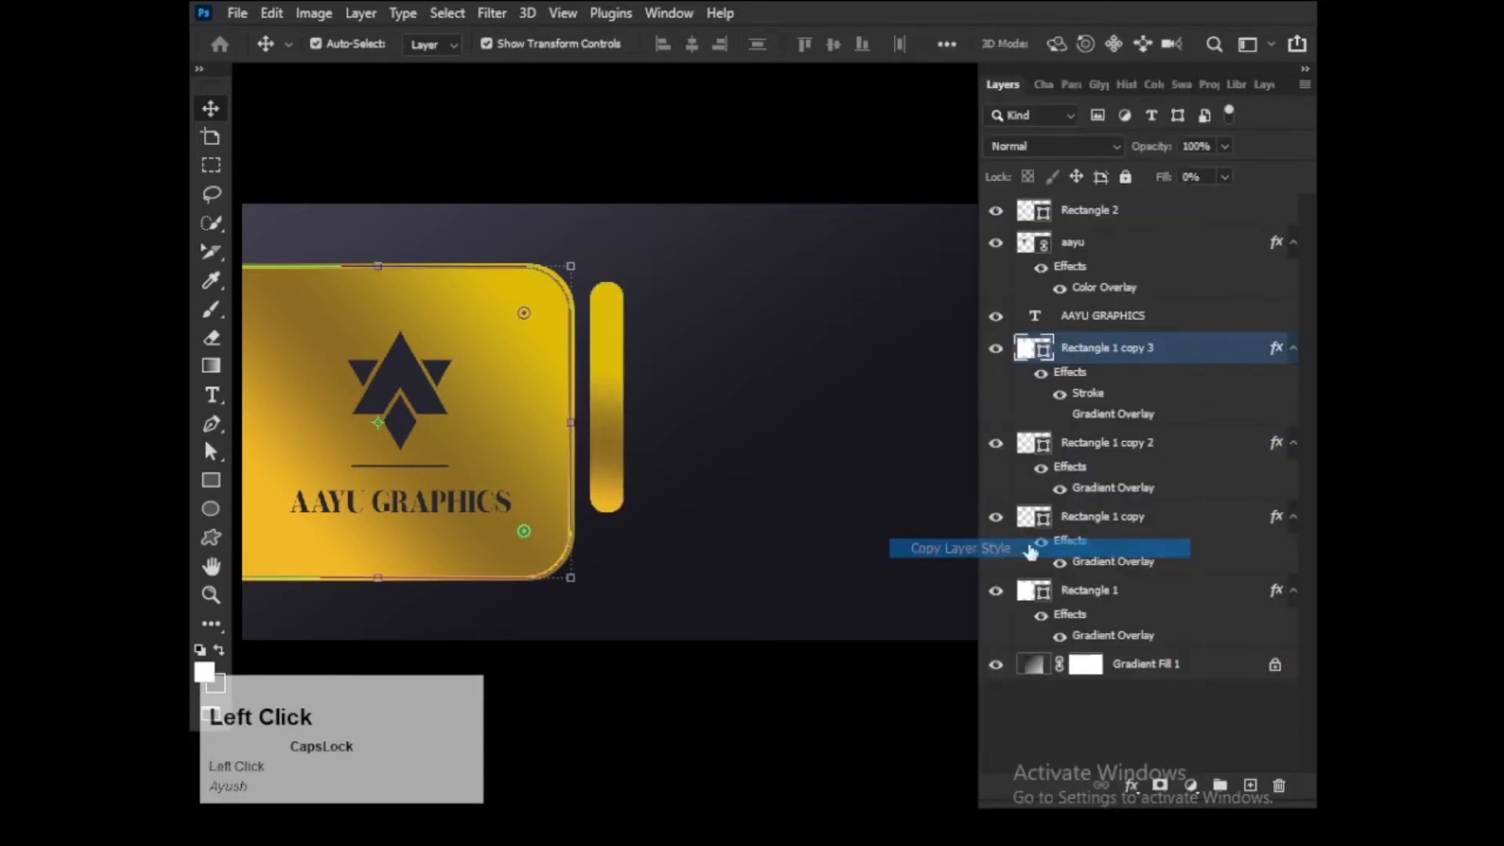
{"action": "left_click", "coordinate": [1198, 448]}
{"action": "right_click", "coordinate": [1197, 448]}
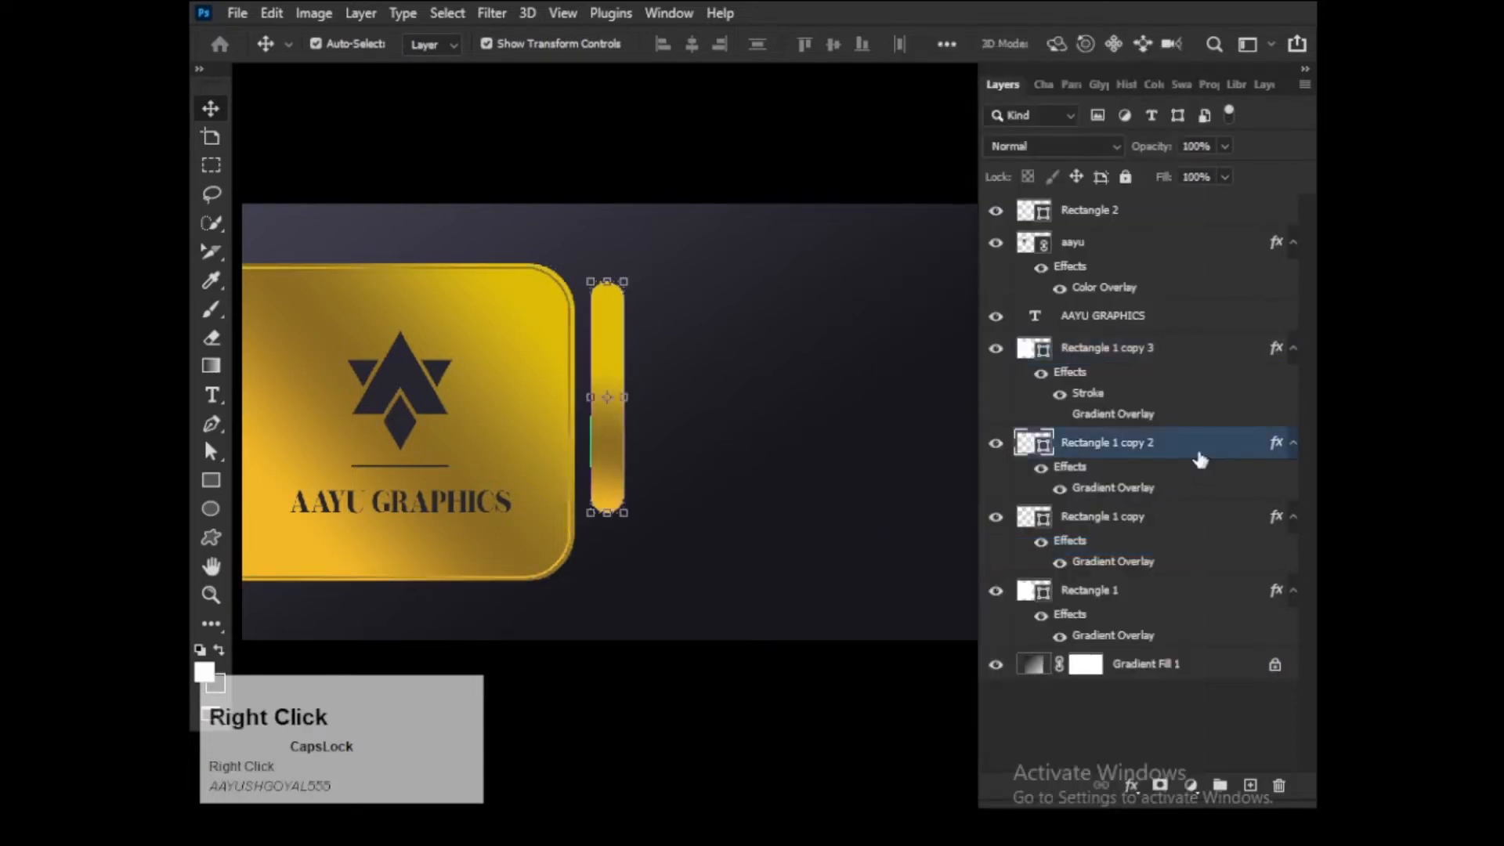
{"action": "left_click", "coordinate": [1021, 568]}
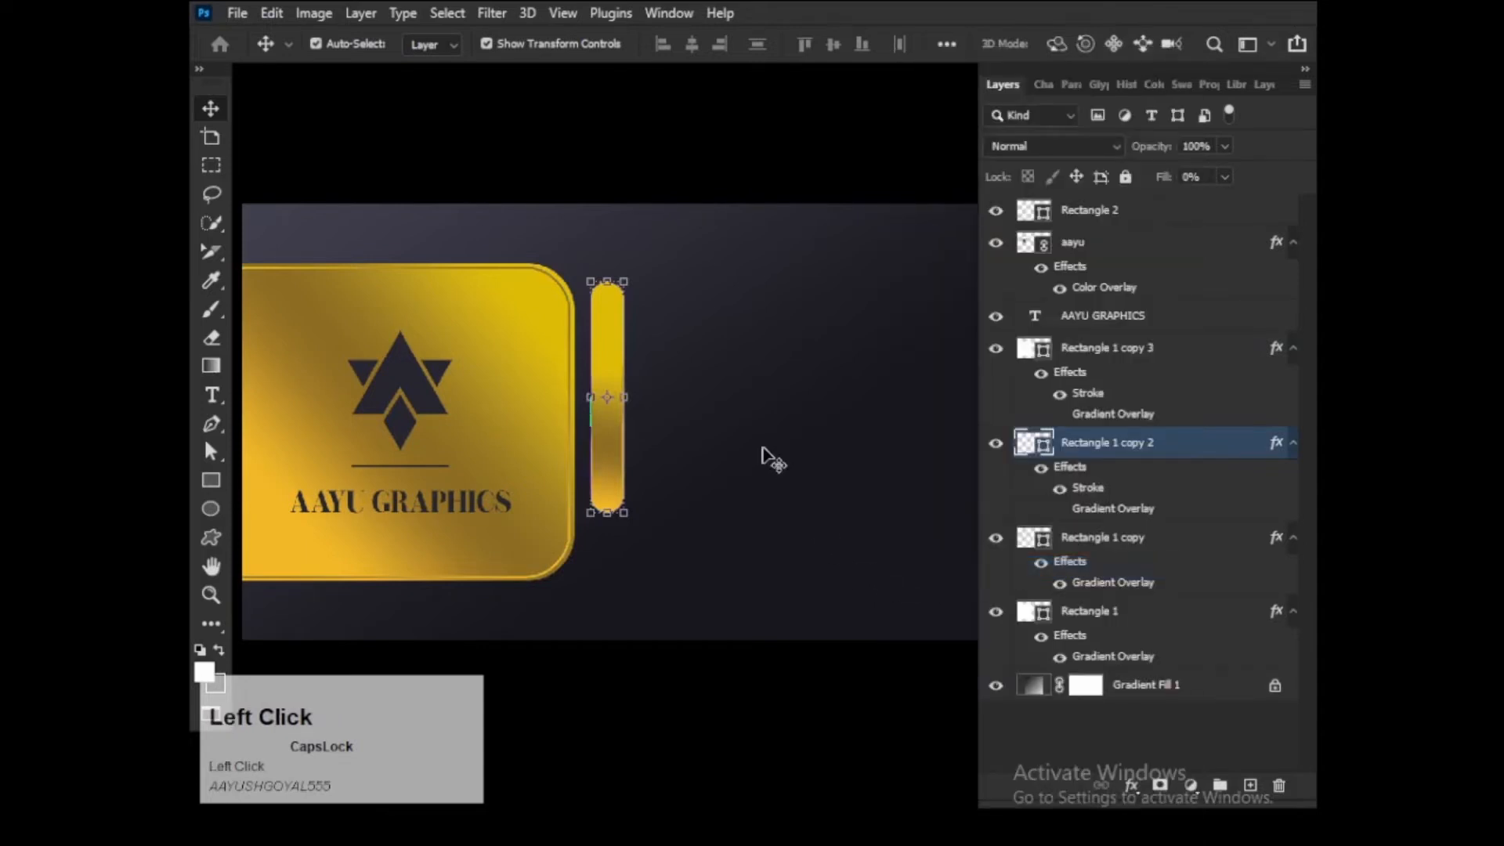
- Shrink the stroked copy of the bar slightly so it fits inside the gold bar
{"action": "scroll", "coordinate": [672, 292], "scroll_direction": "up", "scroll_amount": 2}
{"action": "key", "text": "space"}
{"action": "scroll", "coordinate": [648, 384], "scroll_direction": "up", "scroll_amount": 3}
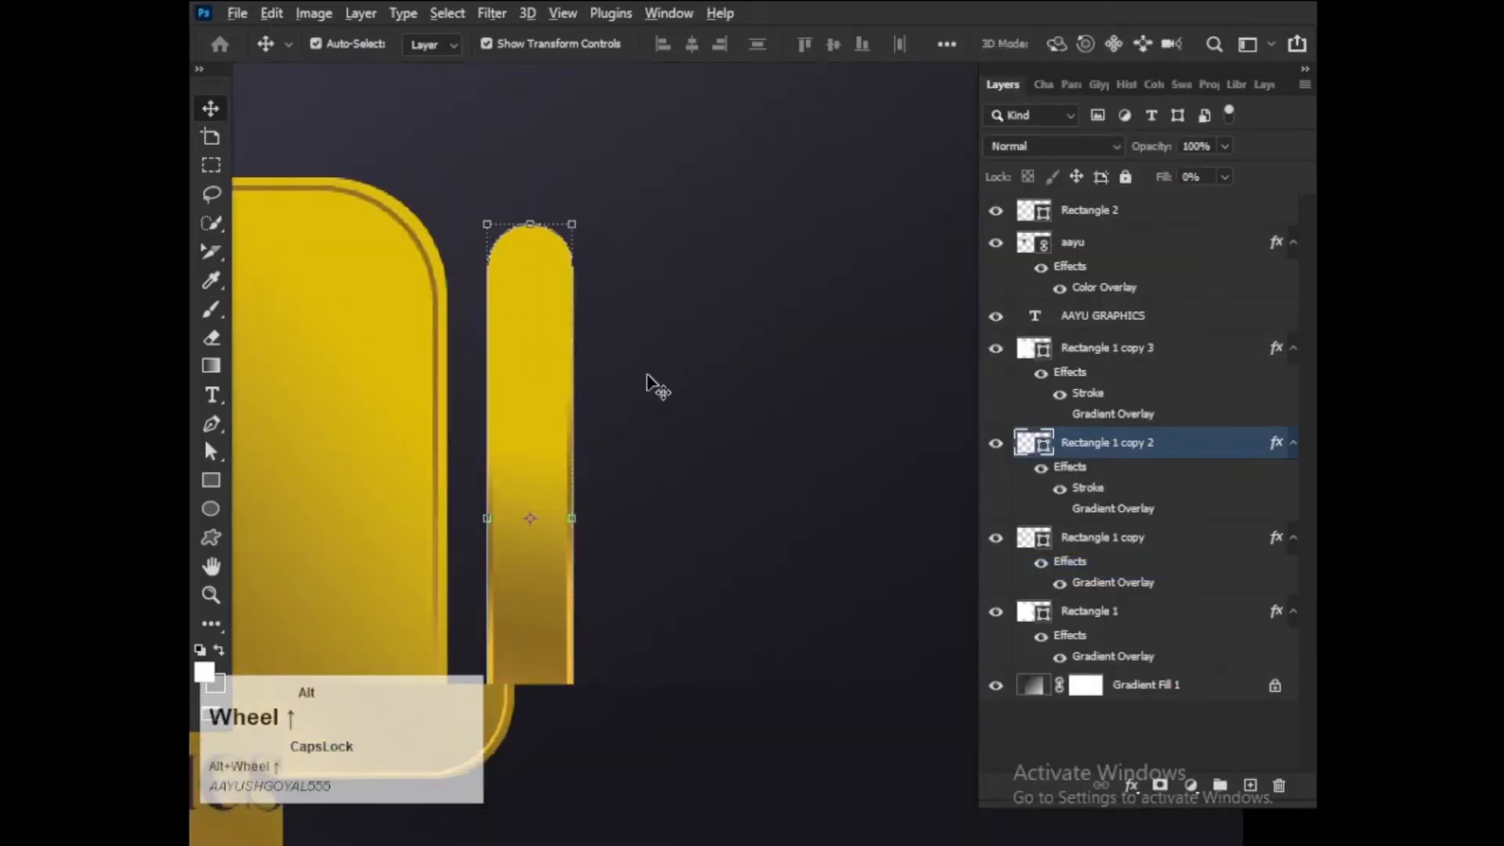
{"action": "left_click_drag", "start_coordinate": [636, 374], "coordinate": [757, 315]}
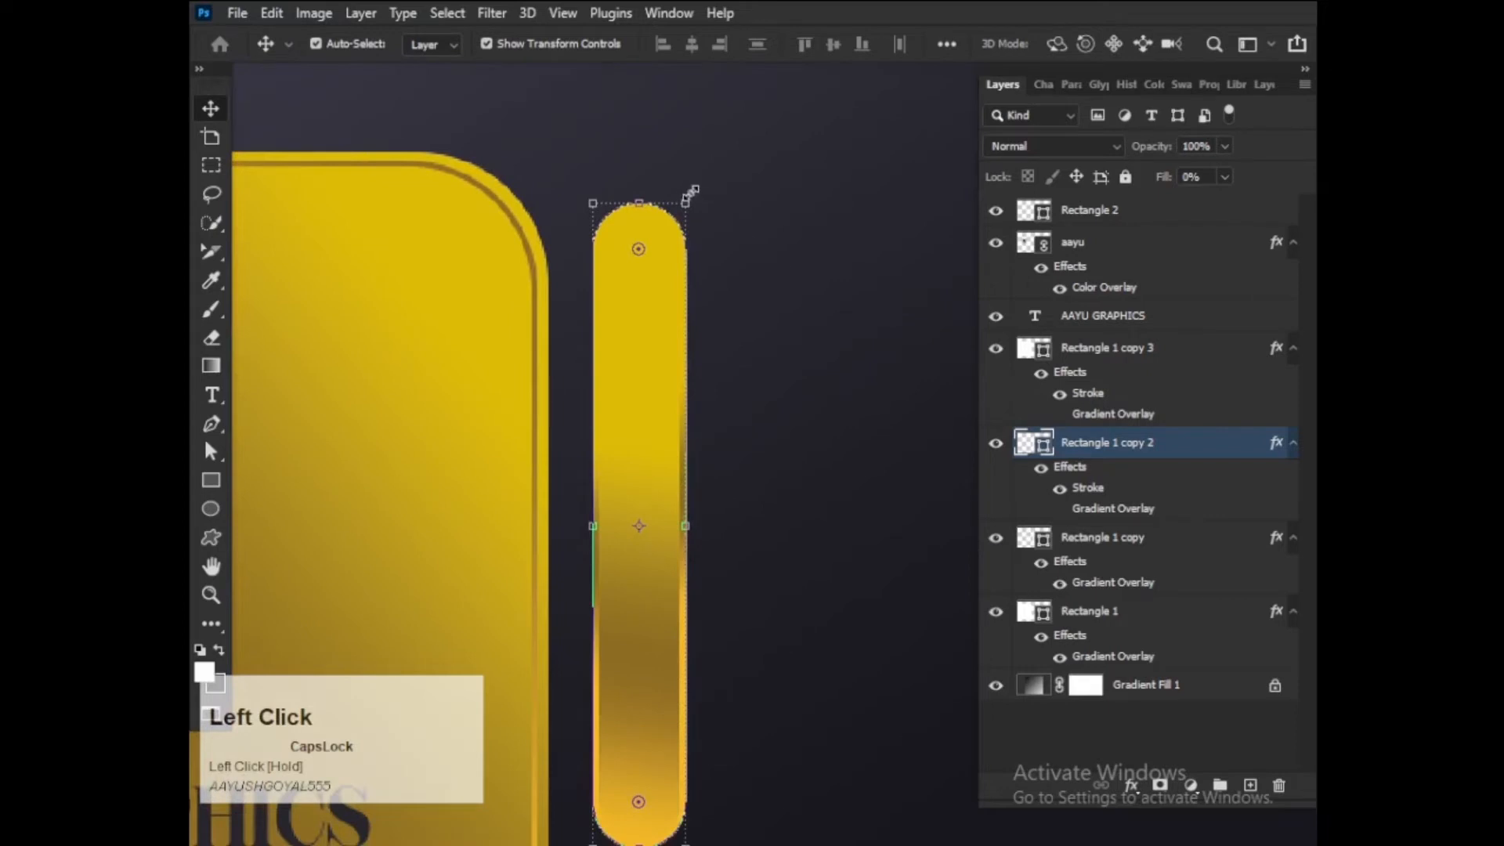
{"action": "left_click", "coordinate": [691, 191], "text": "shift"}
{"action": "left_click_drag", "start_coordinate": [691, 192], "coordinate": [598, 337]}
{"action": "key", "text": "Return"}
- Centre the stroked bar and the gold bar on each other both horizontally and vertically, and deselect them
{"action": "left_click", "coordinate": [754, 235]}
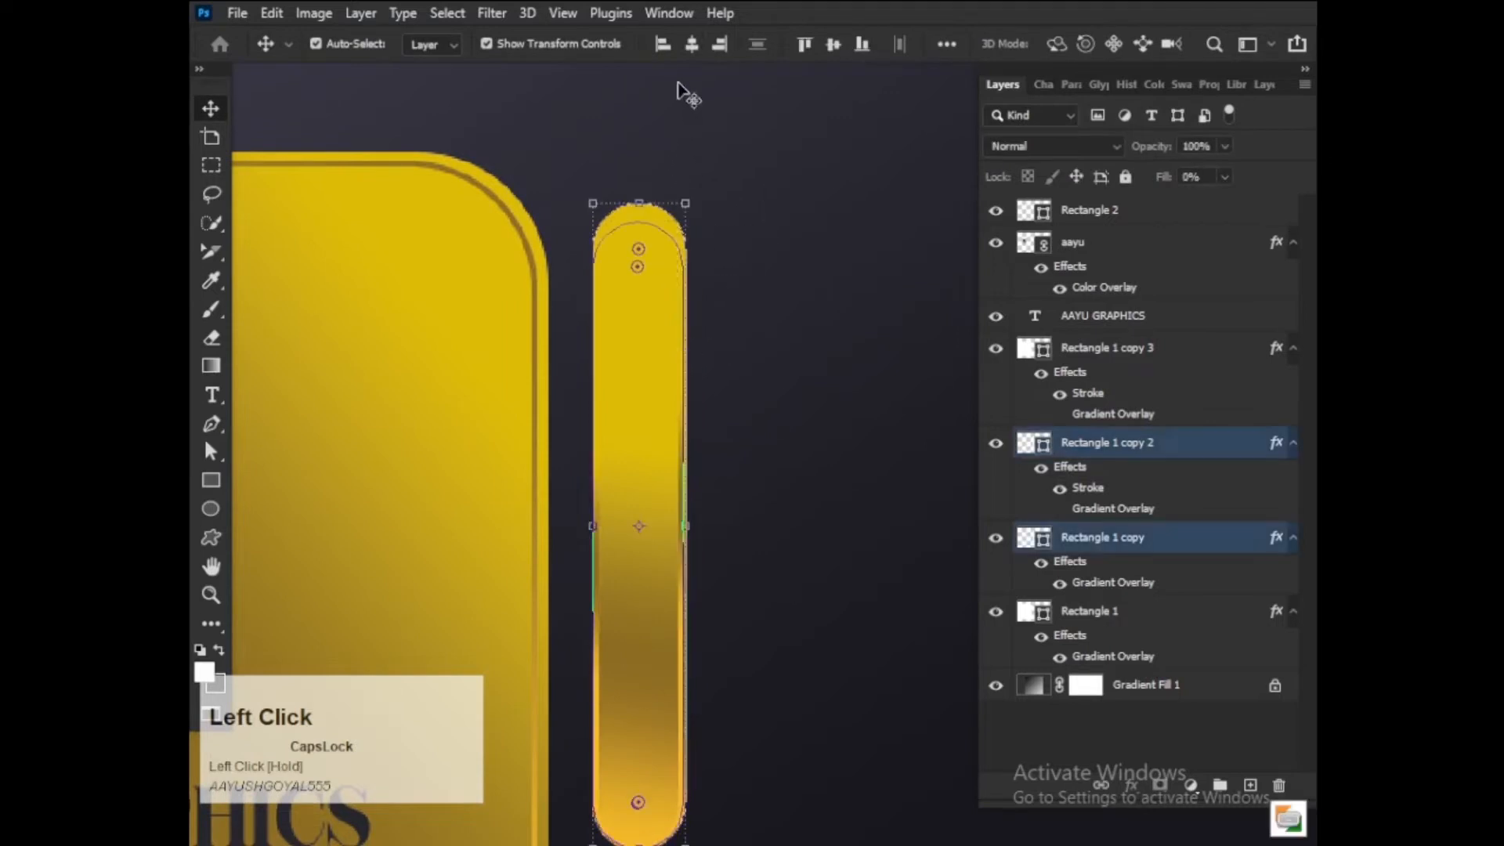
{"action": "left_click", "coordinate": [688, 45]}
{"action": "left_click", "coordinate": [835, 46]}
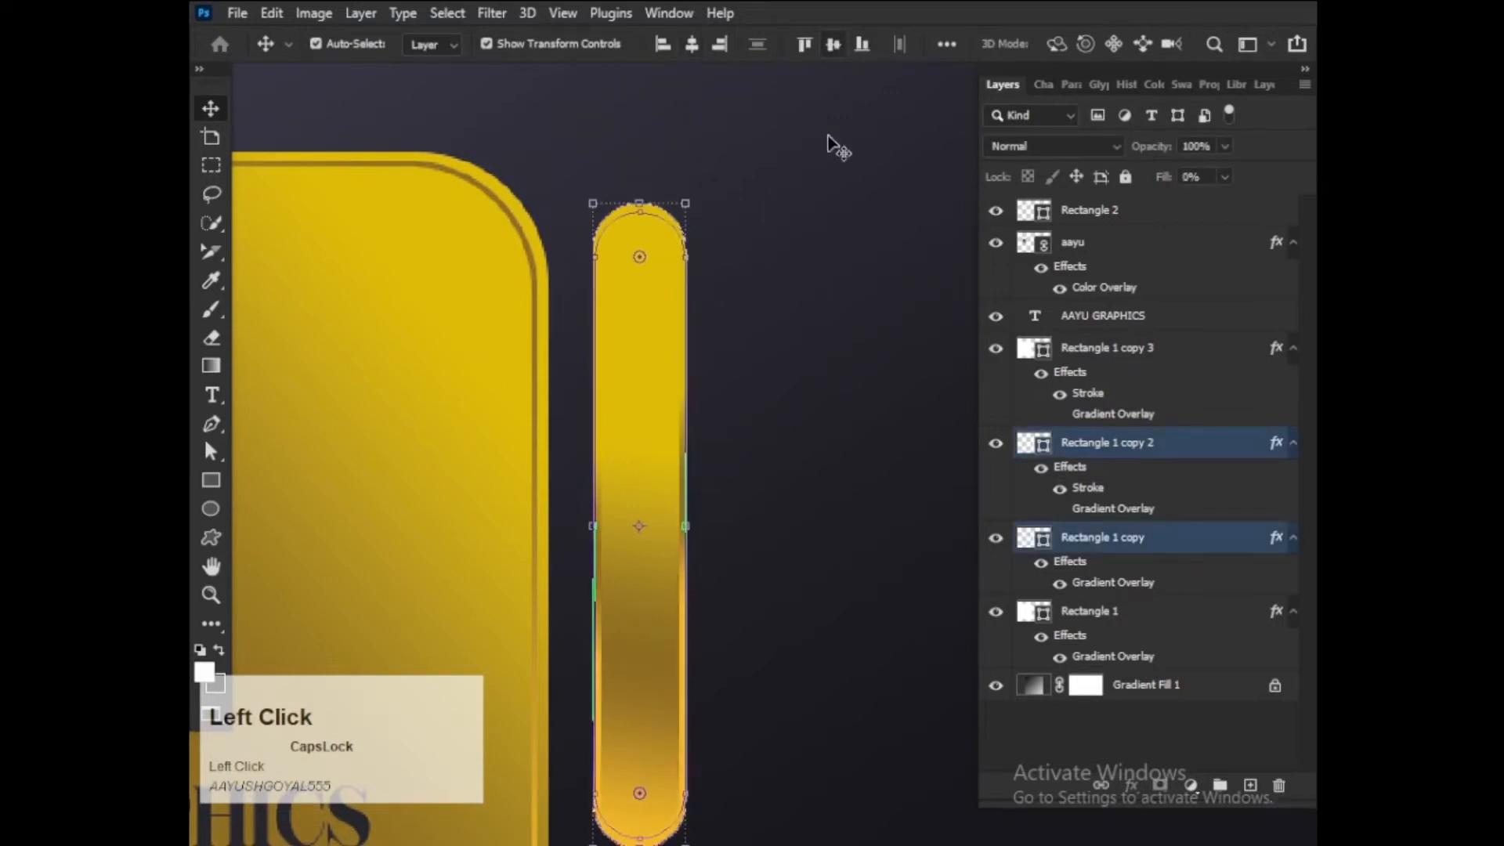
{"action": "left_click", "coordinate": [834, 235]}
{"action": "scroll", "coordinate": [782, 383], "scroll_direction": "down", "scroll_amount": 3, "text": "alt"}
{"action": "scroll", "coordinate": [786, 423], "scroll_direction": "down", "scroll_amount": 3, "text": "alt"}
{"action": "left_click_drag", "start_coordinate": [811, 380], "coordinate": [772, 420]}
{"action": "scroll", "coordinate": [797, 432], "scroll_direction": "down", "scroll_amount": 5, "text": "alt"}
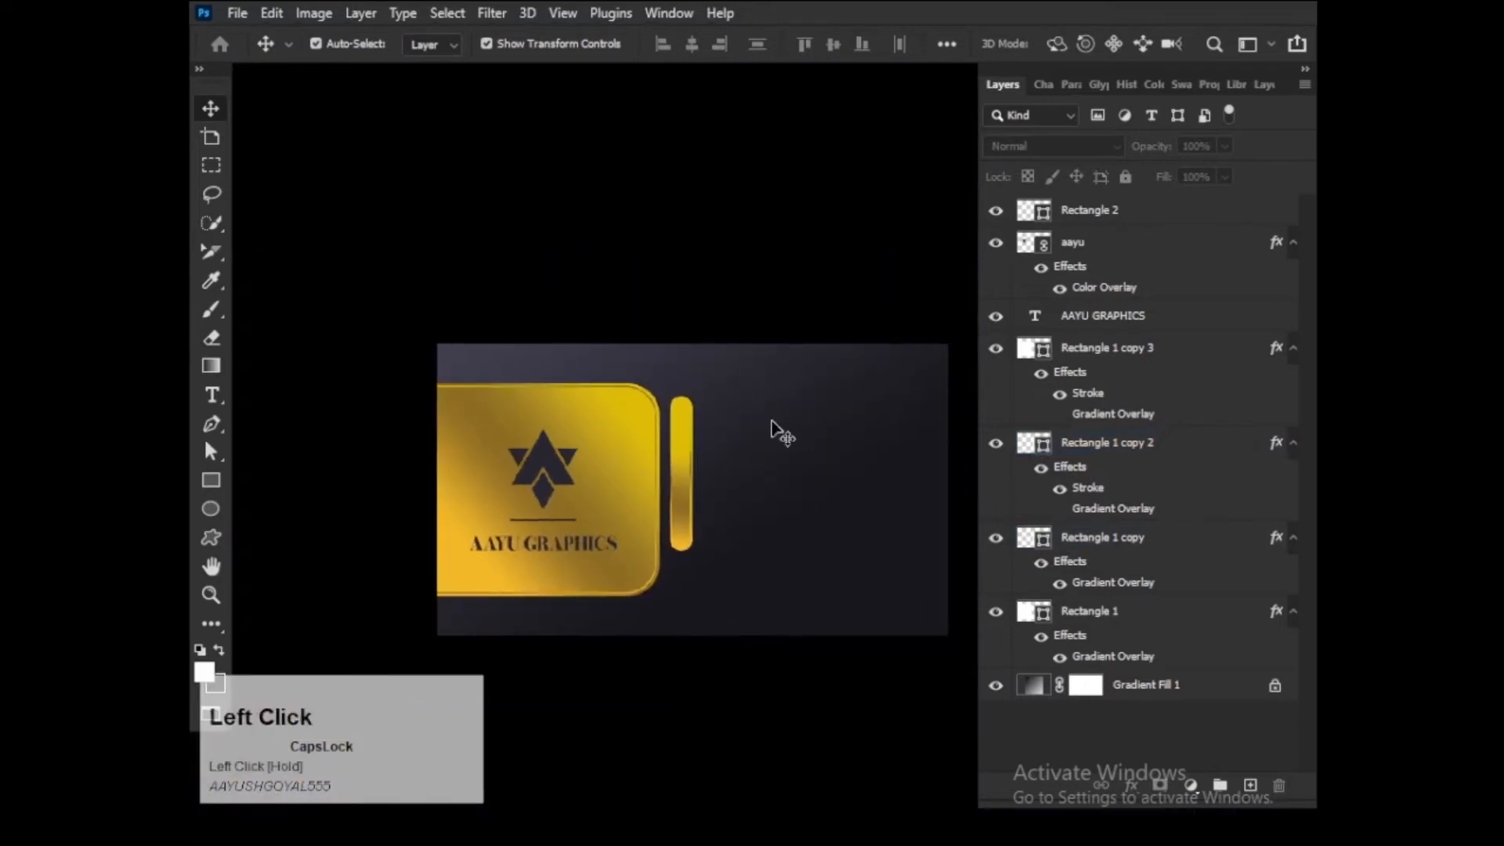
- Place the phone png image from the Downloads folder into the card as a linked file
{"action": "left_click", "coordinate": [237, 13]}
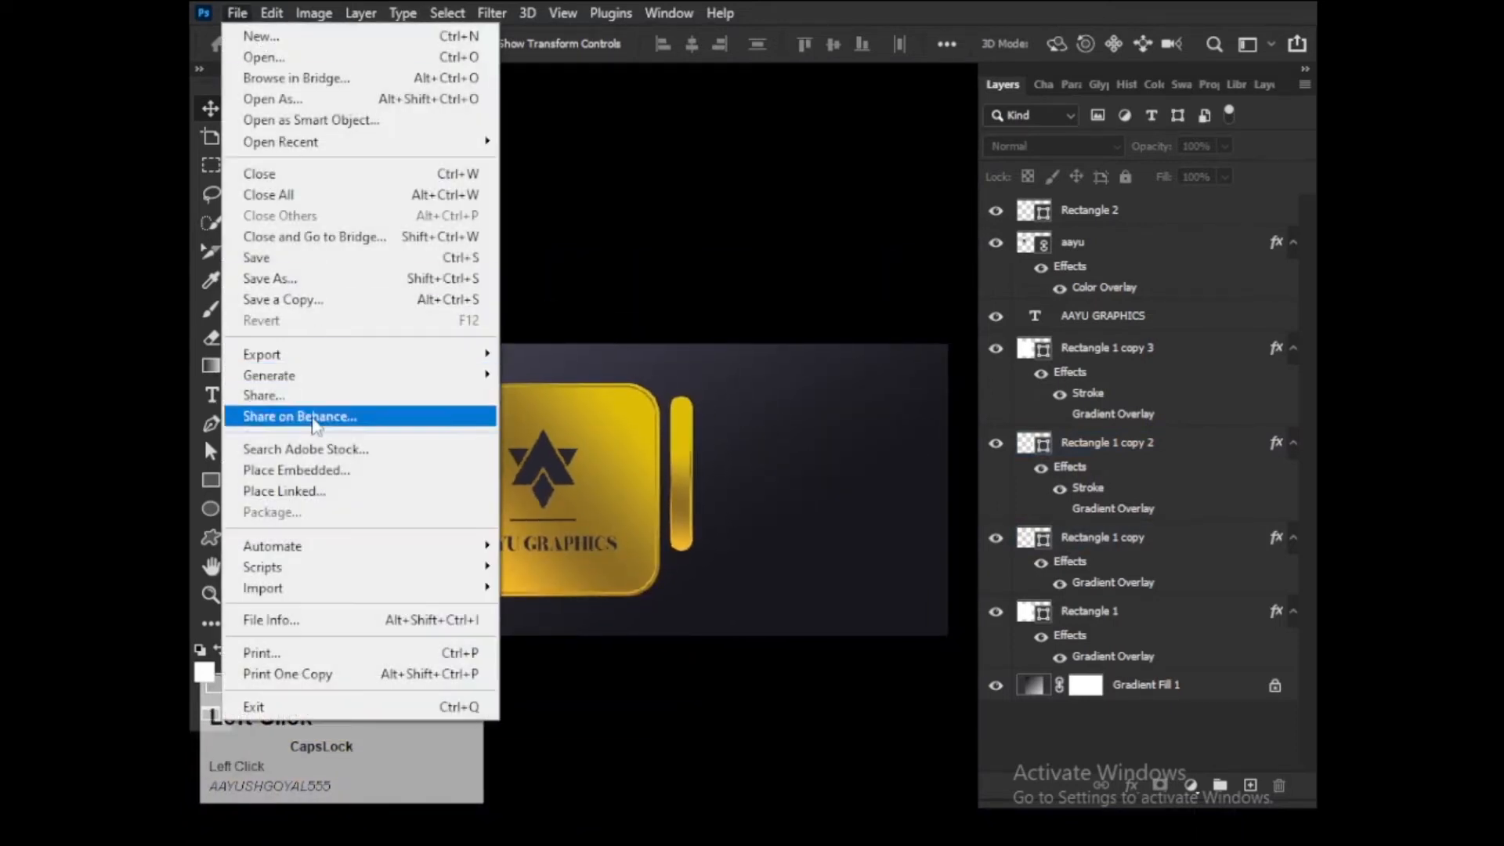
{"action": "left_click", "coordinate": [323, 492]}
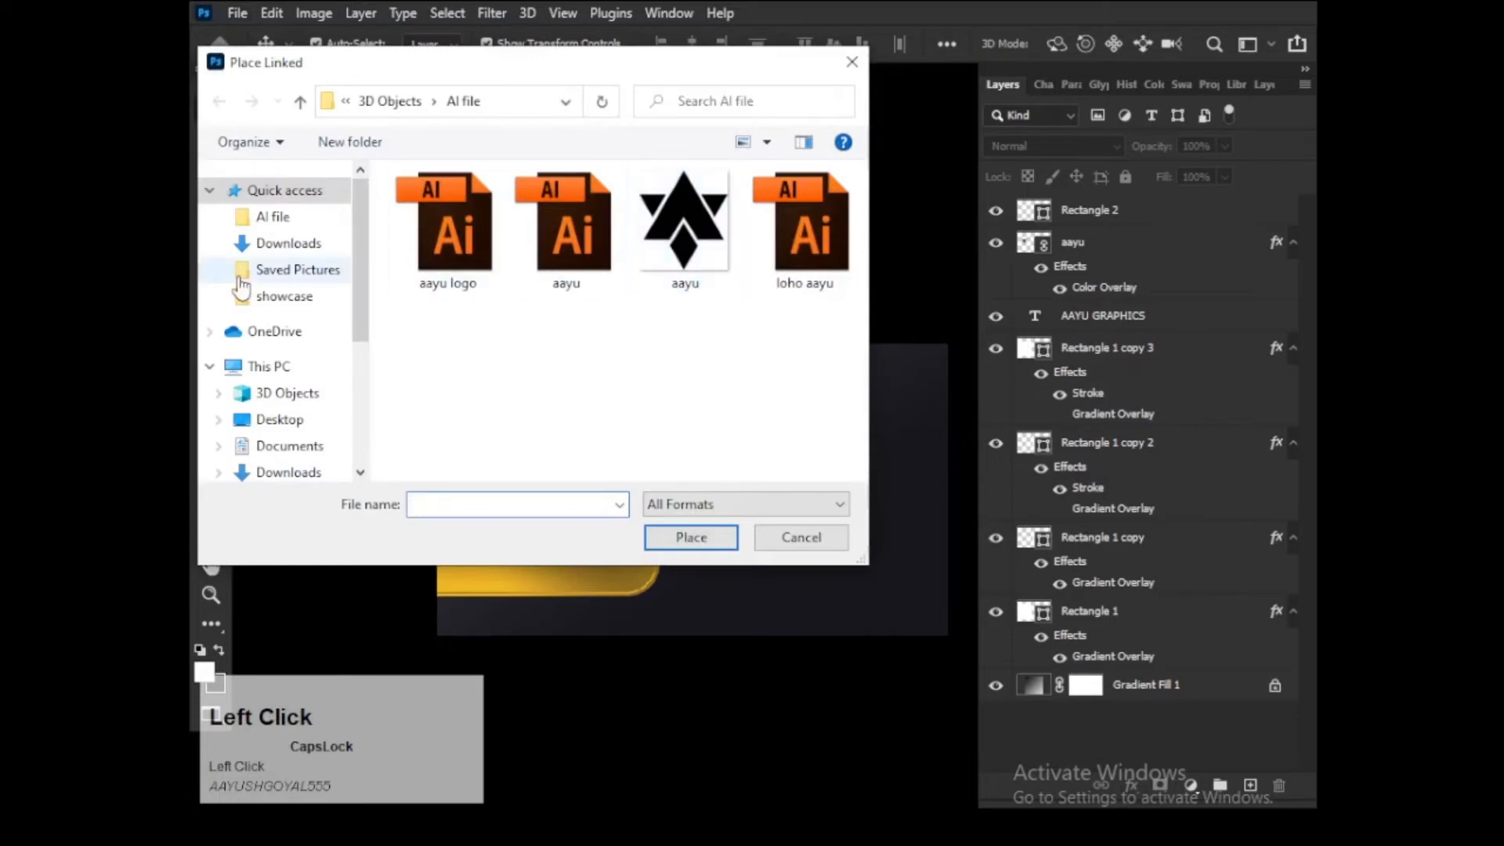
{"action": "left_click", "coordinate": [278, 472]}
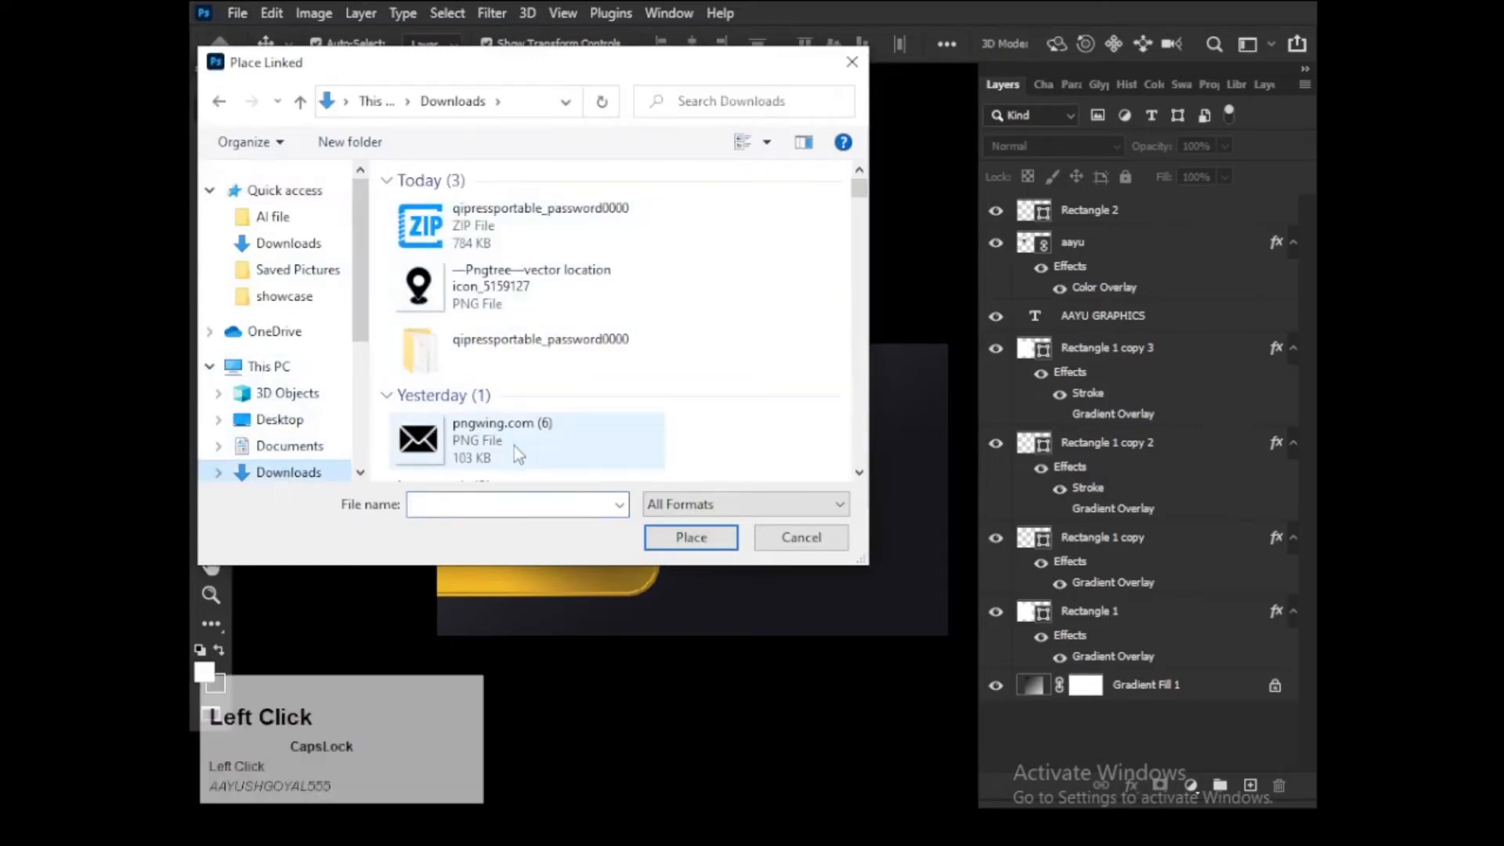
{"action": "scroll", "coordinate": [562, 262], "scroll_direction": "down", "scroll_amount": 5}
{"action": "scroll", "coordinate": [552, 279], "scroll_direction": "down", "scroll_amount": 10}
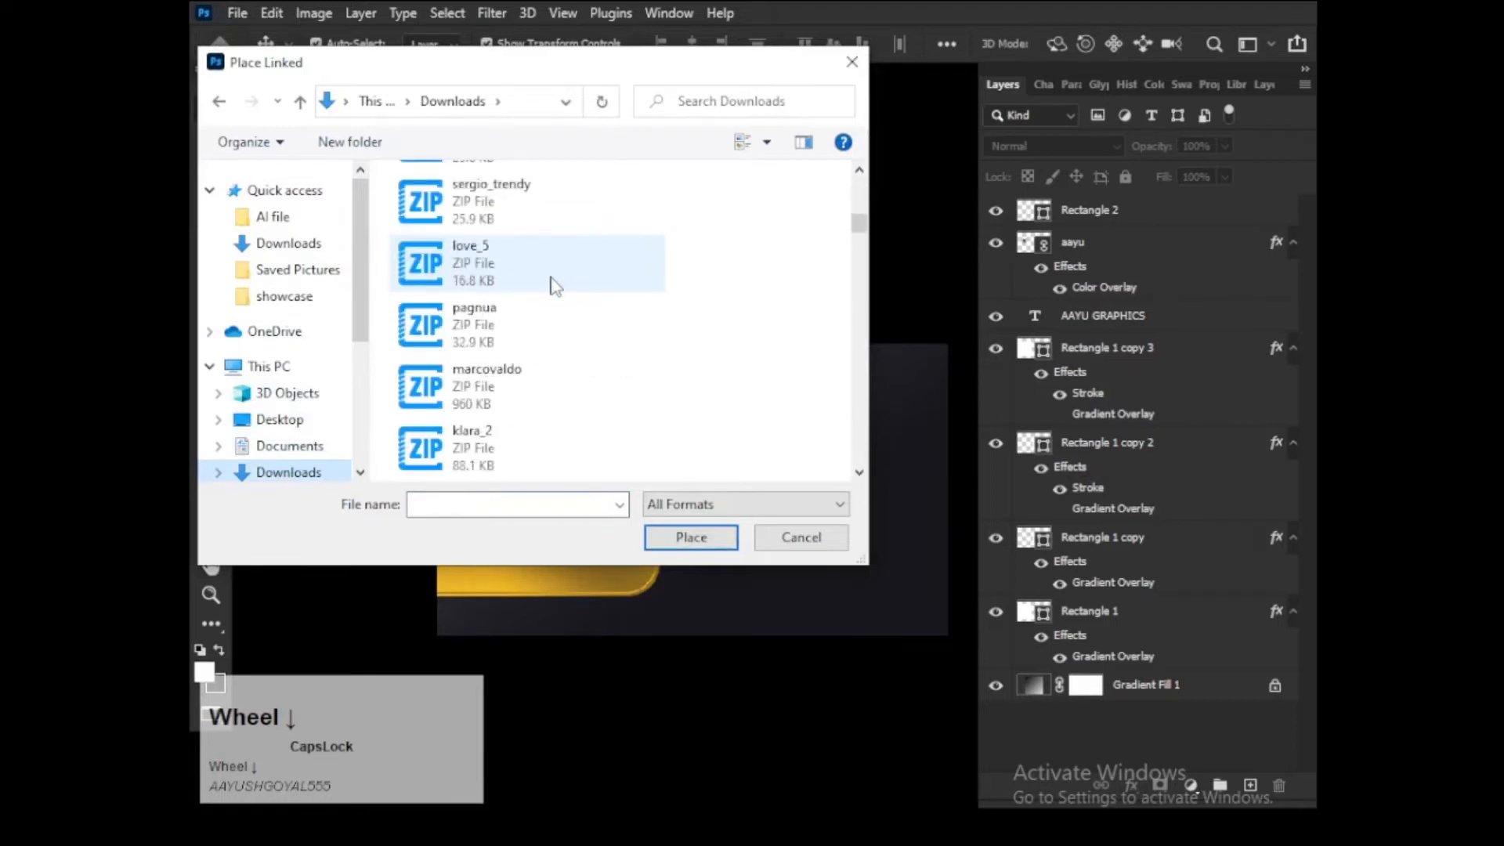
{"action": "scroll", "coordinate": [554, 284], "scroll_direction": "down", "scroll_amount": 12}
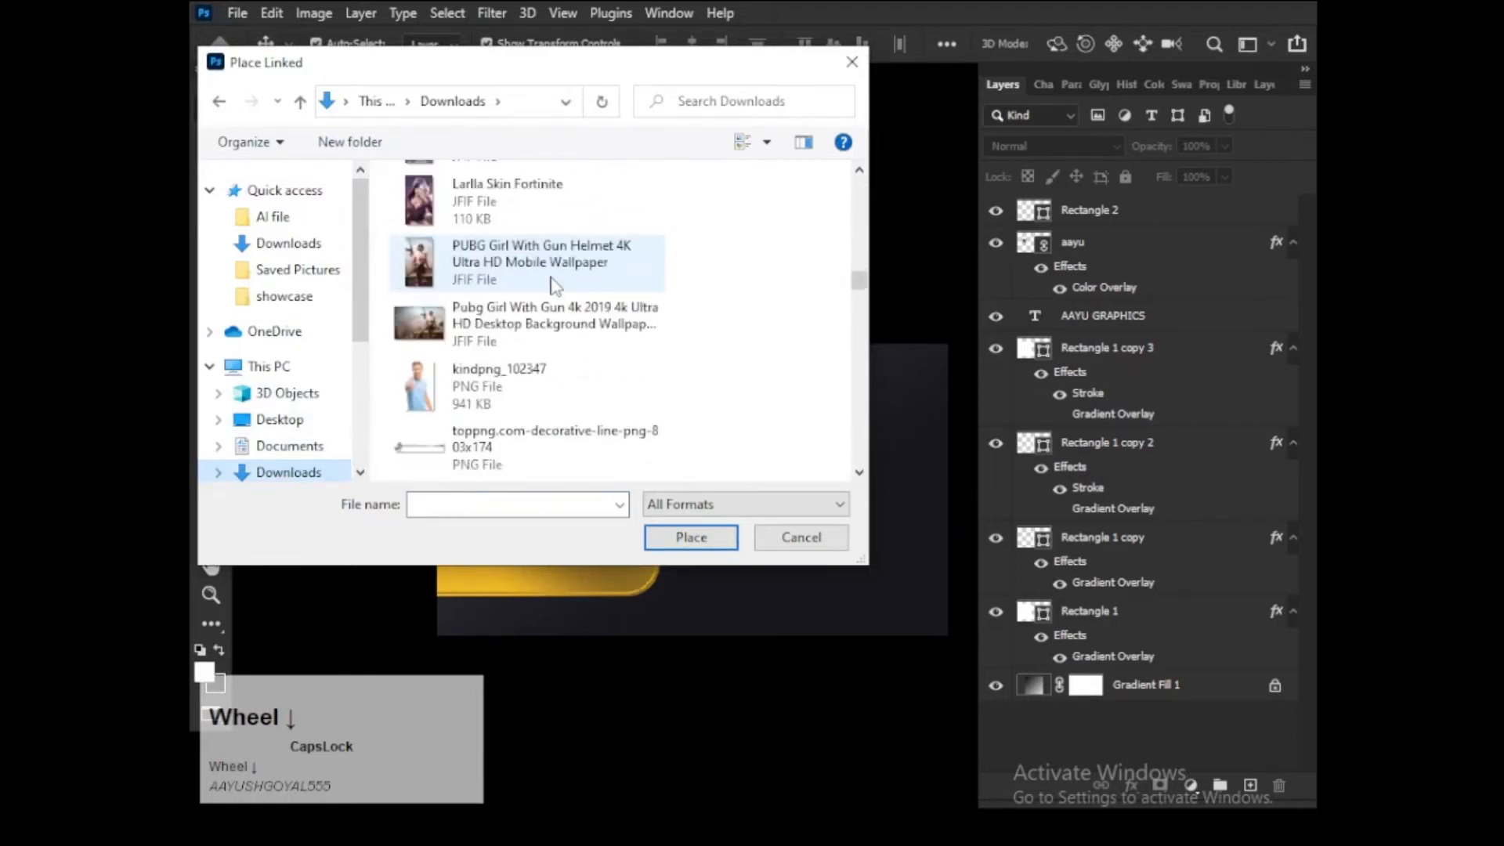
{"action": "left_click", "coordinate": [553, 284]}
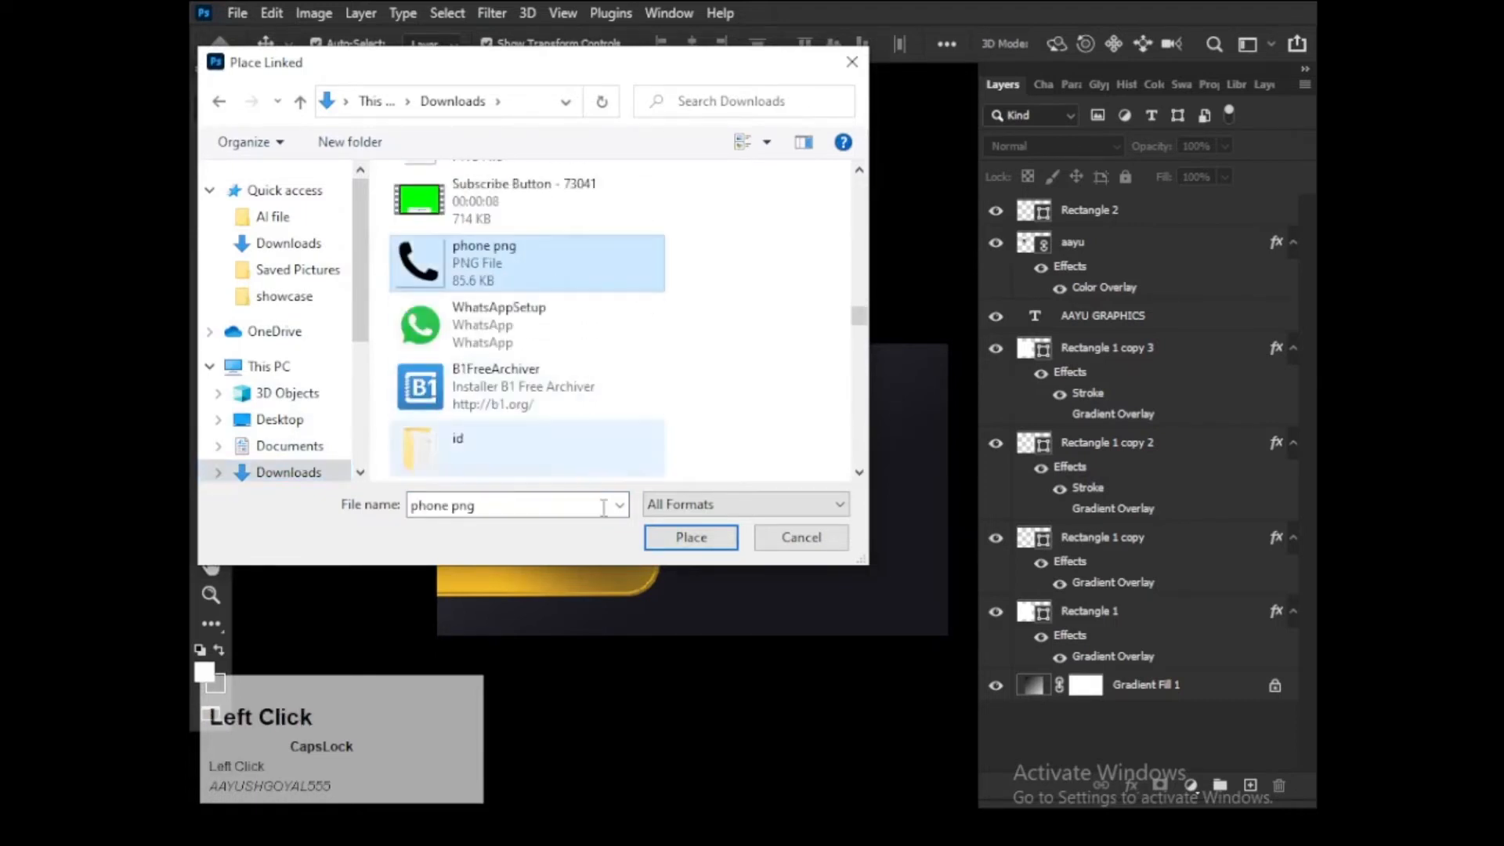
{"action": "left_click", "coordinate": [666, 541]}
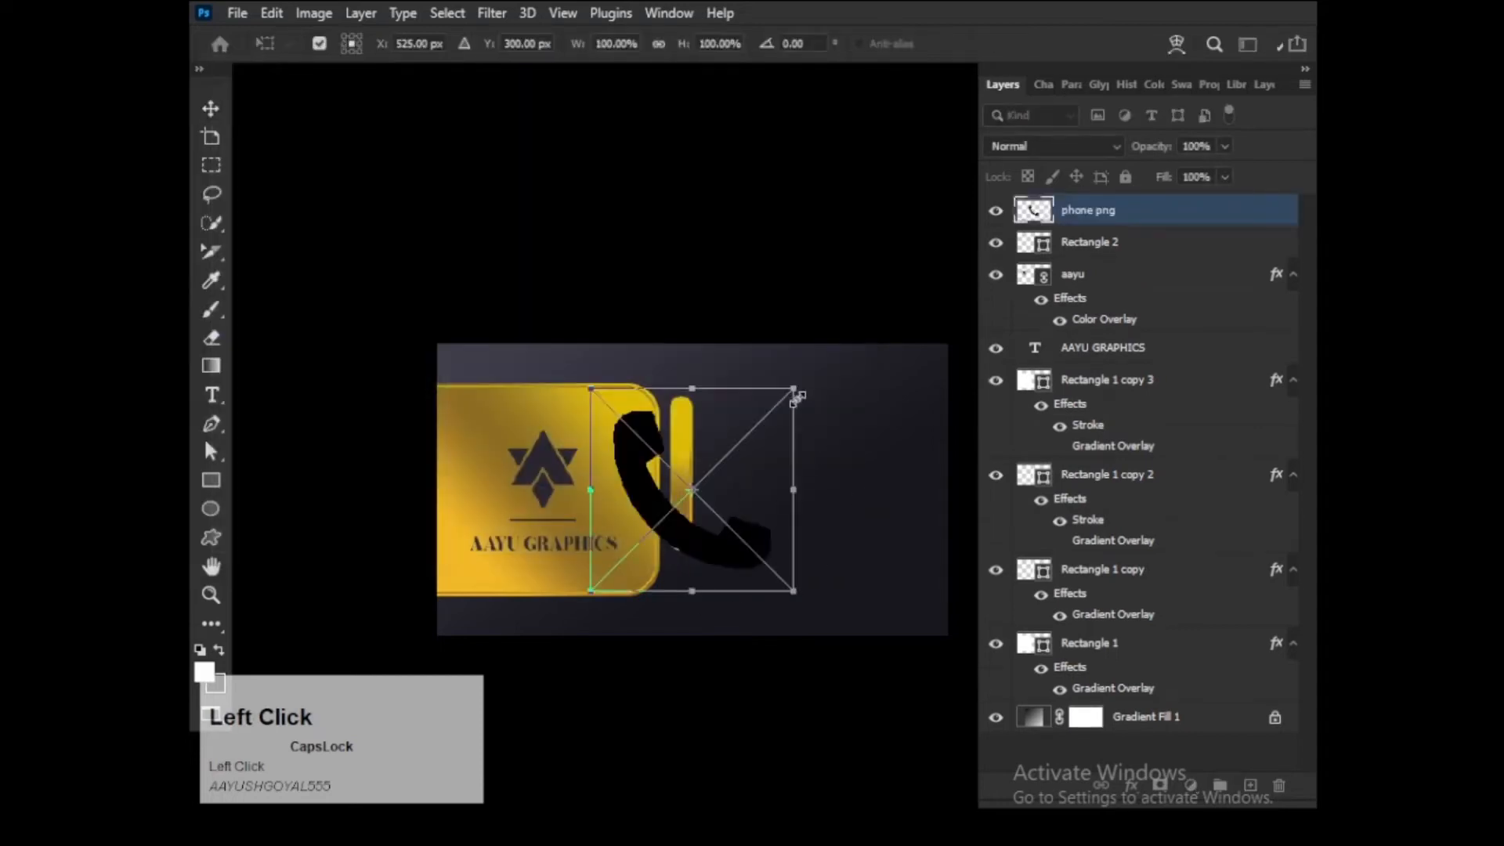
- Scale the placed phone icon down to about 8.6%, commit the placement and deselect it
{"action": "left_click_drag", "start_coordinate": [797, 397], "coordinate": [613, 581]}
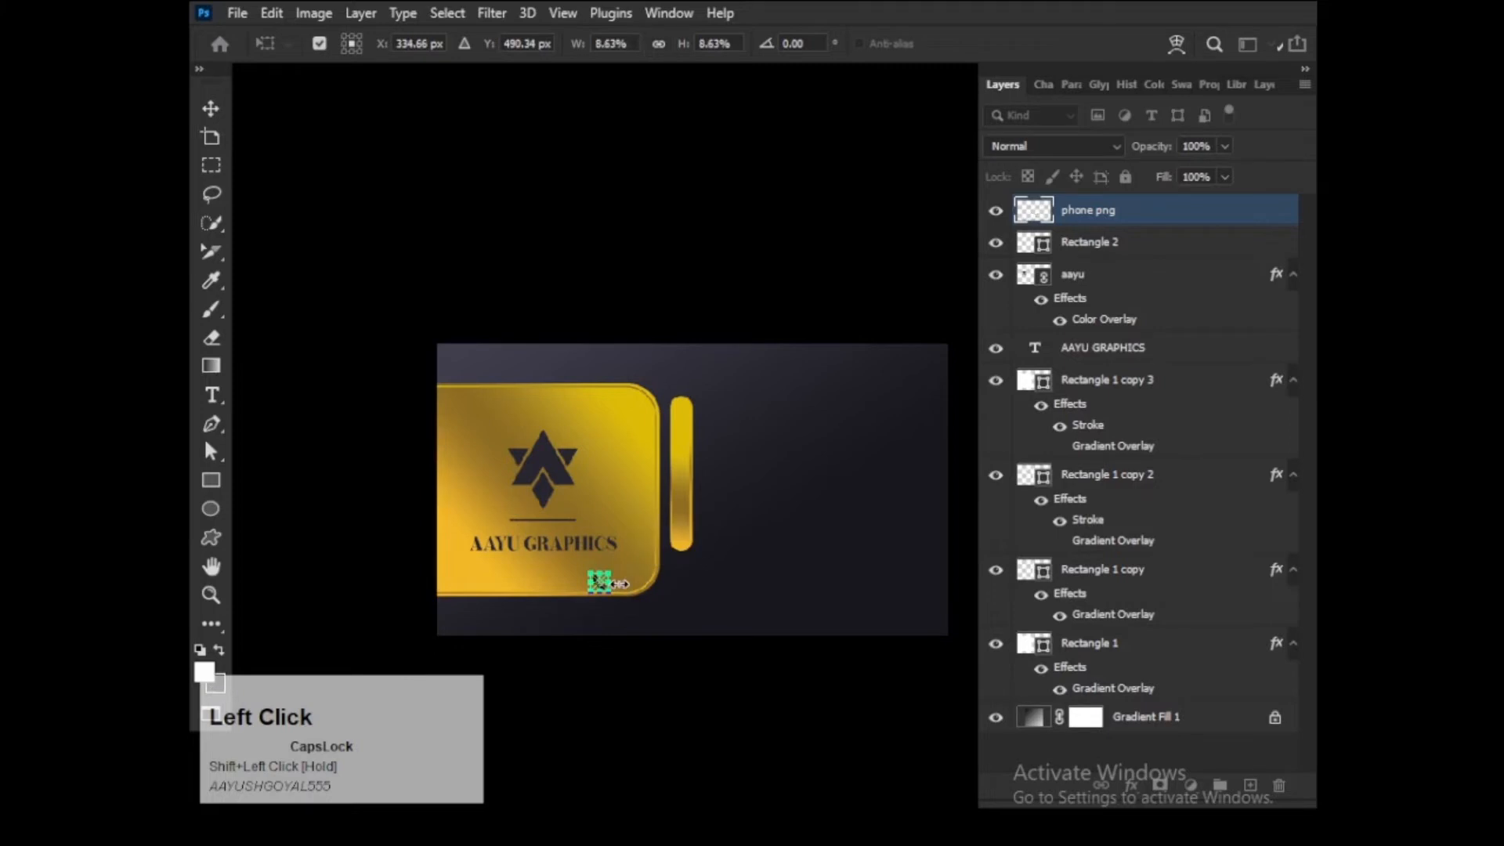
{"action": "key", "text": "Return"}
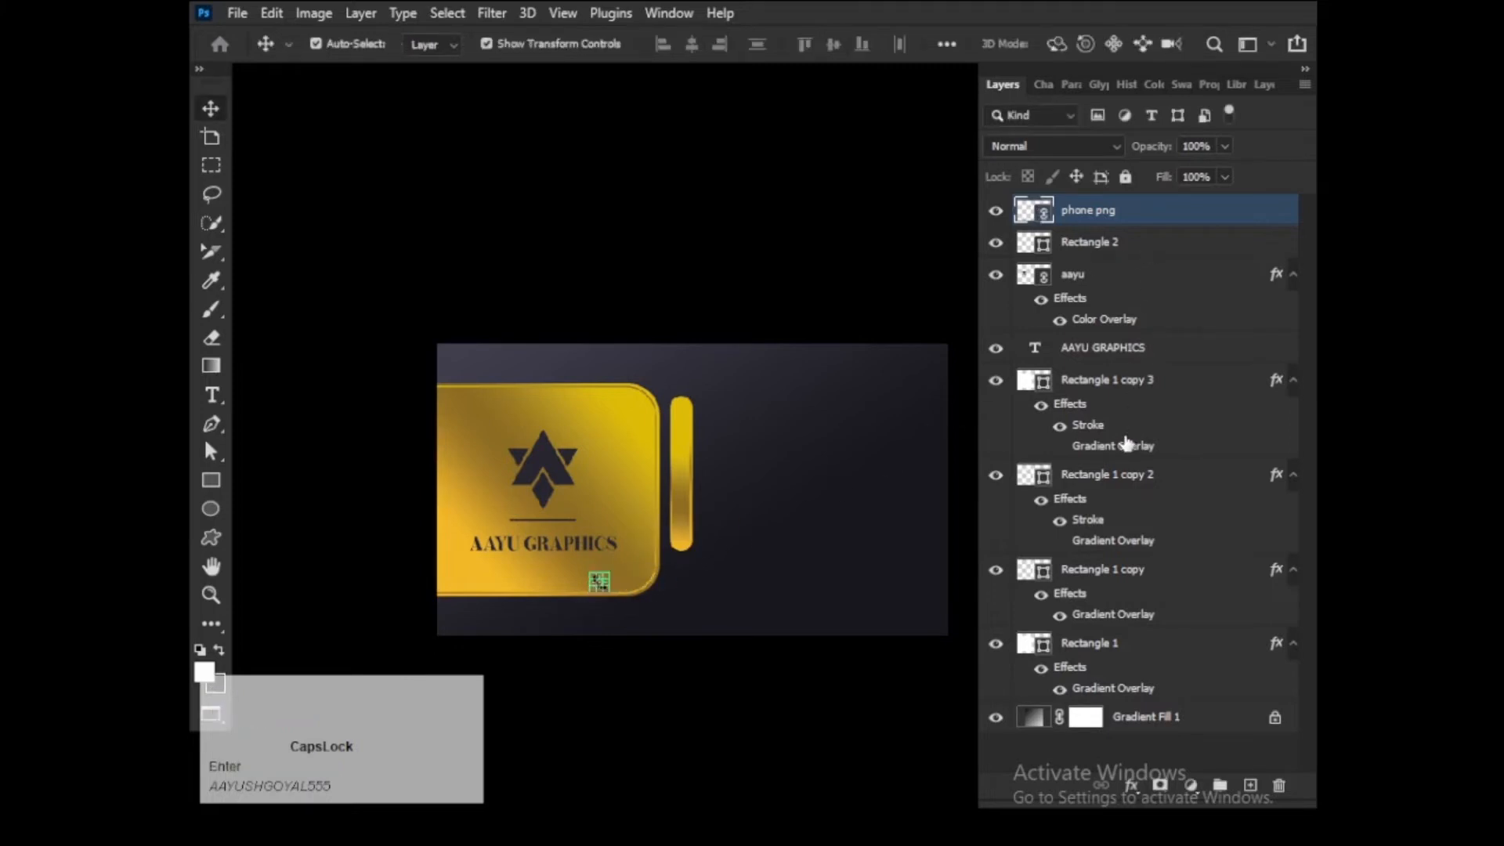
{"action": "key", "text": "alt"}
{"action": "left_click", "coordinate": [854, 424]}
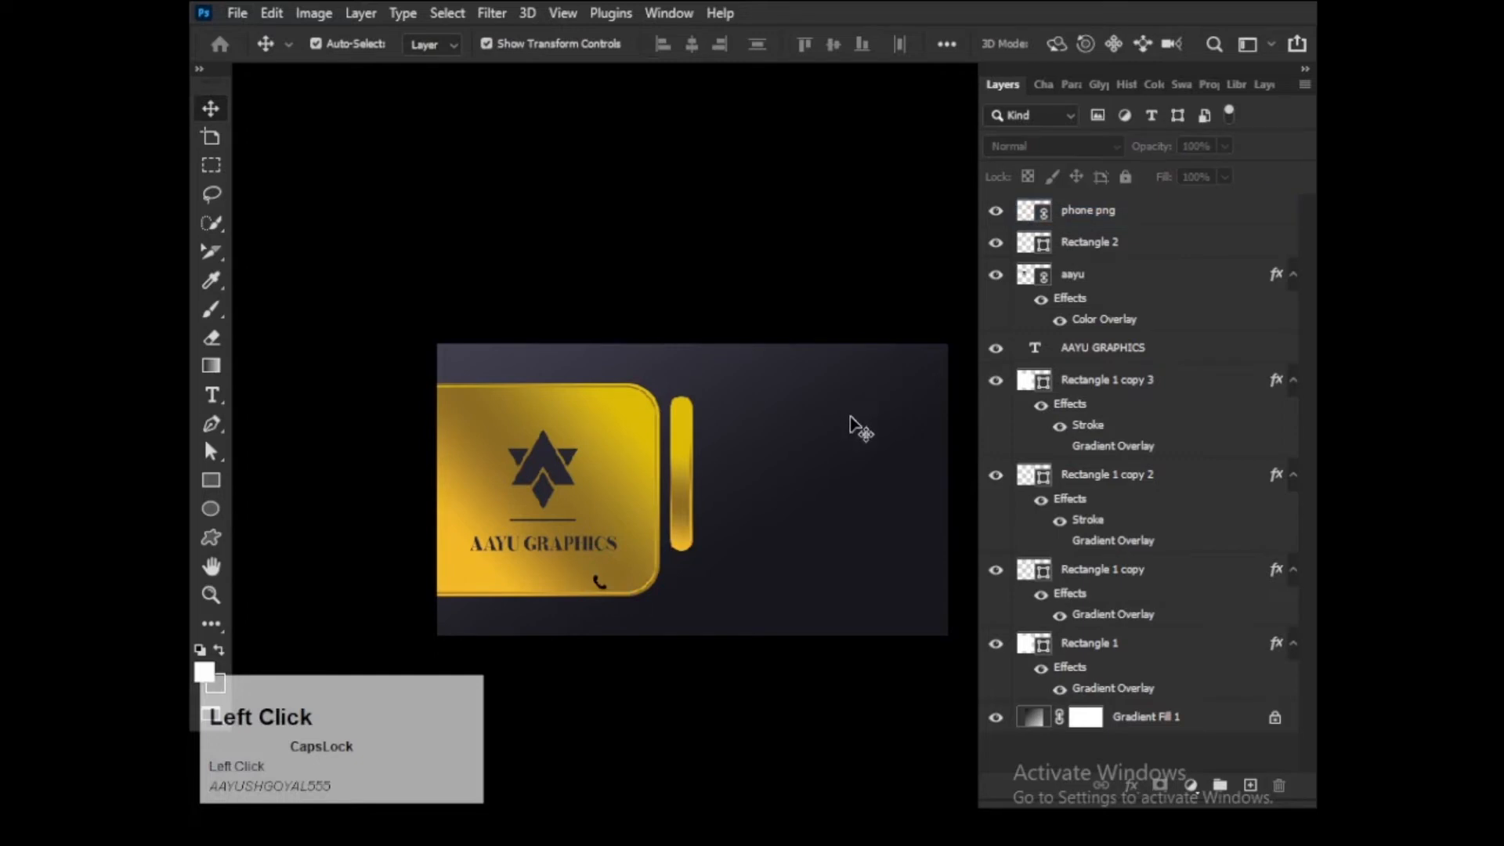
- Copy the aayu logo's Color Overlay style onto the phone png layer and select that layer
{"action": "left_click", "coordinate": [1121, 356]}
{"action": "left_click", "coordinate": [1123, 389]}
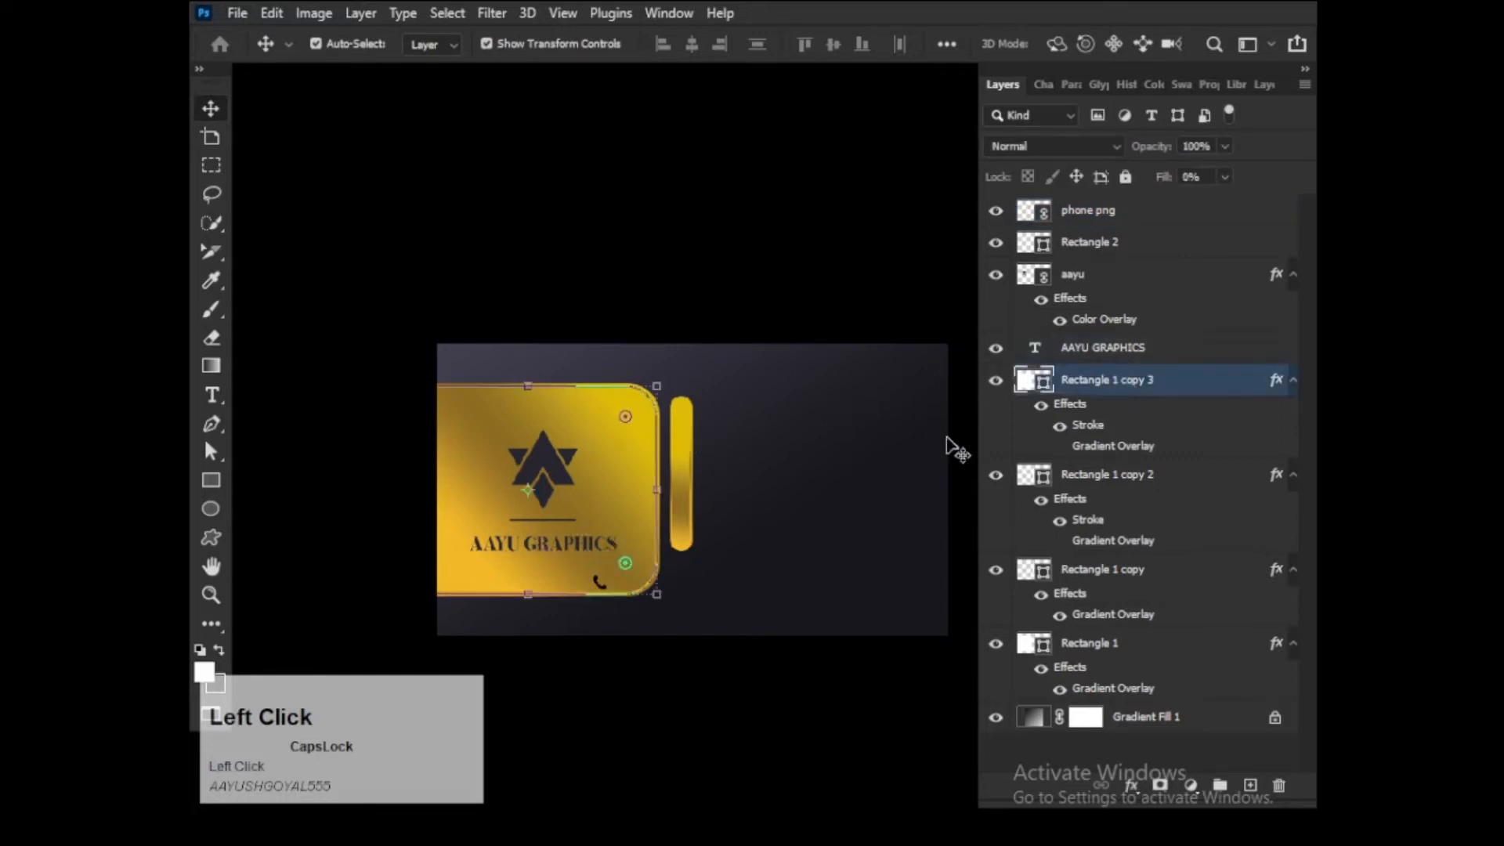
{"action": "left_click", "coordinate": [546, 467]}
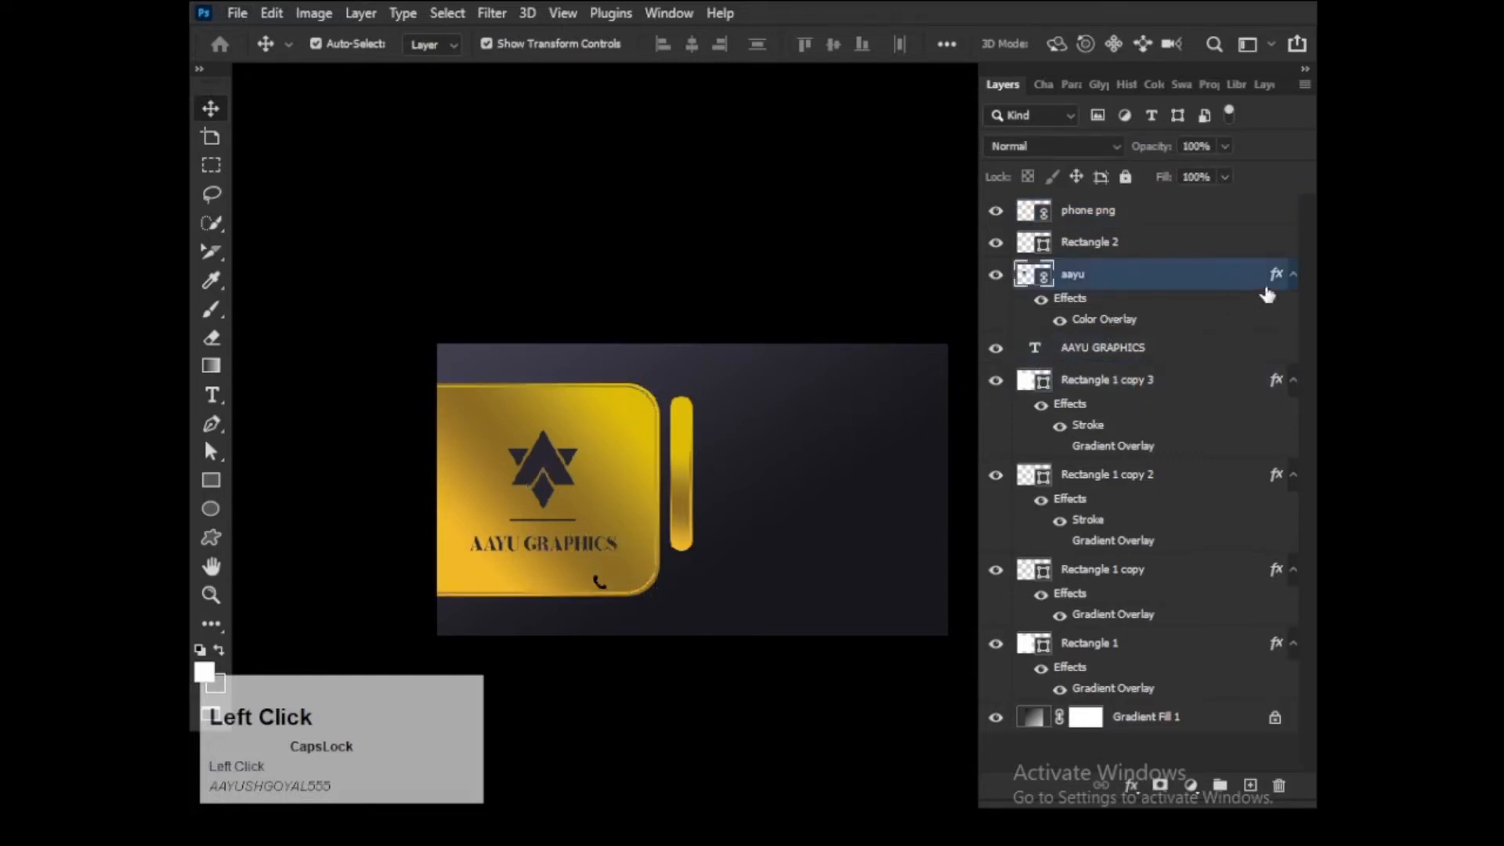
{"action": "left_click_drag", "start_coordinate": [1277, 275], "coordinate": [1262, 216]}
{"action": "left_click", "coordinate": [1105, 213]}
- Hide the transform controls and move the phone icon onto the upper part of the gold bar
{"action": "scroll", "coordinate": [670, 474], "scroll_direction": "up", "scroll_amount": 2}
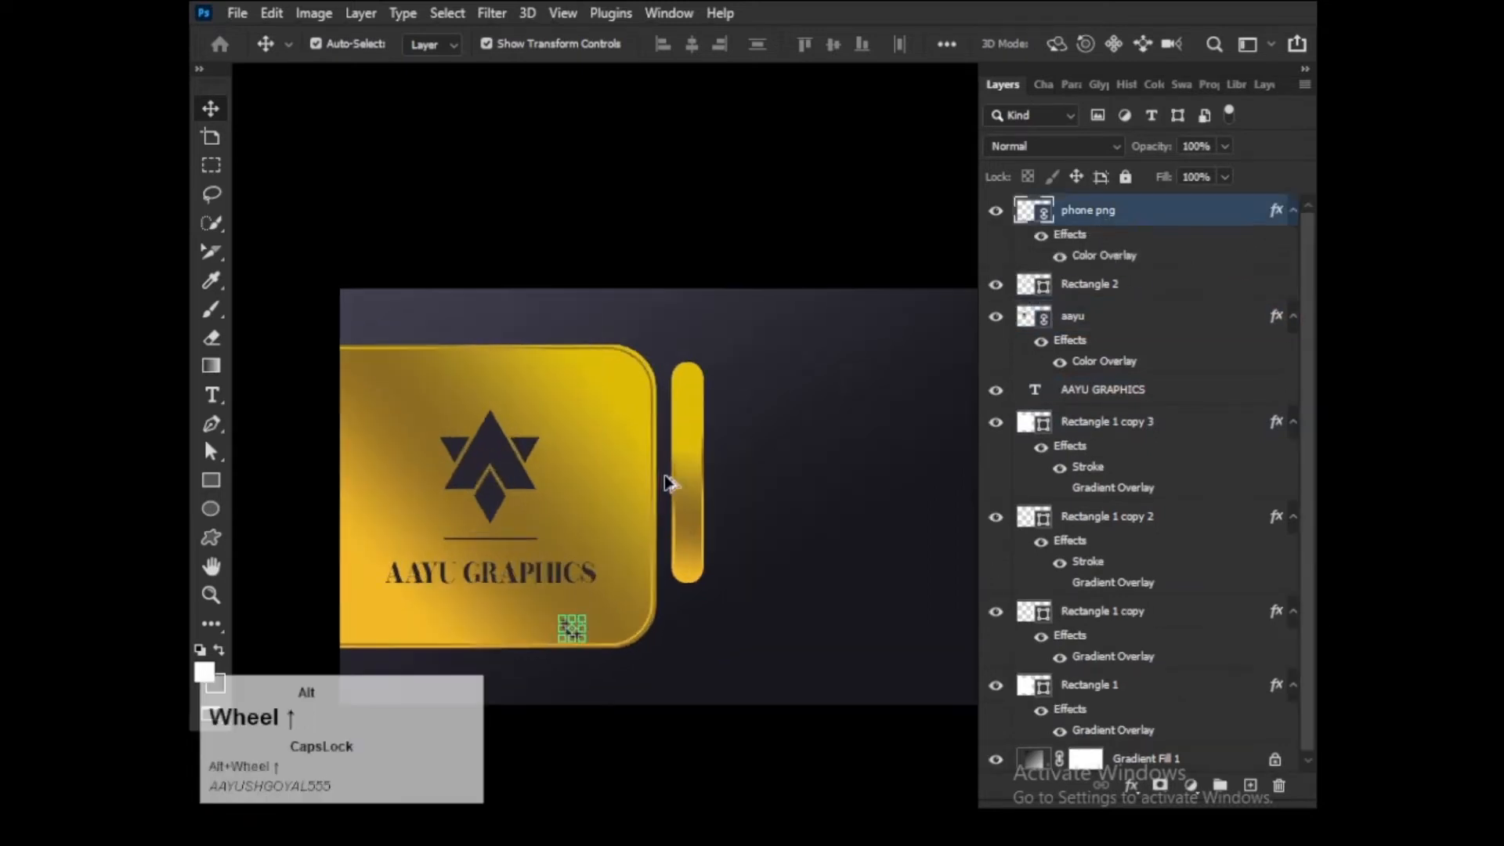
{"action": "left_click", "coordinate": [487, 44]}
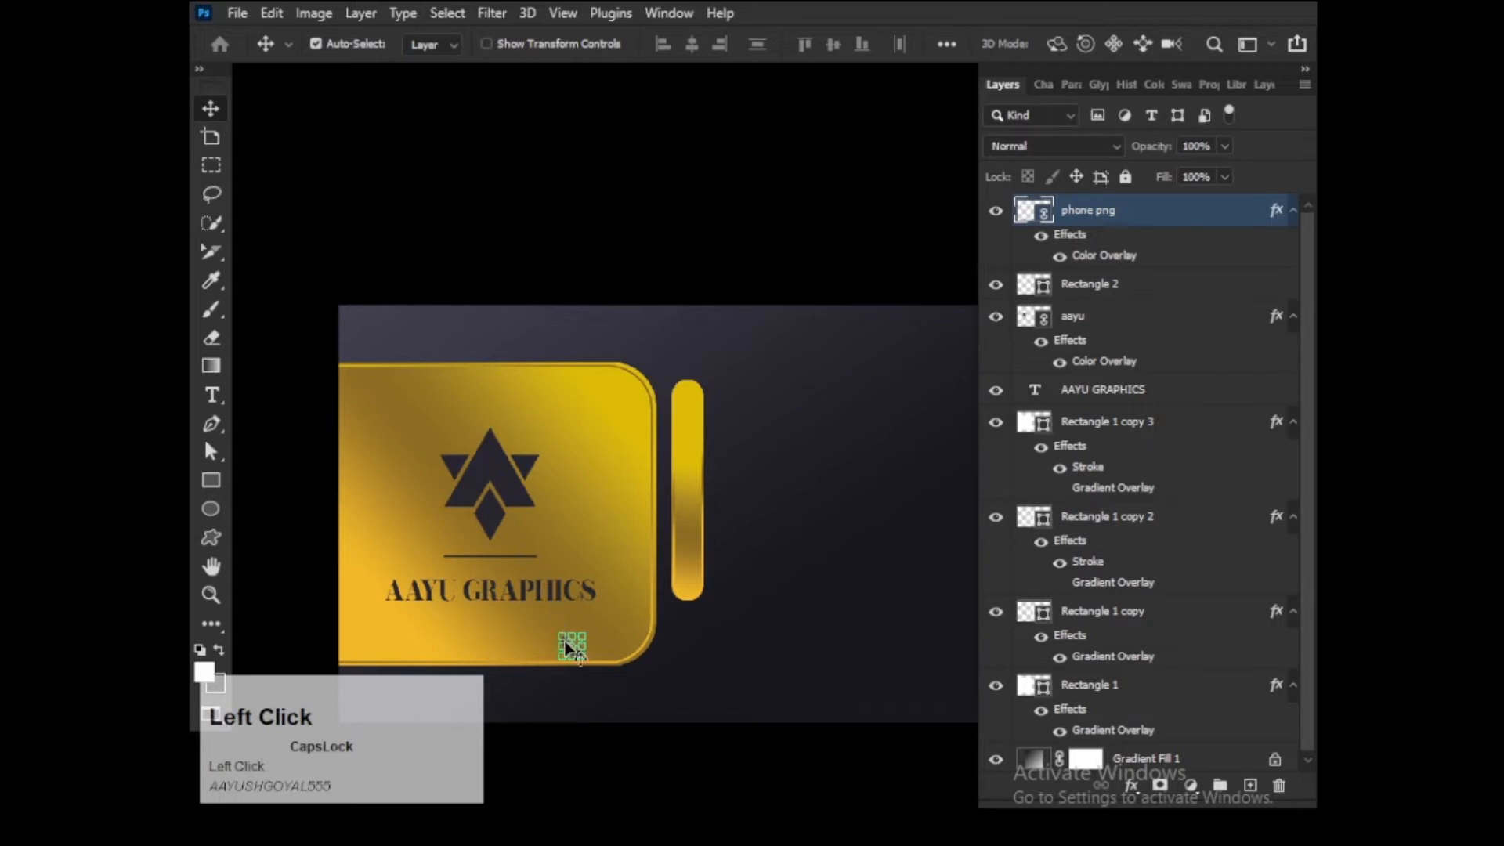
{"action": "left_click_drag", "start_coordinate": [570, 647], "coordinate": [689, 420]}
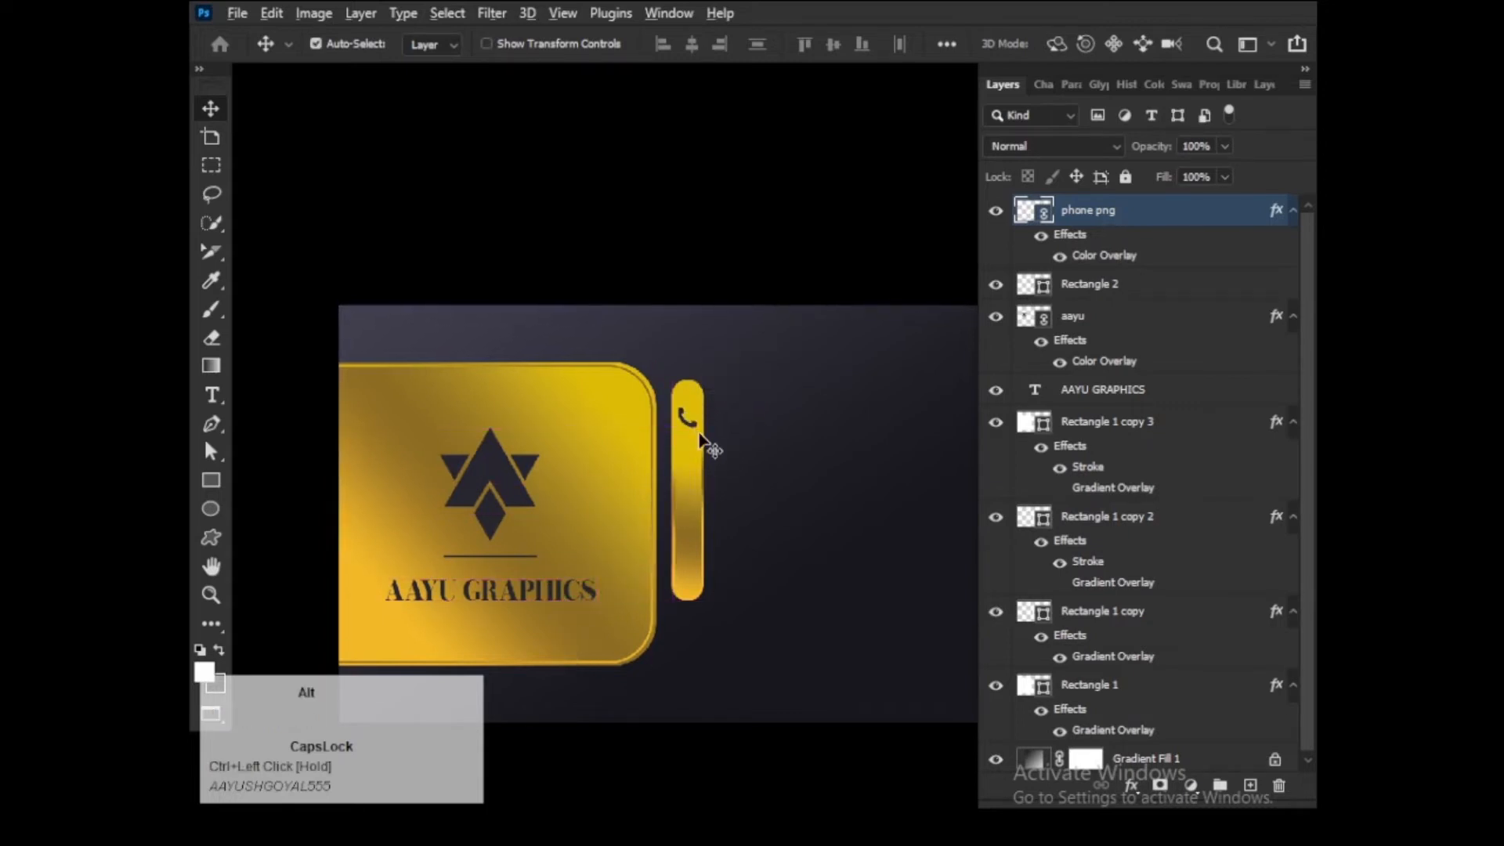
{"action": "scroll", "coordinate": [699, 437], "scroll_direction": "up", "scroll_amount": 3}
{"action": "left_click", "coordinate": [664, 435]}
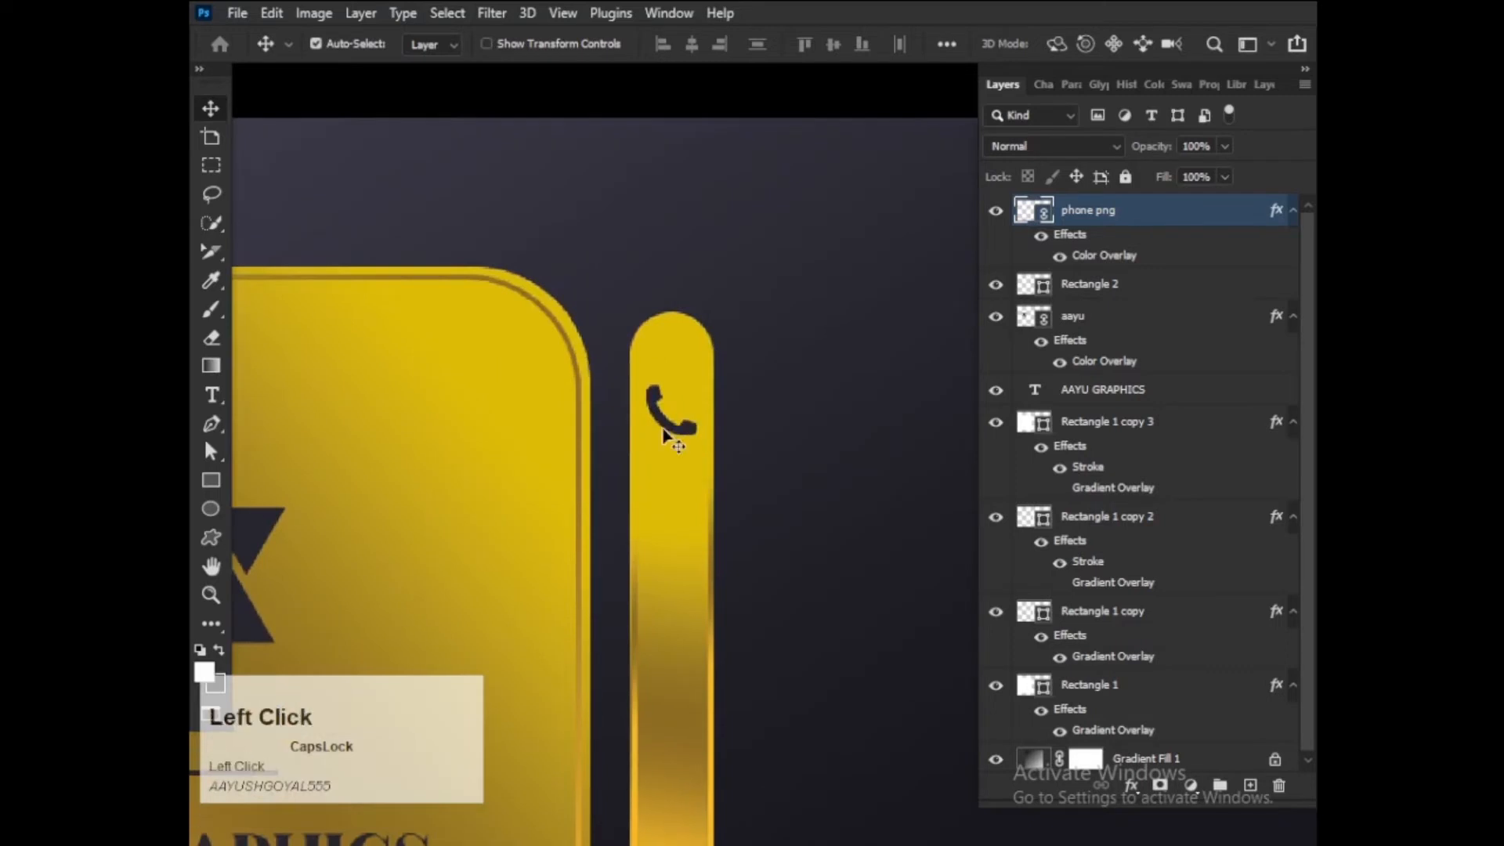
- Show the transform controls, shrink the phone icon to about 7.8%, and nudge it slightly higher on the gold bar
{"action": "left_click", "coordinate": [487, 45]}
{"action": "scroll", "coordinate": [548, 262], "scroll_direction": "down", "scroll_amount": 3}
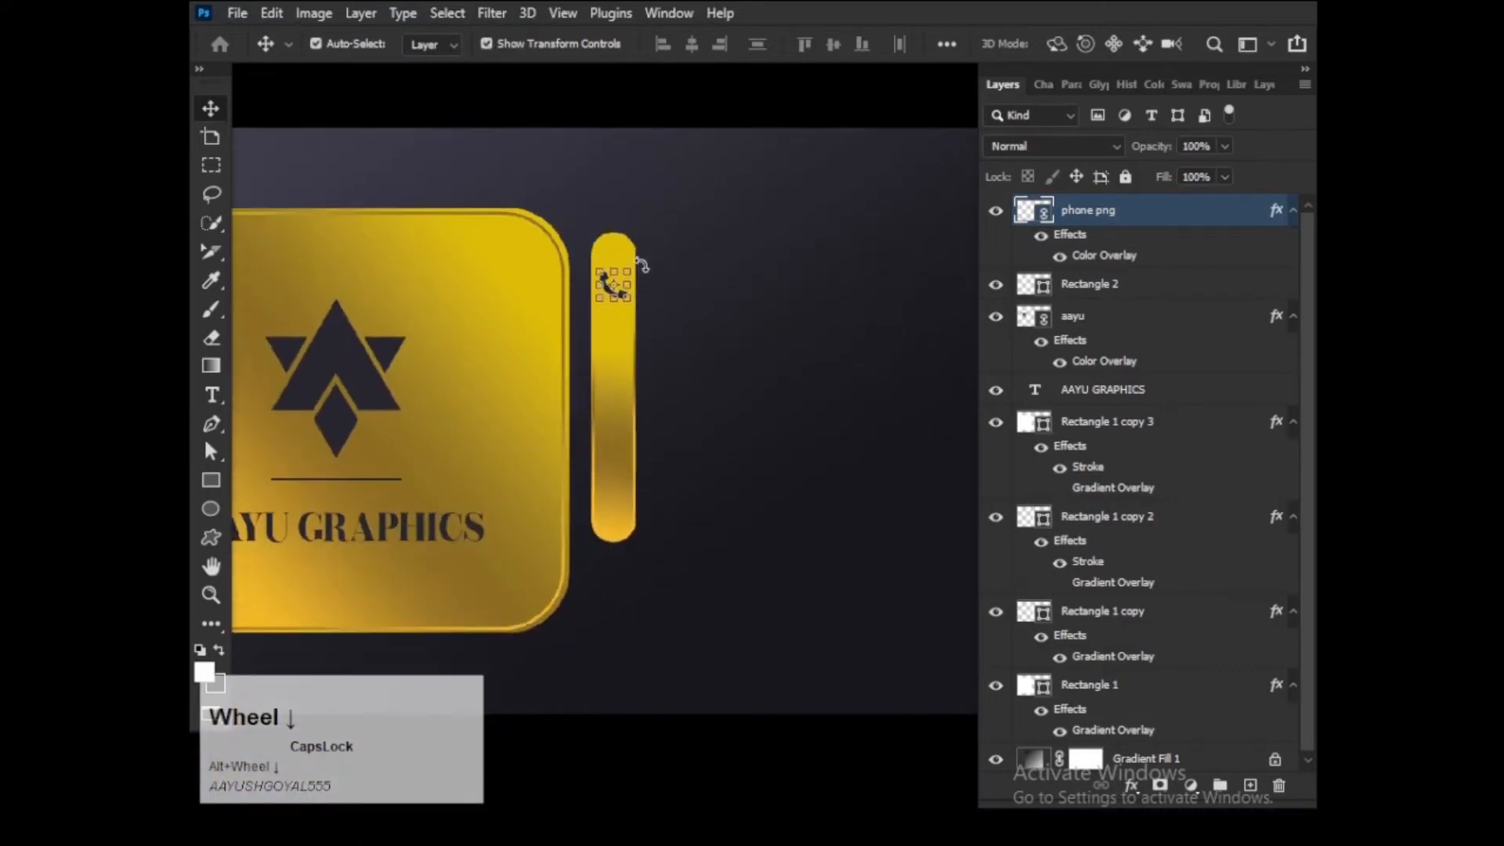
{"action": "left_click_drag", "start_coordinate": [631, 268], "coordinate": [630, 269]}
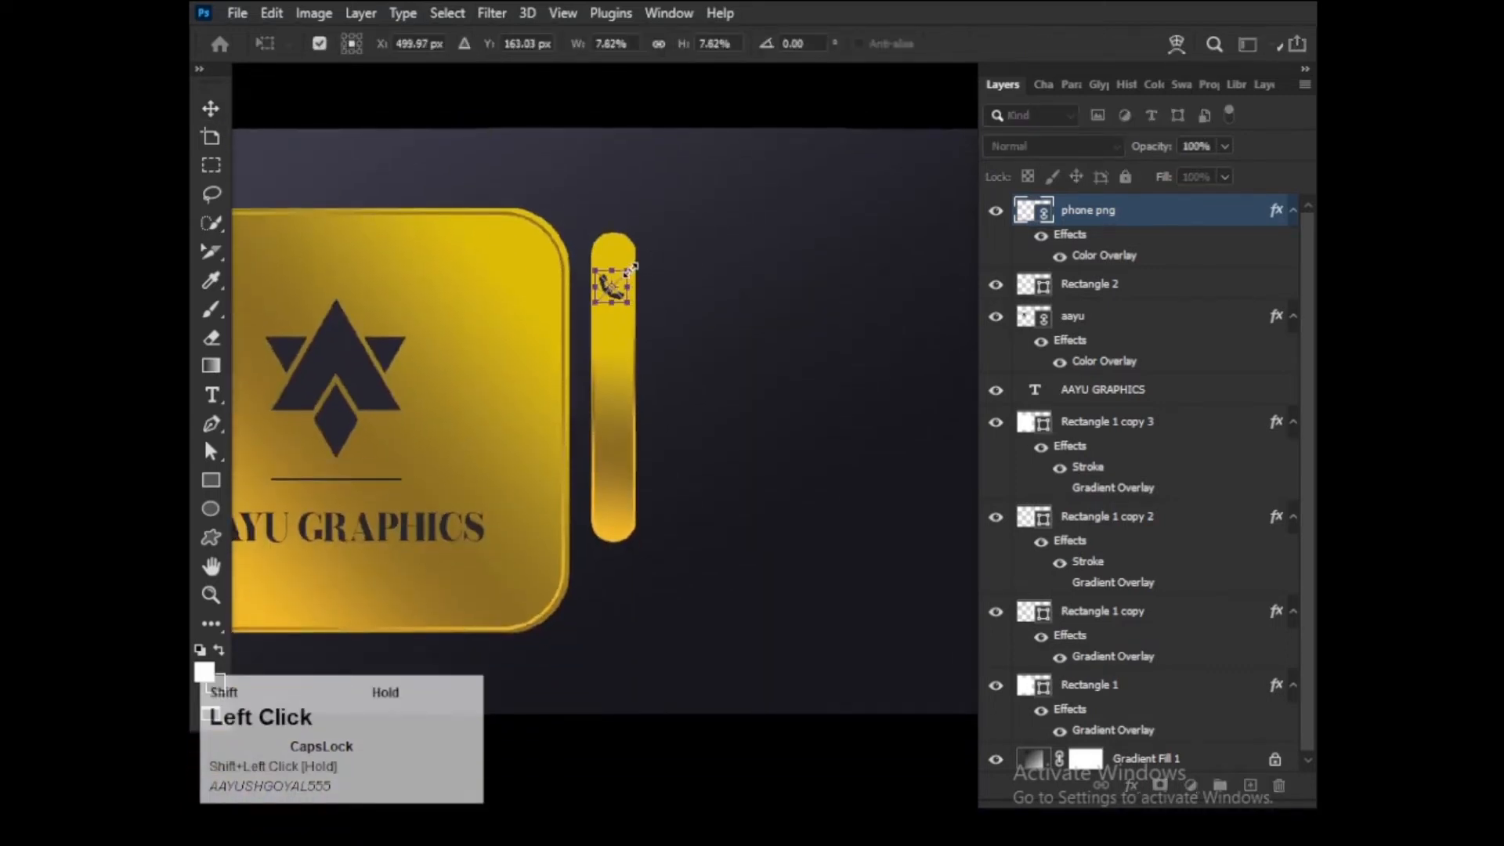
{"action": "key", "text": "Up"}
{"action": "key", "text": "Up"}
{"action": "key", "text": "Up"}
{"action": "key", "text": "Up"}
{"action": "key", "text": "Up"}
{"action": "key", "text": "Up"}
{"action": "key", "text": "Up"}
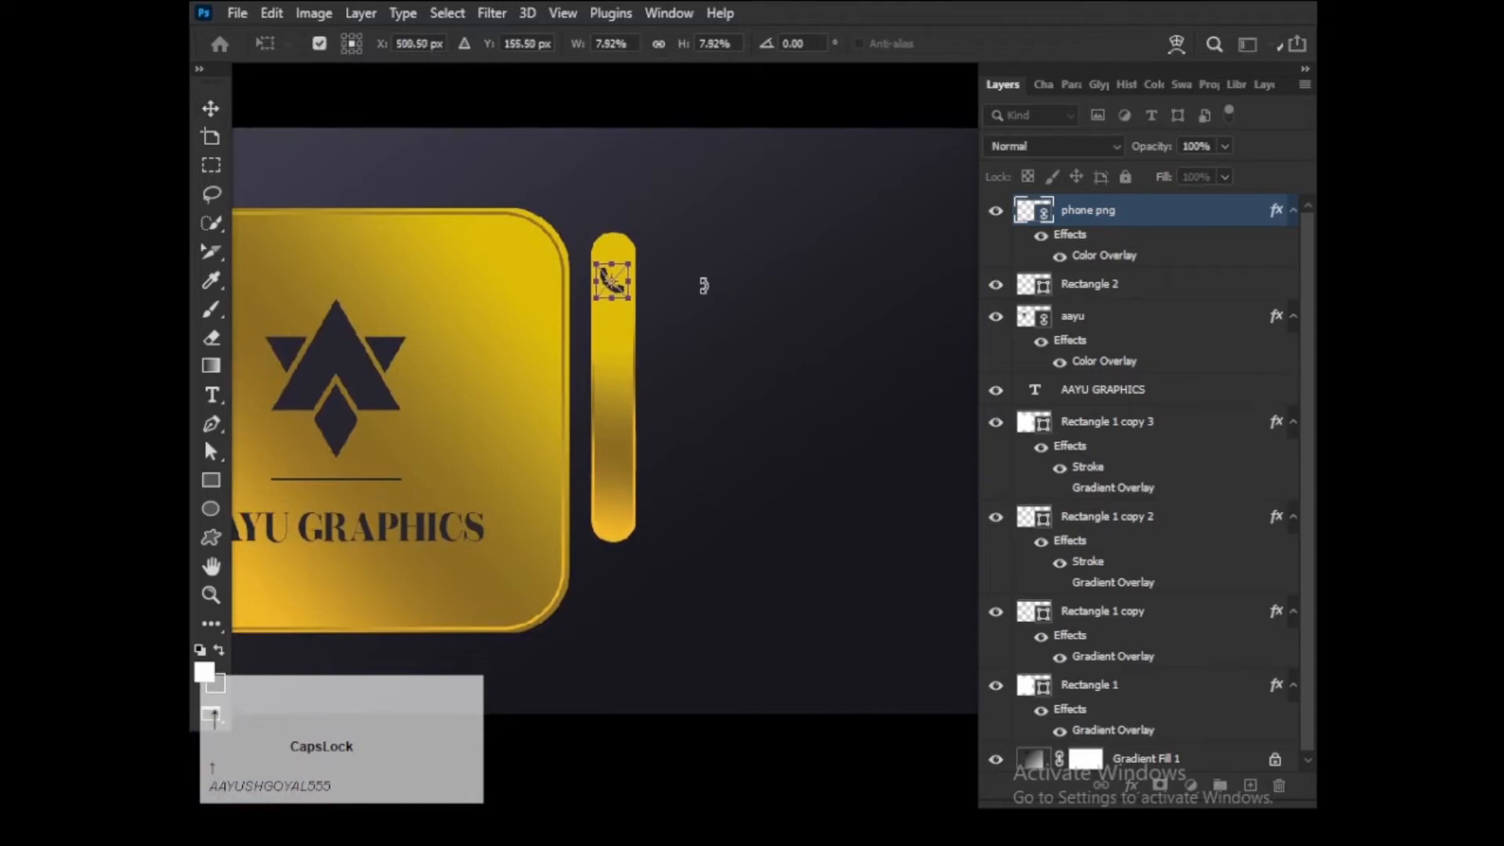
{"action": "key", "text": "Up"}
{"action": "key", "text": "Return"}
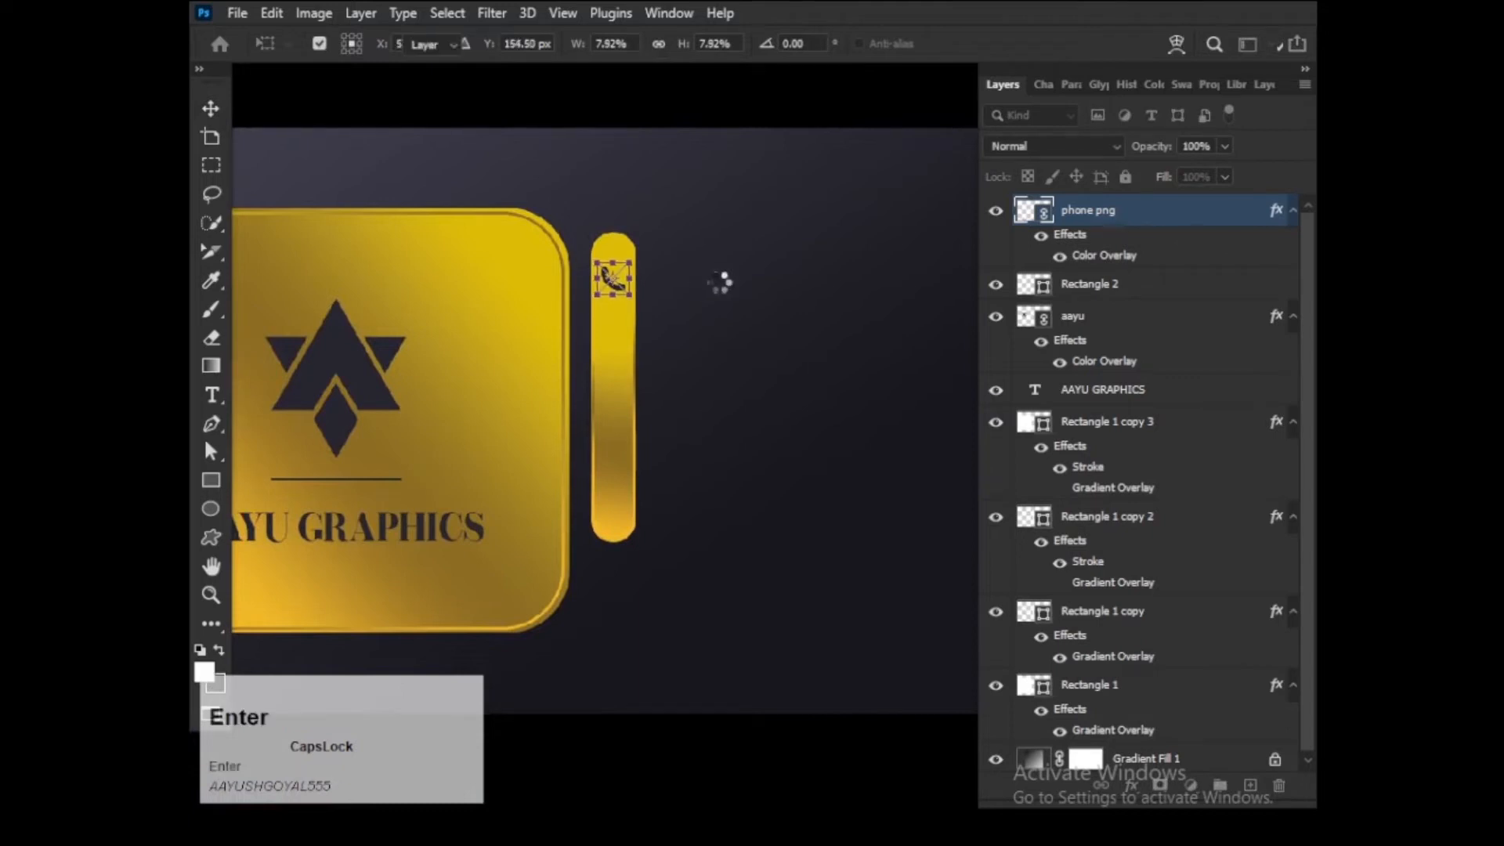
{"action": "left_click", "coordinate": [705, 305]}
- Place the envelope image pngwing.com (6) from the Downloads folder as a linked file and commit it at full size
{"action": "scroll", "coordinate": [619, 291], "scroll_direction": "down", "scroll_amount": 1}
{"action": "left_click", "coordinate": [378, 180]}
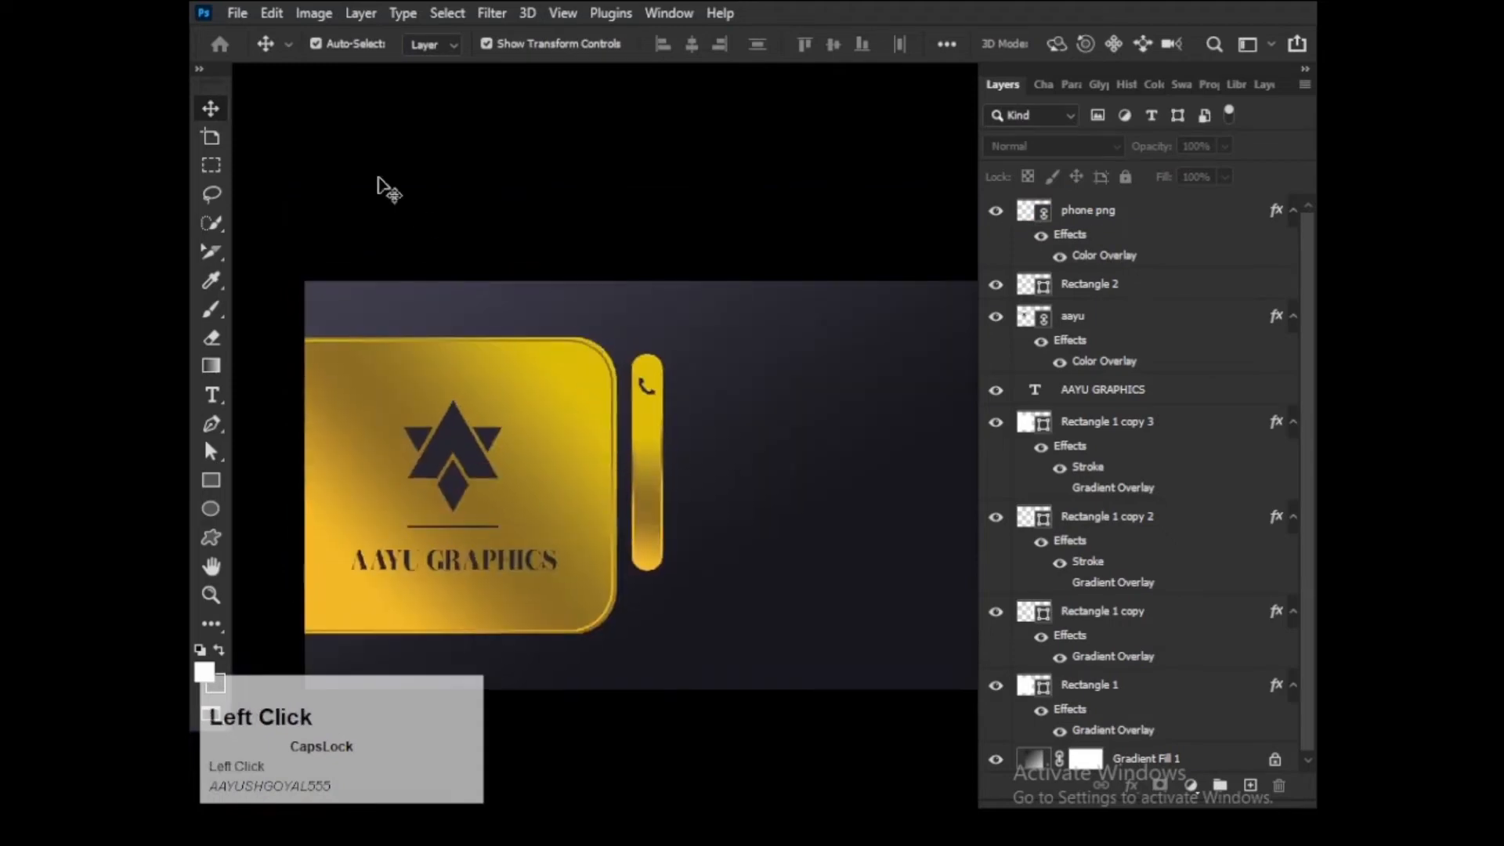
{"action": "left_click", "coordinate": [237, 14]}
{"action": "left_click", "coordinate": [321, 483]}
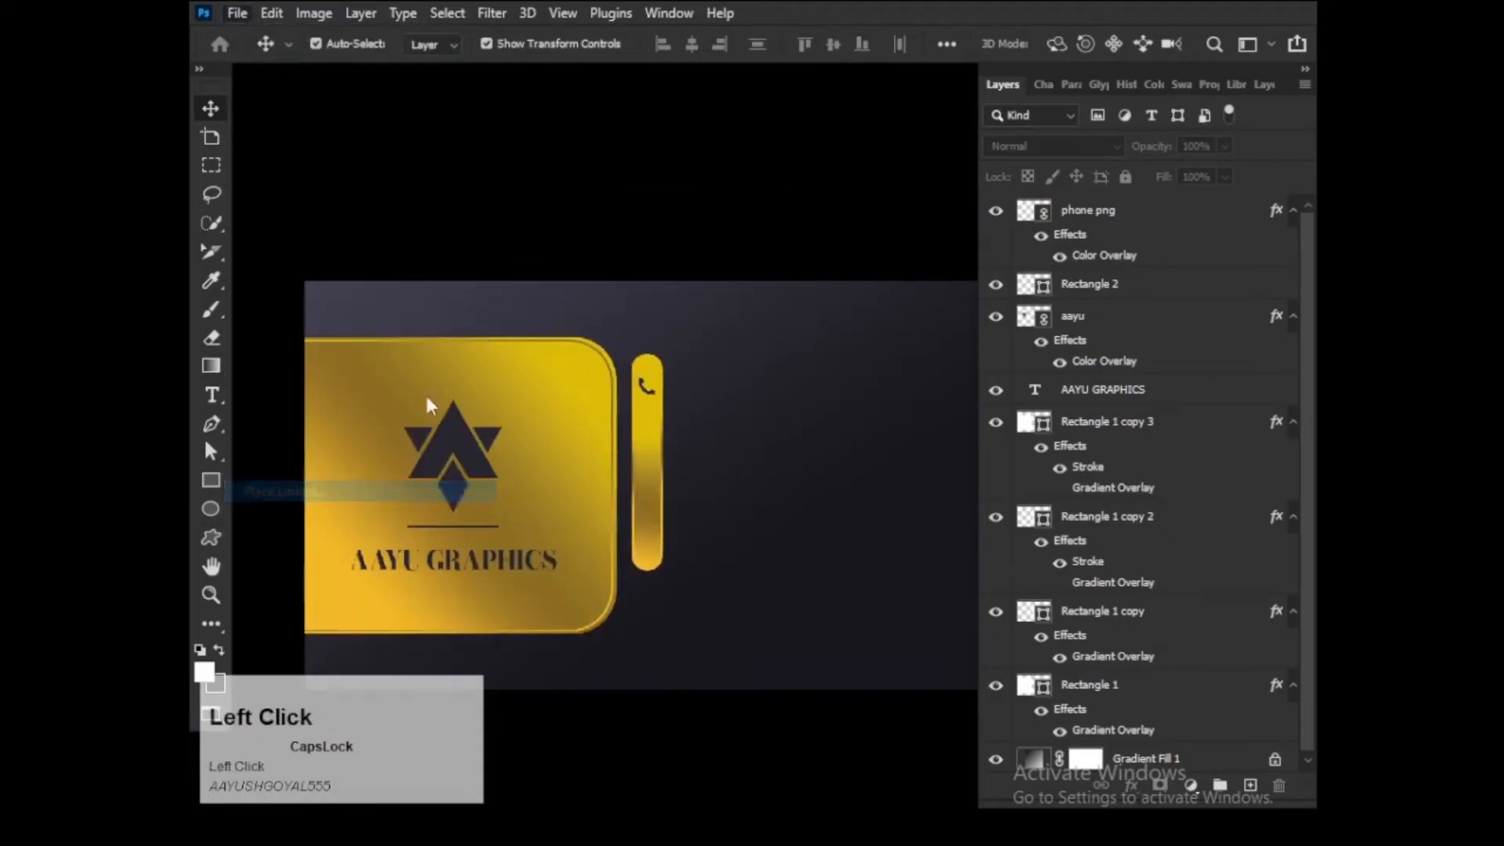
{"action": "left_click", "coordinate": [459, 270]}
{"action": "left_click", "coordinate": [567, 424]}
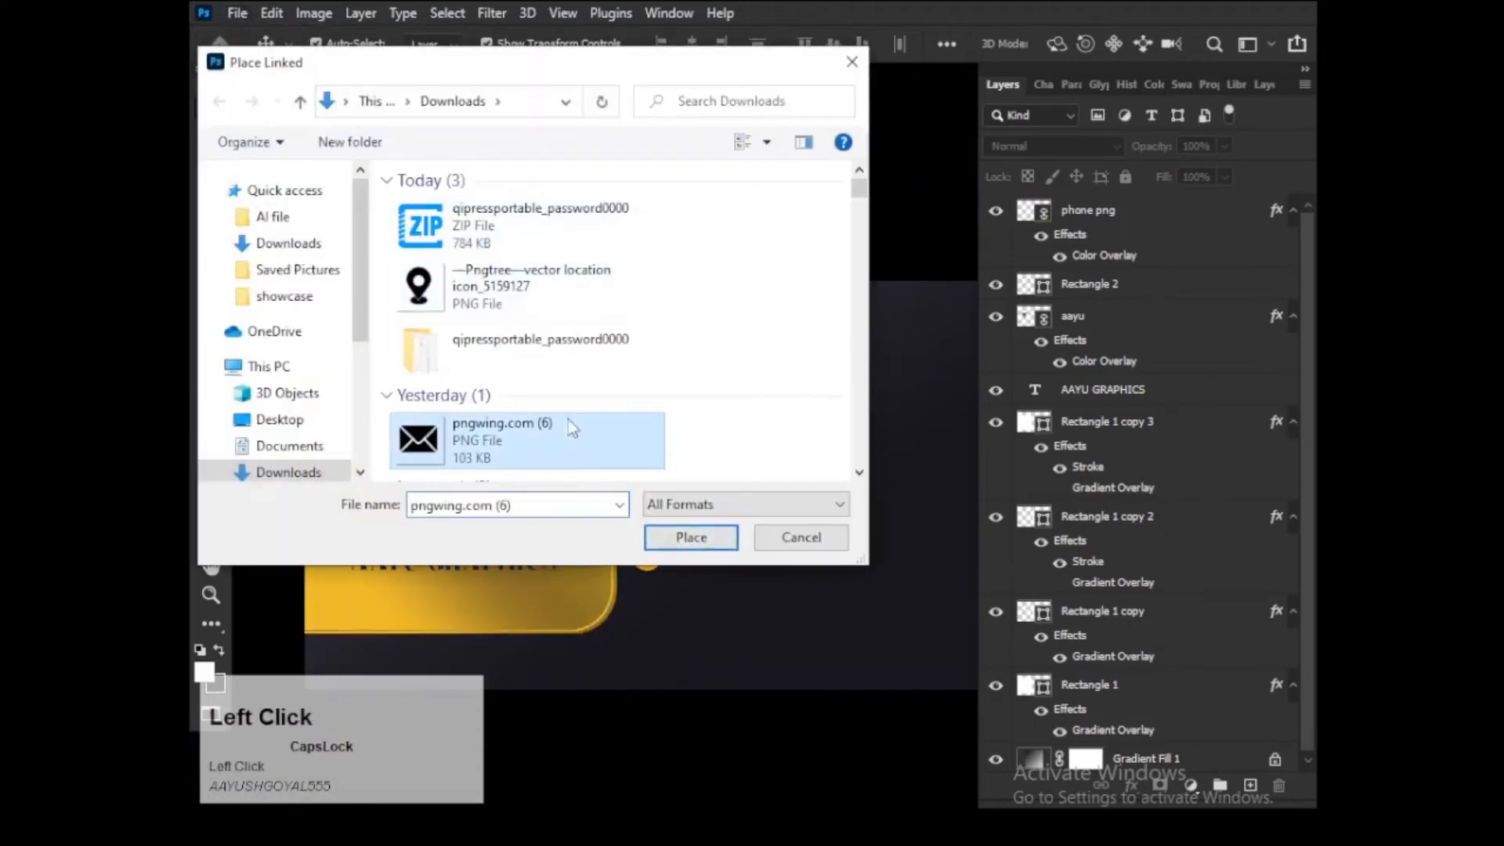
{"action": "left_click", "coordinate": [691, 538]}
{"action": "key", "text": "Return"}
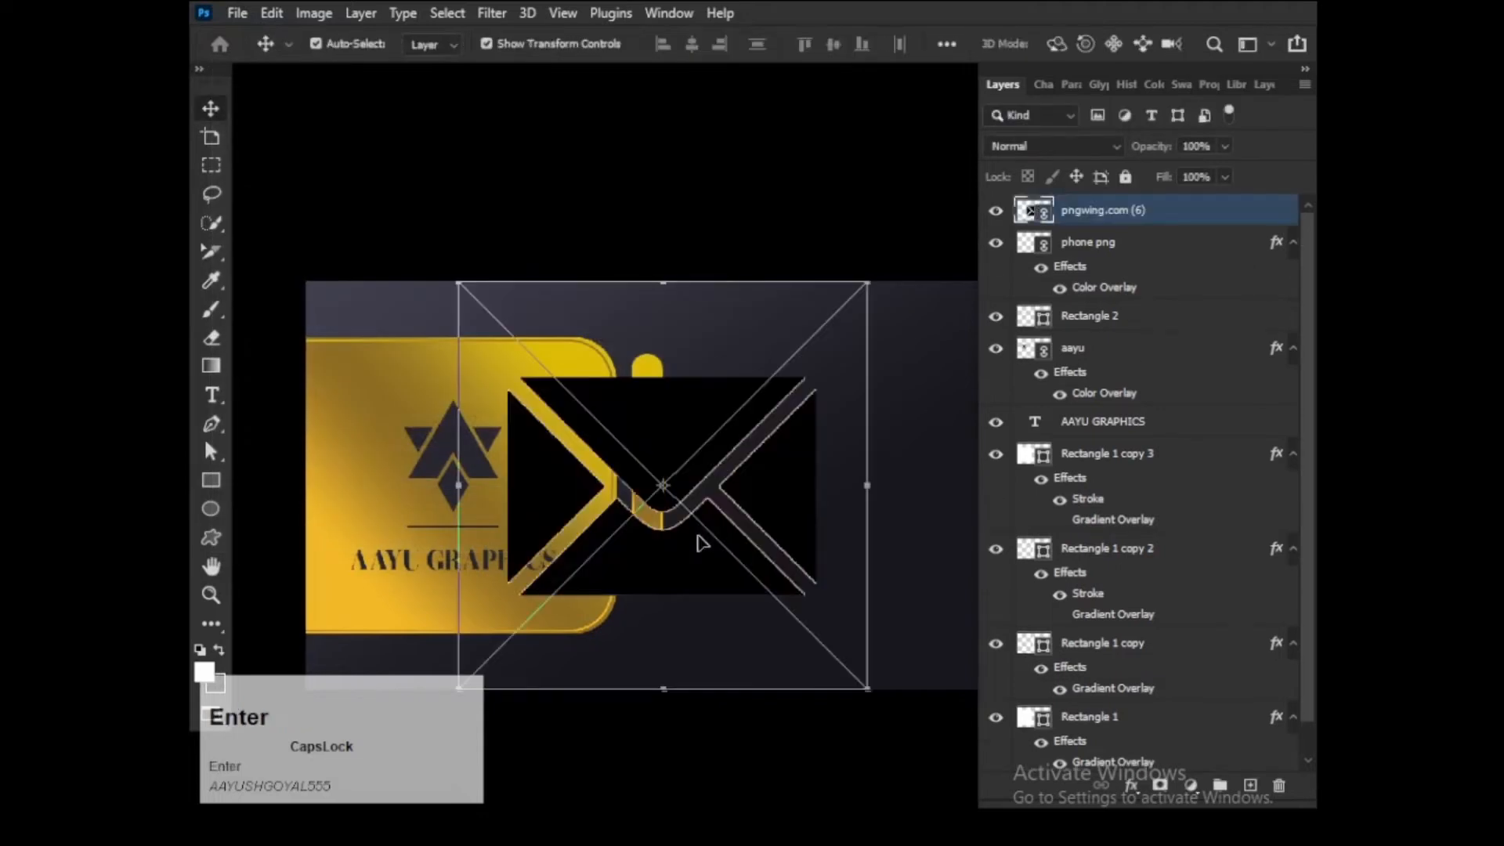
- Convert the linked envelope layer pngwing.com (6) into an embedded smart object
{"action": "right_click", "coordinate": [679, 481]}
{"action": "right_click", "coordinate": [1140, 212]}
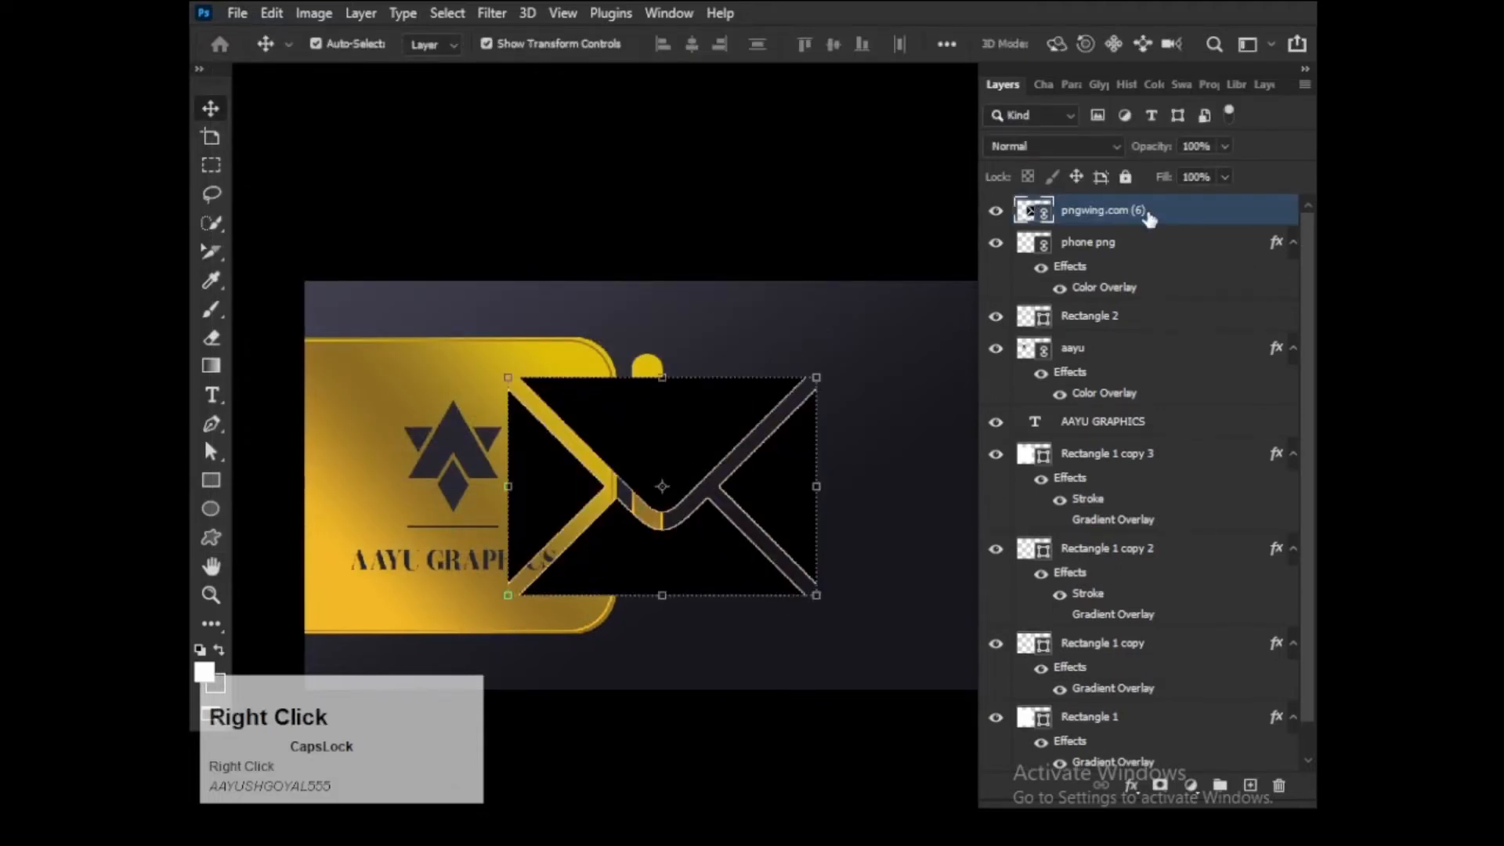
{"action": "left_click", "coordinate": [1038, 270]}
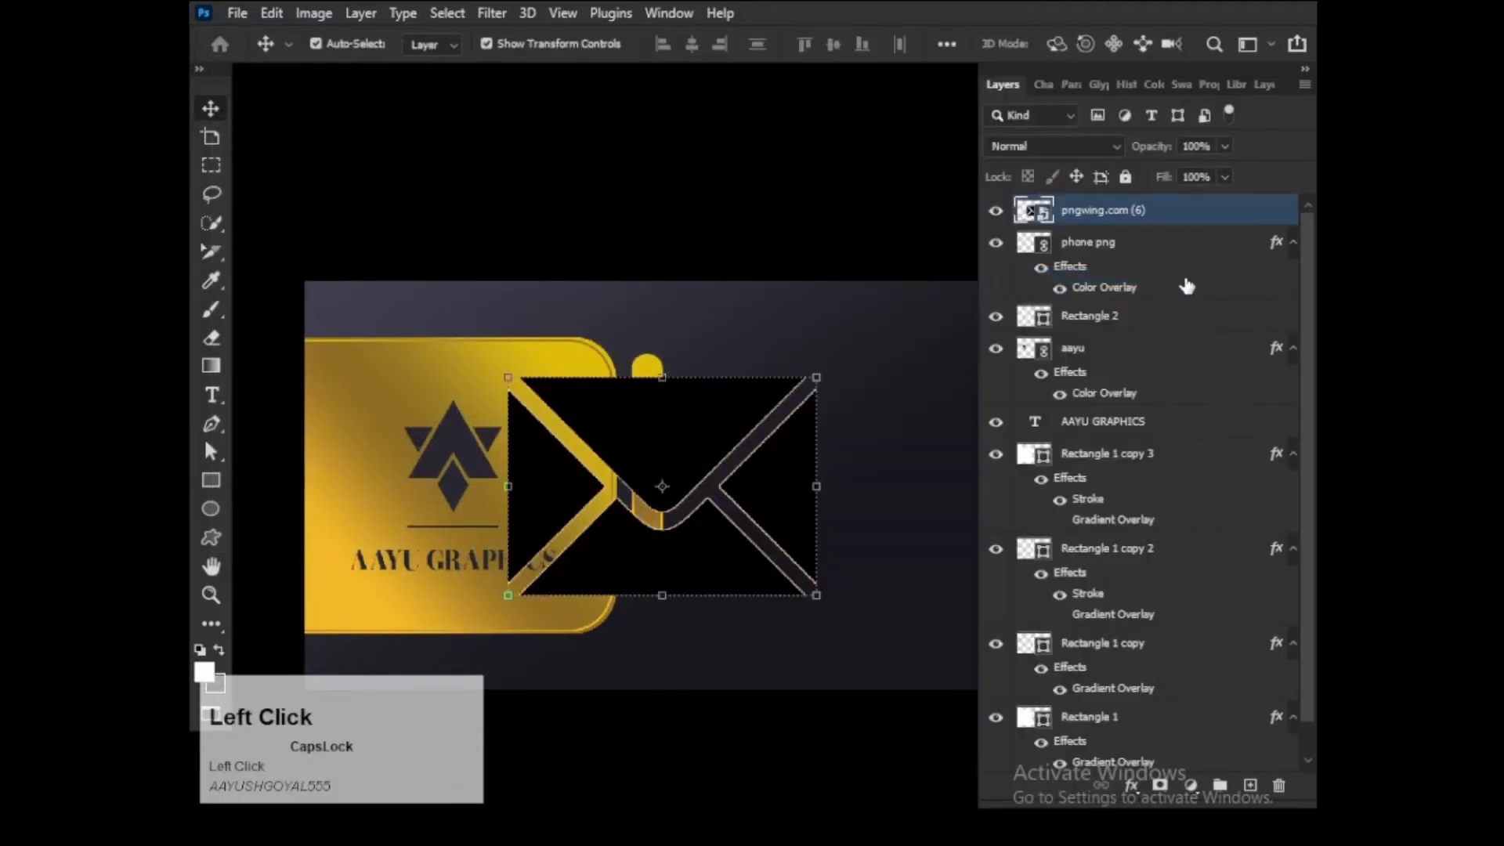
- Undo the clipping of the envelope layer and copy the phone icon's Color Overlay style onto it
{"action": "left_click", "coordinate": [1201, 226], "text": "alt"}
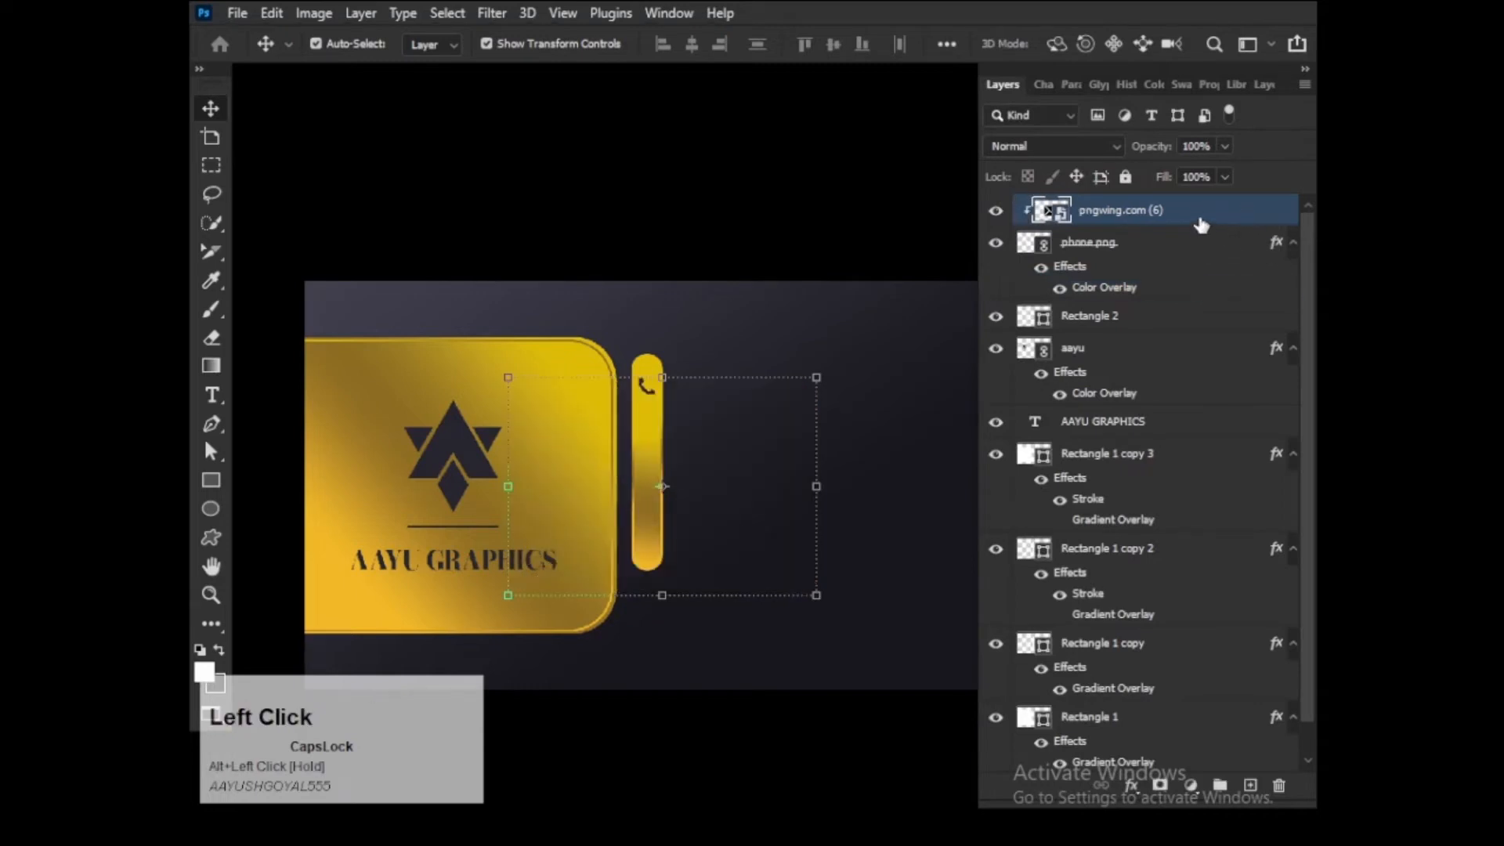
{"action": "key", "text": "ctrl+z"}
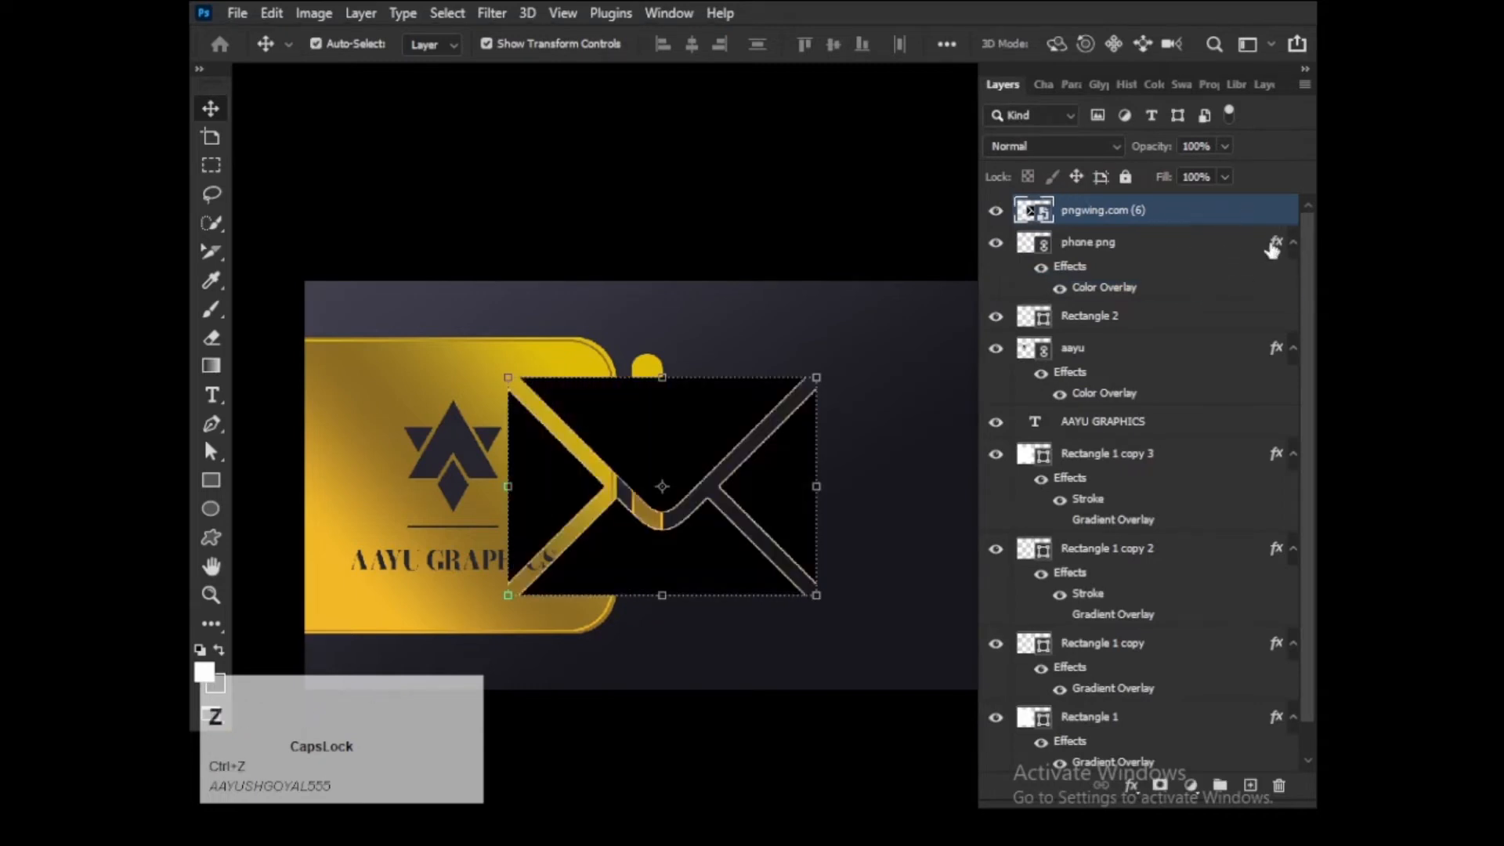
{"action": "left_click_drag", "start_coordinate": [1276, 243], "coordinate": [1277, 211]}
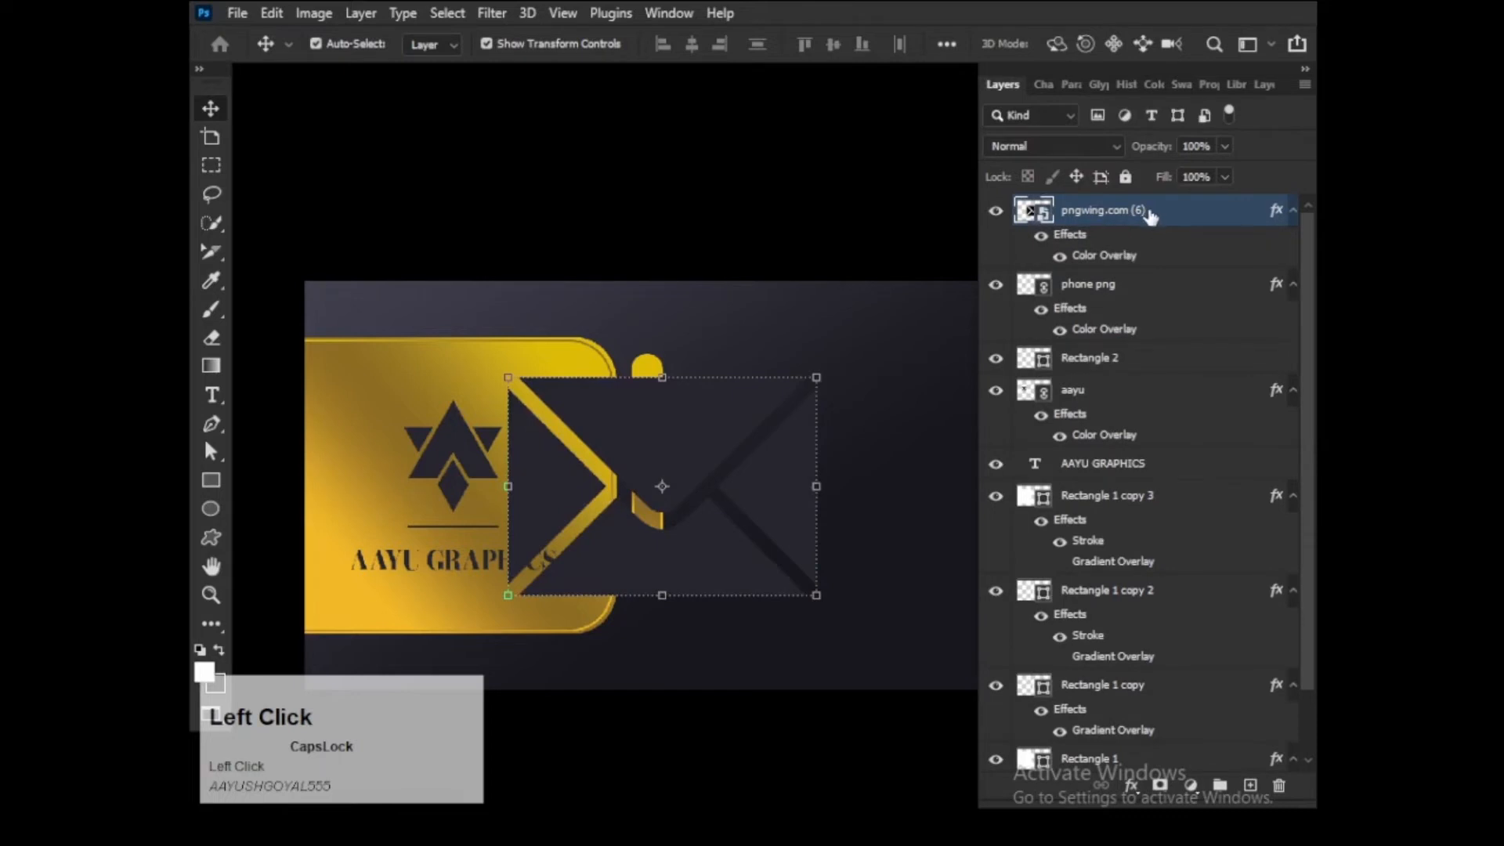
- Shrink the envelope to icon size, move it onto the middle of the gold bar below the phone icon, and deselect
{"action": "left_click_drag", "start_coordinate": [815, 374], "coordinate": [526, 571]}
{"action": "key", "text": "Return"}
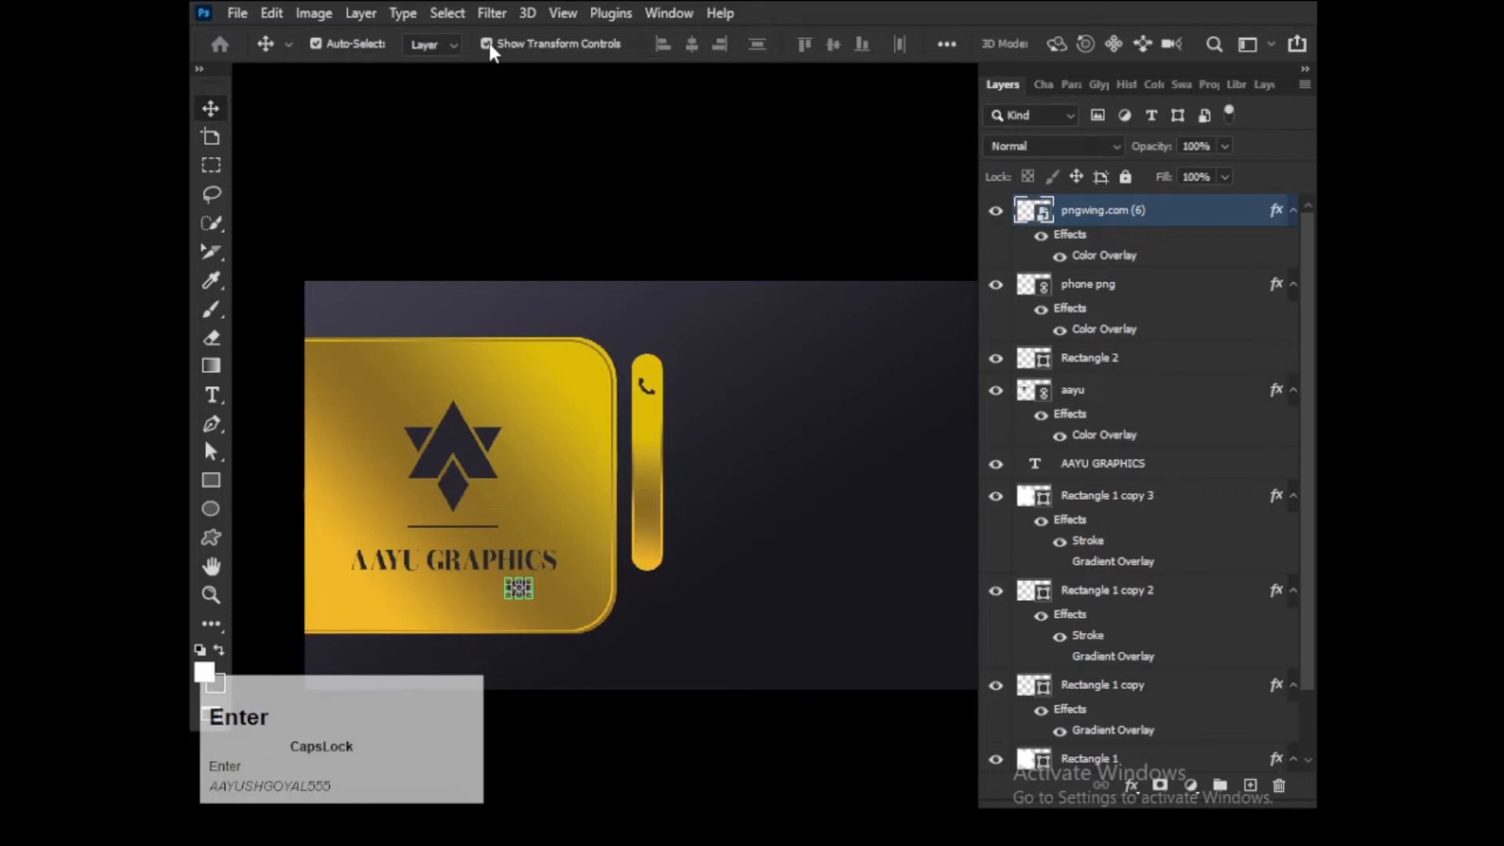
{"action": "left_click", "coordinate": [489, 45]}
{"action": "left_click_drag", "start_coordinate": [521, 590], "coordinate": [647, 468]}
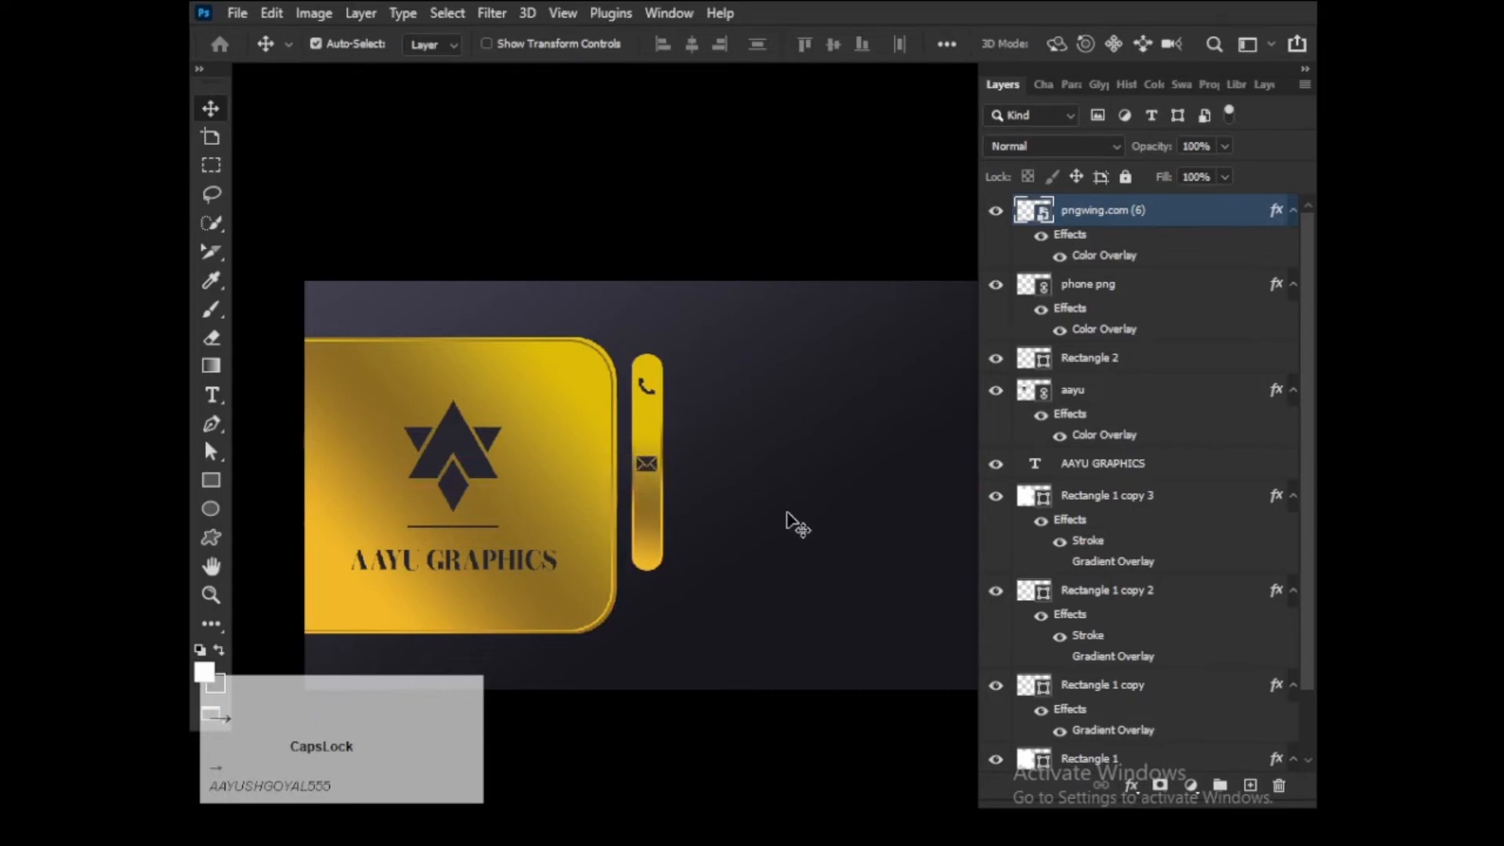
{"action": "left_click", "coordinate": [641, 467]}
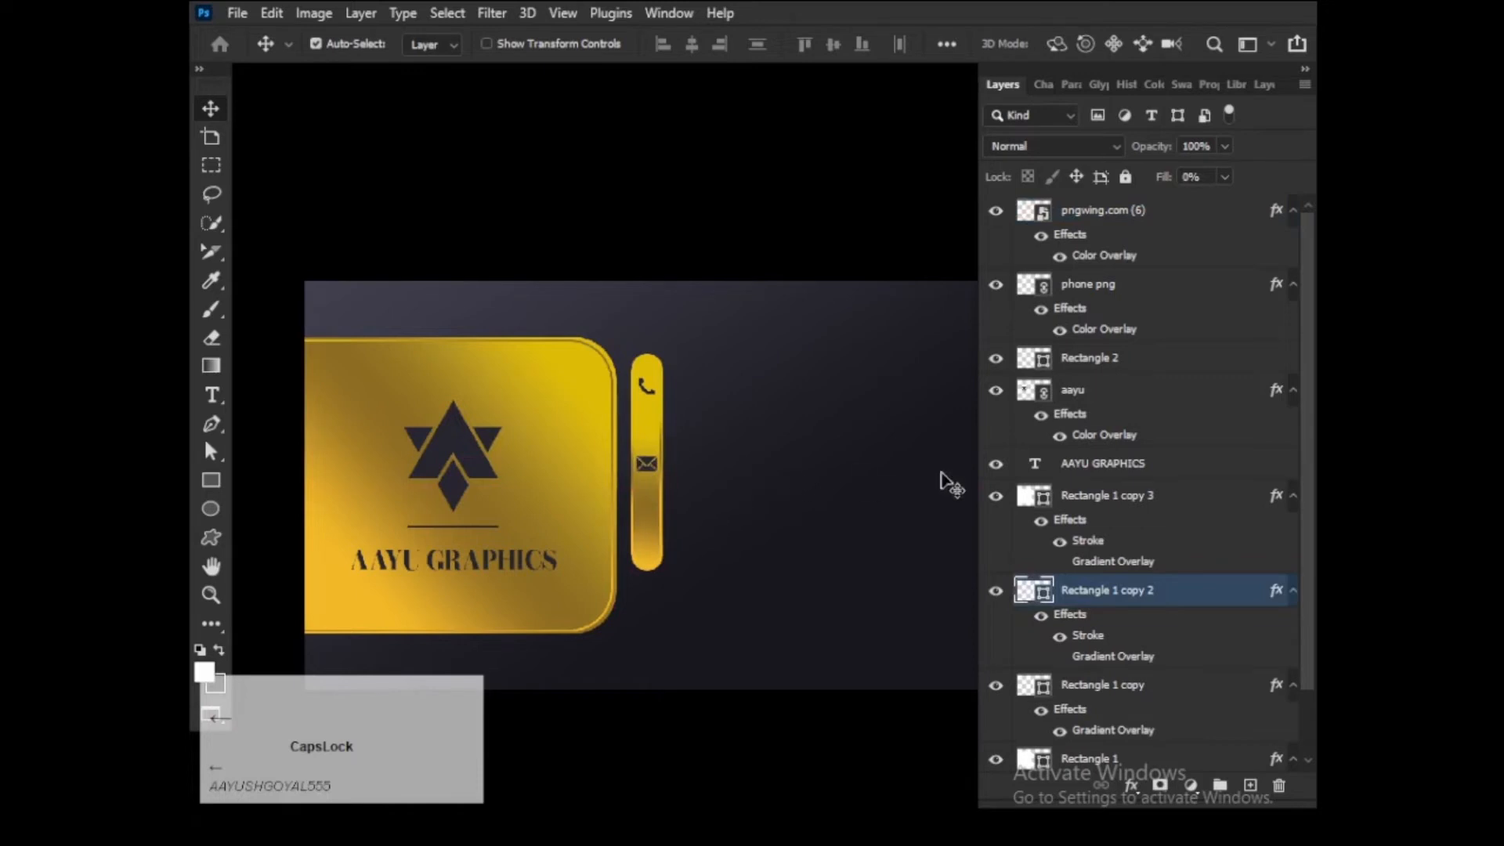
{"action": "left_click", "coordinate": [647, 466]}
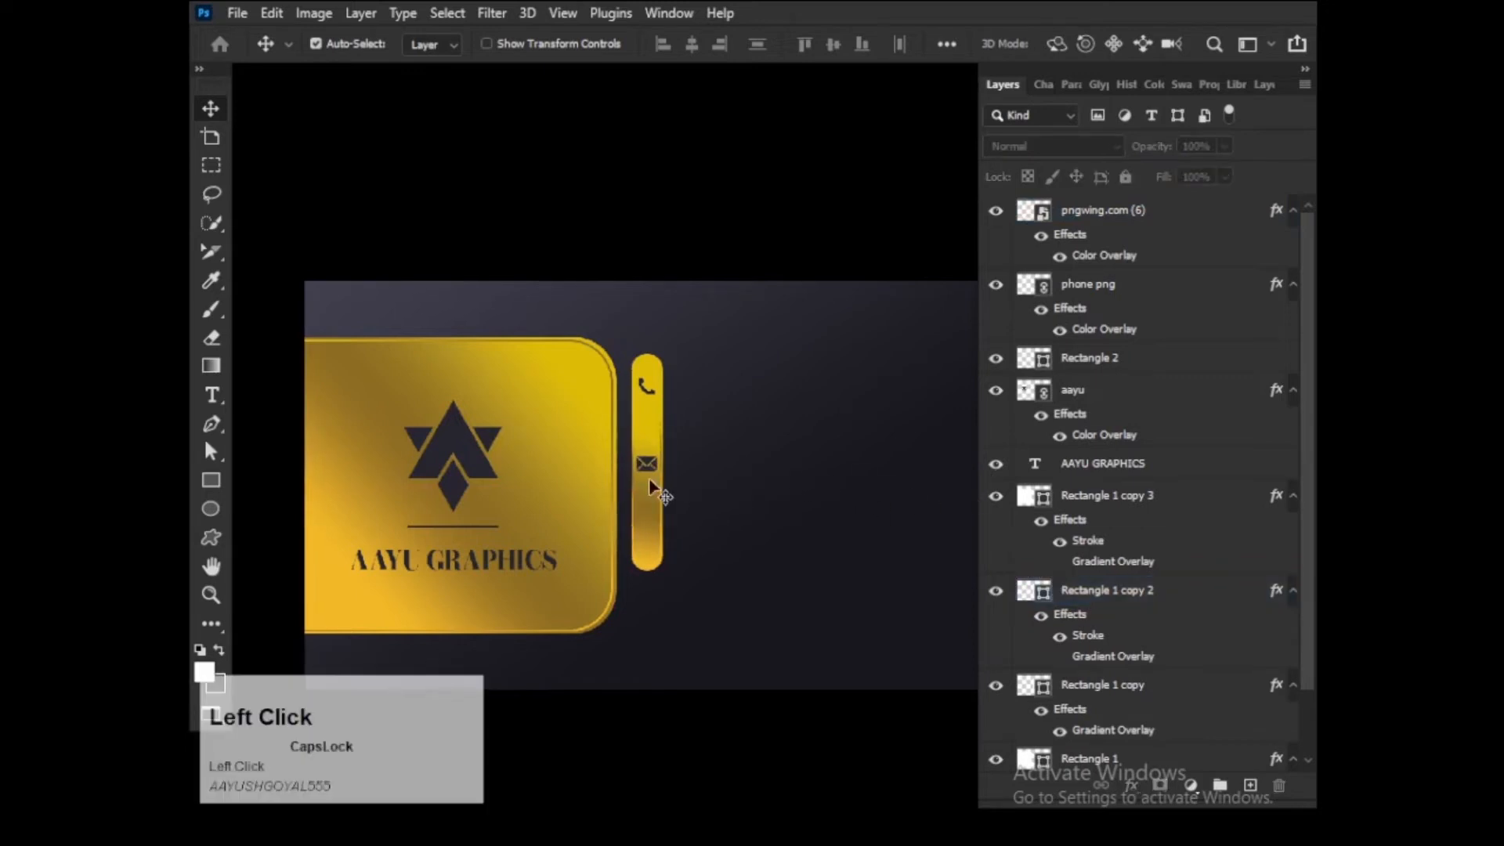
{"action": "left_click", "coordinate": [689, 515]}
- Place the vector location icon image (icon_5159127) from the Downloads folder as a linked file
{"action": "scroll", "coordinate": [689, 516], "scroll_direction": "up", "scroll_amount": 1}
{"action": "left_click", "coordinate": [238, 13]}
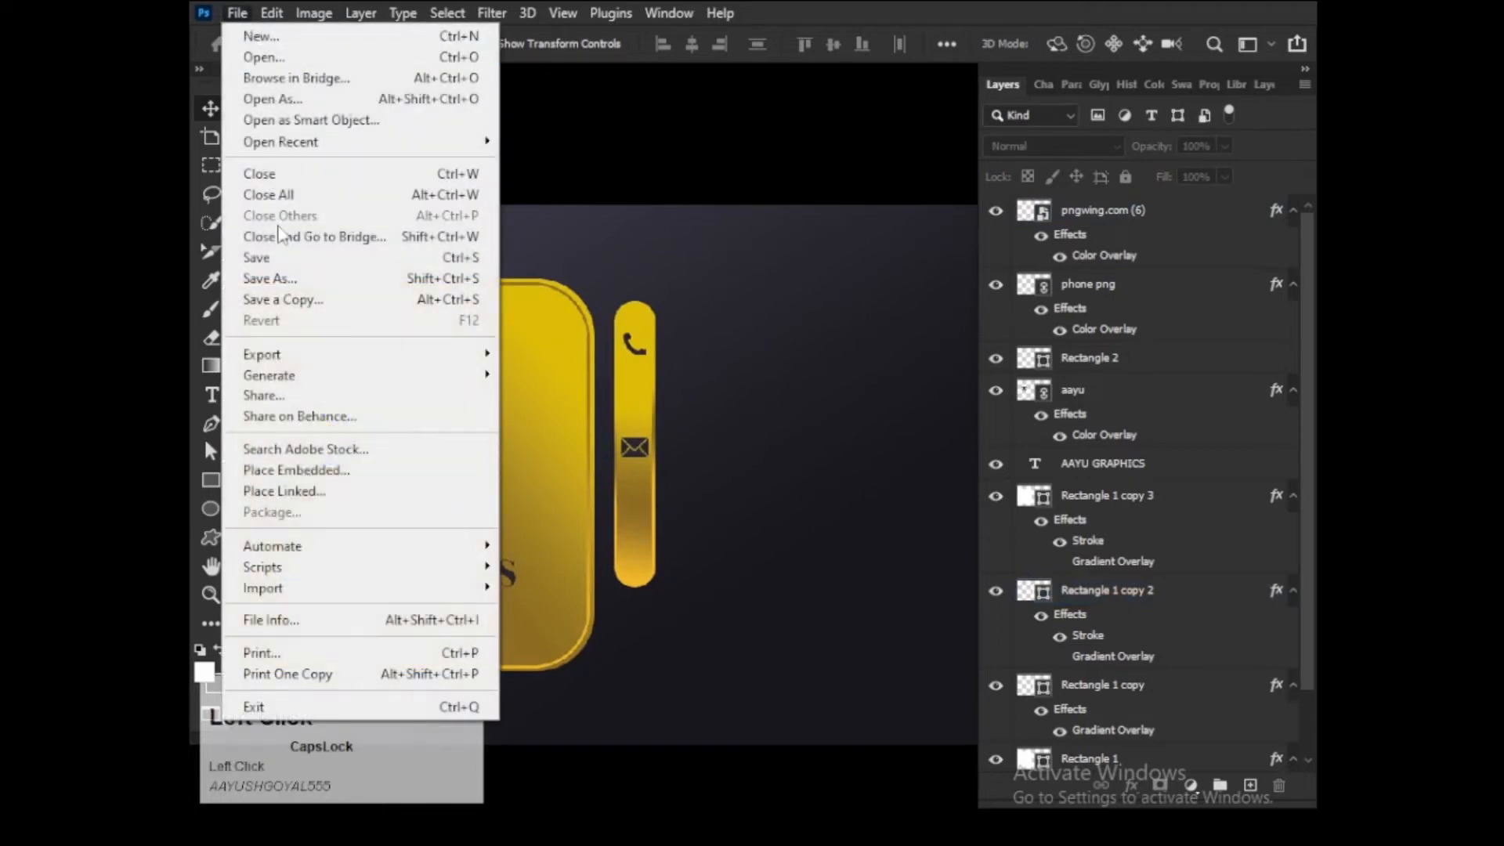
{"action": "left_click", "coordinate": [309, 491]}
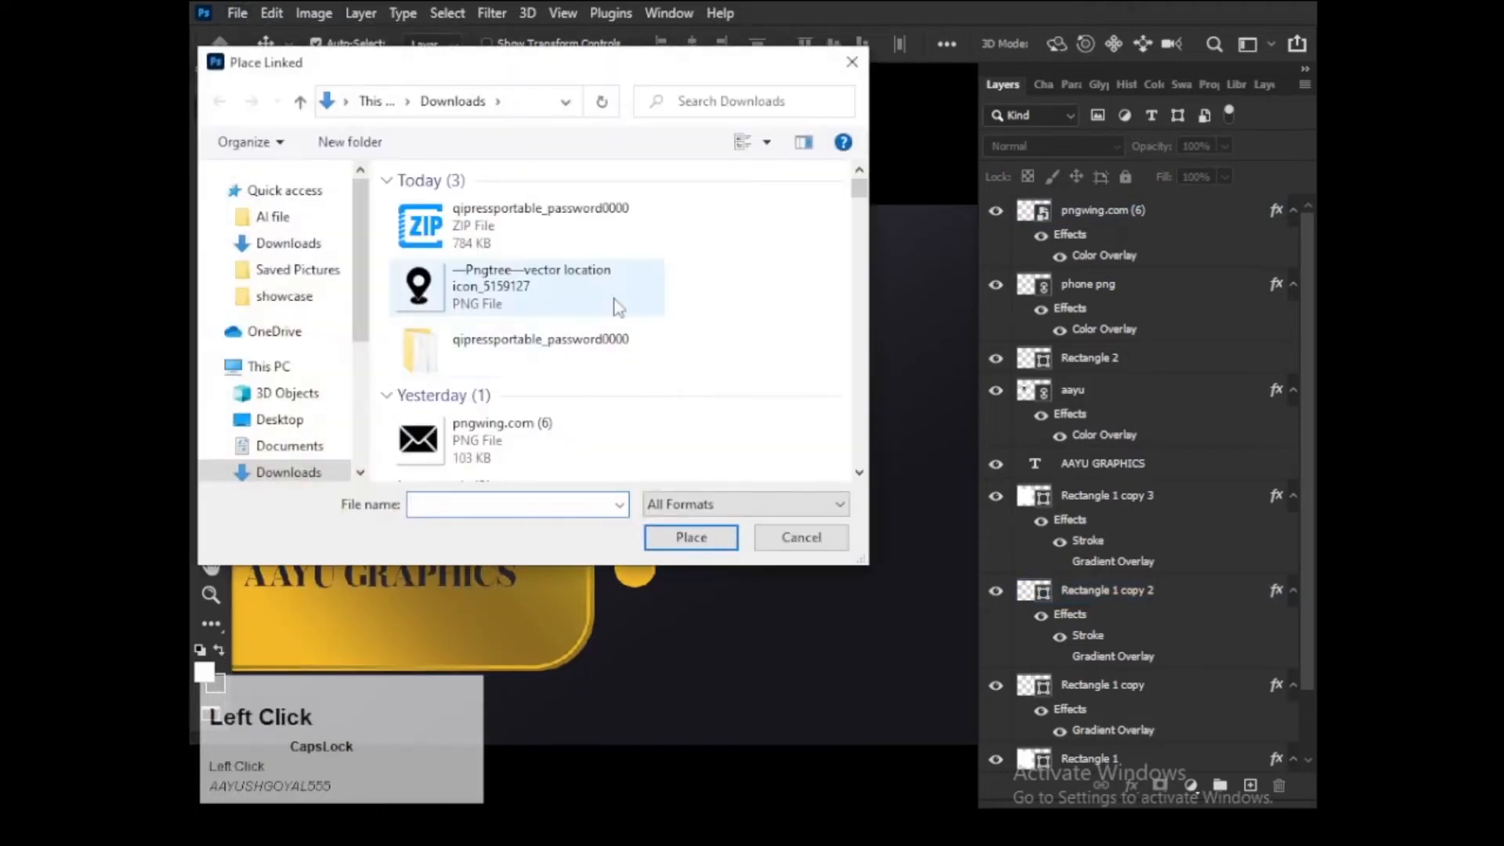
{"action": "left_click", "coordinate": [618, 302]}
{"action": "left_click", "coordinate": [701, 537]}
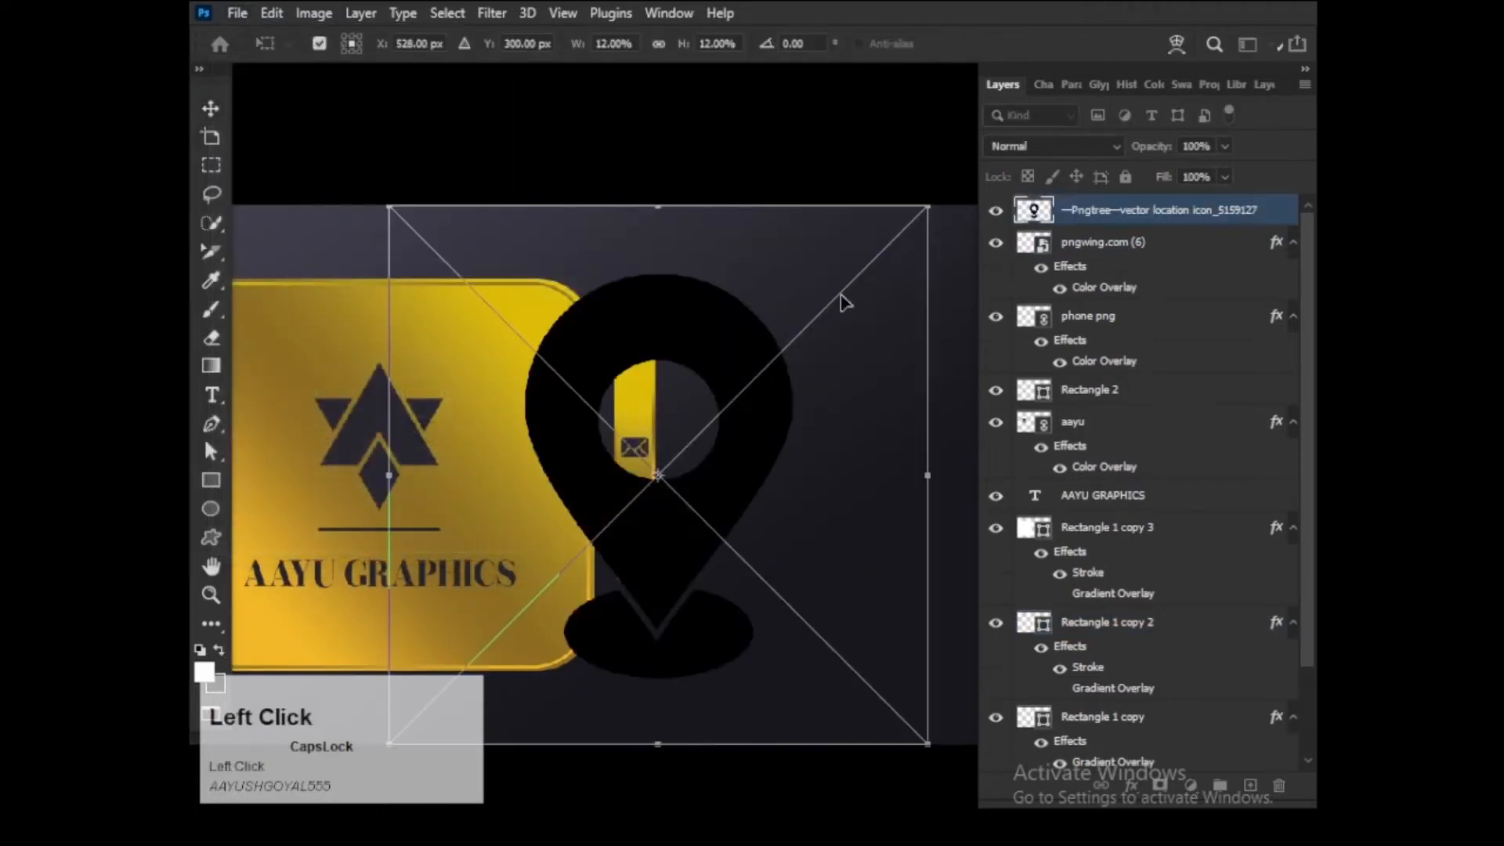
- Scale the placed location icon down to about 3.15% over the lower corner of the gold logo panel and commit it
{"action": "left_click_drag", "start_coordinate": [930, 205], "coordinate": [718, 463]}
{"action": "left_click_drag", "start_coordinate": [619, 576], "coordinate": [667, 517]}
{"action": "left_click_drag", "start_coordinate": [744, 379], "coordinate": [580, 543]}
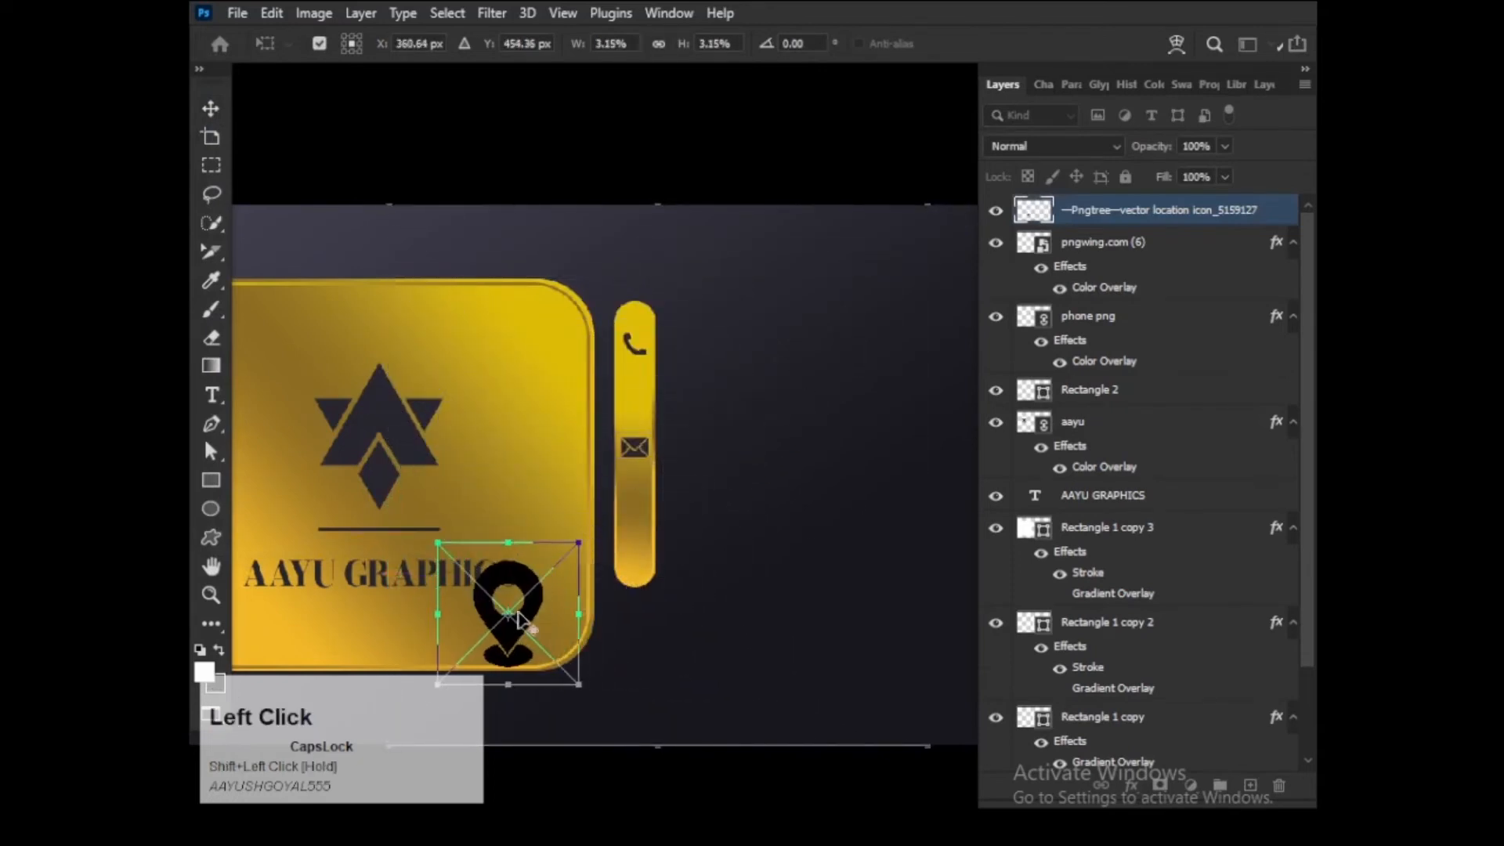
{"action": "key", "text": "Return"}
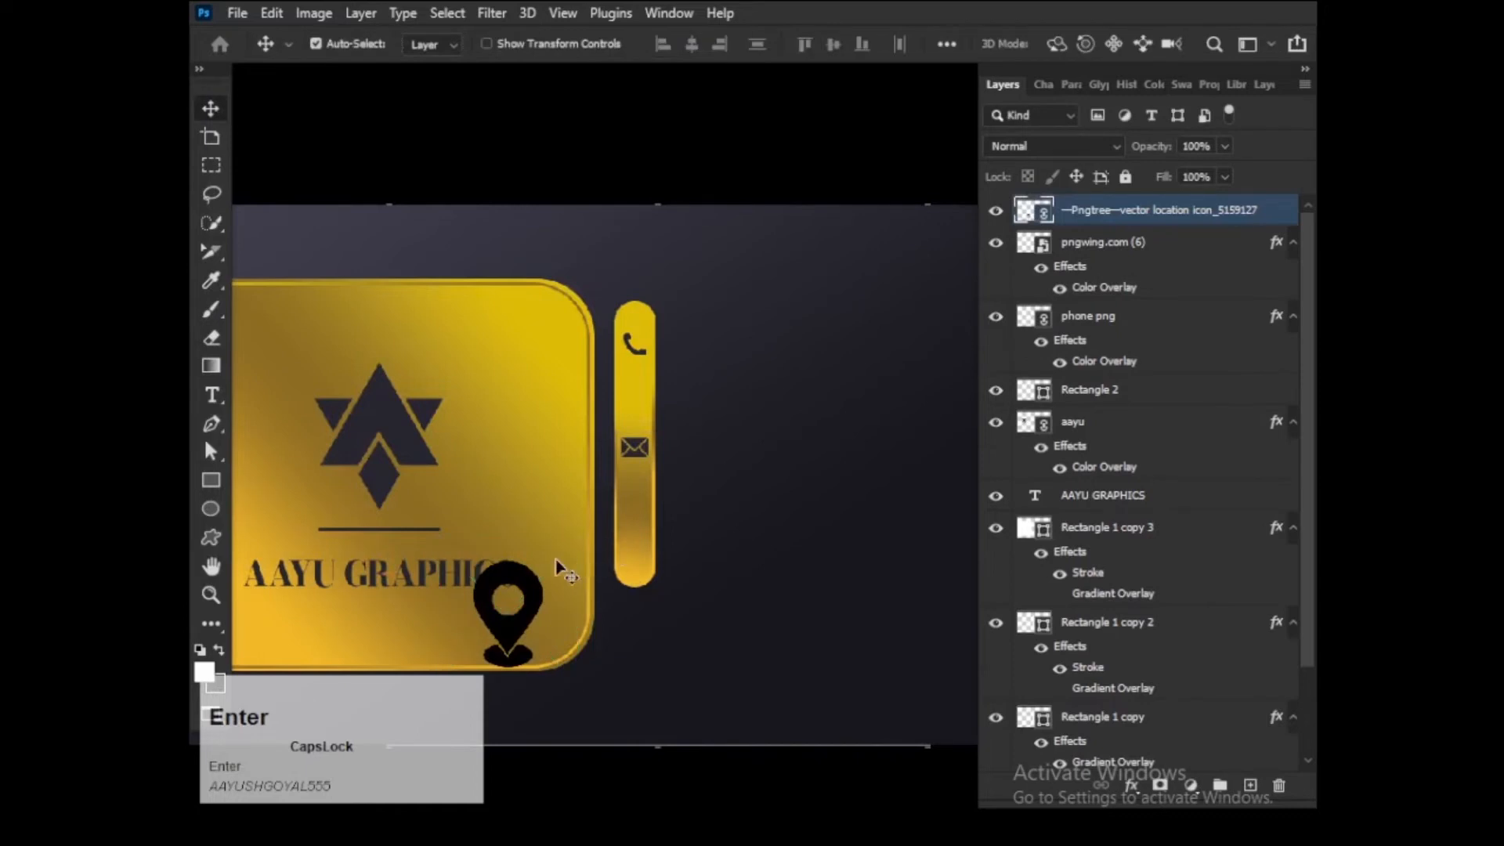
- Shrink the location icon to contact-icon size and move it onto the lower end of the gold bar, below the envelope
{"action": "left_click", "coordinate": [541, 584]}
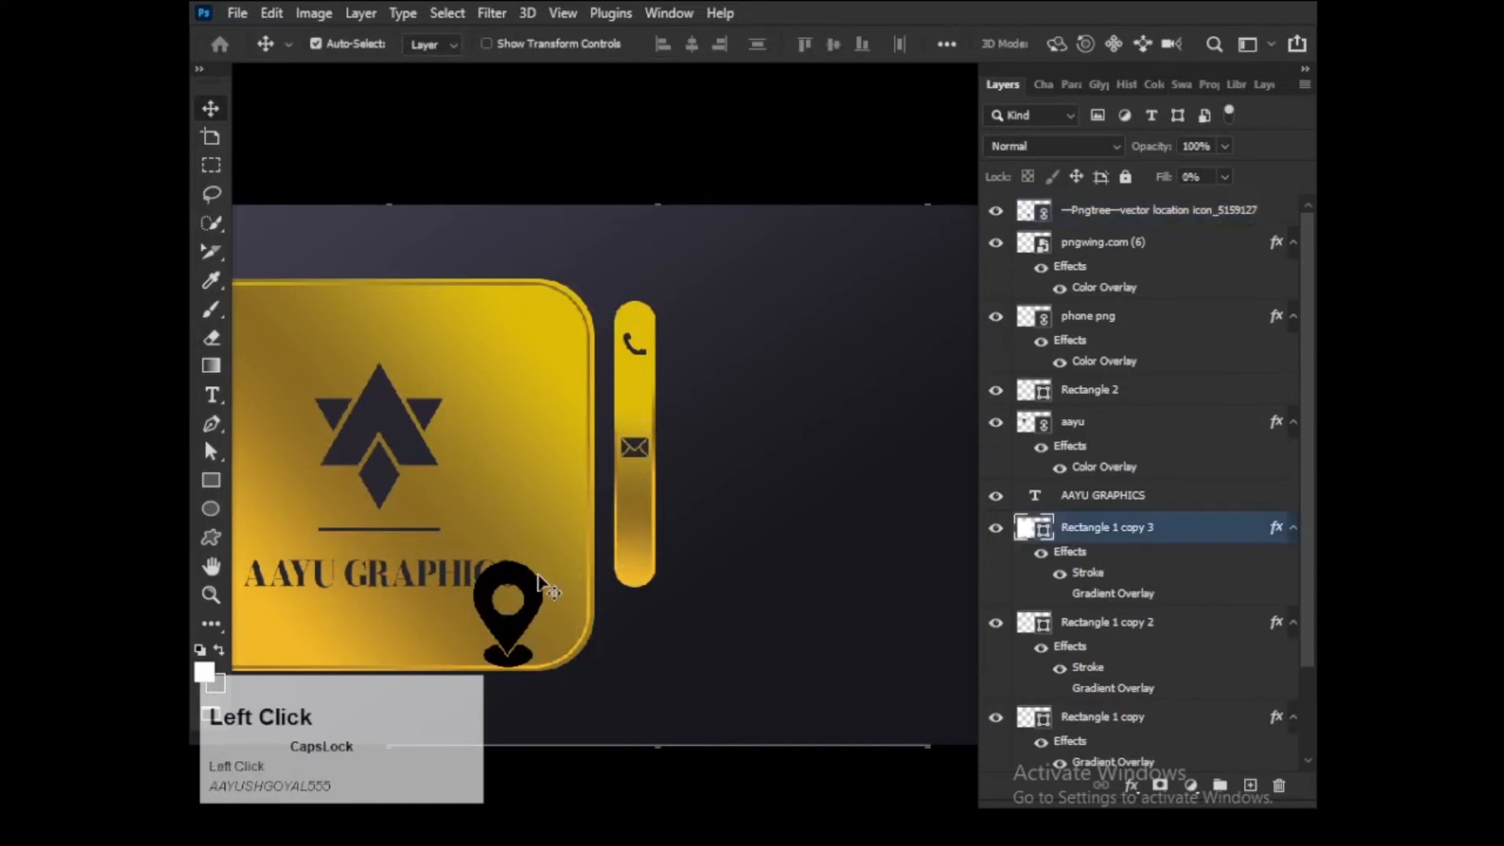
{"action": "left_click", "coordinate": [1159, 210]}
{"action": "scroll", "coordinate": [726, 530], "scroll_direction": "down", "scroll_amount": 3}
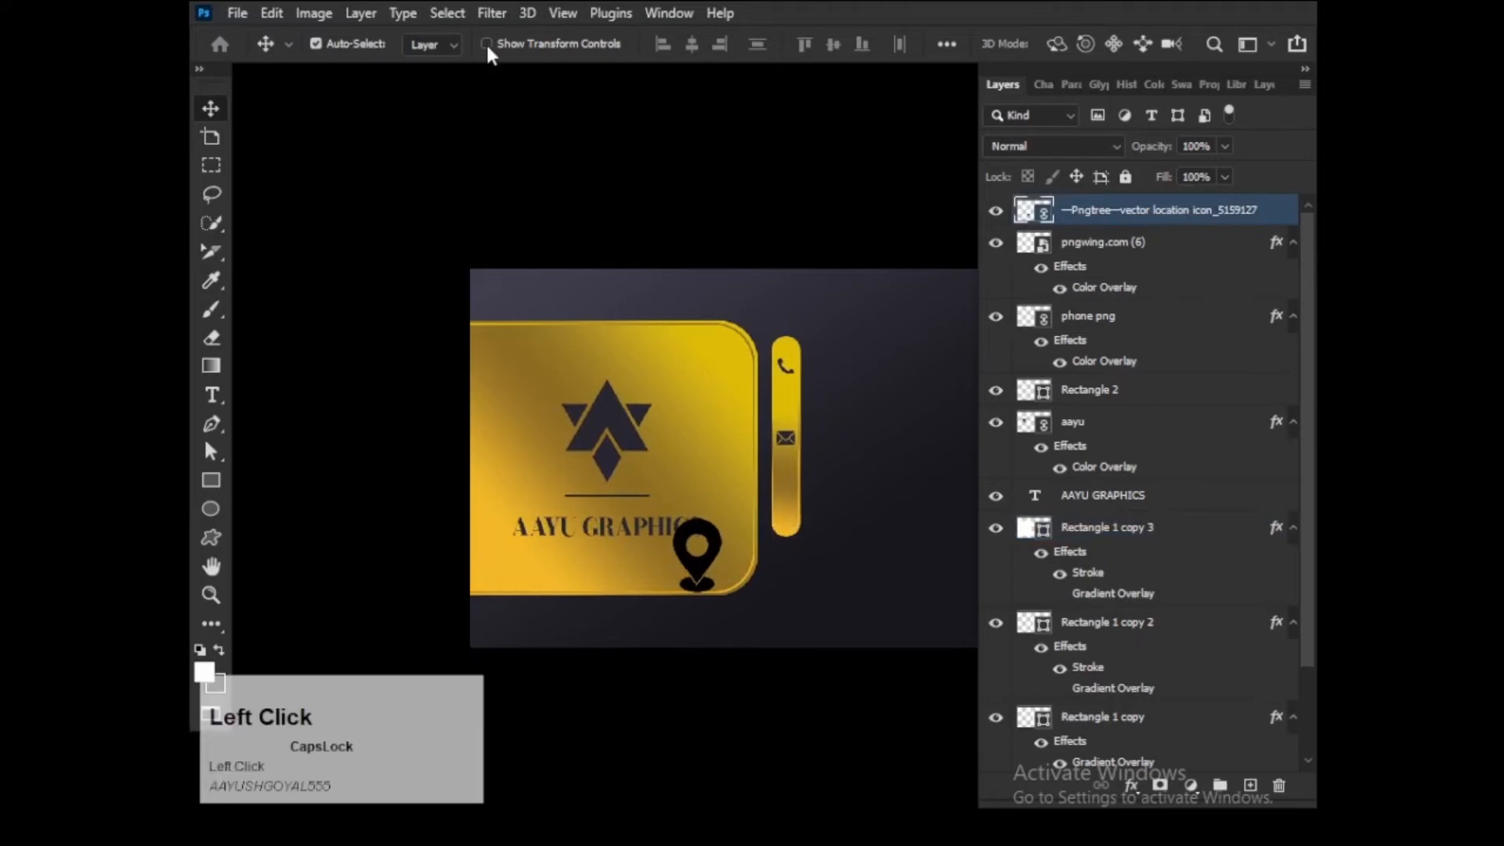
{"action": "left_click", "coordinate": [734, 541]}
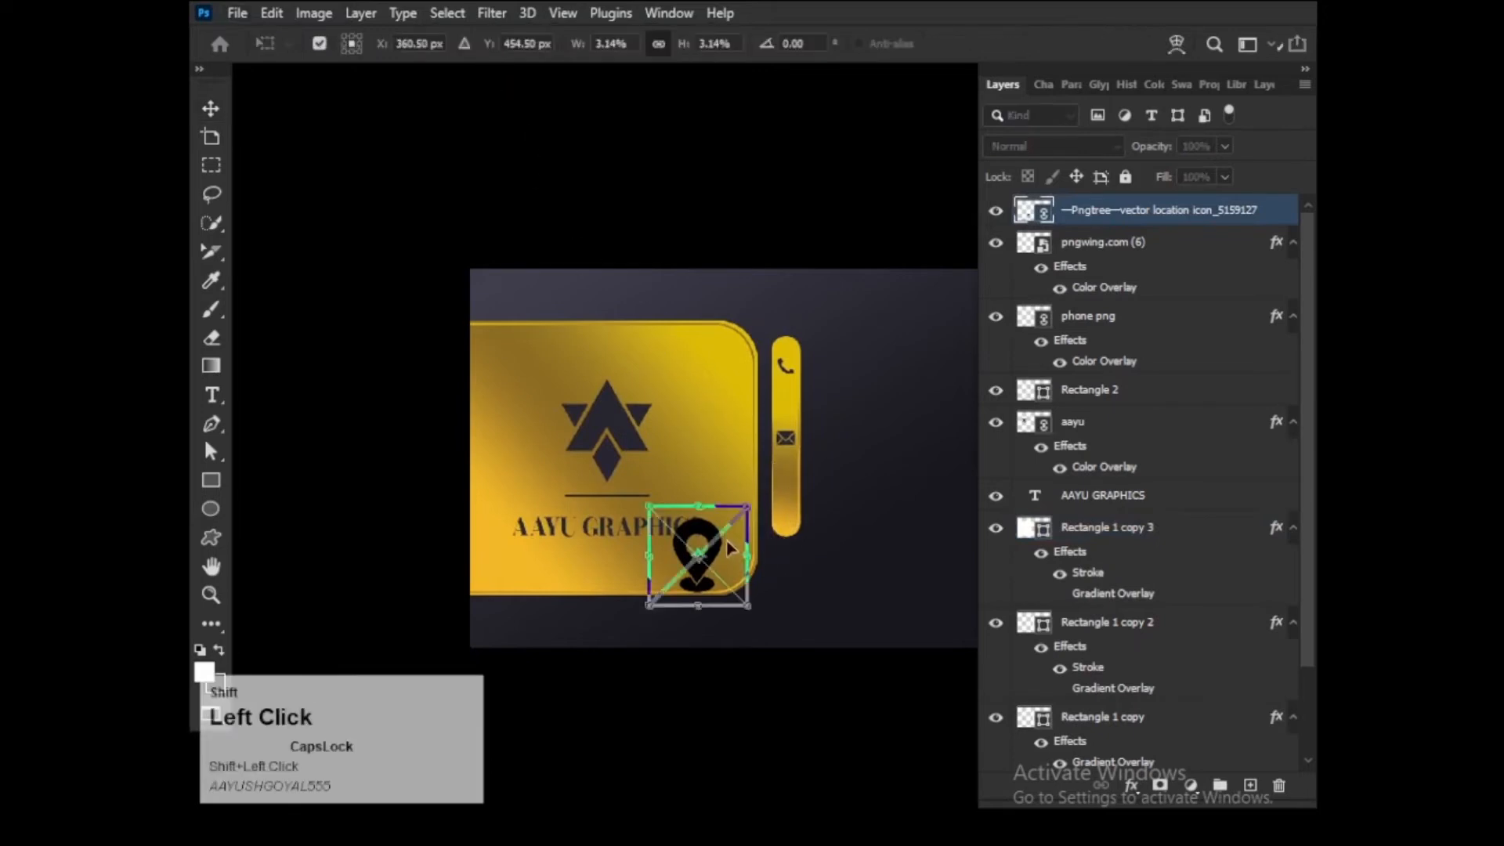
{"action": "left_click_drag", "start_coordinate": [721, 544], "coordinate": [654, 576]}
{"action": "key", "text": "Return"}
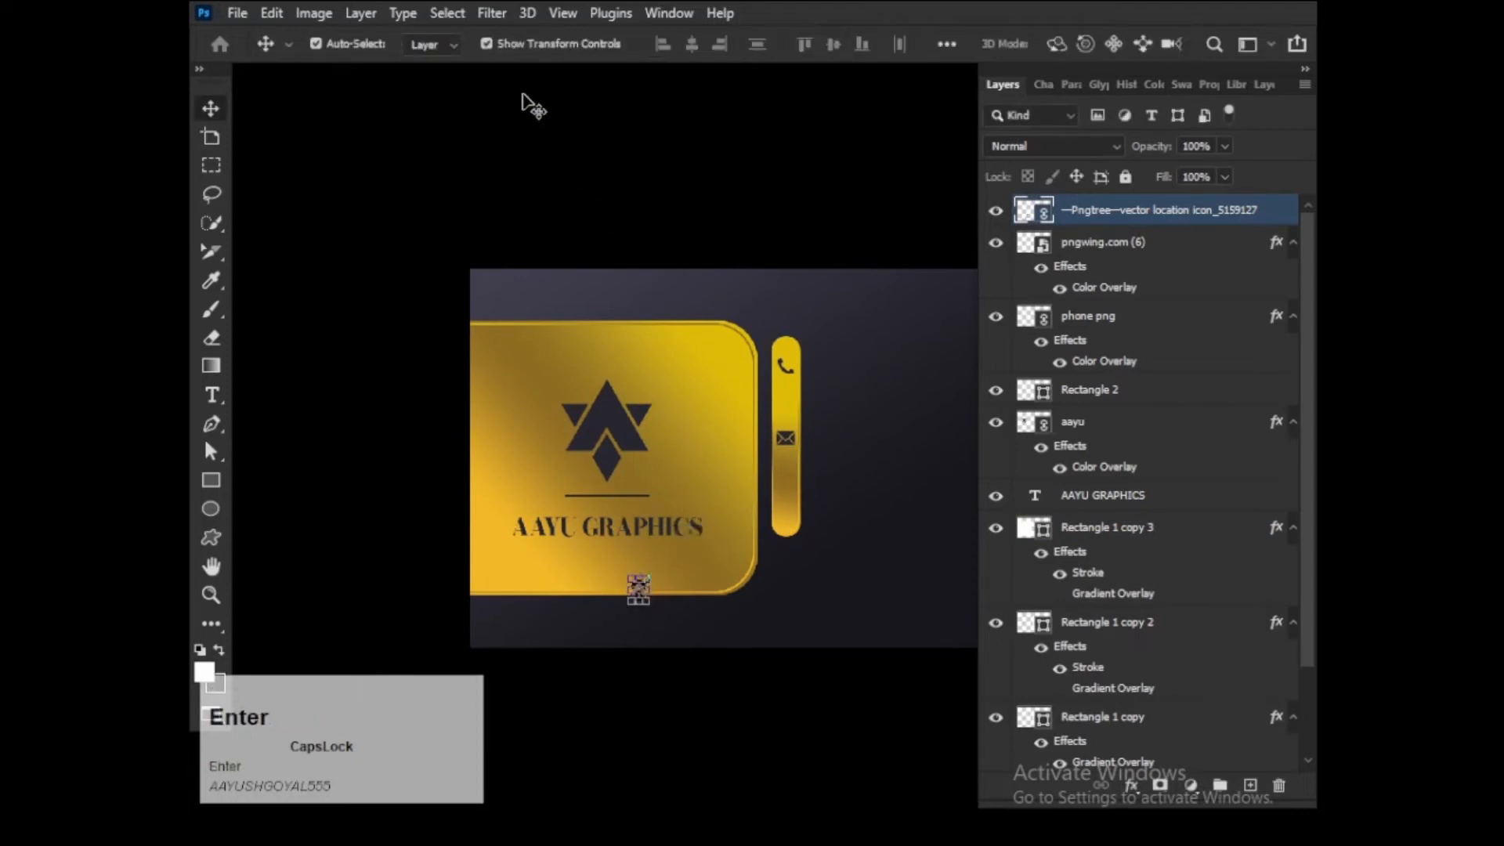
{"action": "left_click", "coordinate": [486, 44]}
{"action": "left_click_drag", "start_coordinate": [644, 599], "coordinate": [791, 529]}
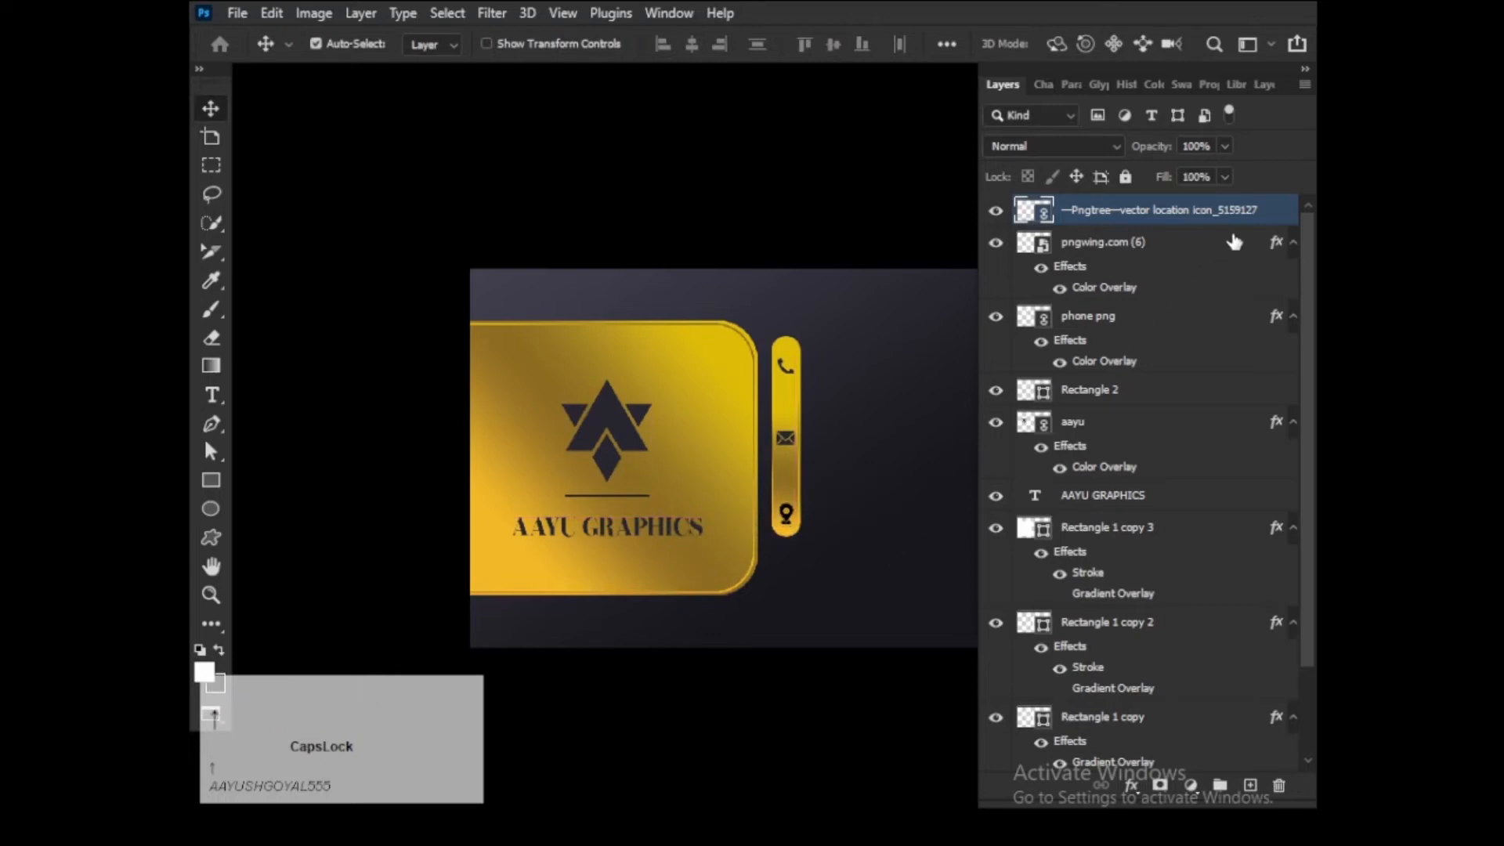
- Copy the envelope's Color Overlay style onto the location icon, align the contact icons on their horizontal centers, and deselect
{"action": "left_click_drag", "start_coordinate": [1206, 298], "coordinate": [1218, 226]}
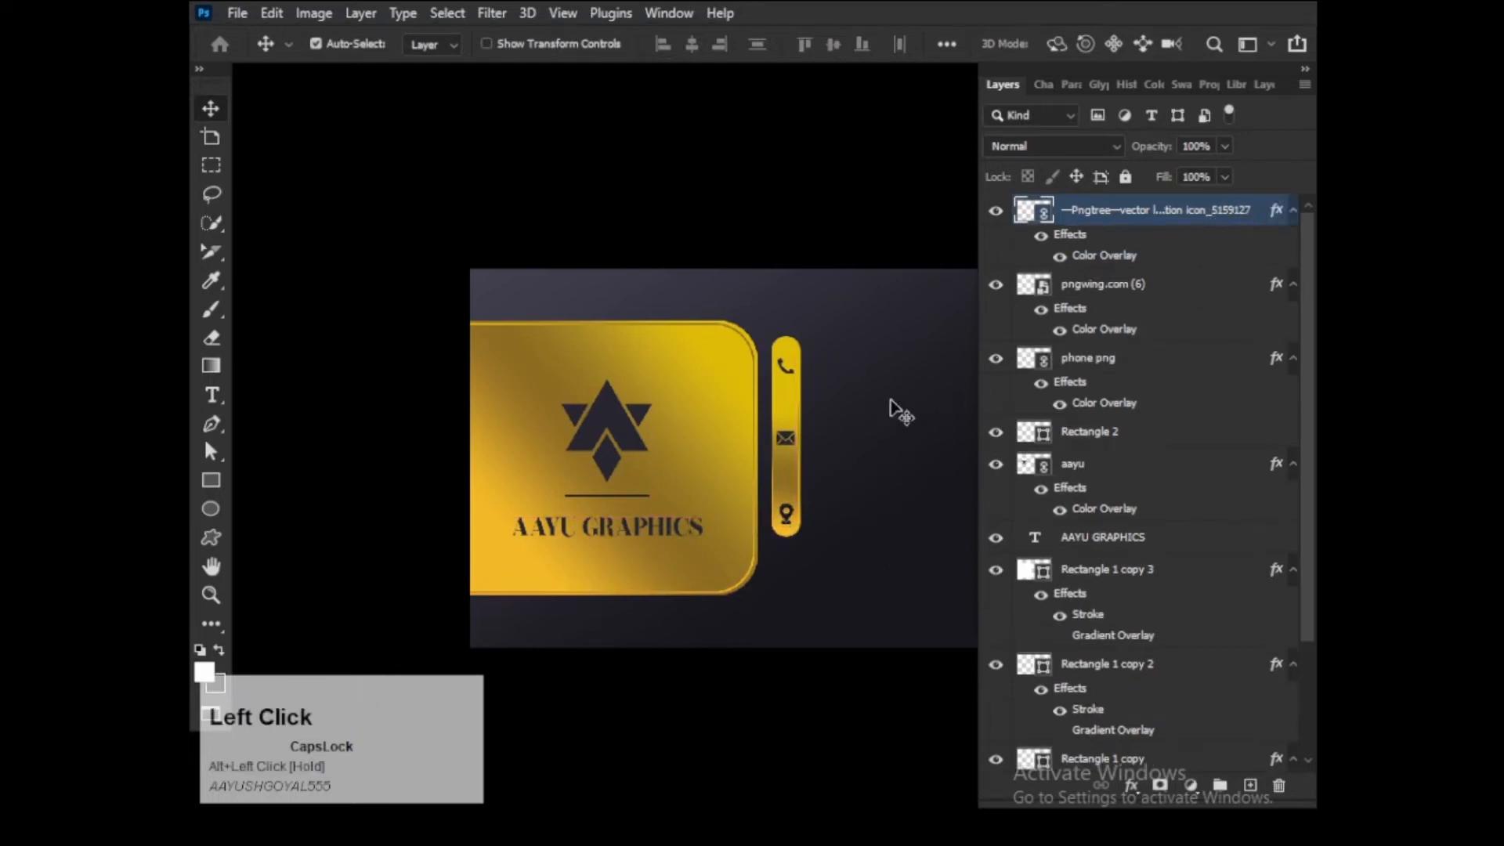
{"action": "left_click_drag", "start_coordinate": [835, 322], "coordinate": [776, 539]}
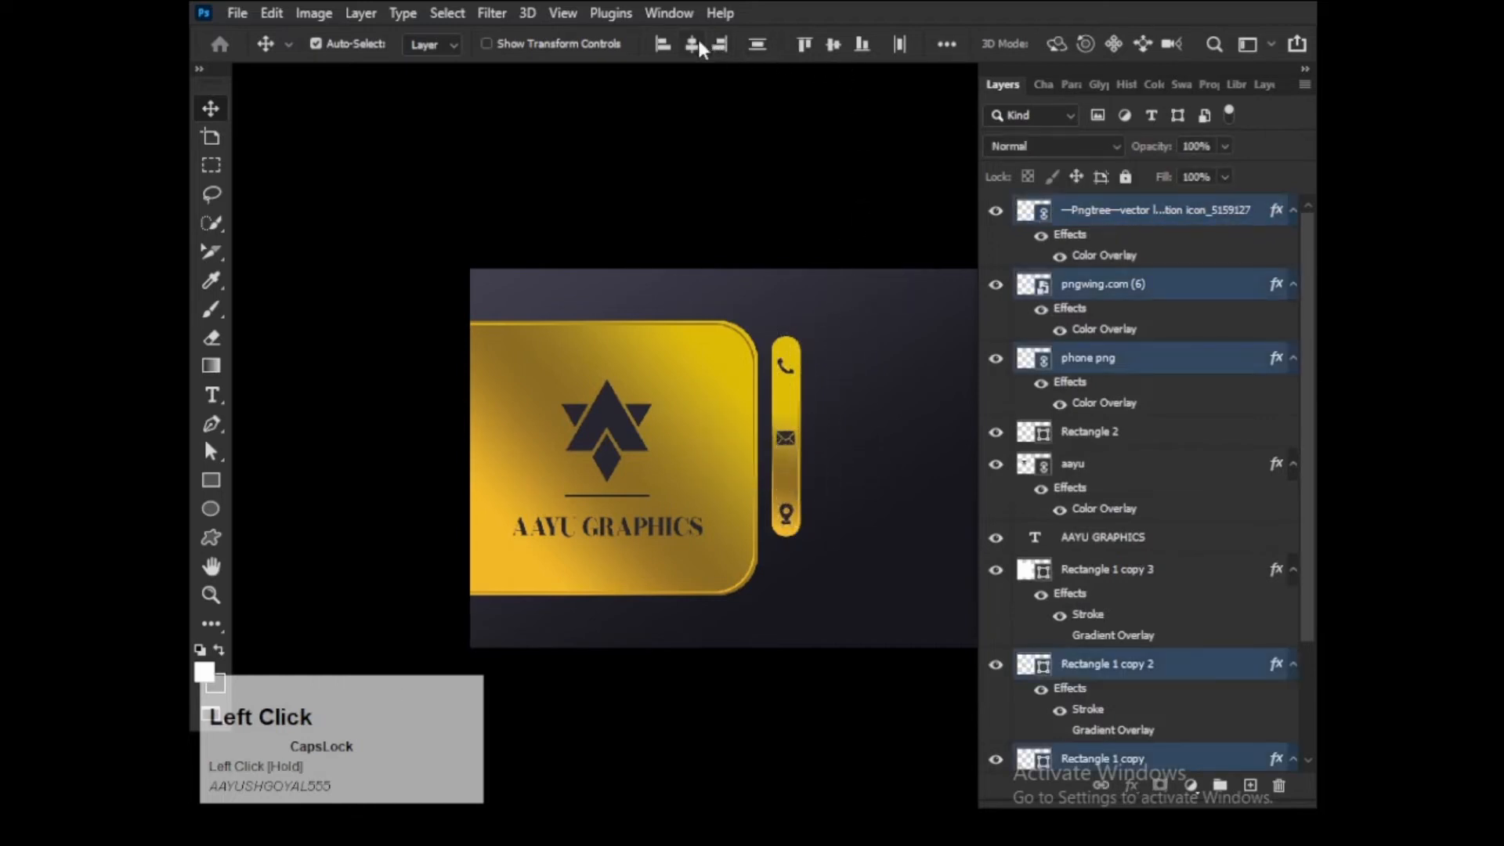
{"action": "left_click", "coordinate": [688, 45]}
{"action": "left_click", "coordinate": [864, 326]}
{"action": "scroll", "coordinate": [864, 333], "scroll_direction": "down", "scroll_amount": 1}
{"action": "left_click_drag", "start_coordinate": [846, 393], "coordinate": [735, 452]}
{"action": "scroll", "coordinate": [782, 510], "scroll_direction": "up", "scroll_amount": 1}
{"action": "left_click_drag", "start_coordinate": [802, 490], "coordinate": [720, 515]}
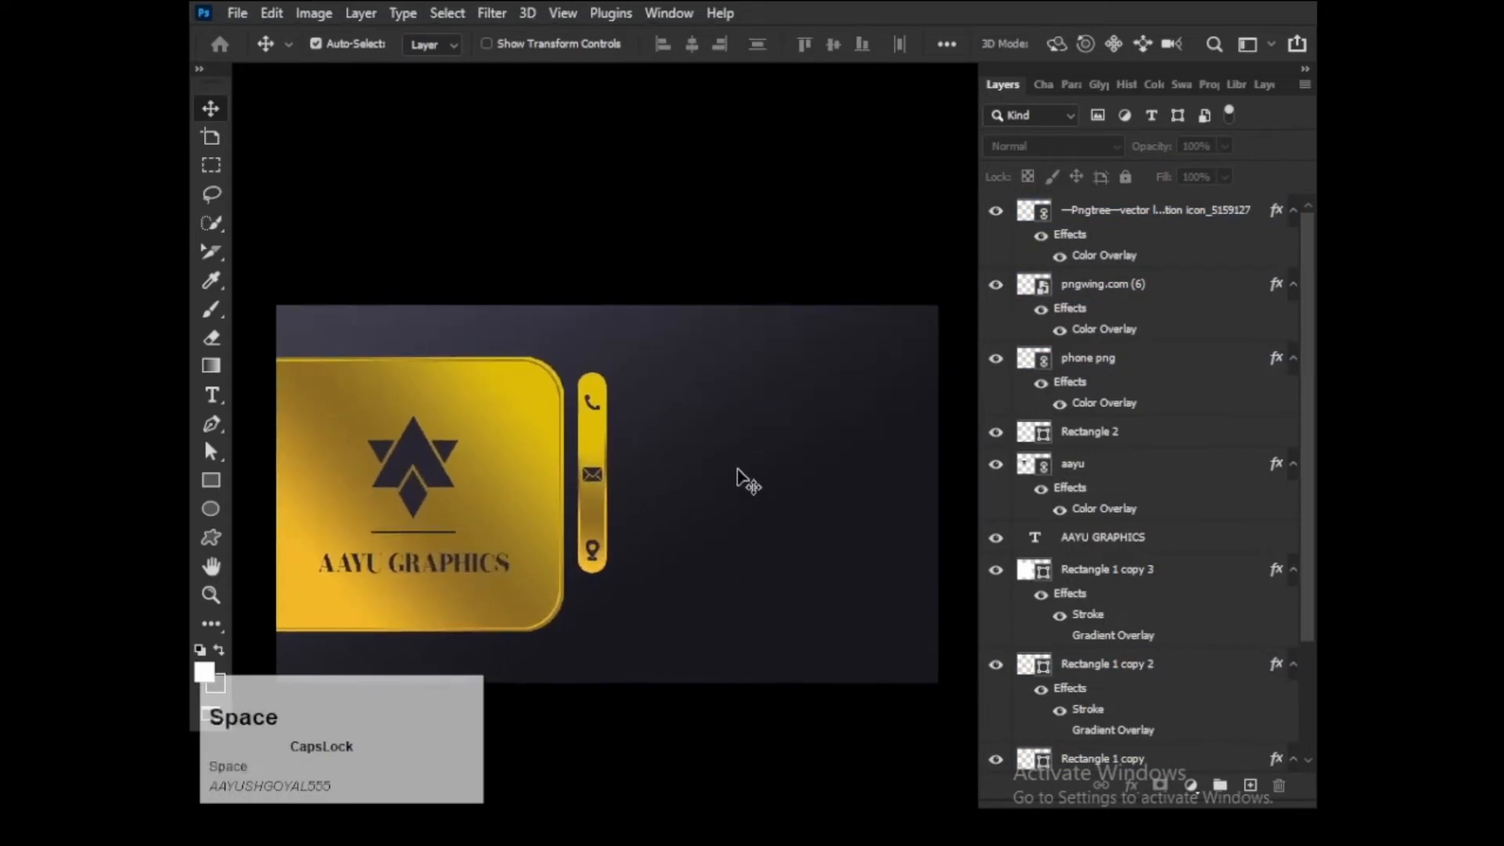
- Duplicate the AAYU GRAPHICS text beside the phone icon and copy the layer style of Rectangle 1 copy 2 onto it
{"action": "left_click_drag", "start_coordinate": [474, 561], "coordinate": [785, 409]}
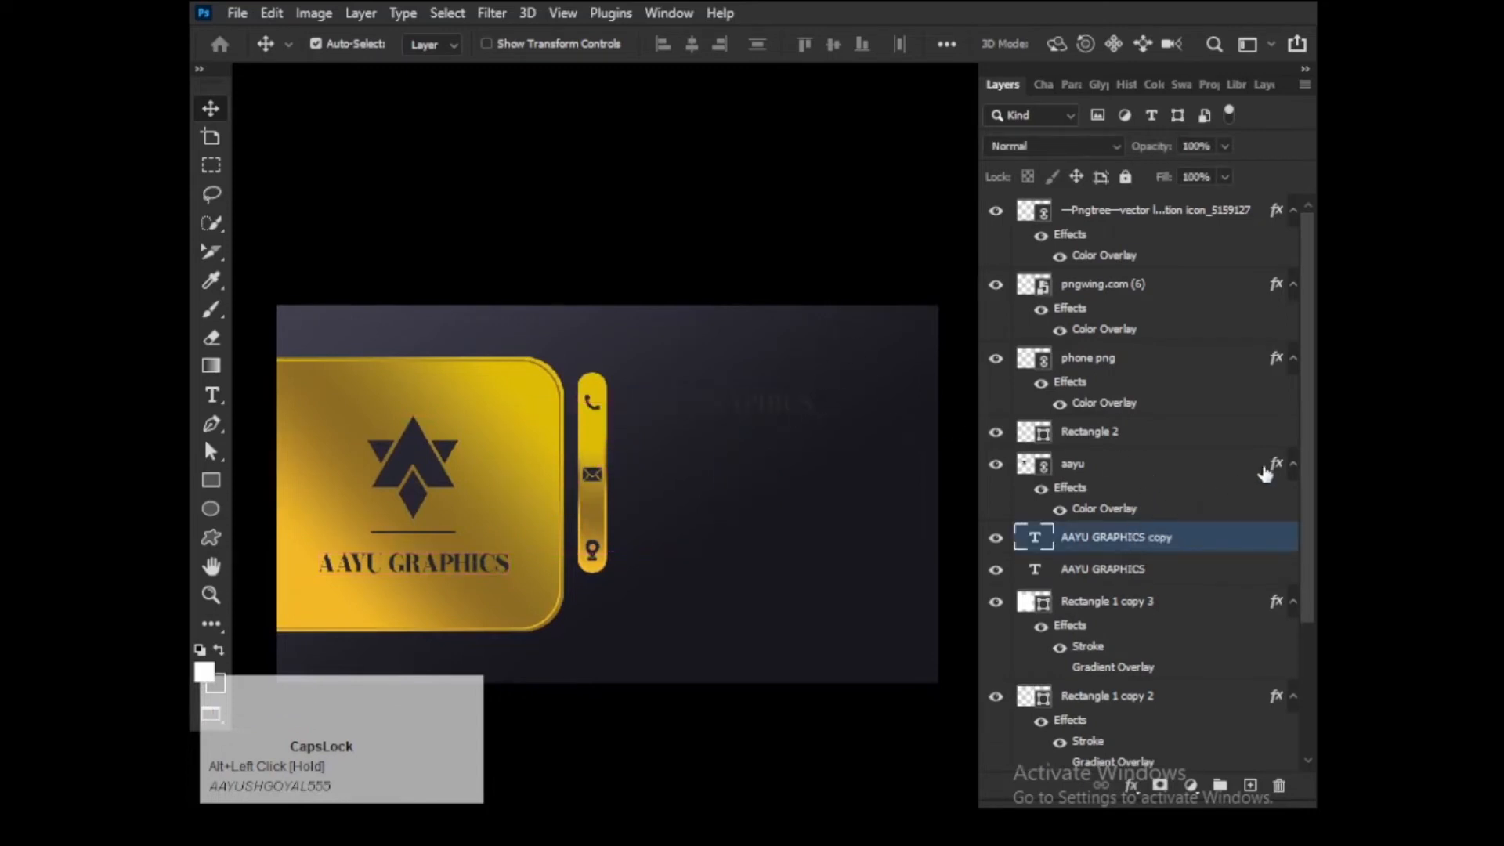
{"action": "scroll", "coordinate": [1167, 302], "scroll_direction": "down", "scroll_amount": 3}
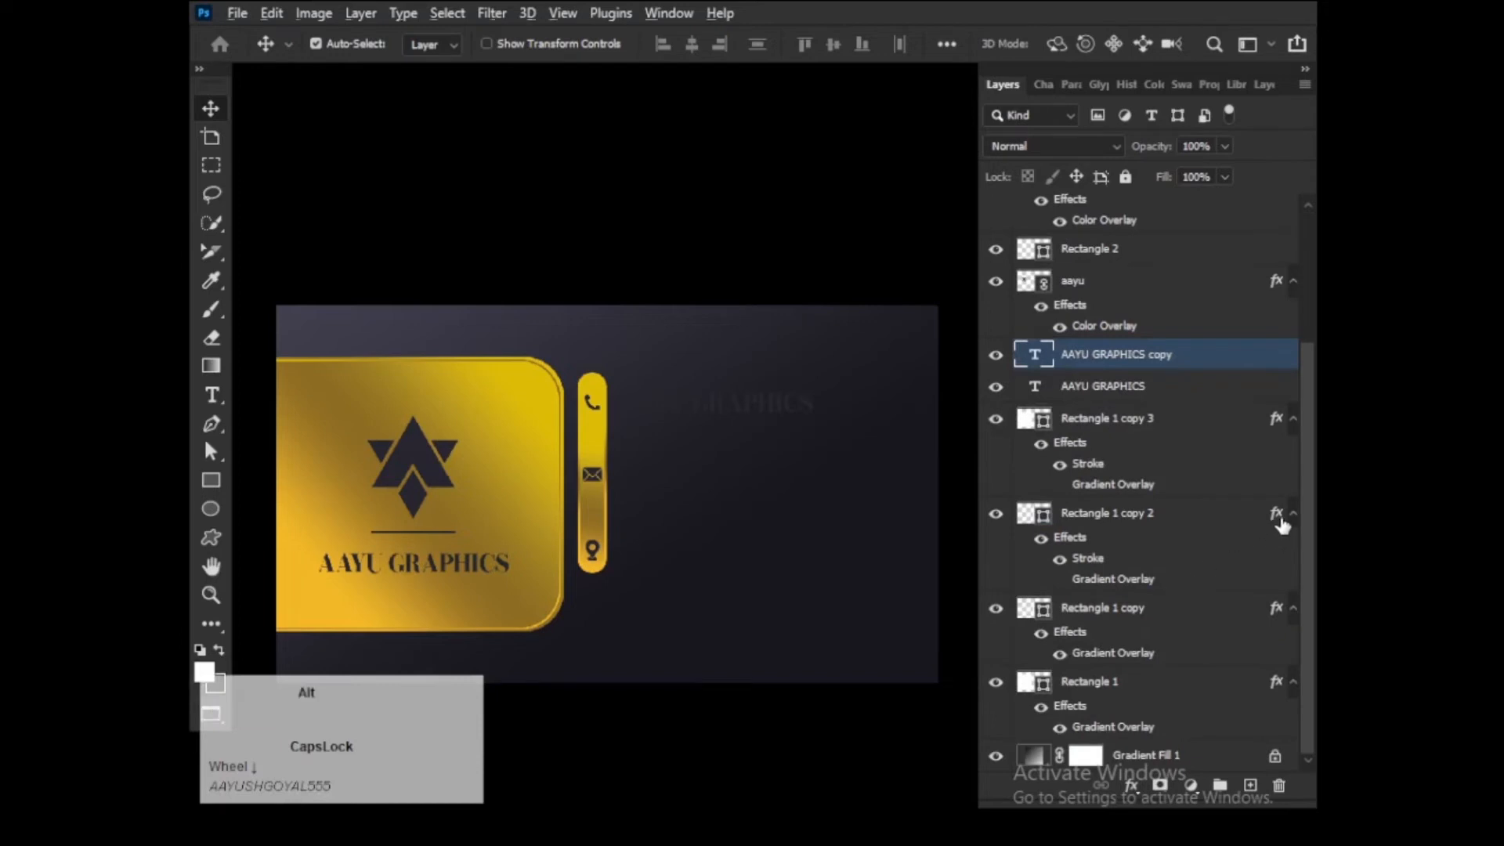
{"action": "left_click_drag", "start_coordinate": [1277, 516], "coordinate": [1279, 368]}
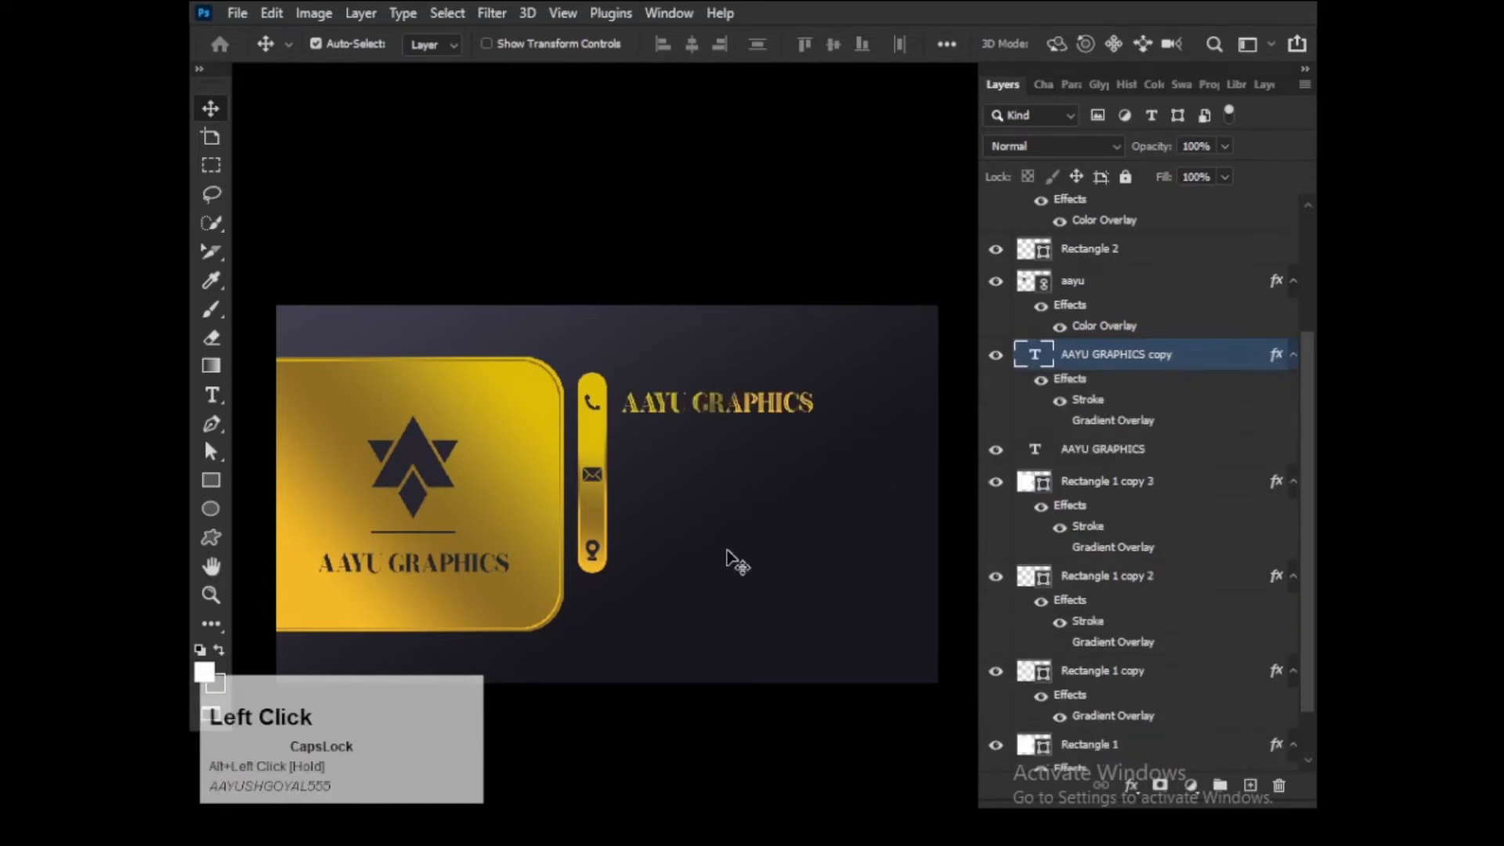
- Hide the Stroke effect and show the Gradient Overlay effect on the AAYU GRAPHICS copy text
{"action": "scroll", "coordinate": [715, 564], "scroll_direction": "up", "scroll_amount": 2, "text": "alt"}
{"action": "scroll", "coordinate": [715, 565], "scroll_direction": "up", "scroll_amount": 1, "text": "alt"}
{"action": "left_click_drag", "start_coordinate": [739, 483], "coordinate": [690, 515]}
{"action": "left_click", "coordinate": [1059, 402]}
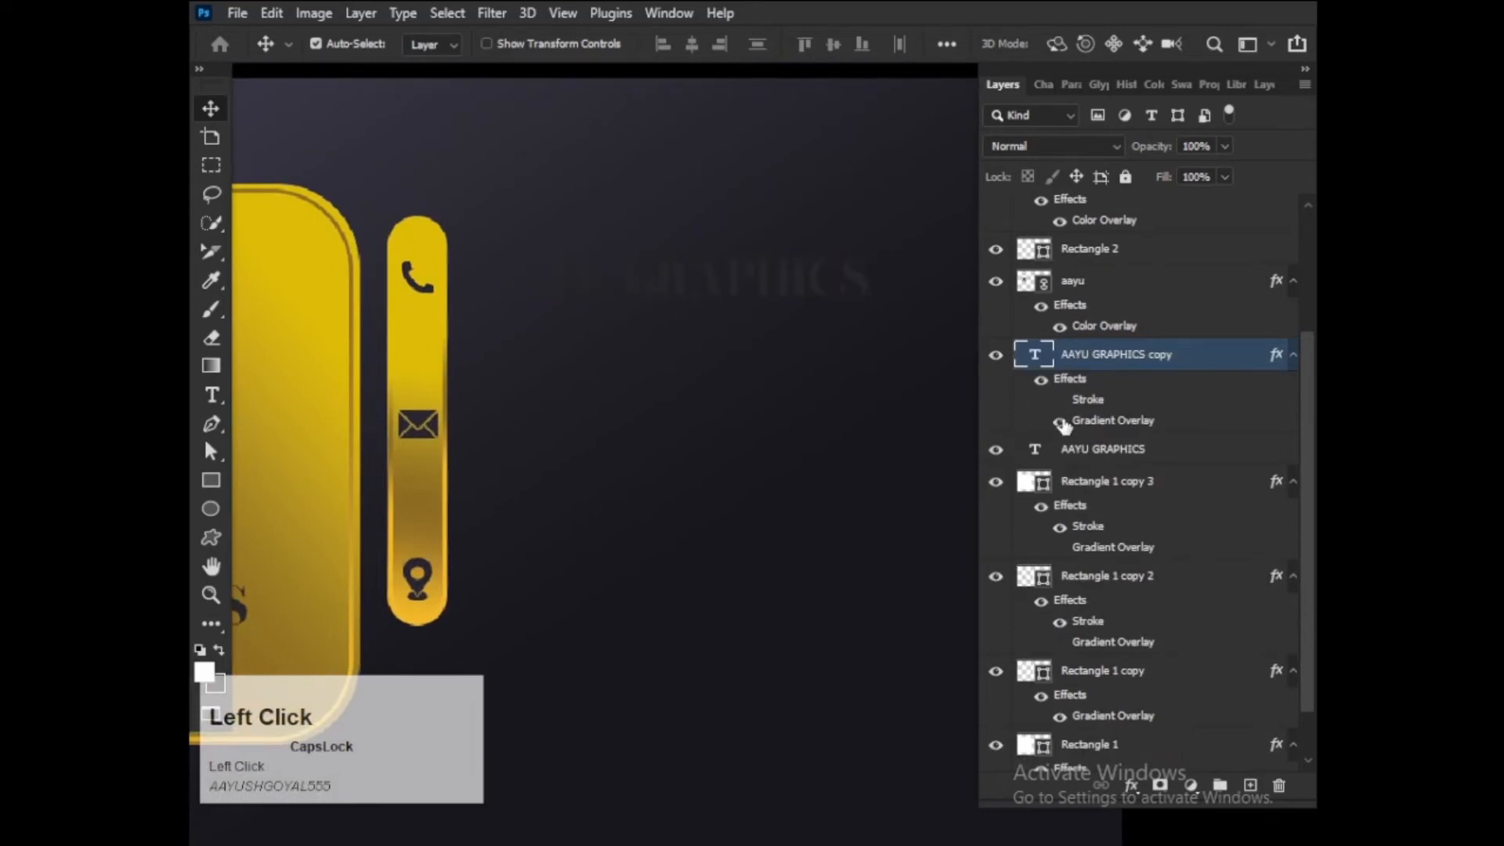
{"action": "left_click", "coordinate": [1062, 423]}
{"action": "scroll", "coordinate": [752, 504], "scroll_direction": "down", "scroll_amount": 2, "text": "alt"}
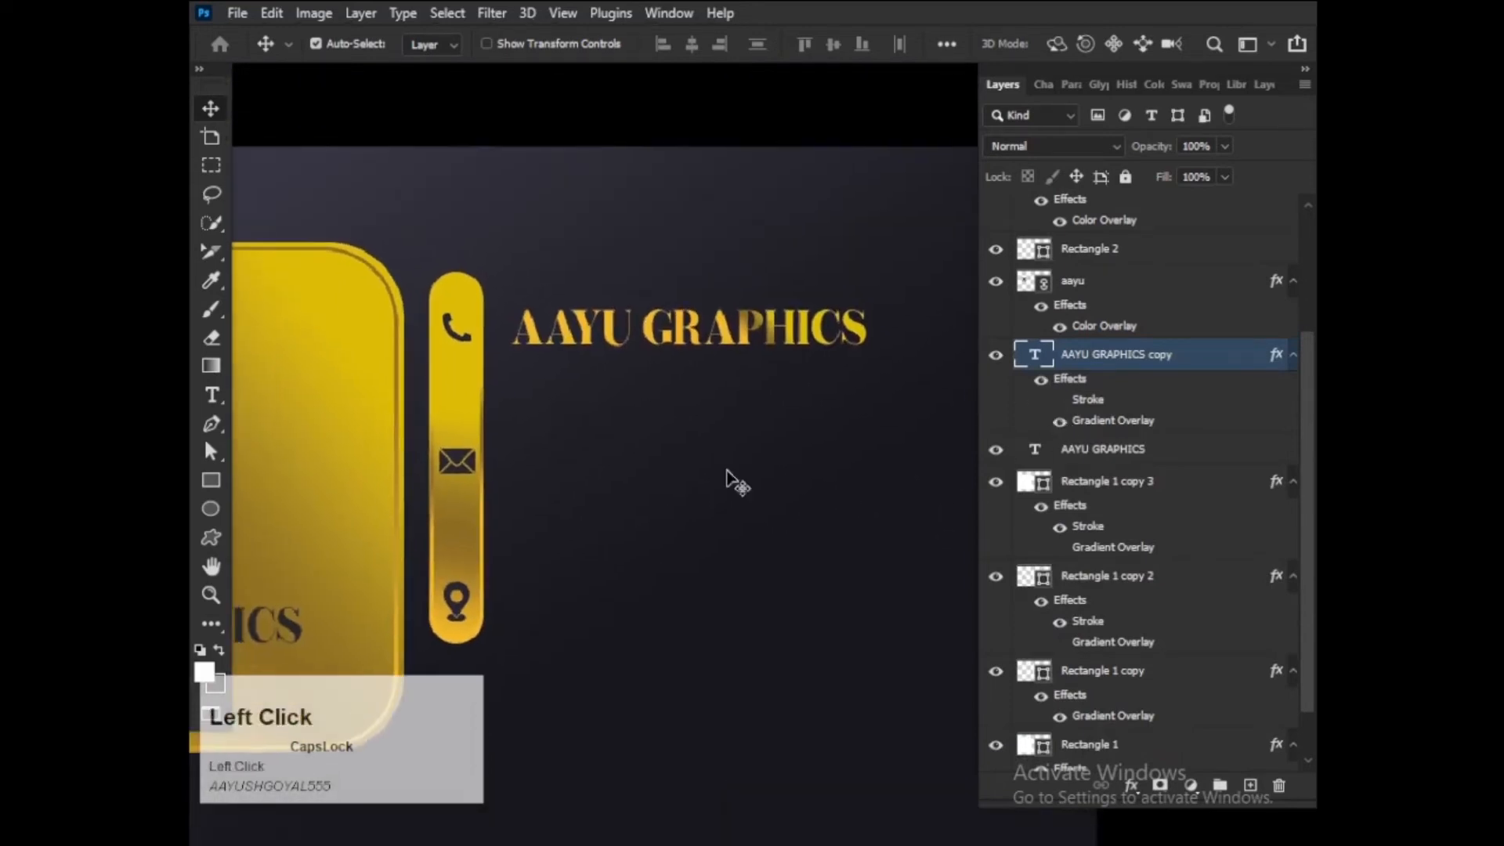
- Replace the copied text beside the phone icon with the contact phone number
{"action": "scroll", "coordinate": [727, 471], "scroll_direction": "down", "scroll_amount": 3}
{"action": "key", "text": "t"}
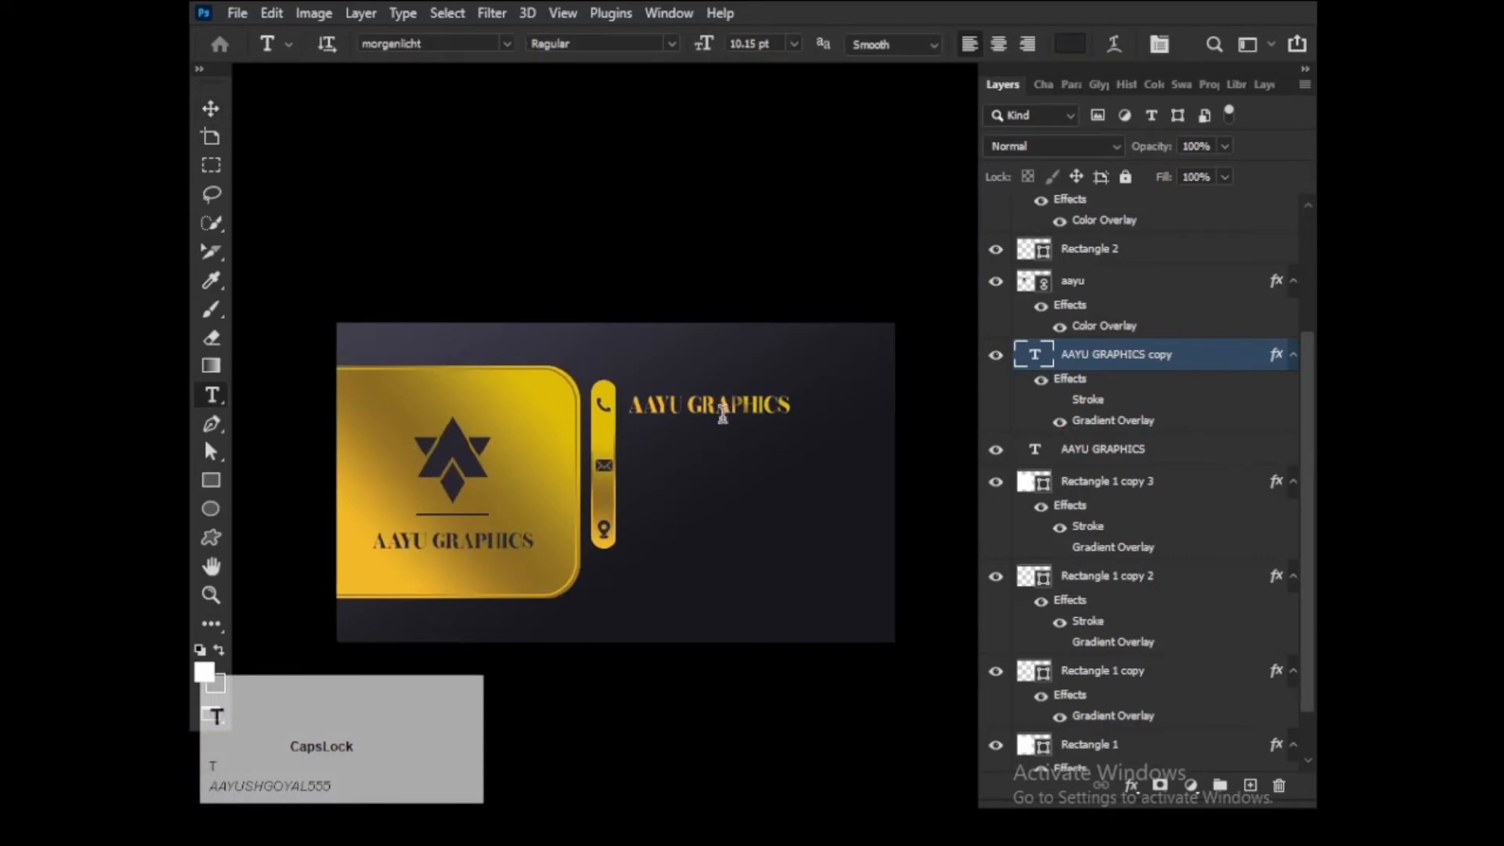
{"action": "left_click", "coordinate": [722, 413]}
{"action": "key", "text": "ctrl+a"}
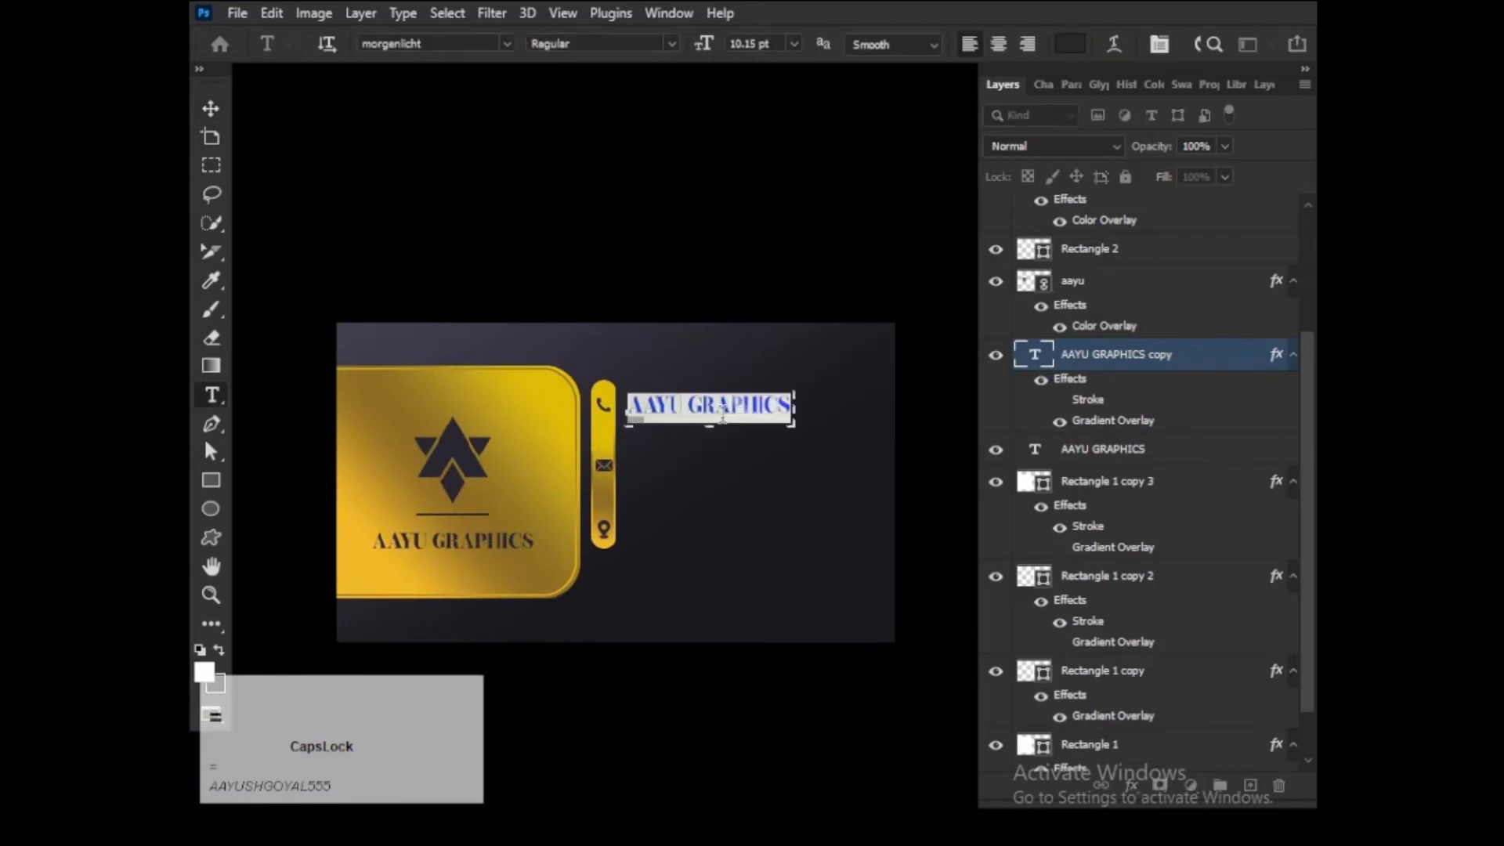
{"action": "key", "text": "BackSpace"}
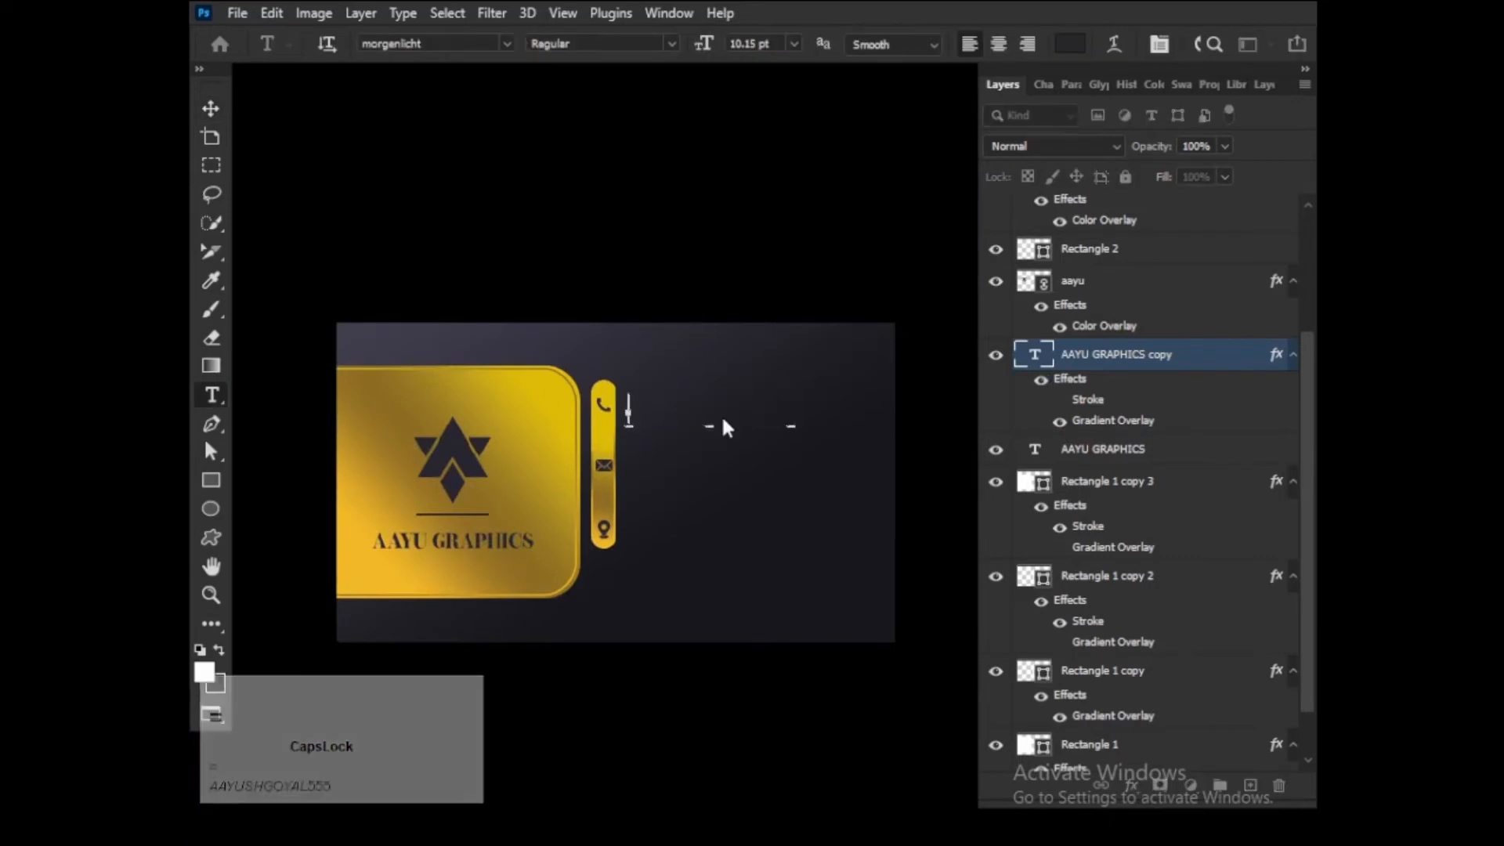
{"action": "type", "text": "+"}
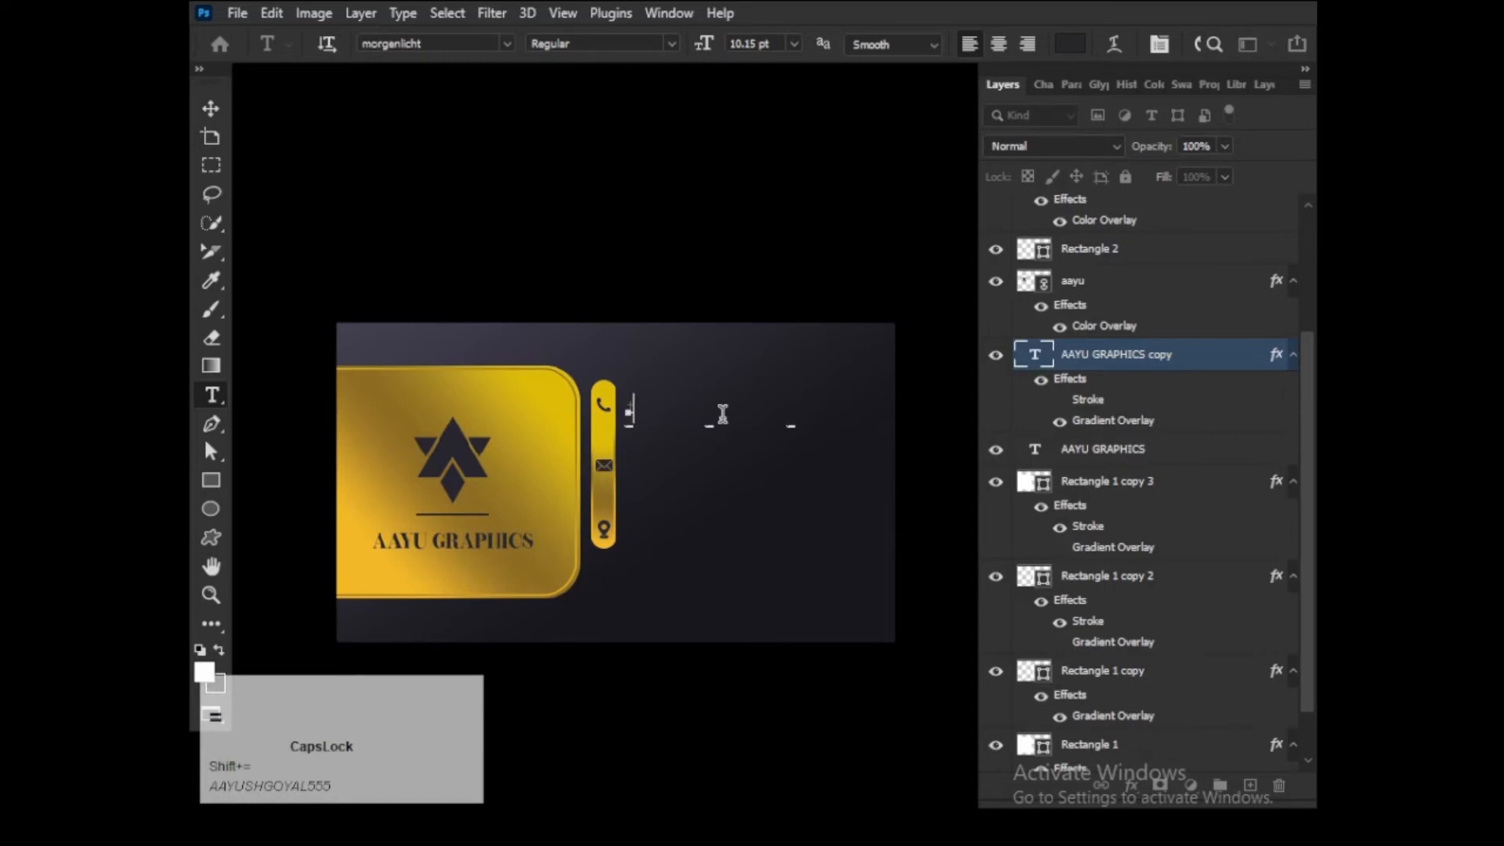
{"action": "type", "text": "91 0123456789"}
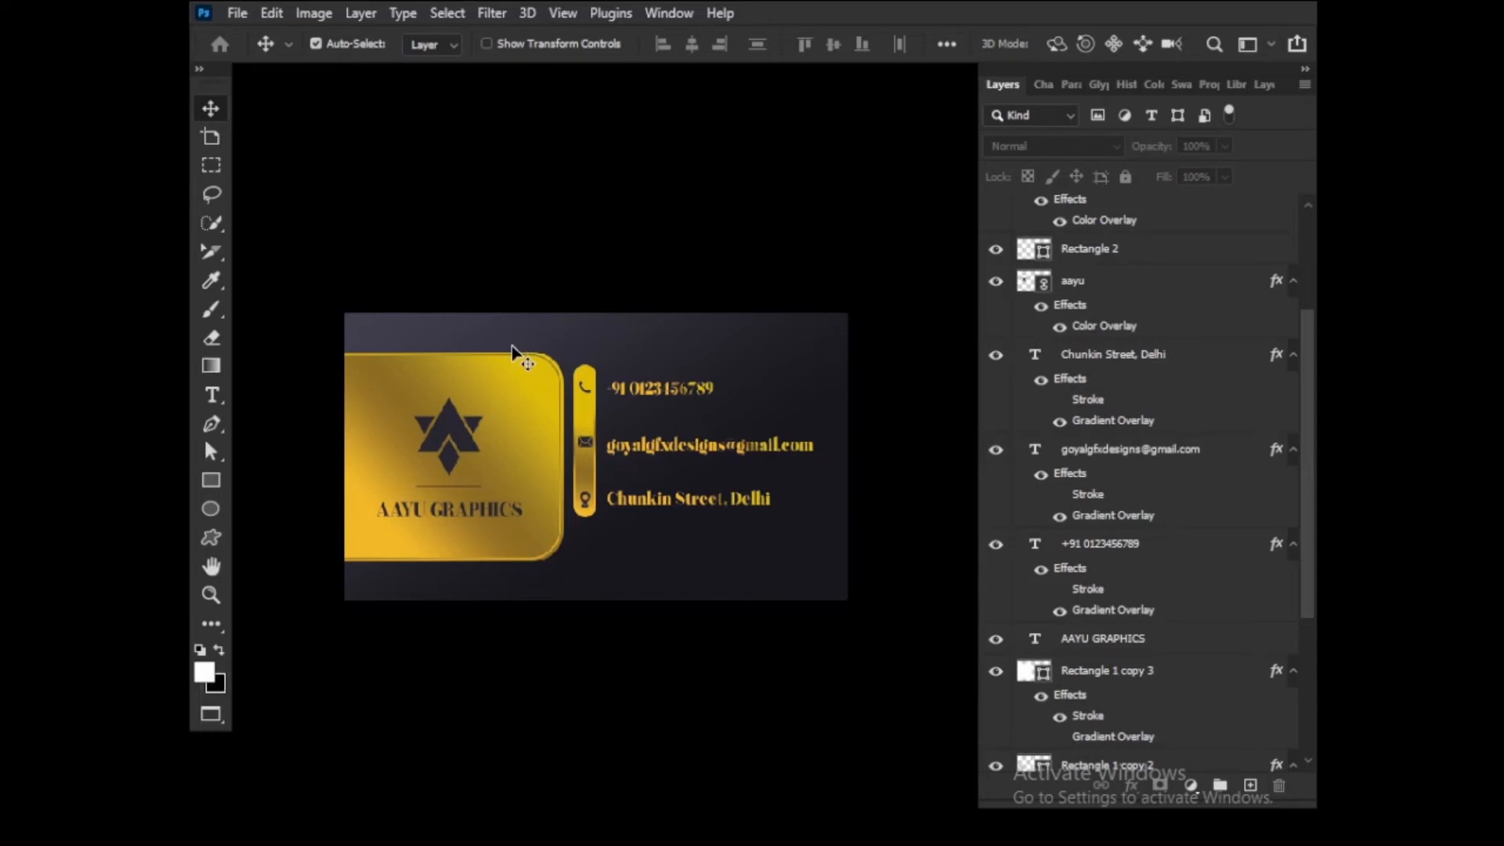
- Duplicate the aayu logo layer and position the copy directly above Gradient Fill 1 in the layer stack
{"action": "scroll", "coordinate": [779, 514], "scroll_direction": "up", "scroll_amount": 3}
{"action": "left_click", "coordinate": [740, 517]}
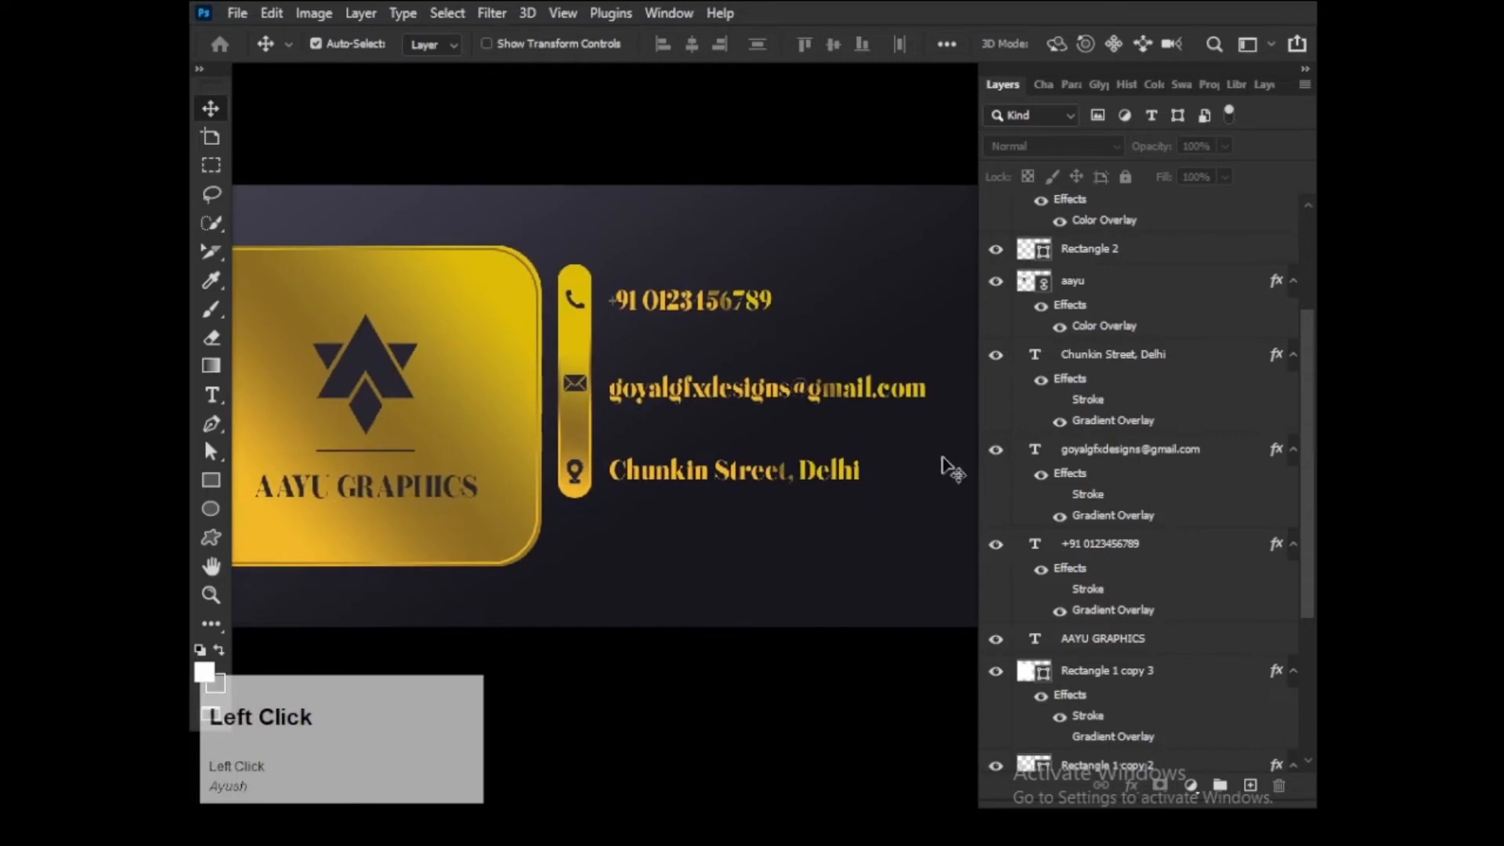
{"action": "scroll", "coordinate": [1163, 350], "scroll_direction": "down", "scroll_amount": 3}
{"action": "scroll", "coordinate": [1123, 407], "scroll_direction": "up", "scroll_amount": 5}
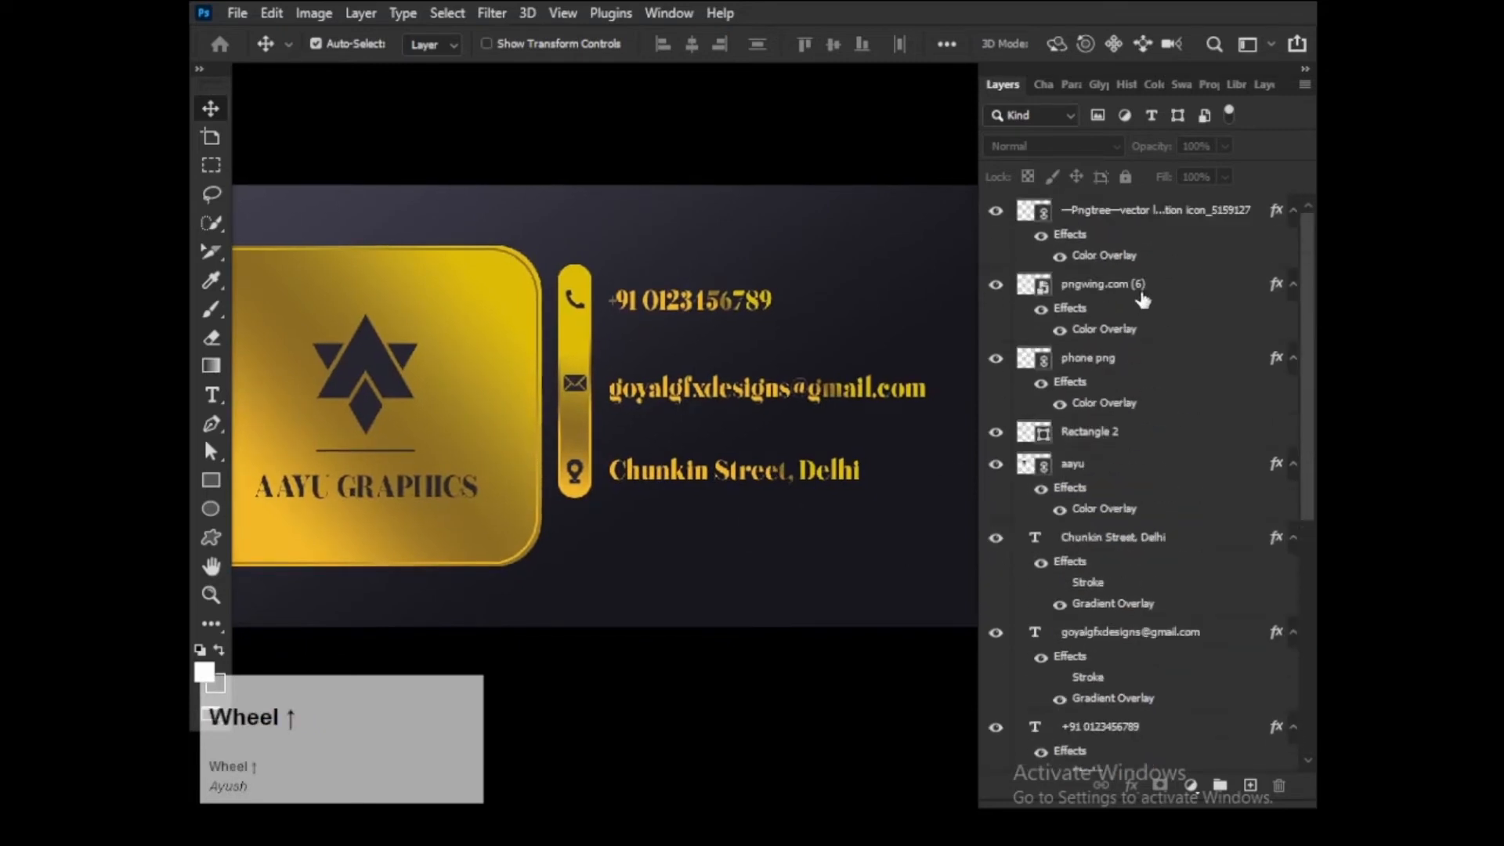
{"action": "left_click", "coordinate": [355, 355]}
{"action": "scroll", "coordinate": [1017, 379], "scroll_direction": "down", "scroll_amount": 3}
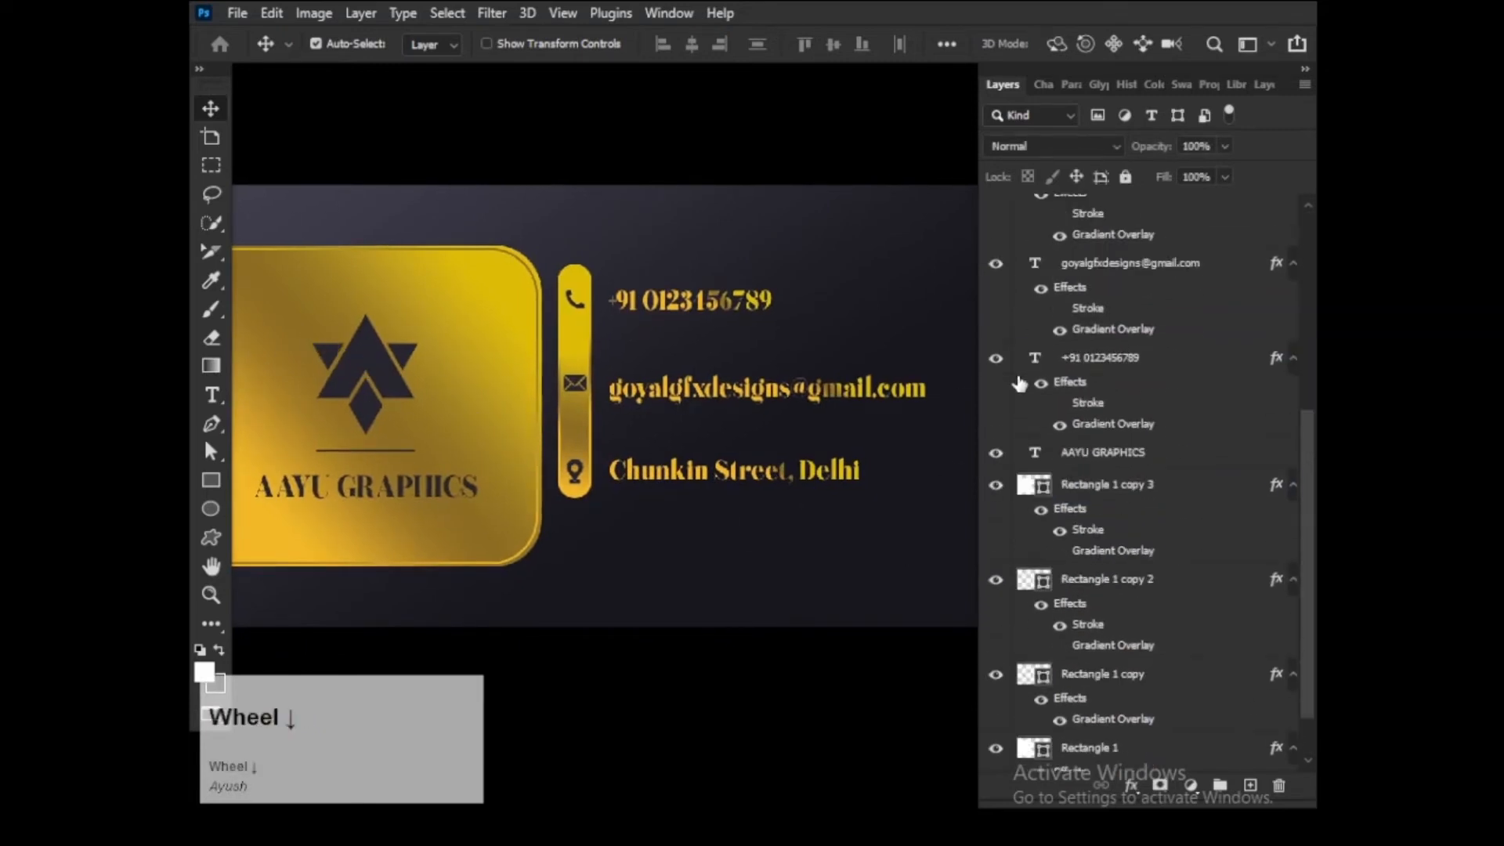
{"action": "key", "text": "ctrl+j"}
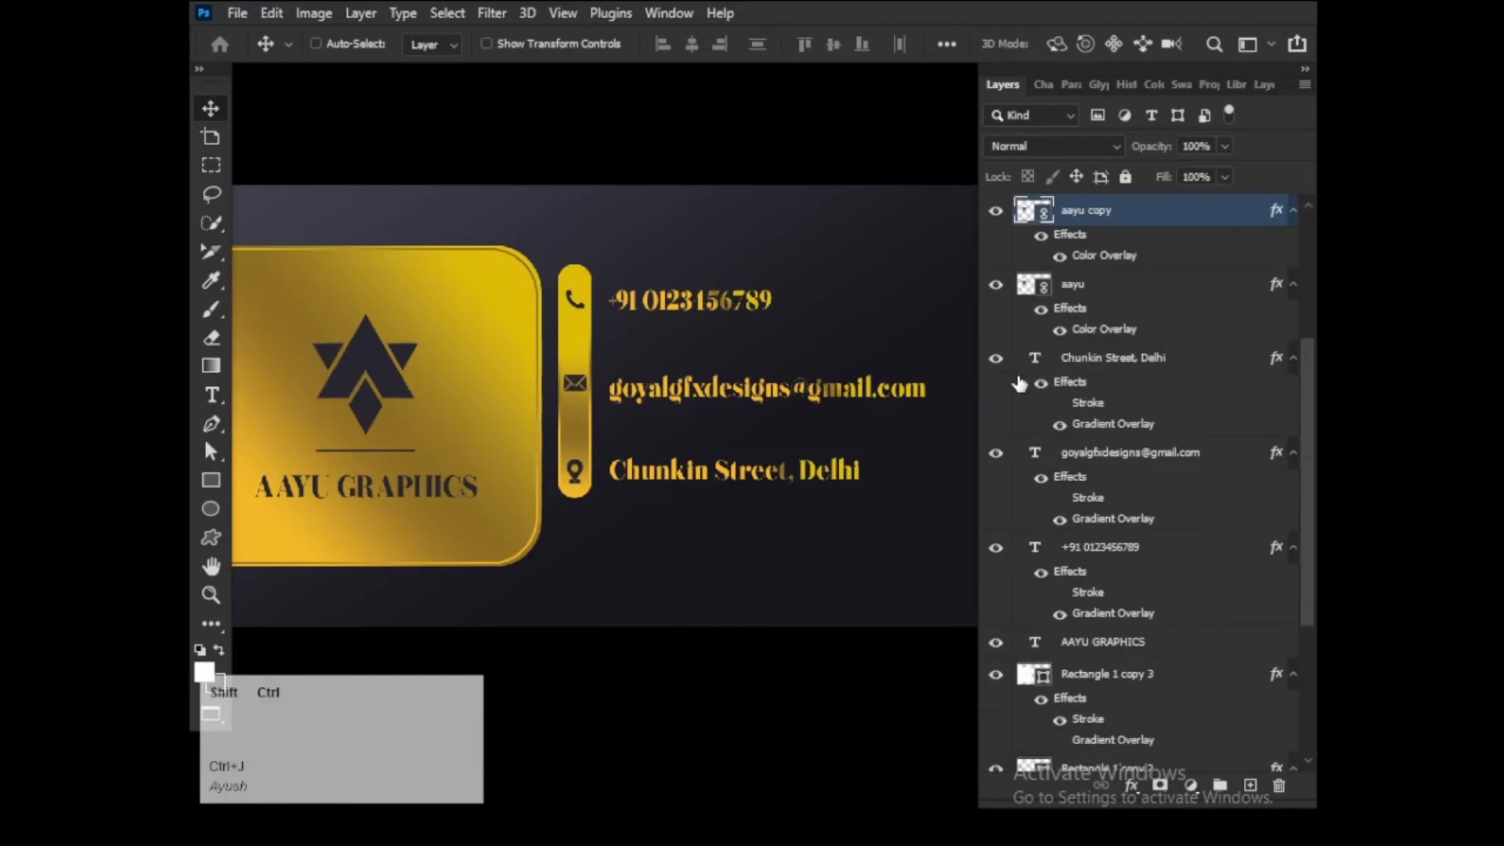
{"action": "key", "text": "ctrl+shift+bracketleft"}
{"action": "left_click_drag", "start_coordinate": [1231, 733], "coordinate": [1230, 666]}
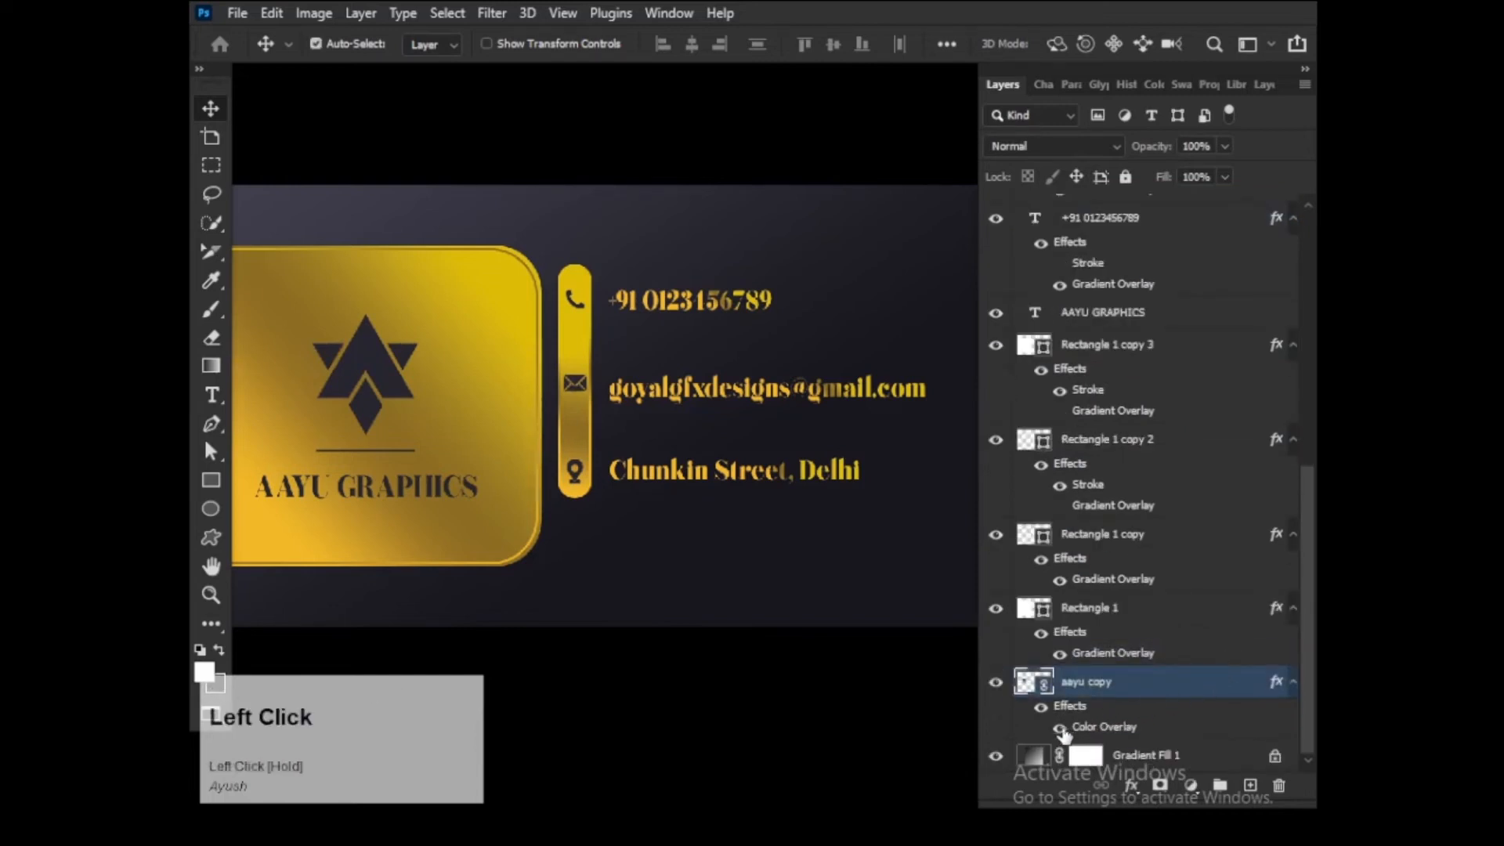
- Turn off the Color Overlay on the aayu copy layer and paste the copied gold stroke layer style onto it
{"action": "left_click", "coordinate": [1060, 729]}
{"action": "right_click", "coordinate": [1076, 703]}
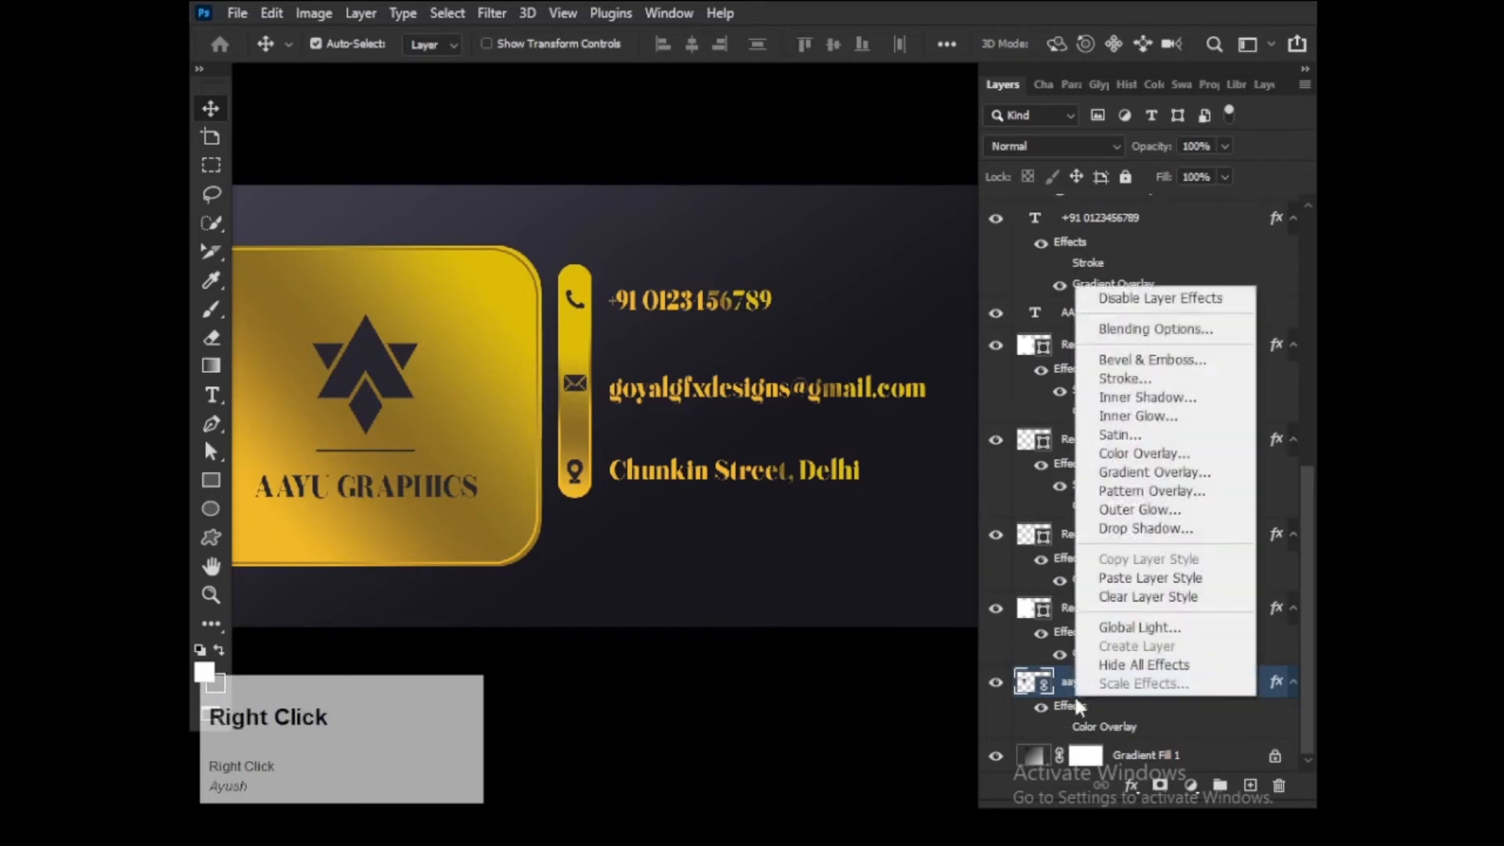
{"action": "left_click", "coordinate": [1136, 577]}
{"action": "scroll", "coordinate": [876, 566], "scroll_direction": "down", "scroll_amount": 3}
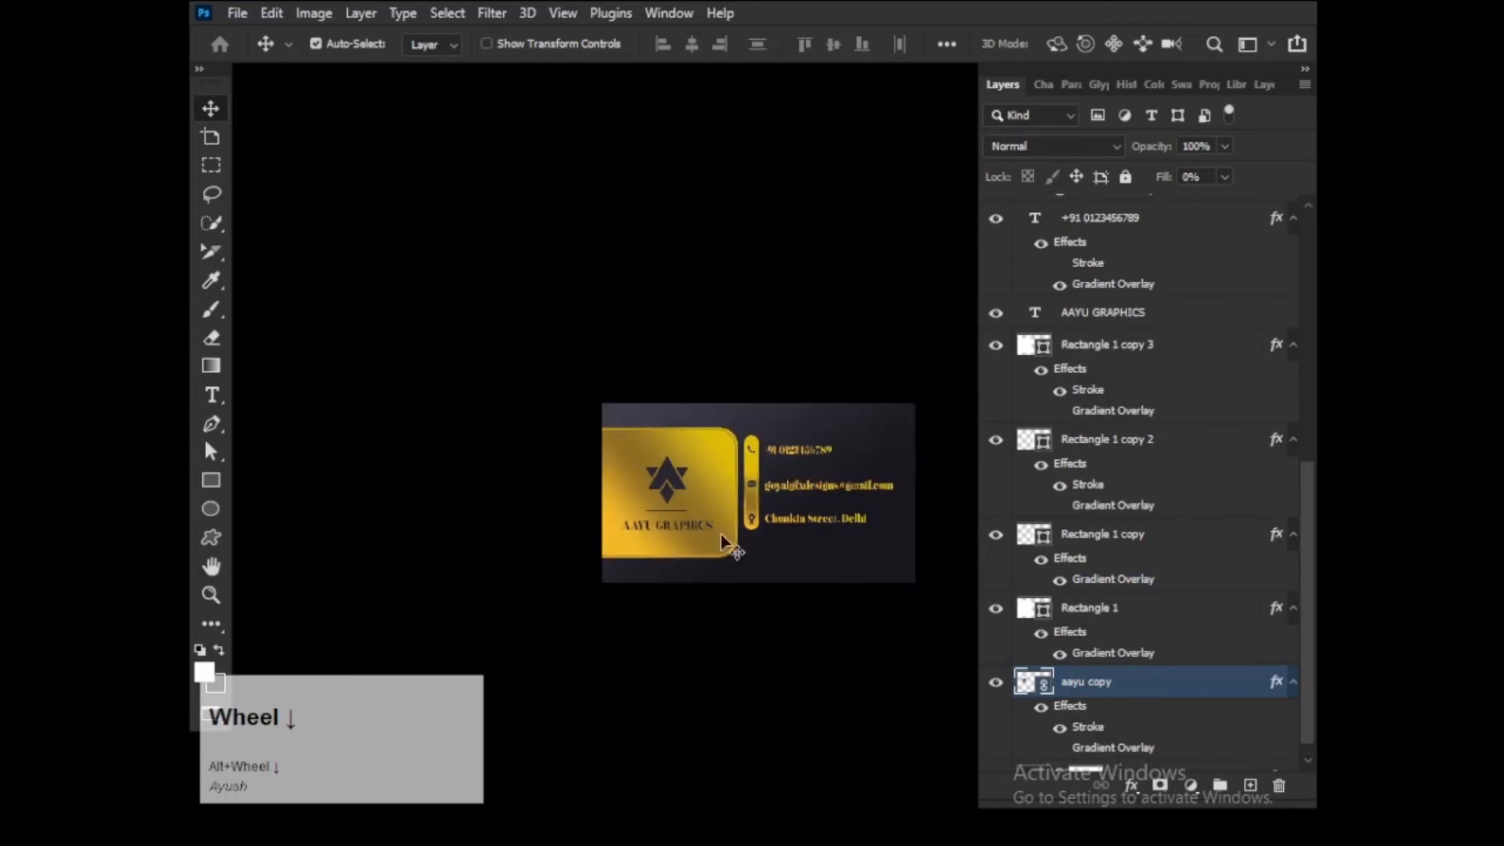
- Enlarge the outlined logo copy beyond the card's height, move it behind the contact details at the card's far end, and deselect
{"action": "left_click", "coordinate": [488, 44]}
{"action": "scroll", "coordinate": [577, 496], "scroll_direction": "up", "scroll_amount": 2}
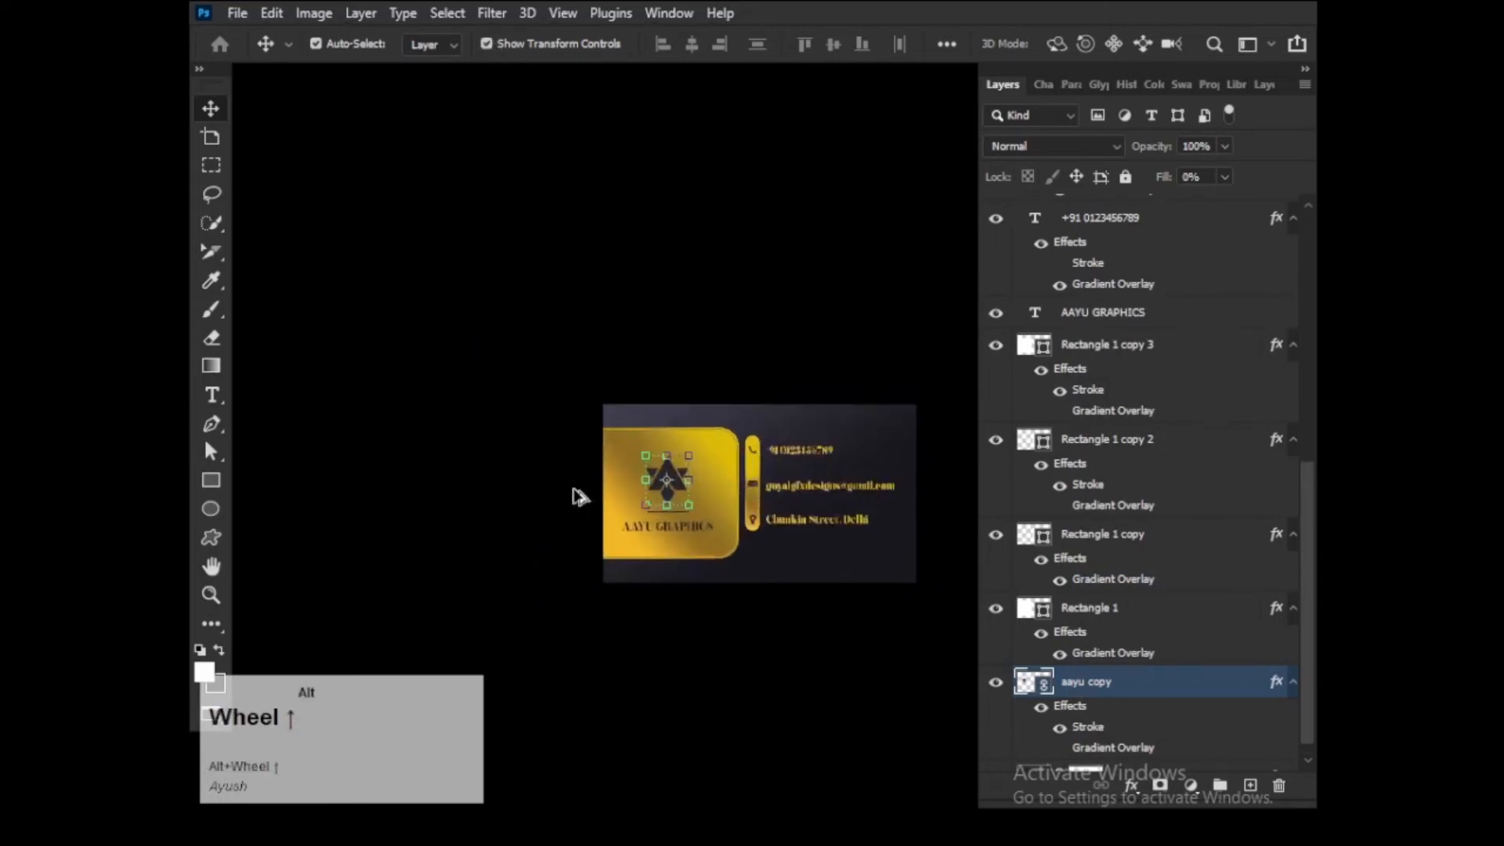
{"action": "left_click_drag", "start_coordinate": [707, 510], "coordinate": [796, 645]}
{"action": "left_click_drag", "start_coordinate": [698, 618], "coordinate": [866, 549]}
{"action": "key", "text": "Return"}
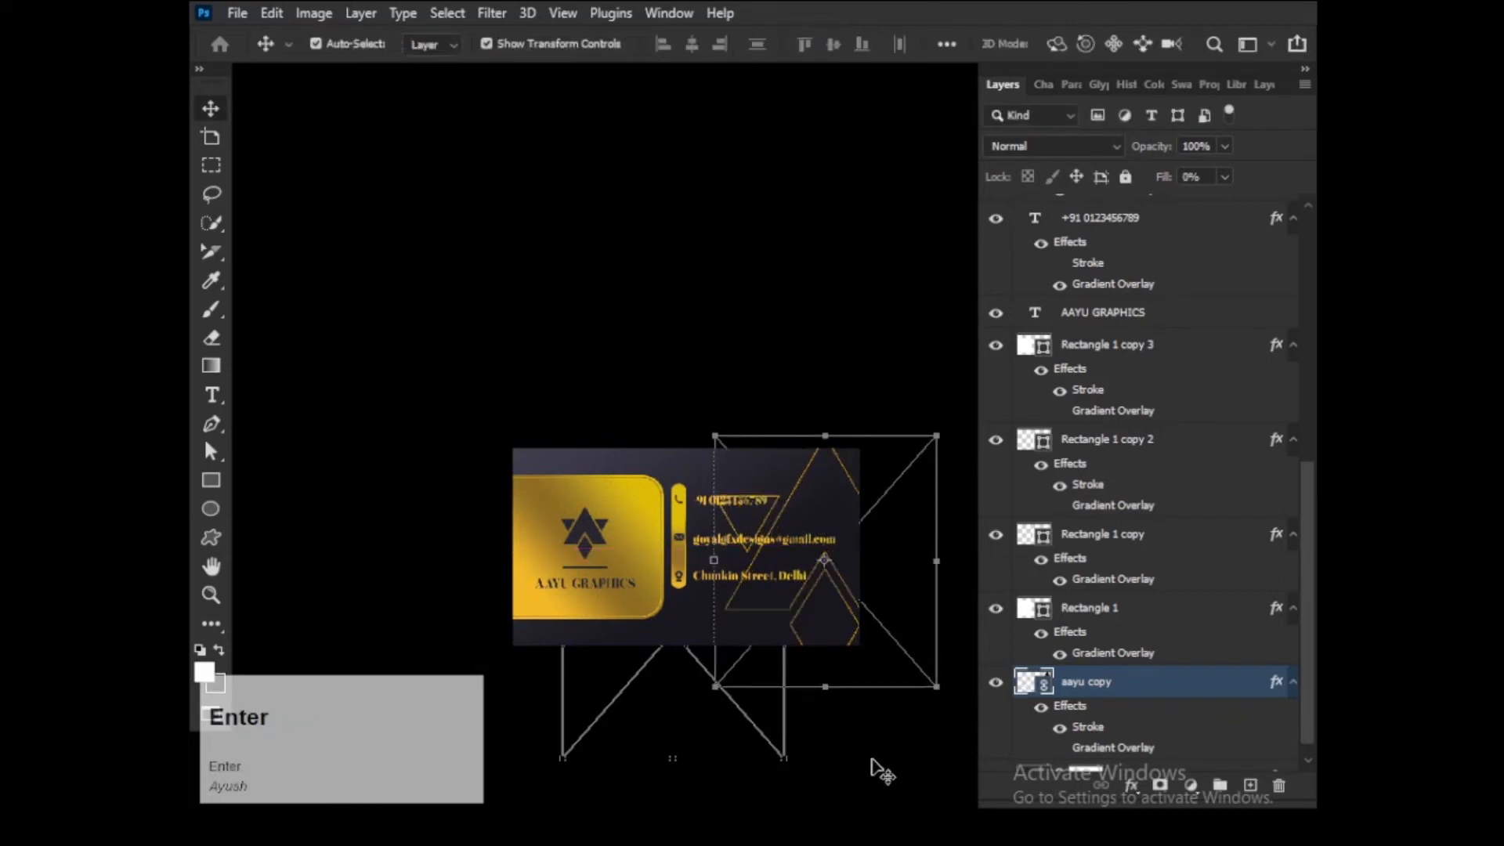
{"action": "scroll", "coordinate": [862, 775], "scroll_direction": "up", "scroll_amount": 5}
{"action": "left_click_drag", "start_coordinate": [752, 548], "coordinate": [857, 527]}
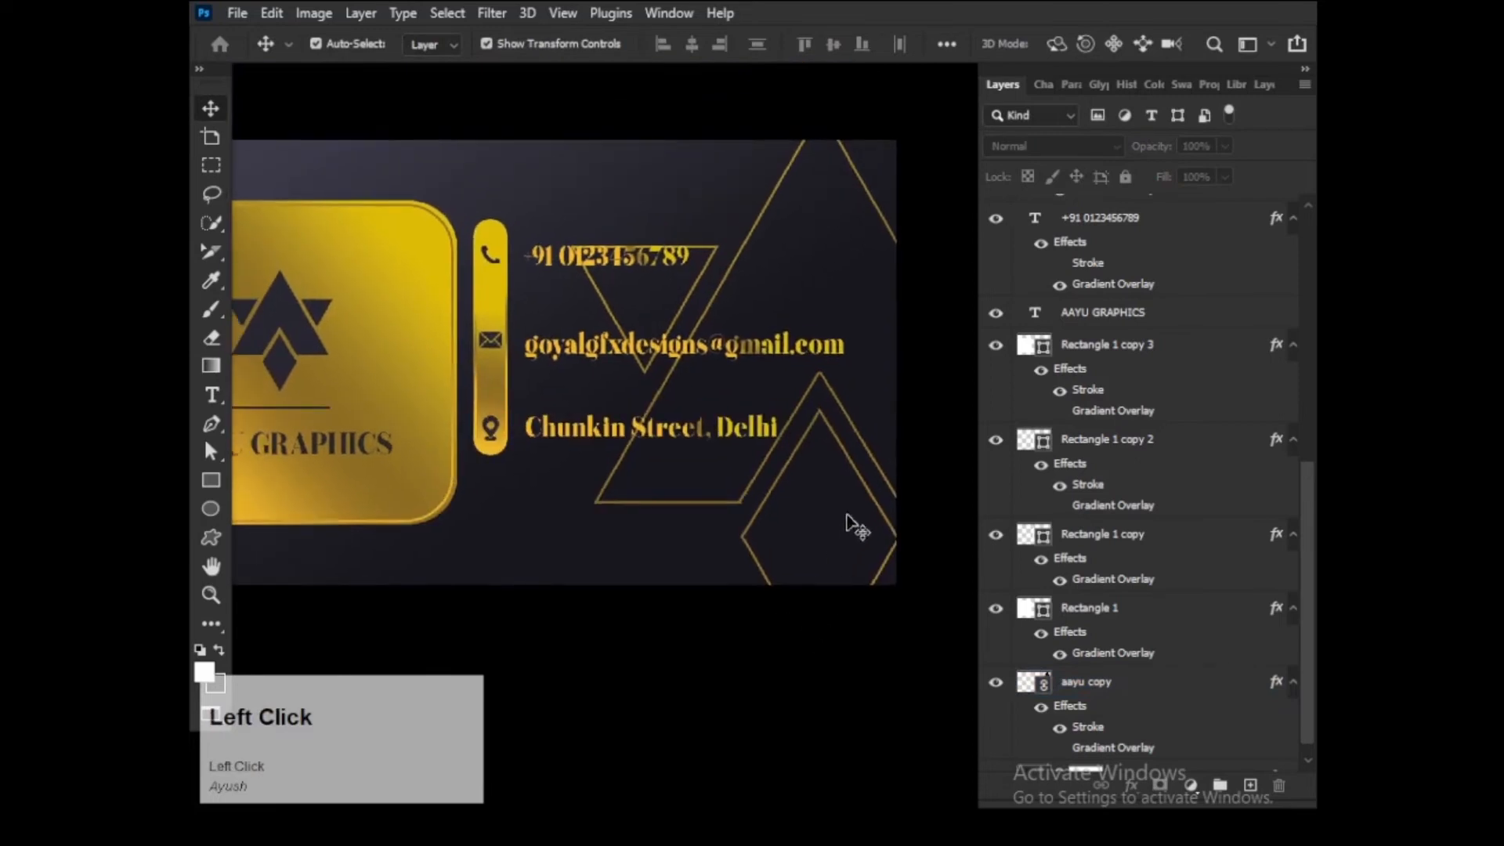
- Lower the aayu copy watermark layer's opacity to about 53% and deselect it
{"action": "scroll", "coordinate": [1135, 687], "scroll_direction": "down", "scroll_amount": 1}
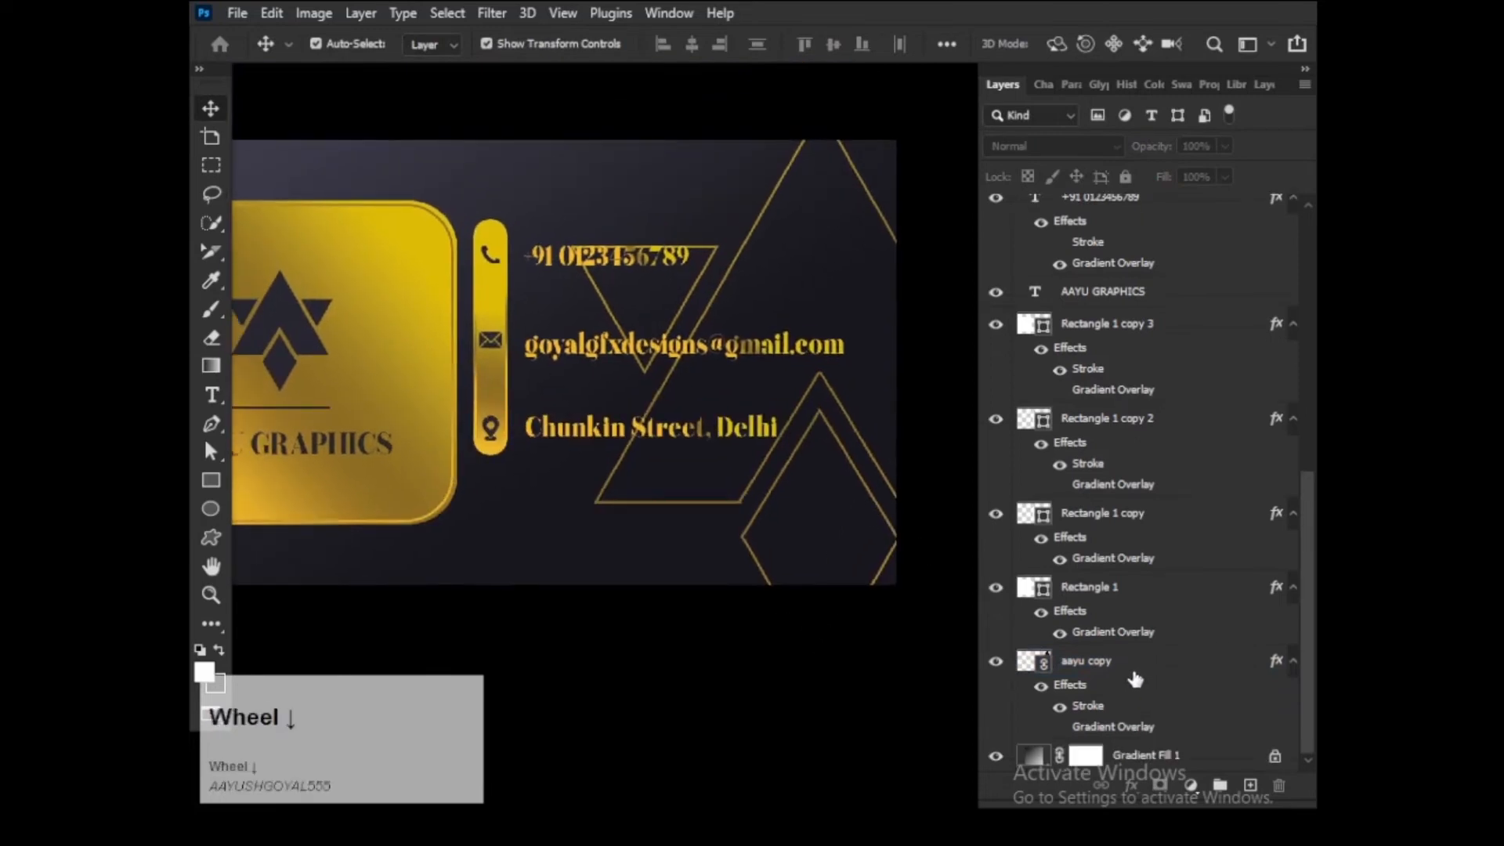
{"action": "left_click", "coordinate": [1138, 662]}
{"action": "left_click", "coordinate": [1222, 145]}
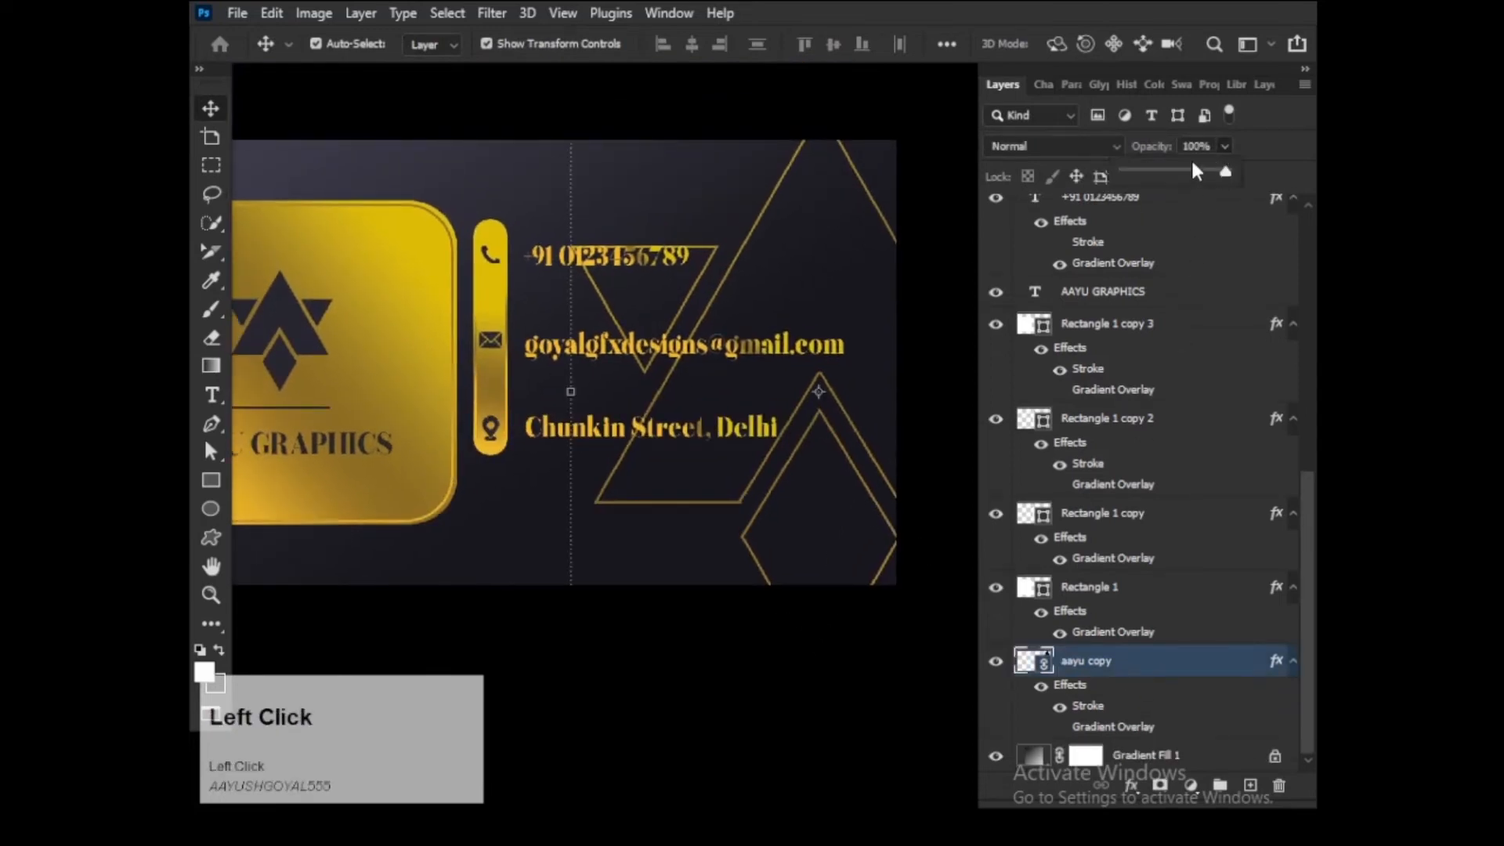
{"action": "left_click", "coordinate": [1178, 169]}
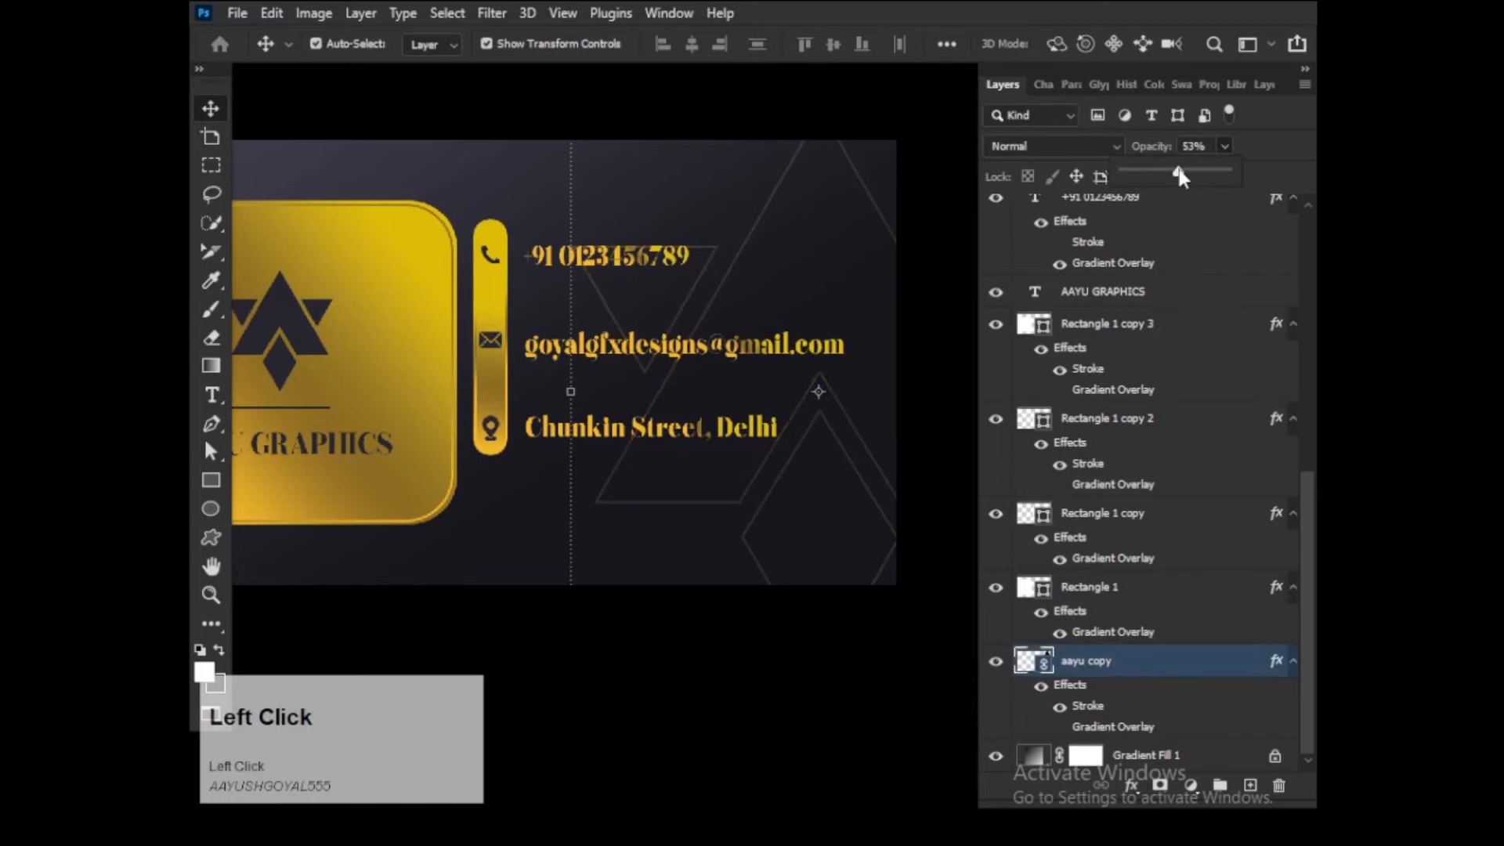
{"action": "left_click_drag", "start_coordinate": [1181, 176], "coordinate": [1184, 178]}
{"action": "left_click_drag", "start_coordinate": [881, 492], "coordinate": [829, 469]}
{"action": "scroll", "coordinate": [686, 716], "scroll_direction": "down", "scroll_amount": 2}
{"action": "left_click", "coordinate": [729, 682]}
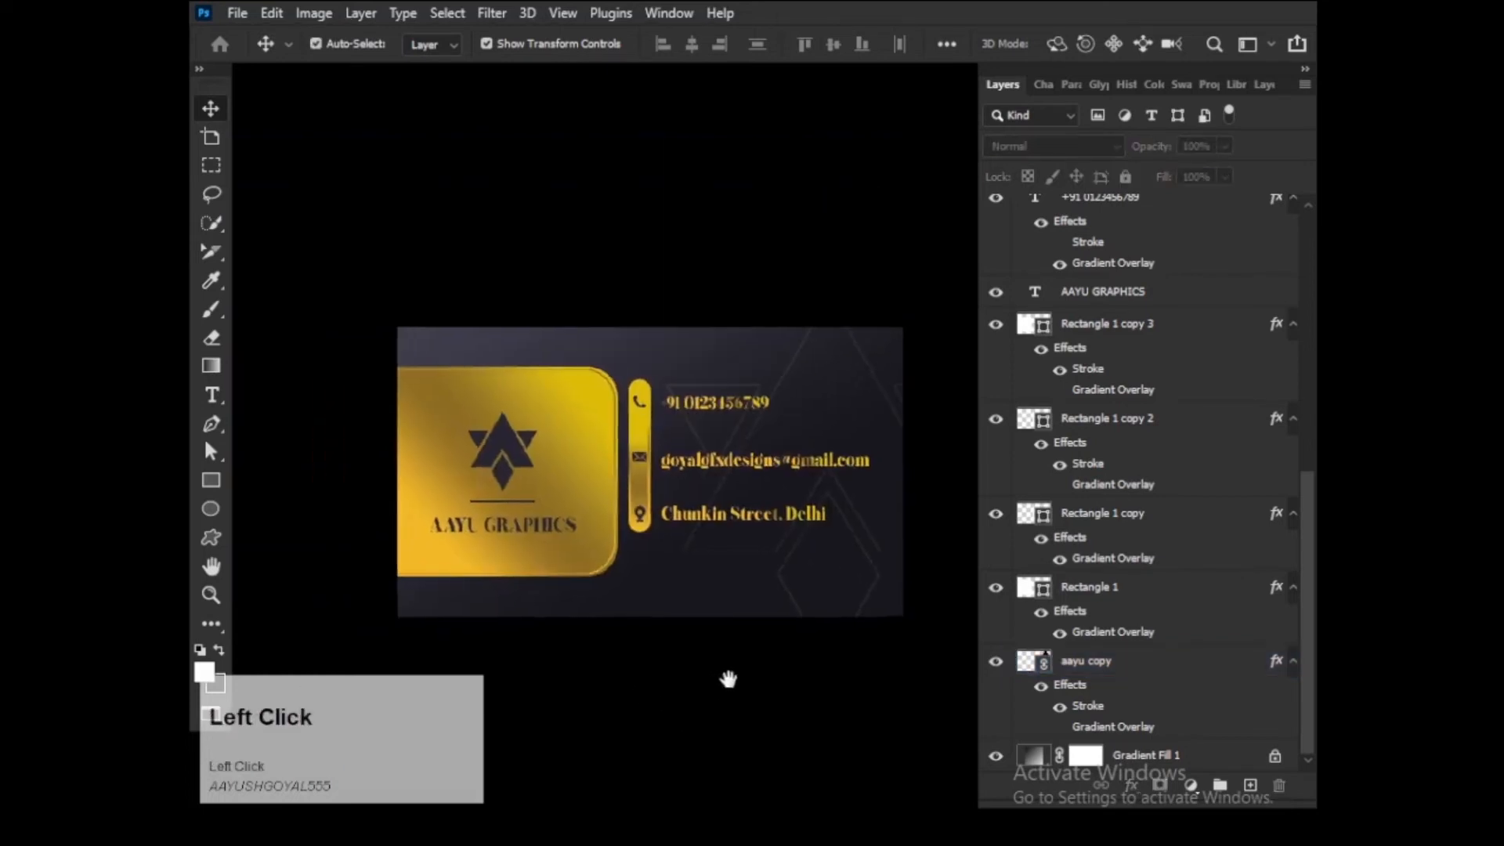
- Save the card as a Photoshop file named bbb on the Desktop with Maximize Compatibility enabled
{"action": "scroll", "coordinate": [737, 689], "scroll_direction": "down", "scroll_amount": 1}
{"action": "left_click_drag", "start_coordinate": [656, 649], "coordinate": [687, 639]}
{"action": "scroll", "coordinate": [686, 625], "scroll_direction": "up", "scroll_amount": 2}
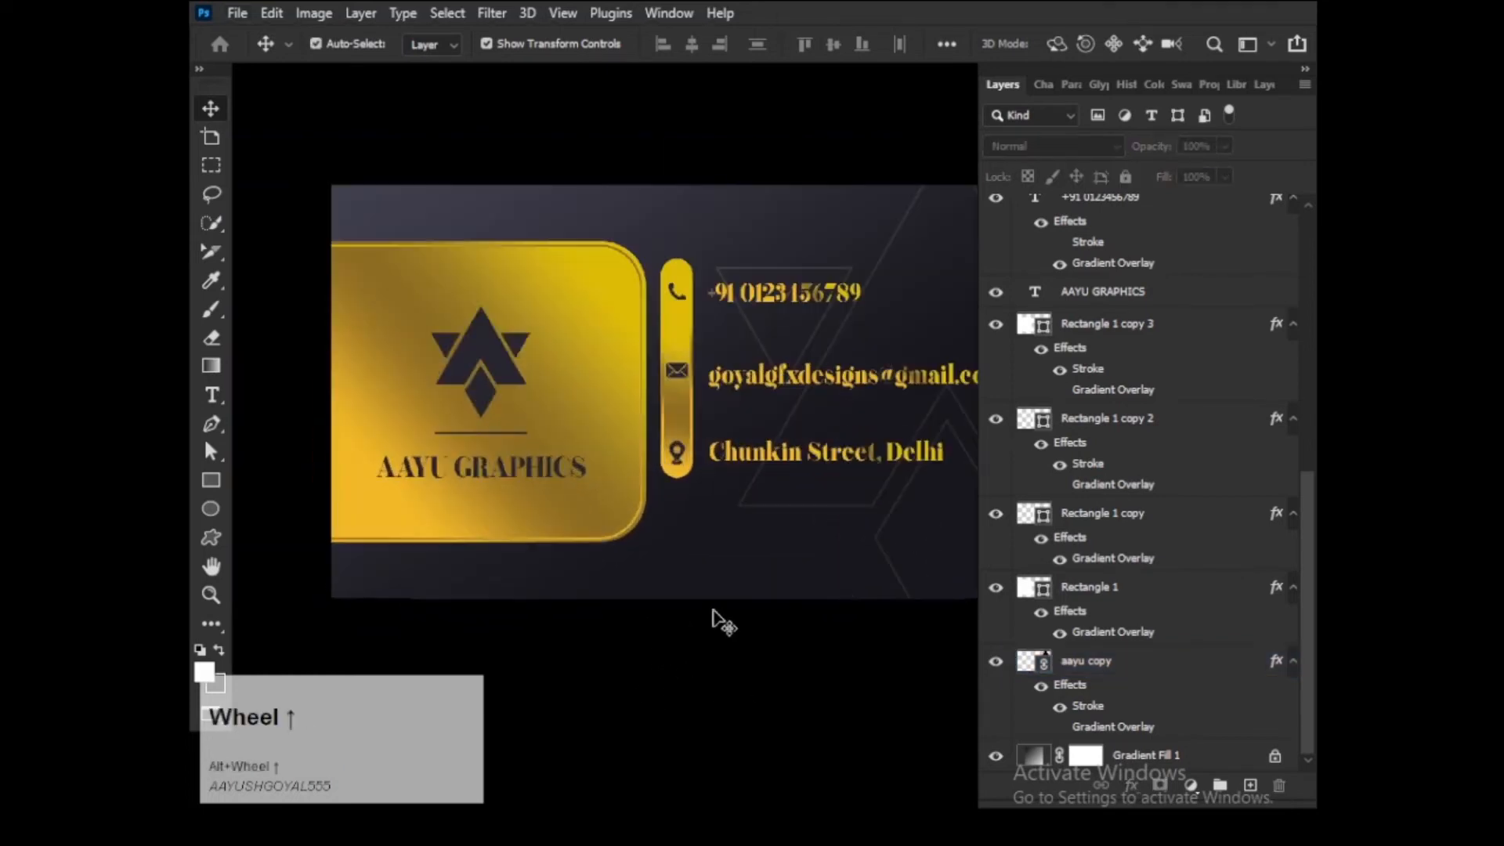
{"action": "left_click_drag", "start_coordinate": [755, 593], "coordinate": [718, 597]}
{"action": "key", "text": "ctrl"}
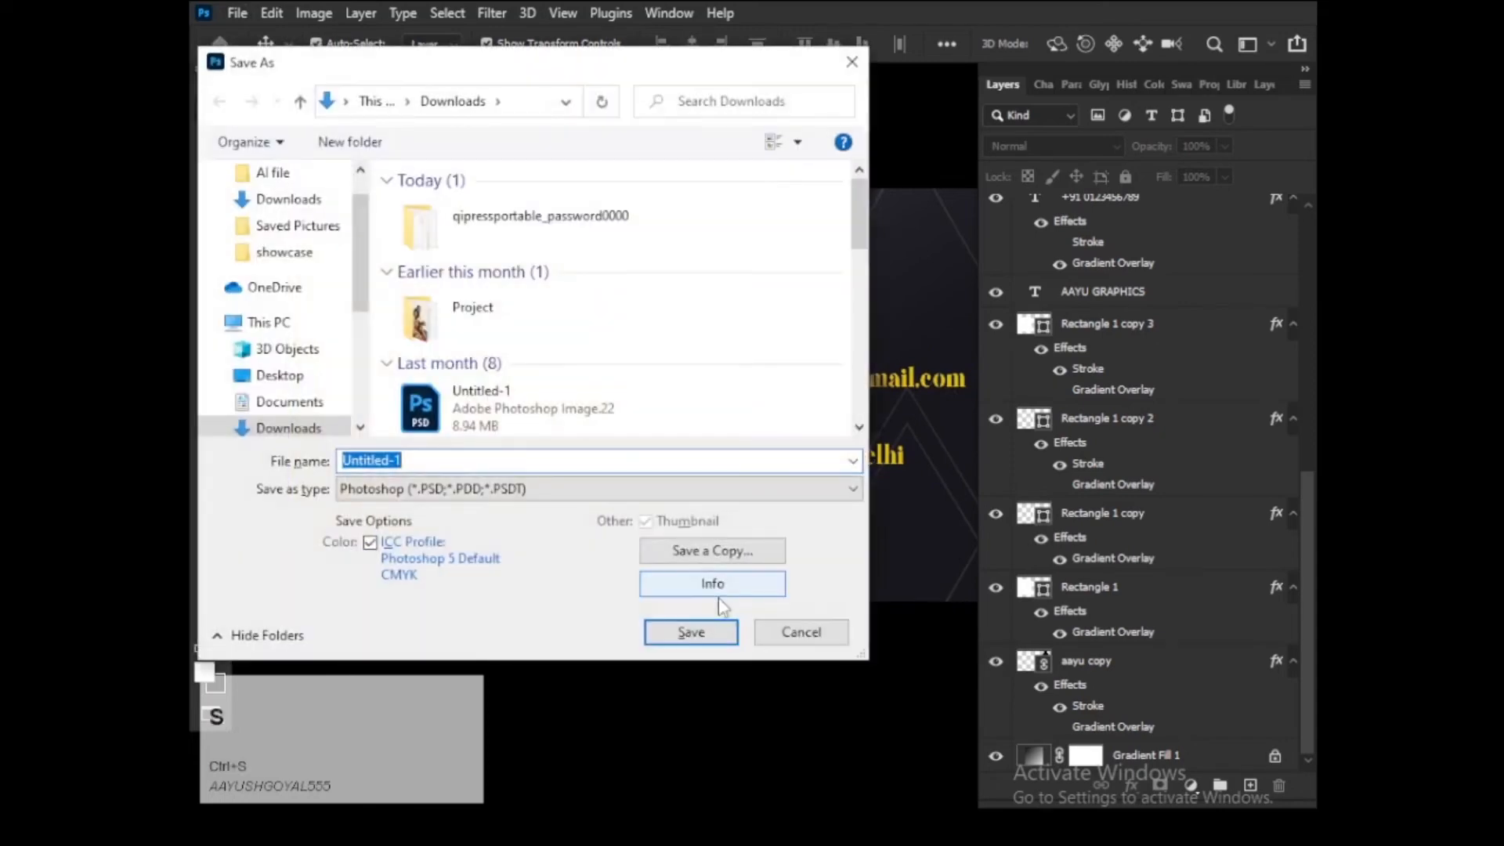
{"action": "type", "text": "bbb"}
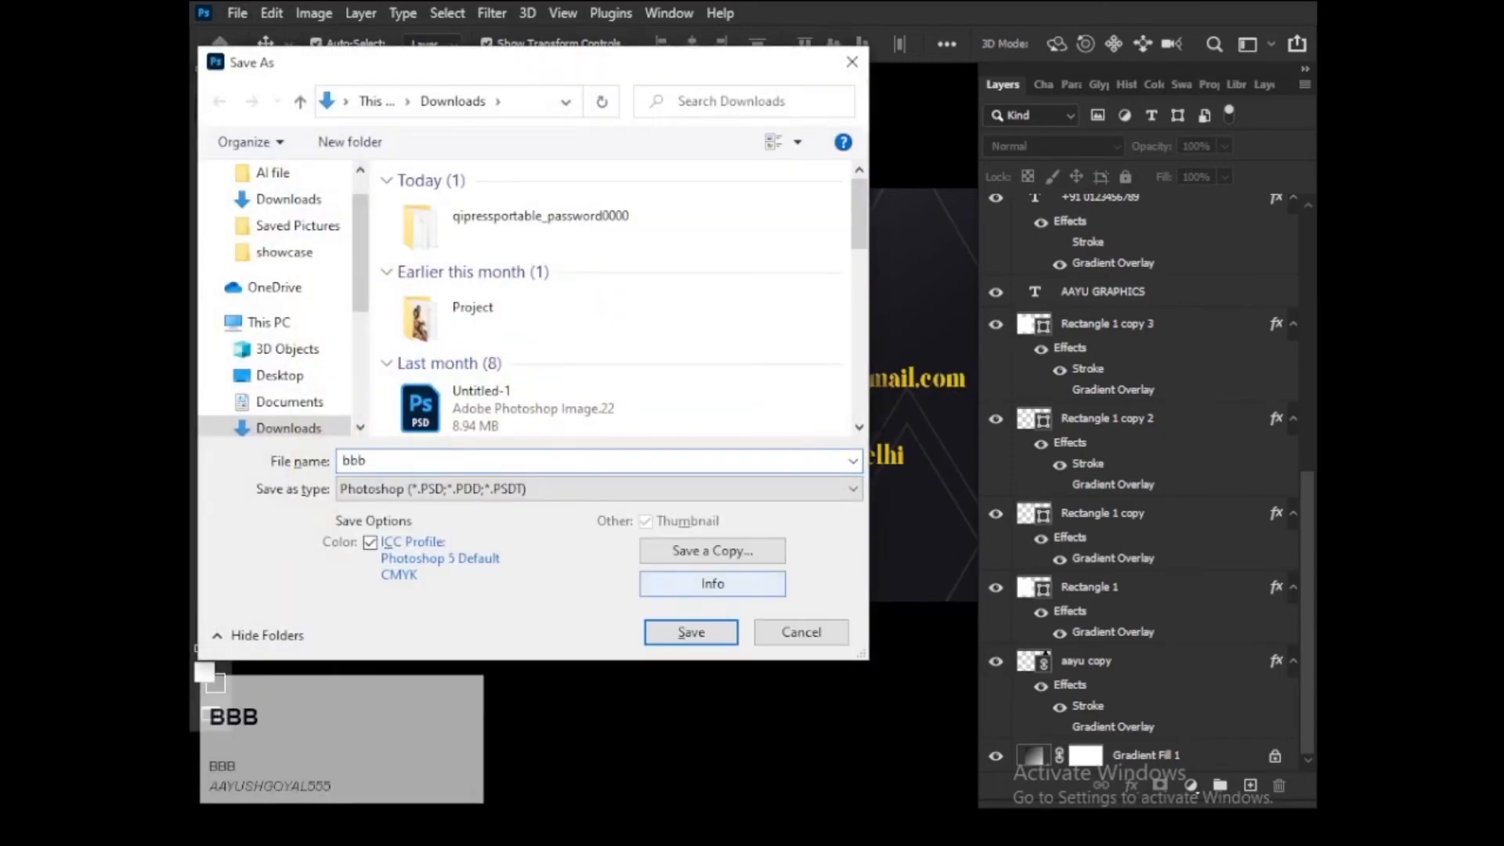
{"action": "left_click", "coordinate": [280, 376]}
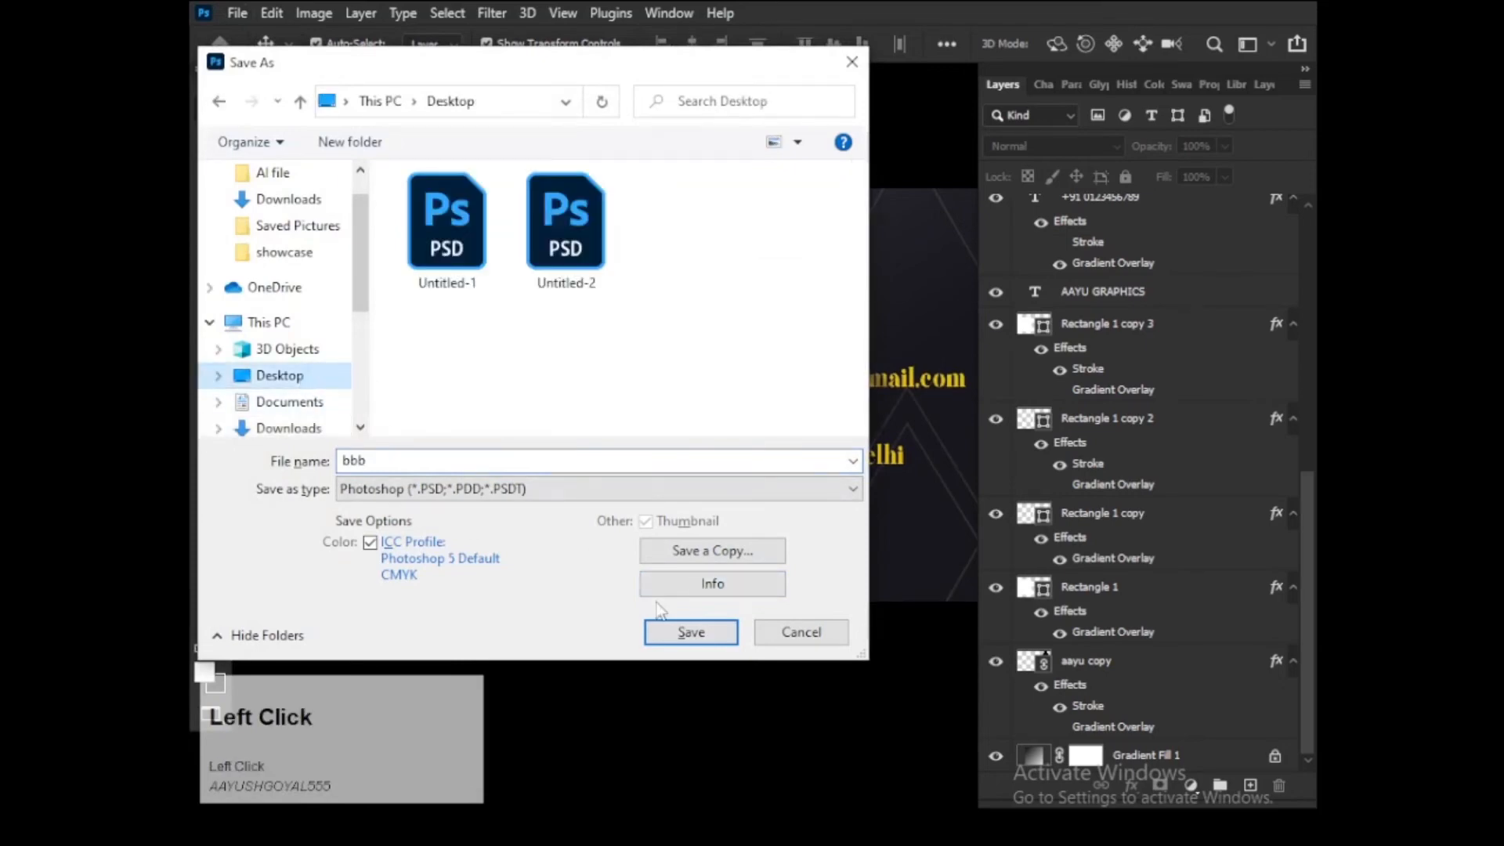
{"action": "left_click", "coordinate": [691, 631]}
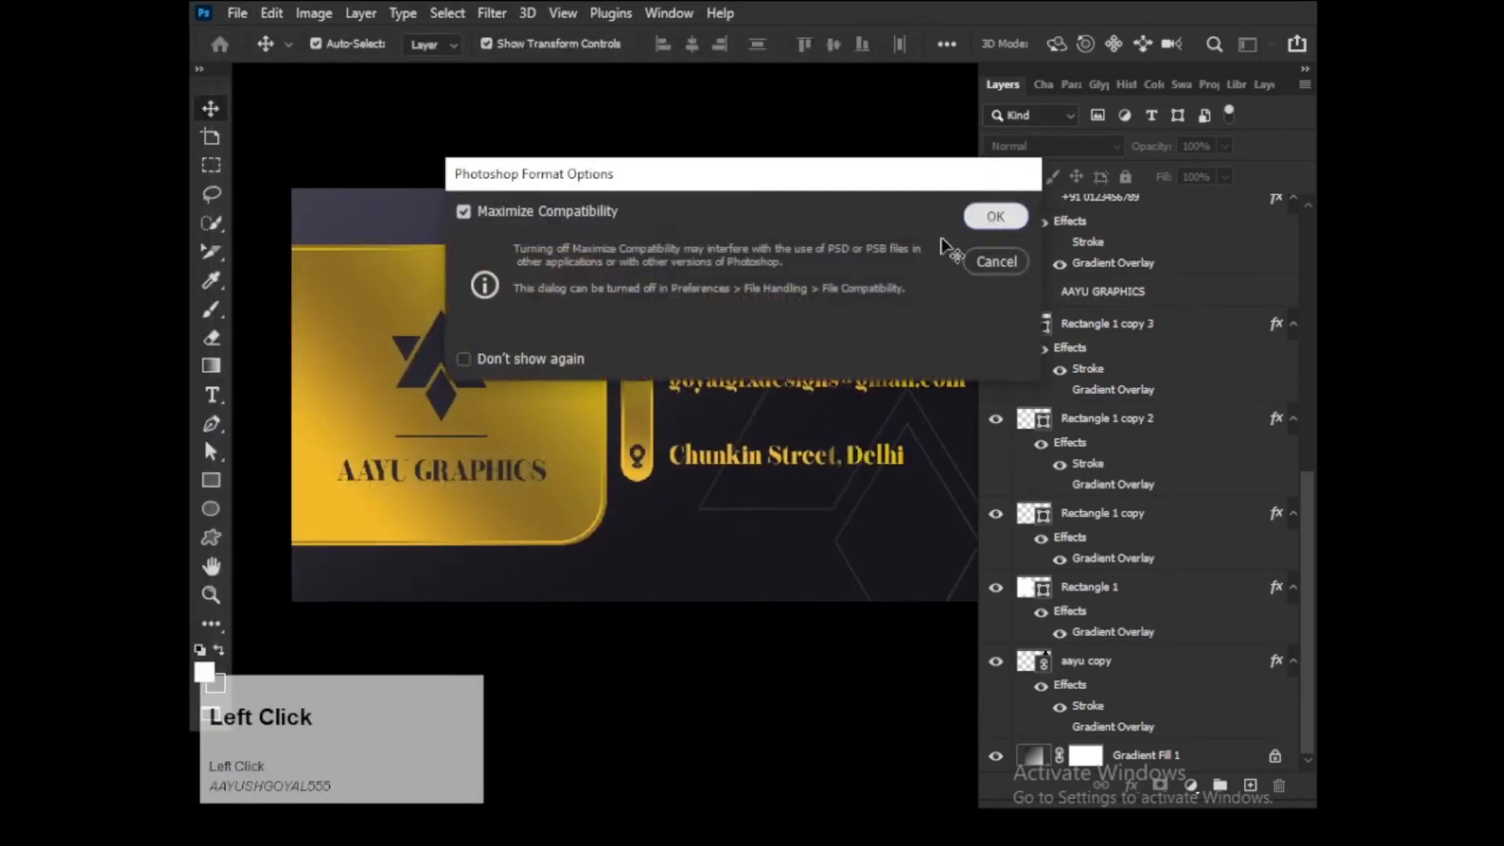
{"action": "left_click", "coordinate": [995, 216]}
- Set the canvas surround color to Custom and check the whole card against it
{"action": "scroll", "coordinate": [633, 383], "scroll_direction": "down", "scroll_amount": 3}
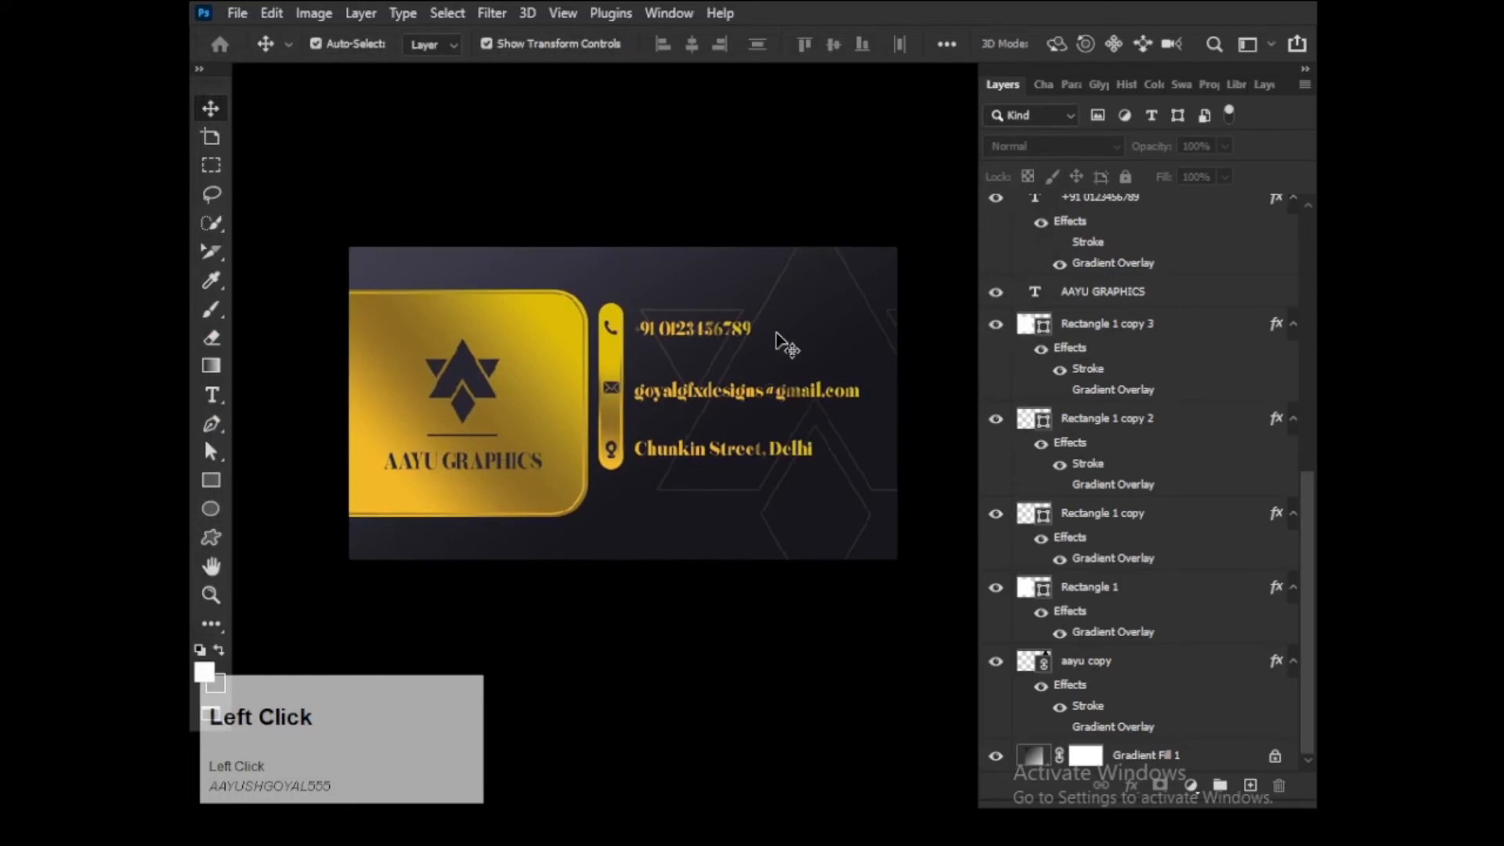
{"action": "right_click", "coordinate": [823, 188]}
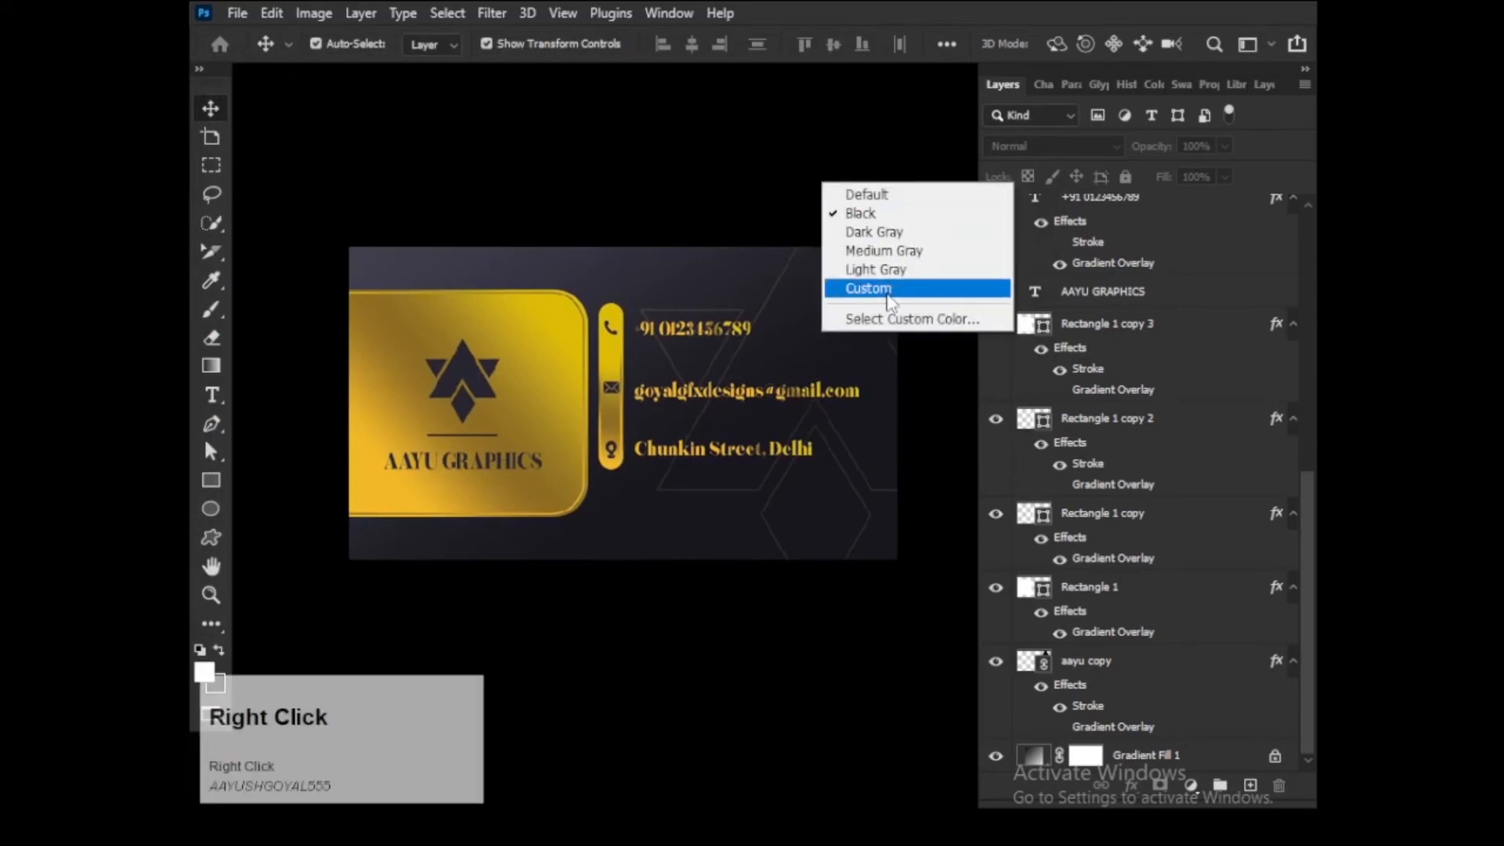
{"action": "left_click", "coordinate": [882, 283]}
{"action": "scroll", "coordinate": [706, 478], "scroll_direction": "up", "scroll_amount": 2}
{"action": "left_click", "coordinate": [672, 497]}
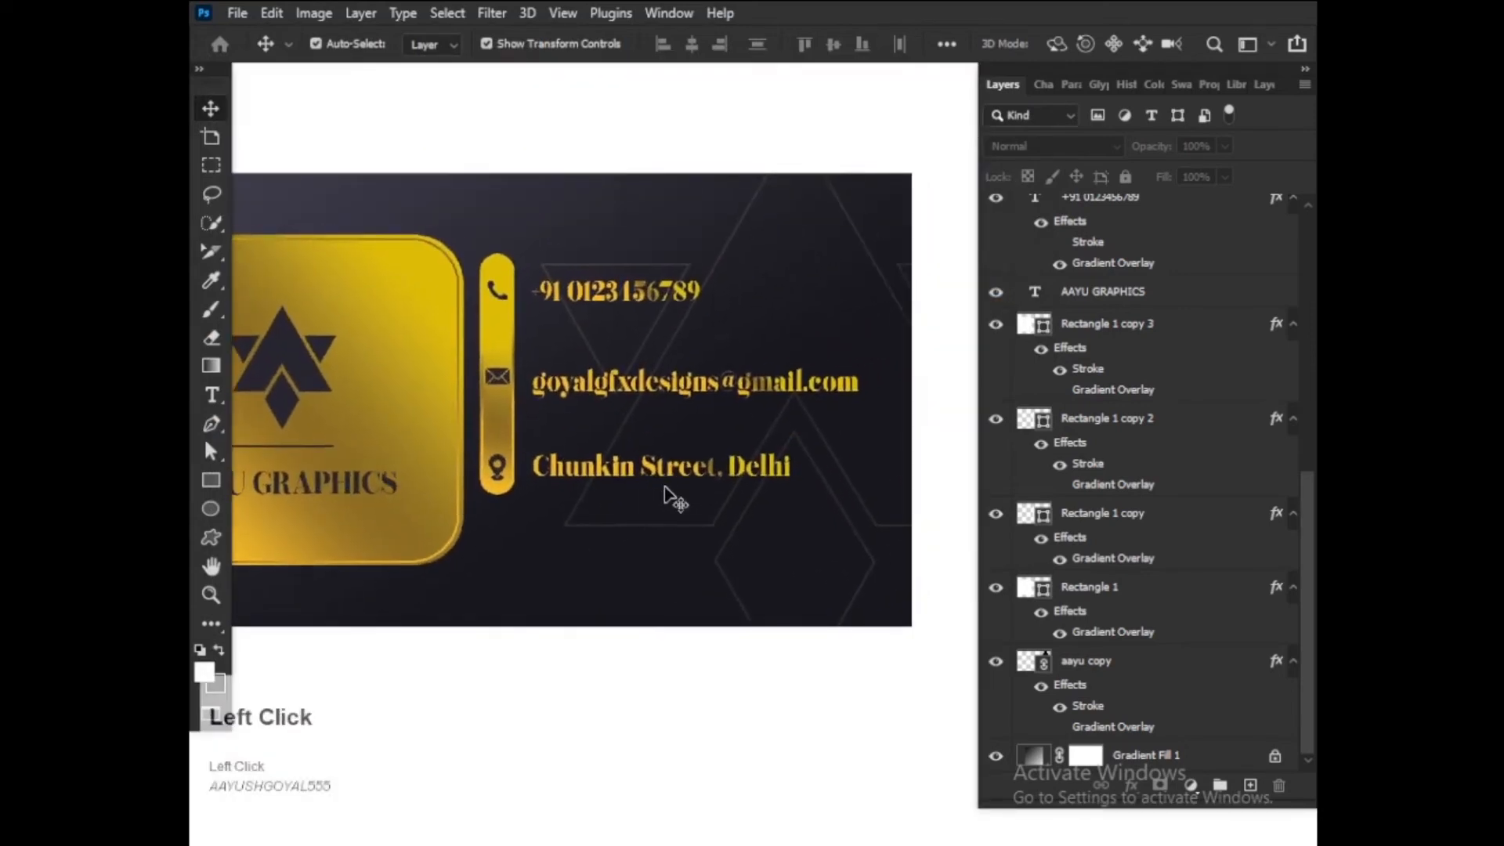
{"action": "scroll", "coordinate": [671, 496], "scroll_direction": "down", "scroll_amount": 2}
{"action": "left_click", "coordinate": [671, 497]}
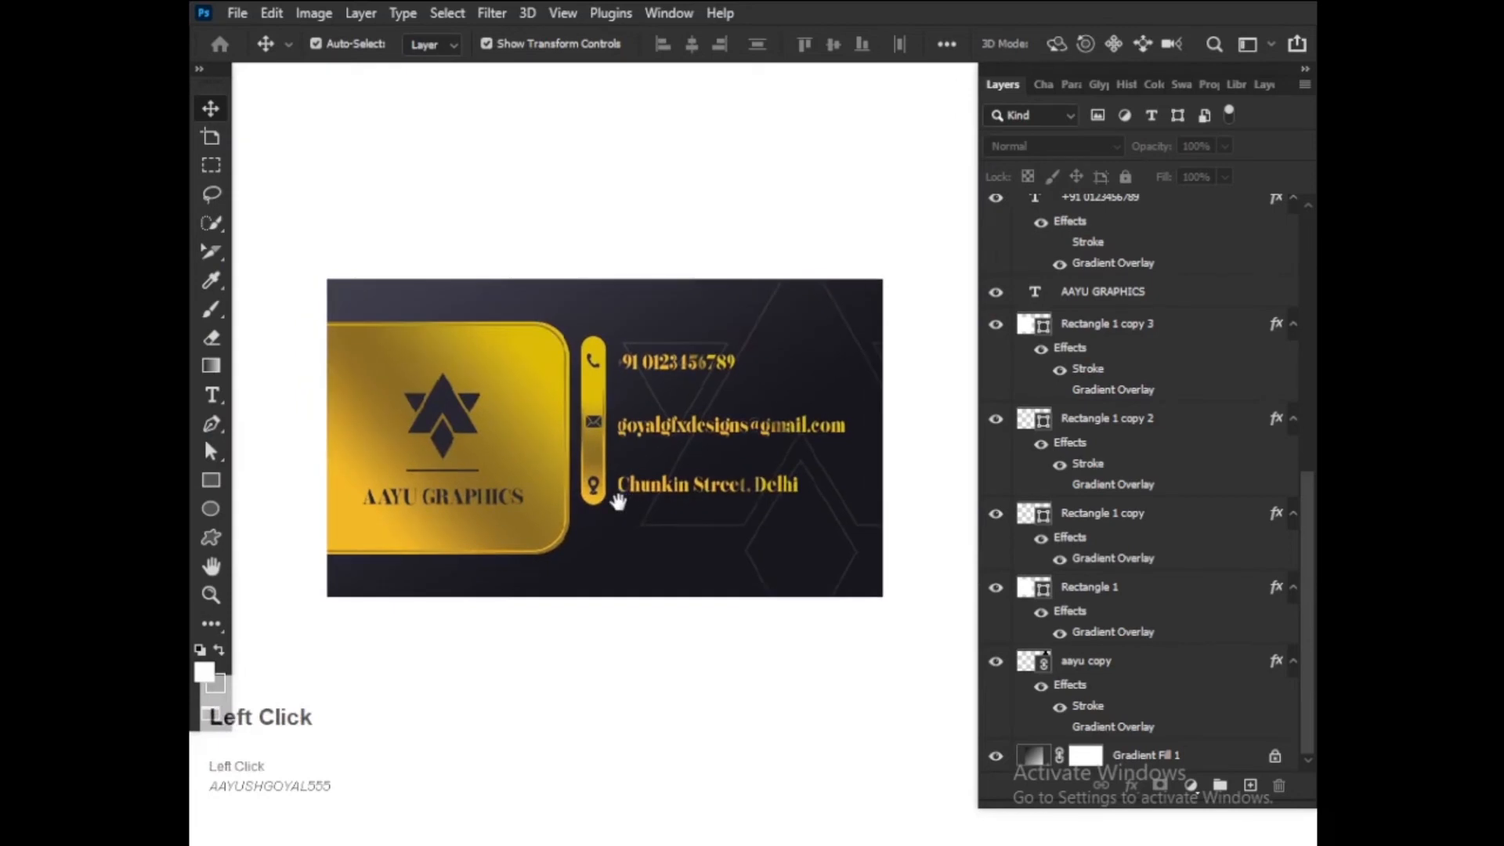
- Duplicate the business card image as bbb copy
{"action": "left_click", "coordinate": [336, 19]}
{"action": "left_click", "coordinate": [355, 313]}
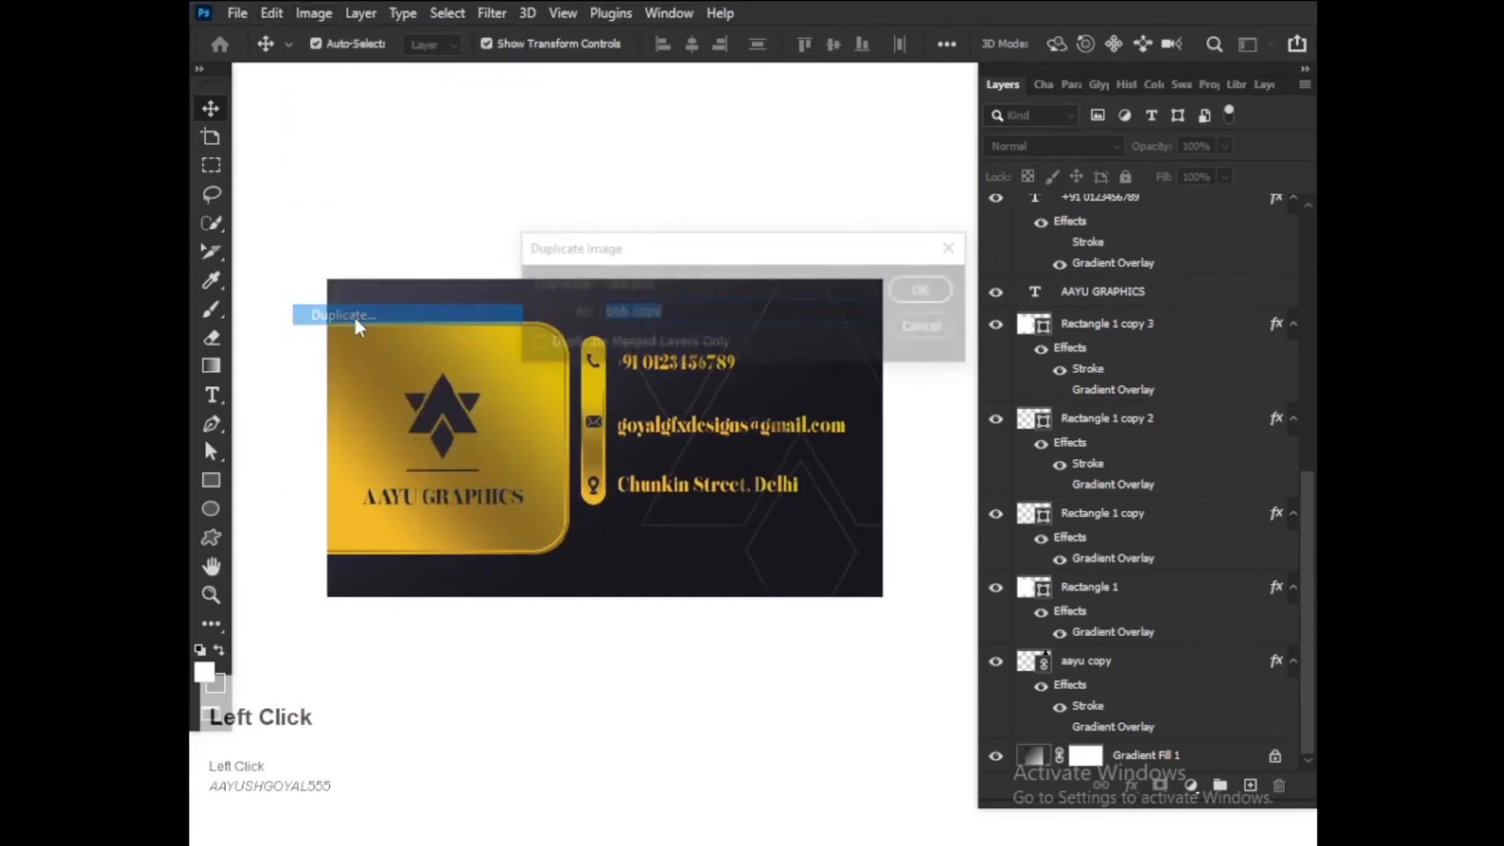
{"action": "left_click", "coordinate": [934, 291]}
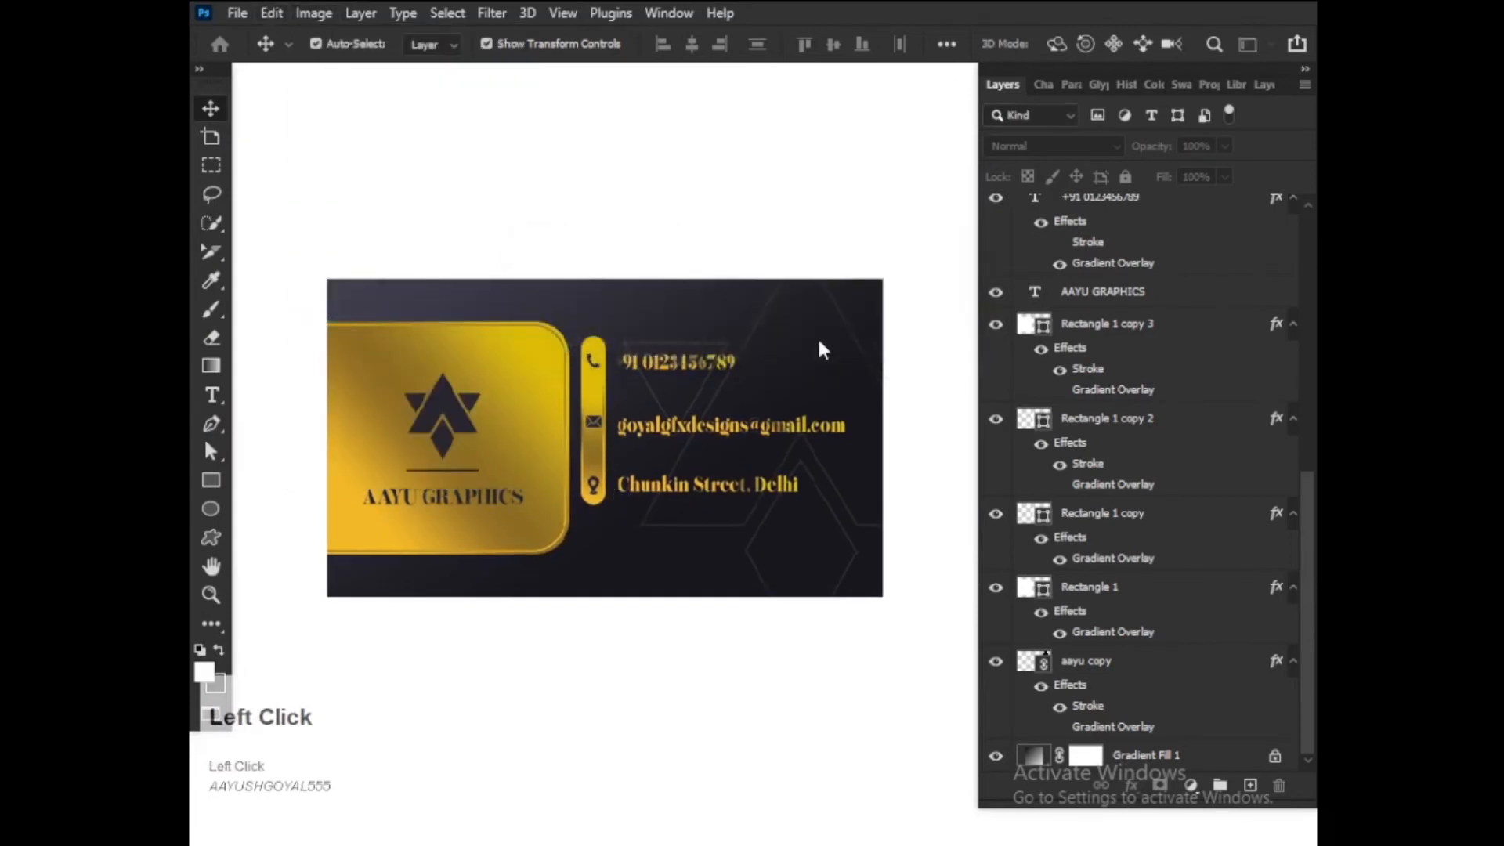
- Delete the contact texts, icons, icon bar and outlined logo watermark from the duplicated card, and clear the selection
{"action": "scroll", "coordinate": [824, 294], "scroll_direction": "down", "scroll_amount": 3}
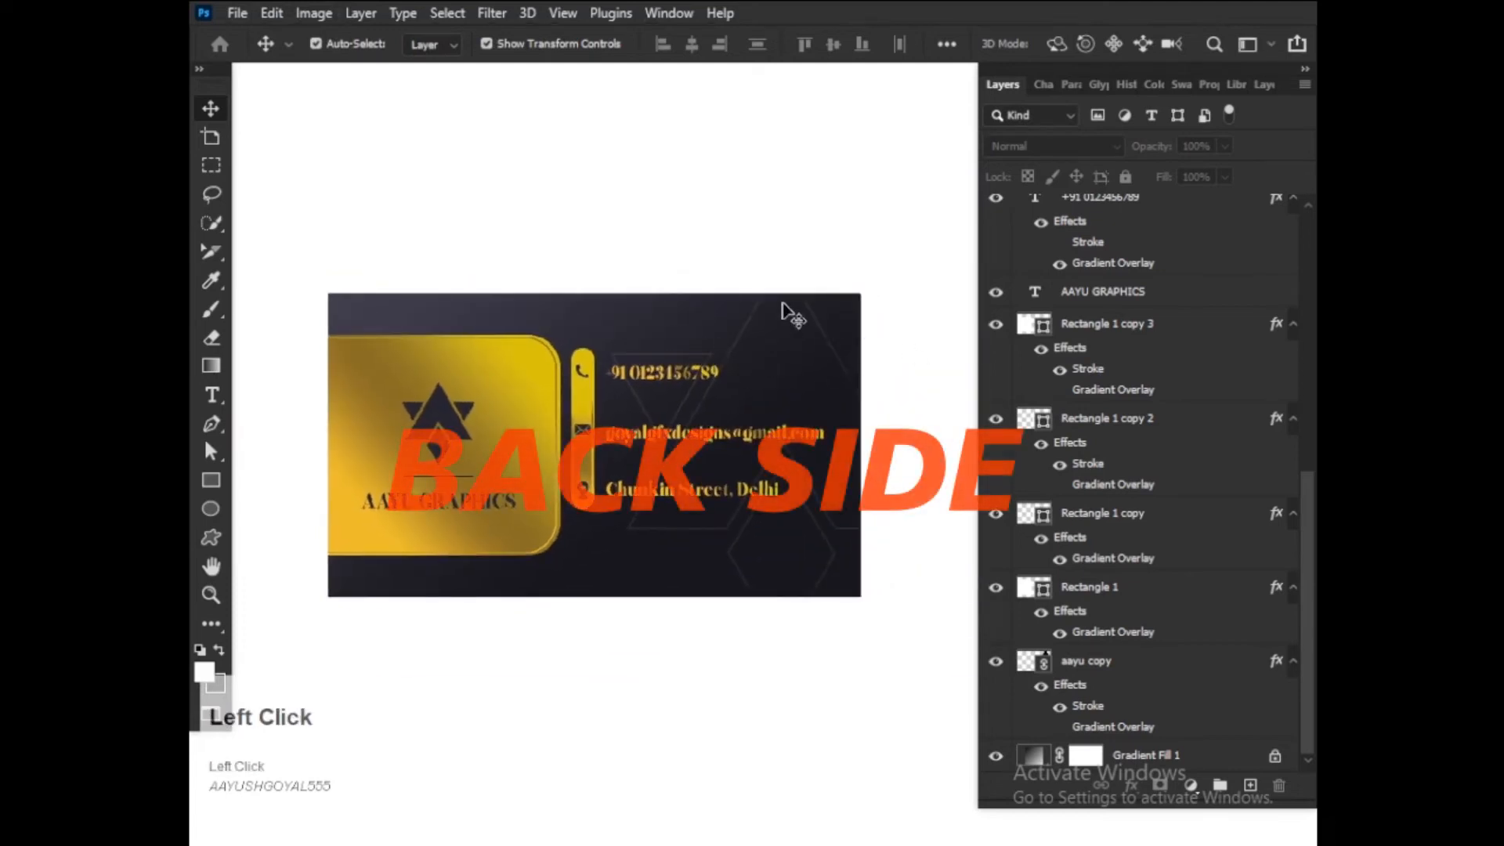
{"action": "left_click", "coordinate": [682, 589]}
{"action": "left_click_drag", "start_coordinate": [682, 589], "coordinate": [577, 634]}
{"action": "key", "text": "Delete"}
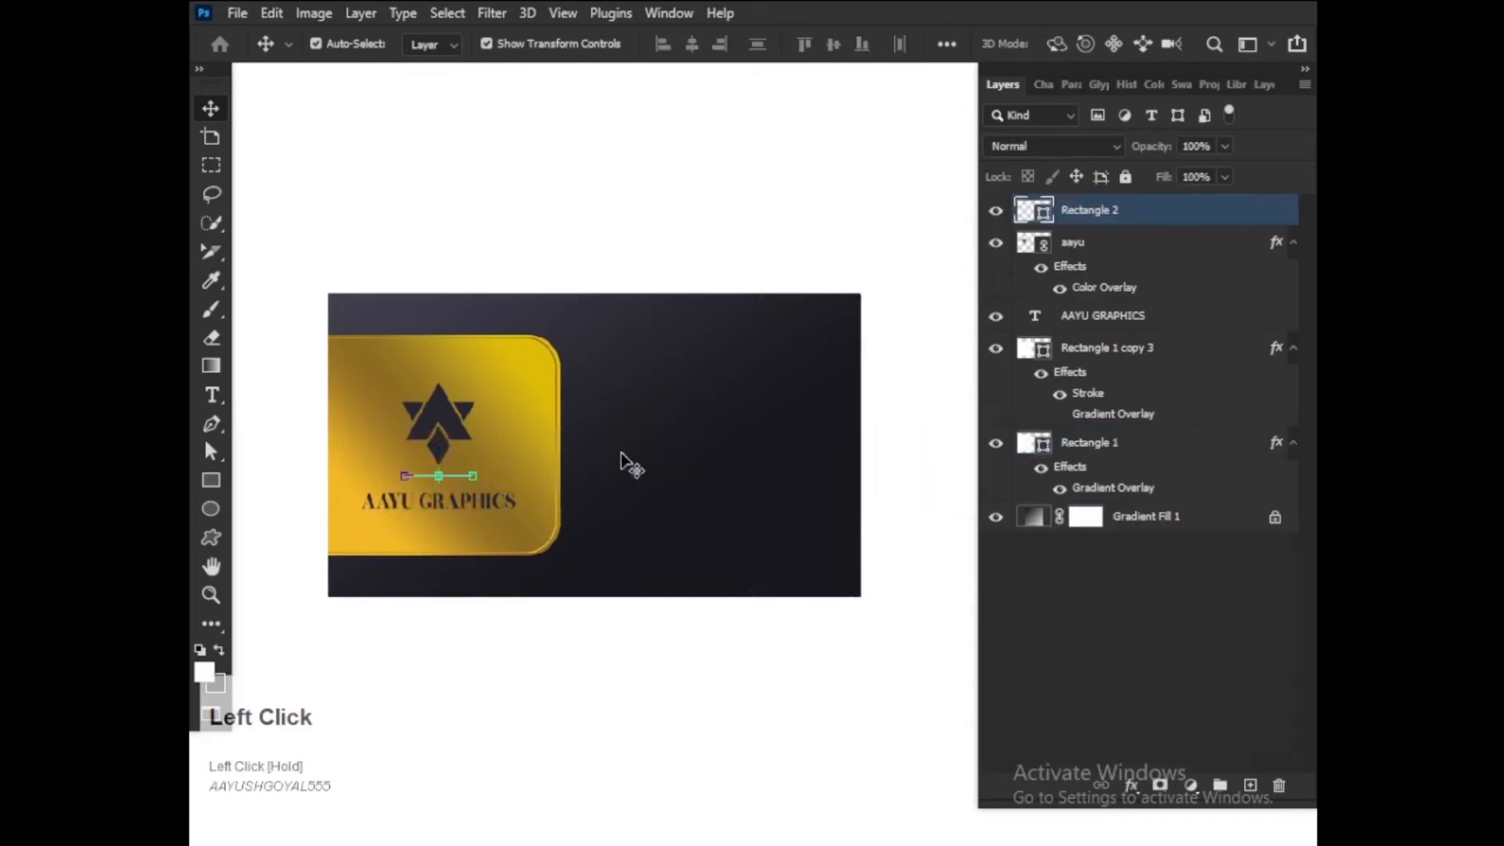
{"action": "left_click", "coordinate": [548, 436]}
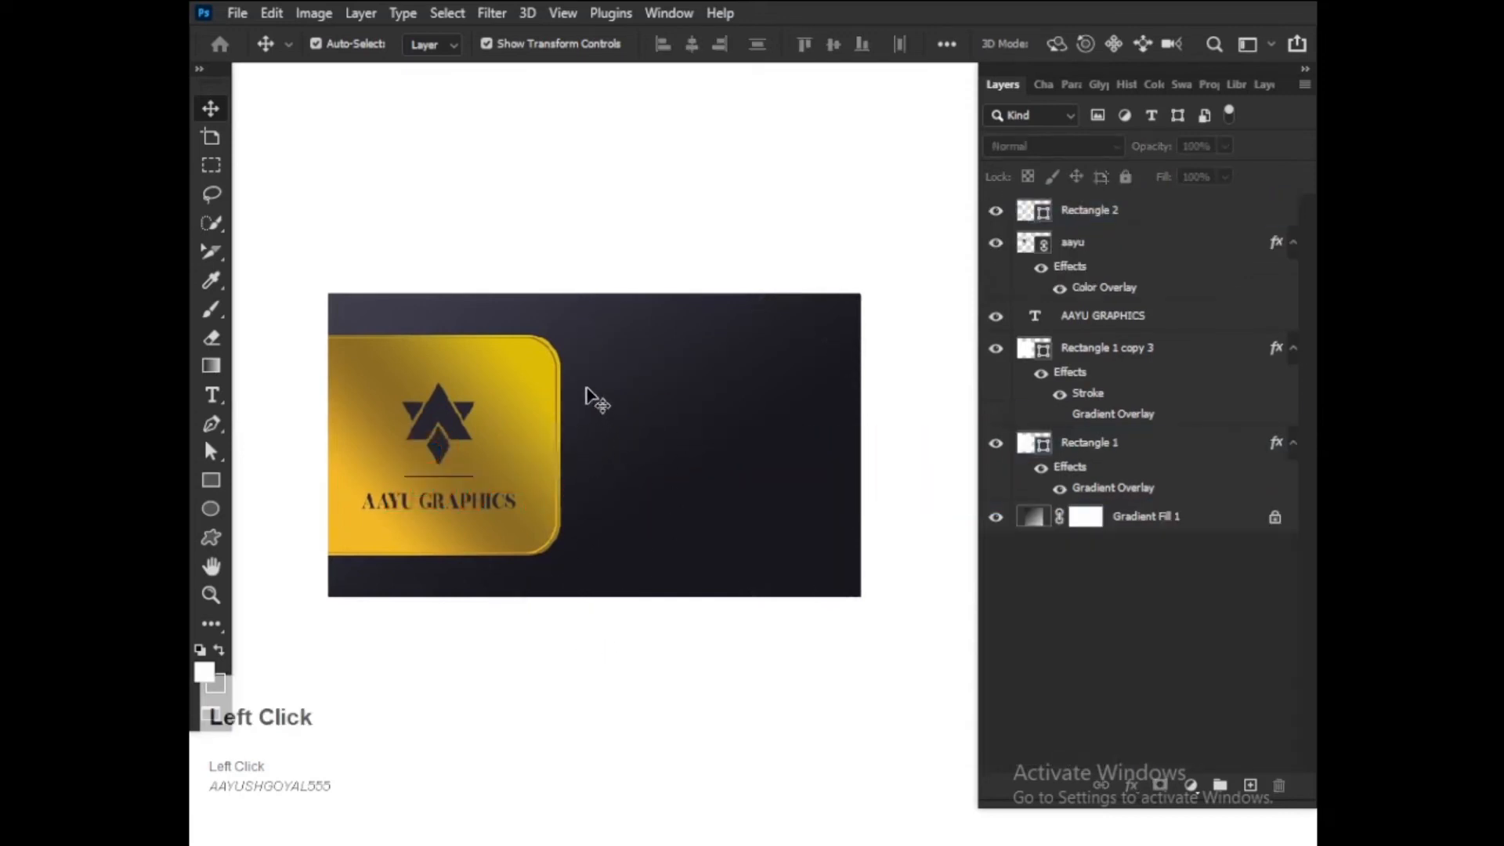
- Move the two gold panel rectangles to the middle of the card's lower edge so only their upper part shows
{"action": "left_click_drag", "start_coordinate": [517, 423], "coordinate": [690, 637]}
{"action": "left_click_drag", "start_coordinate": [521, 497], "coordinate": [725, 667]}
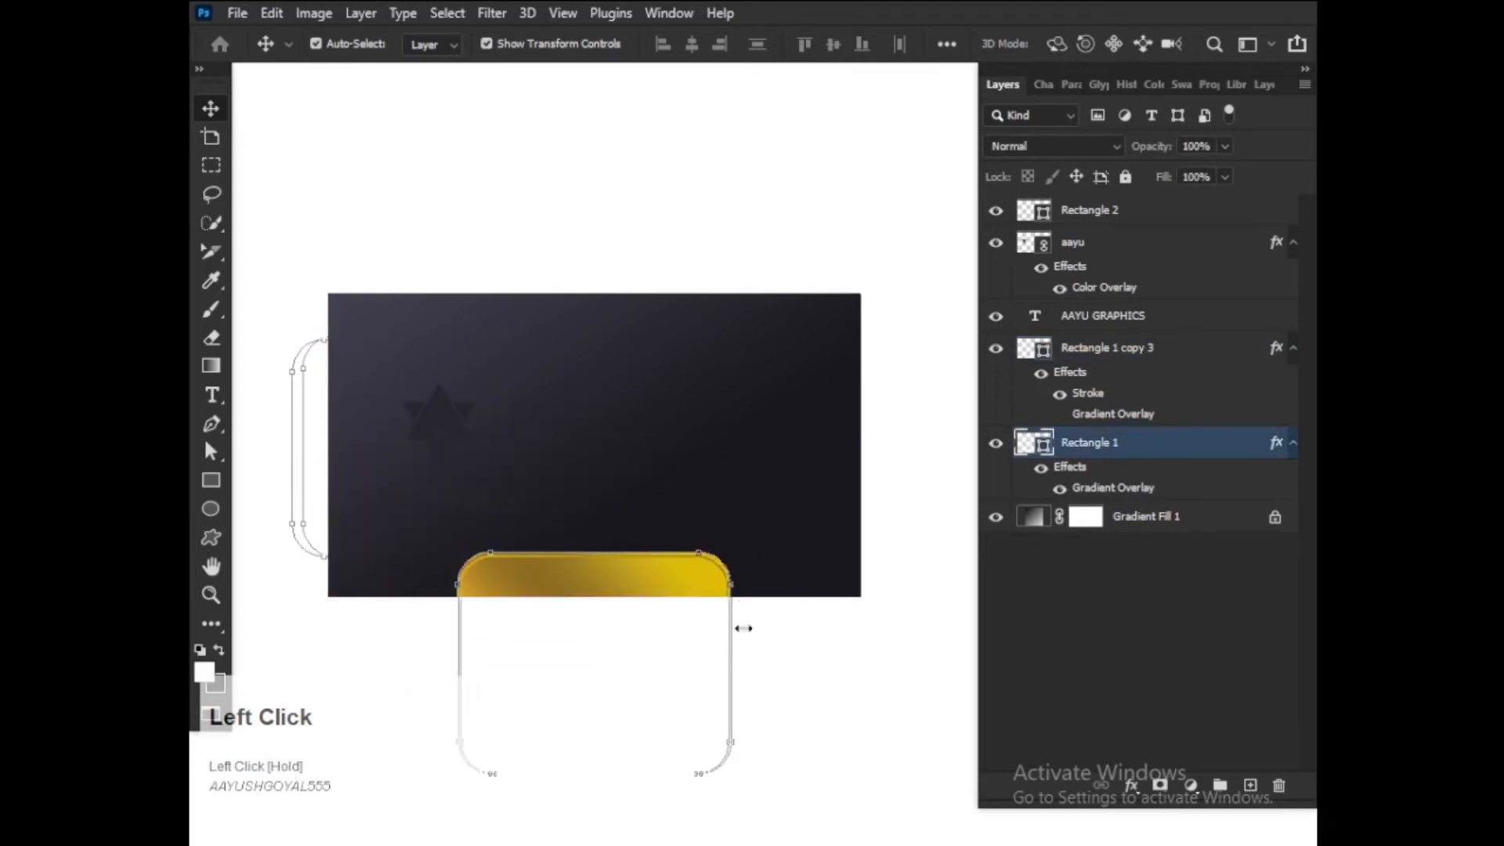
{"action": "key", "text": "Return"}
{"action": "left_click", "coordinate": [800, 497]}
- Move the logo, thin line and AAYU GRAPHICS text together toward the card's center and deselect them
{"action": "scroll", "coordinate": [679, 580], "scroll_direction": "up", "scroll_amount": 3}
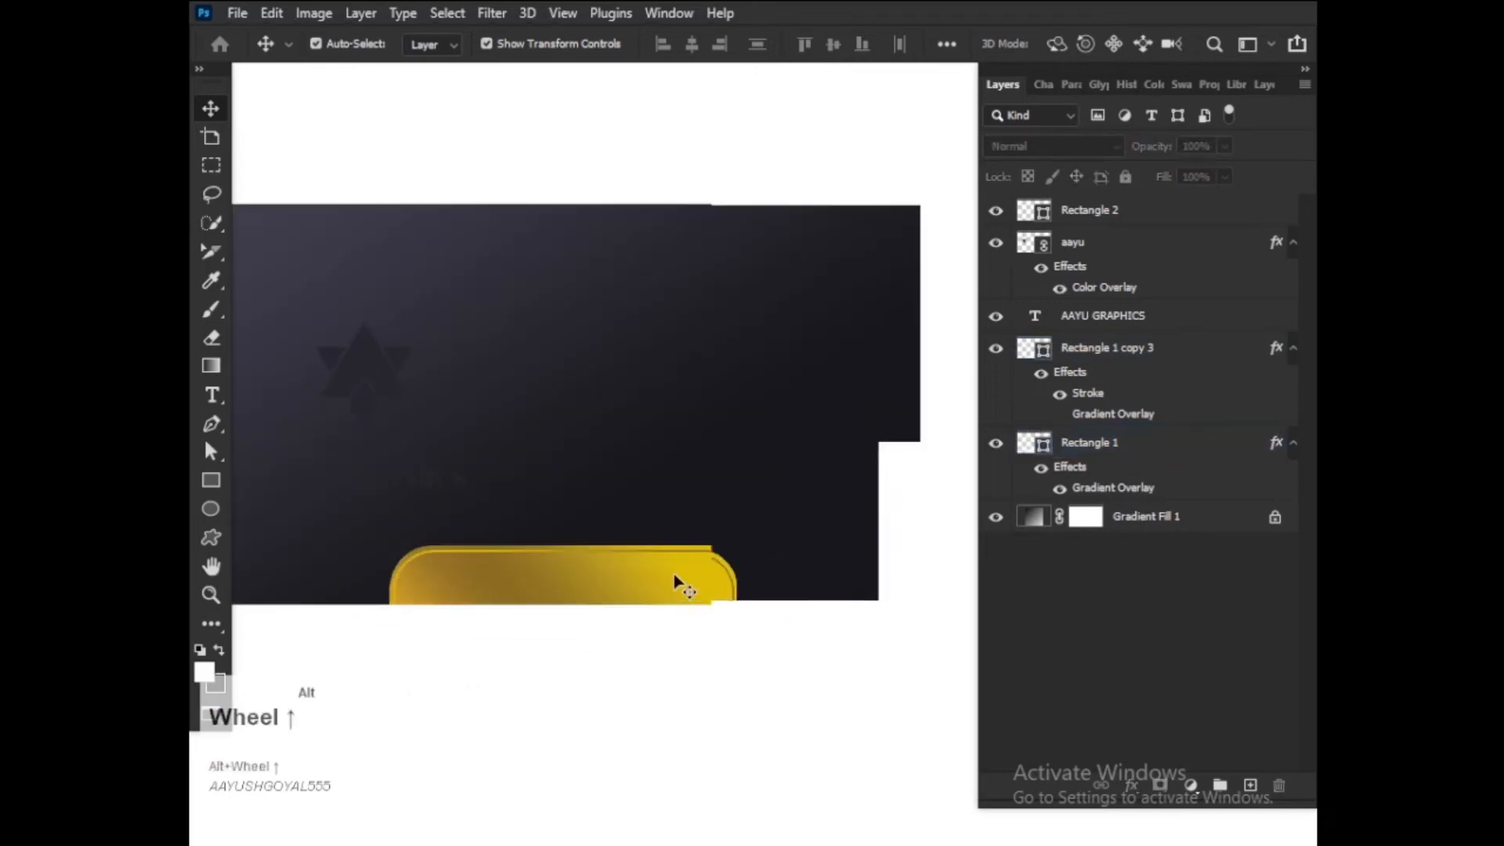
{"action": "left_click_drag", "start_coordinate": [619, 602], "coordinate": [648, 618]}
{"action": "left_click_drag", "start_coordinate": [500, 312], "coordinate": [361, 526]}
{"action": "left_click_drag", "start_coordinate": [426, 392], "coordinate": [555, 404]}
{"action": "left_click", "coordinate": [732, 389]}
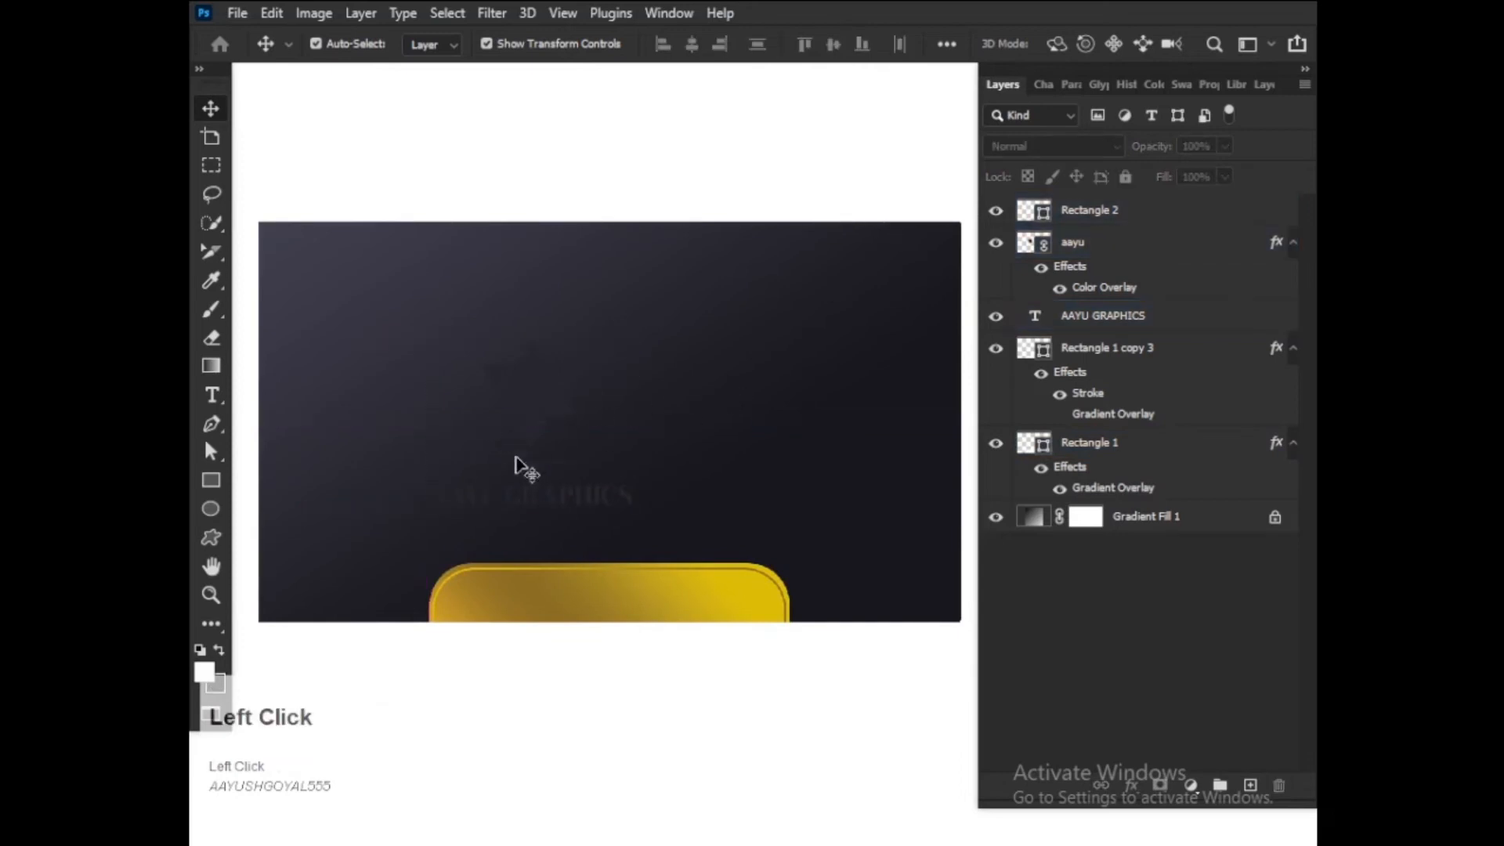
- Hide the Rectangle 2 and AAYU GRAPHICS layers so only the logo remains above the gold panel
{"action": "left_click_drag", "start_coordinate": [566, 462], "coordinate": [684, 414]}
{"action": "left_click", "coordinate": [997, 352]}
{"action": "left_click", "coordinate": [997, 351]}
- Turn off the aayu layer's Color Overlay and copy the gold Gradient Overlay onto it
{"action": "left_click", "coordinate": [1106, 252]}
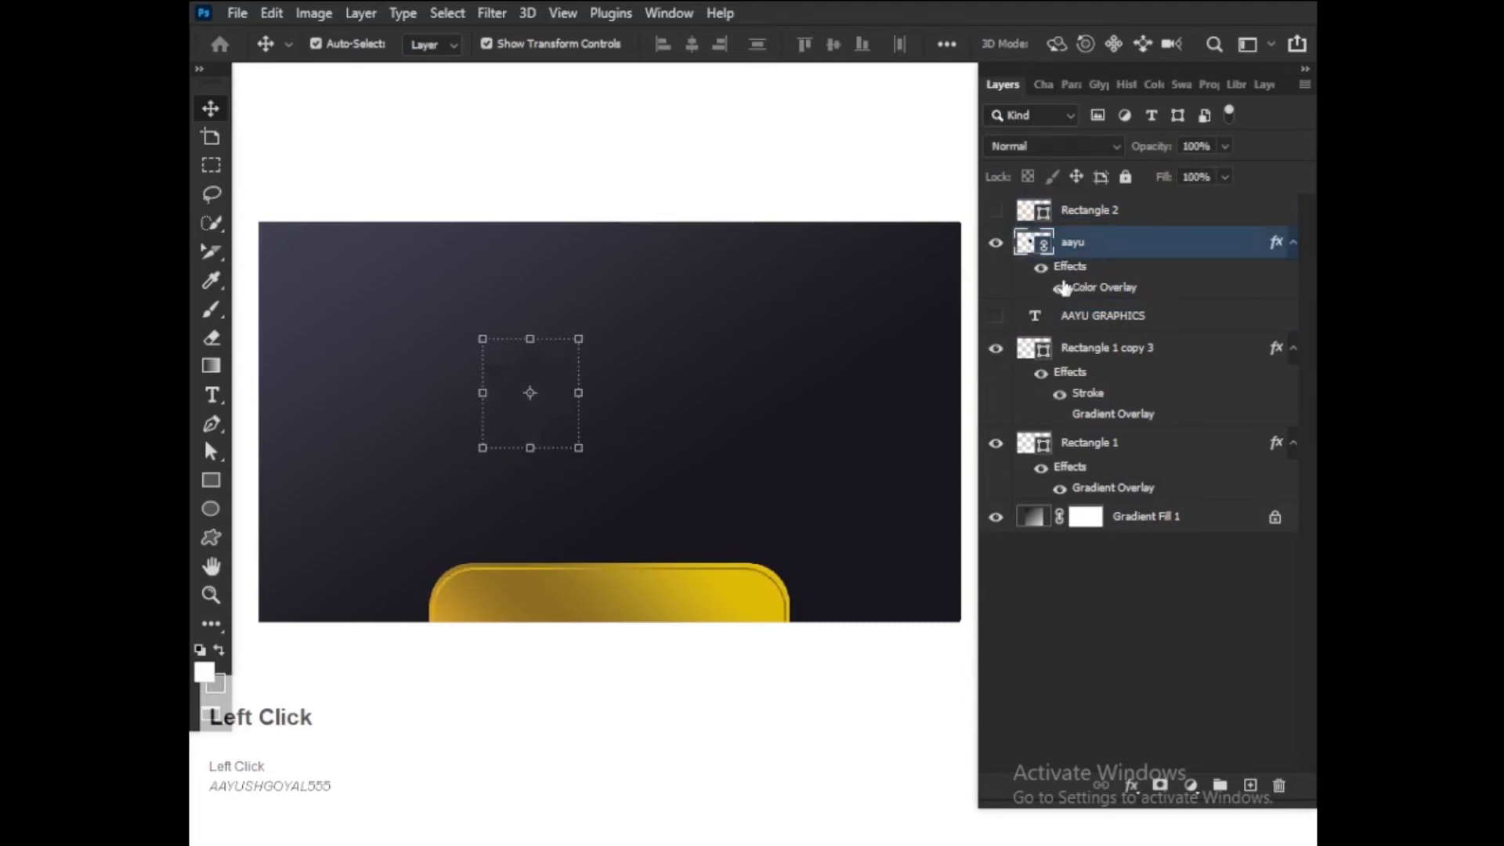
{"action": "left_click", "coordinate": [1059, 288]}
{"action": "left_click_drag", "start_coordinate": [1113, 423], "coordinate": [1165, 267]}
- Center the gold logo vertically on the card and deselect everything
{"action": "key", "text": "ctrl+a"}
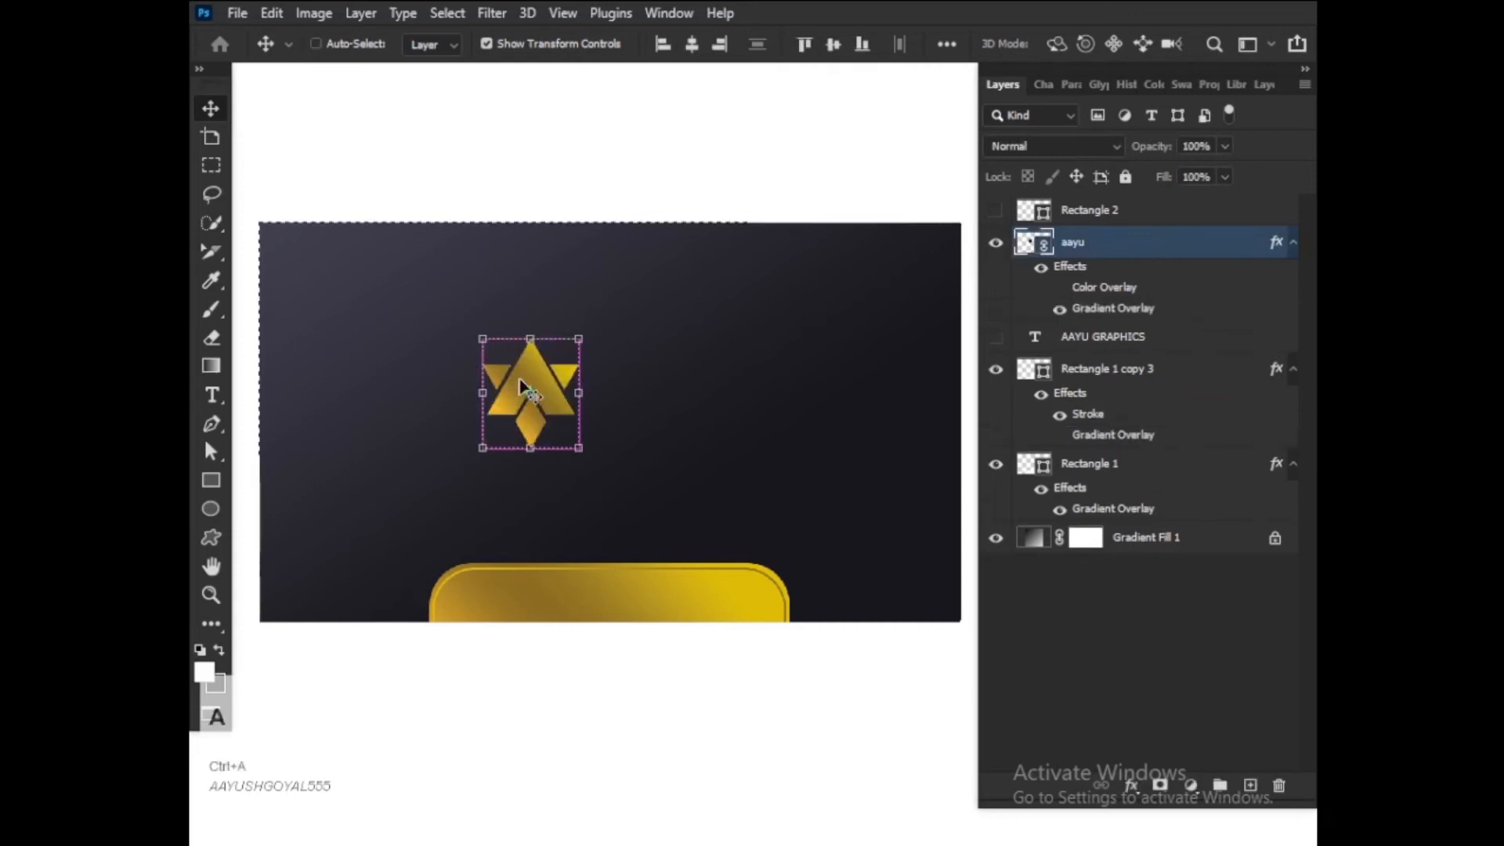
{"action": "left_click", "coordinate": [834, 43]}
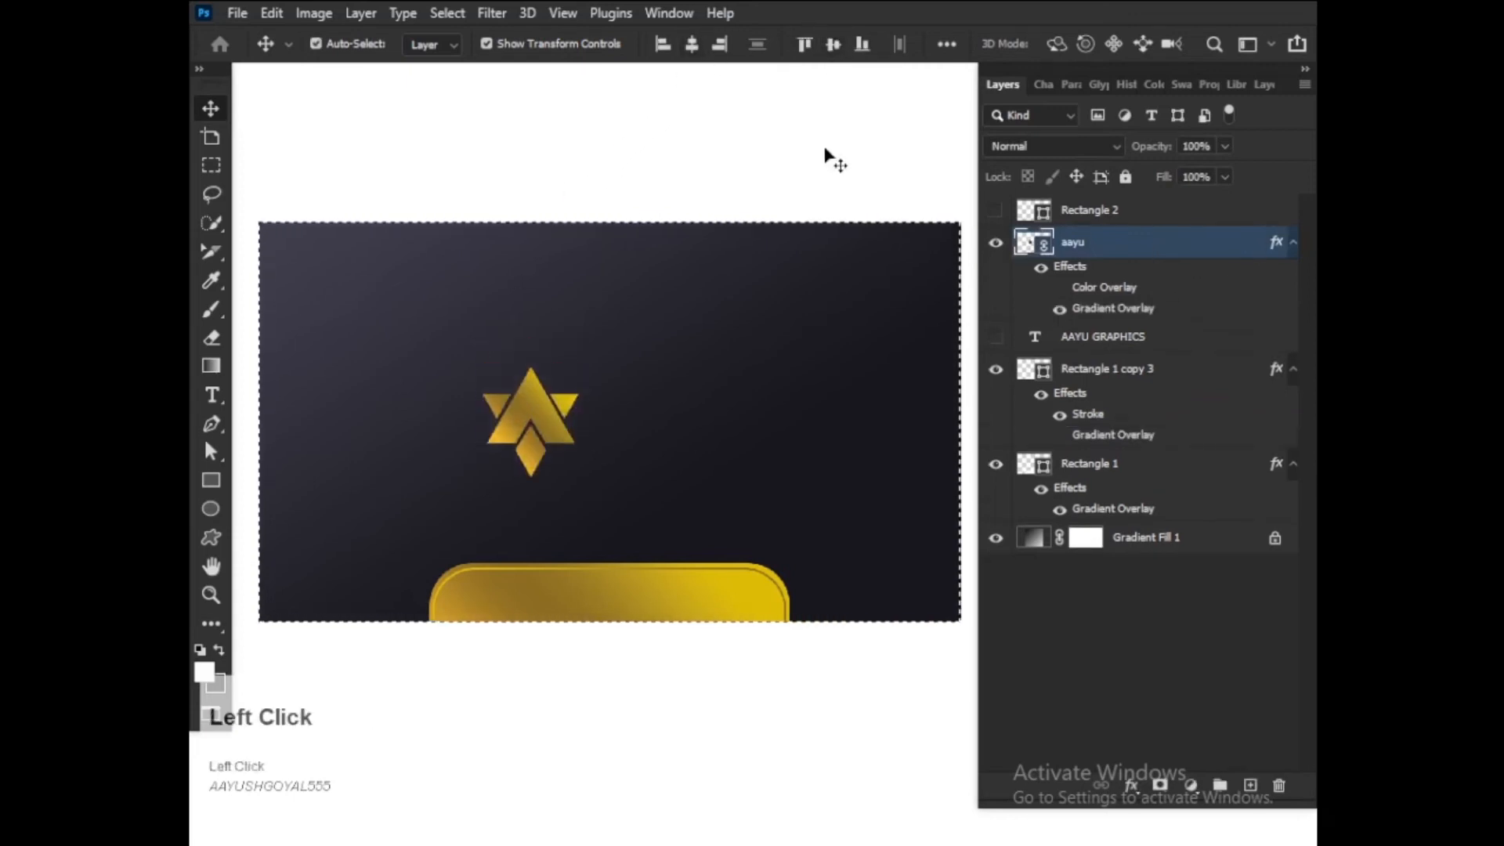
{"action": "key", "text": "Escape"}
{"action": "left_click", "coordinate": [715, 370]}
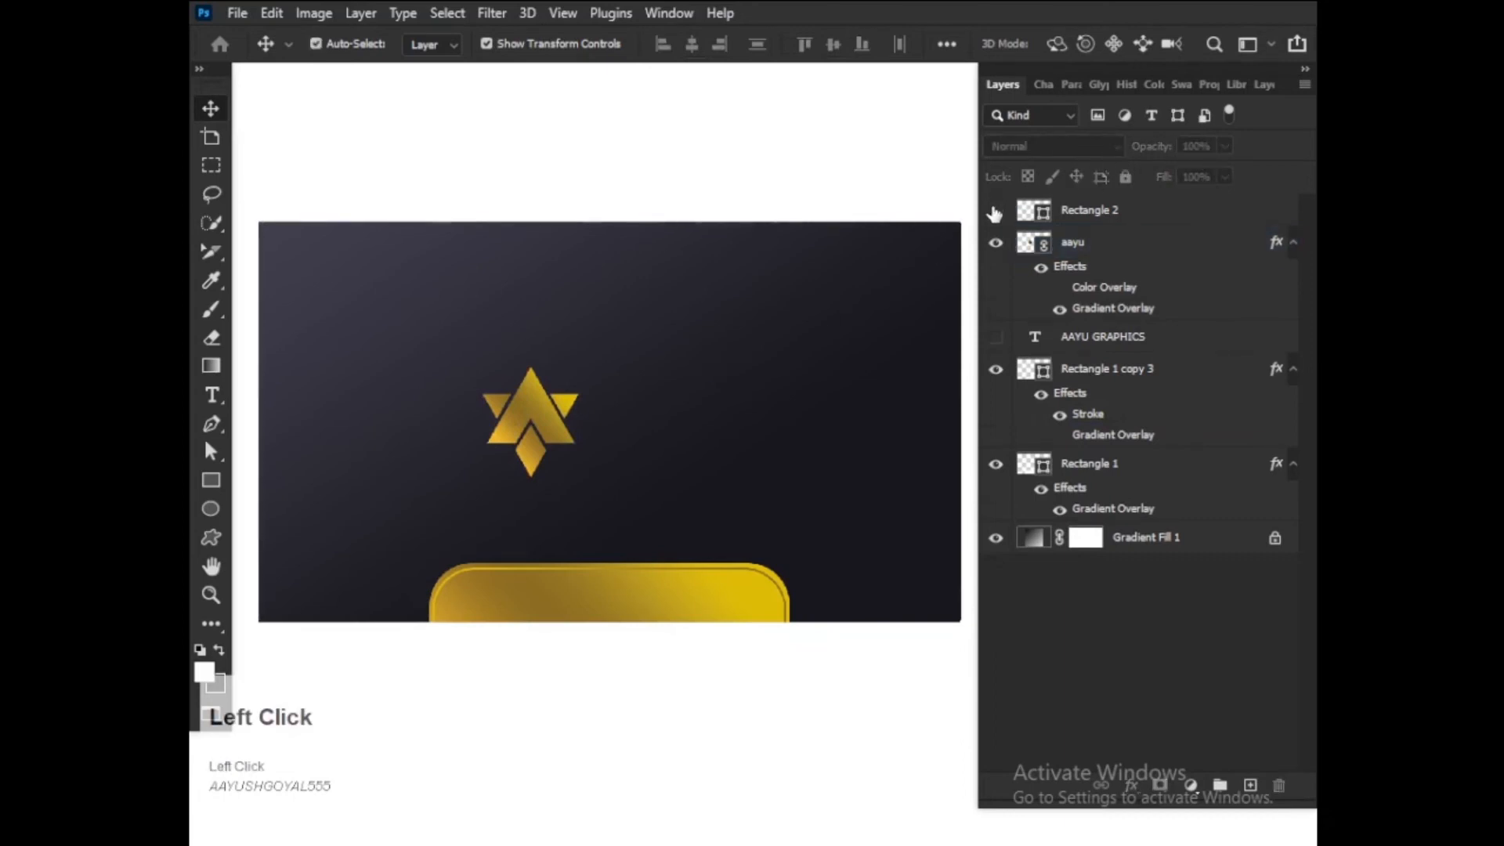
- Show Rectangle 2 and copy the logo's gold Gradient Overlay onto it
{"action": "left_click_drag", "start_coordinate": [1161, 313], "coordinate": [1179, 213]}
{"action": "scroll", "coordinate": [511, 396], "scroll_direction": "down", "scroll_amount": 1}
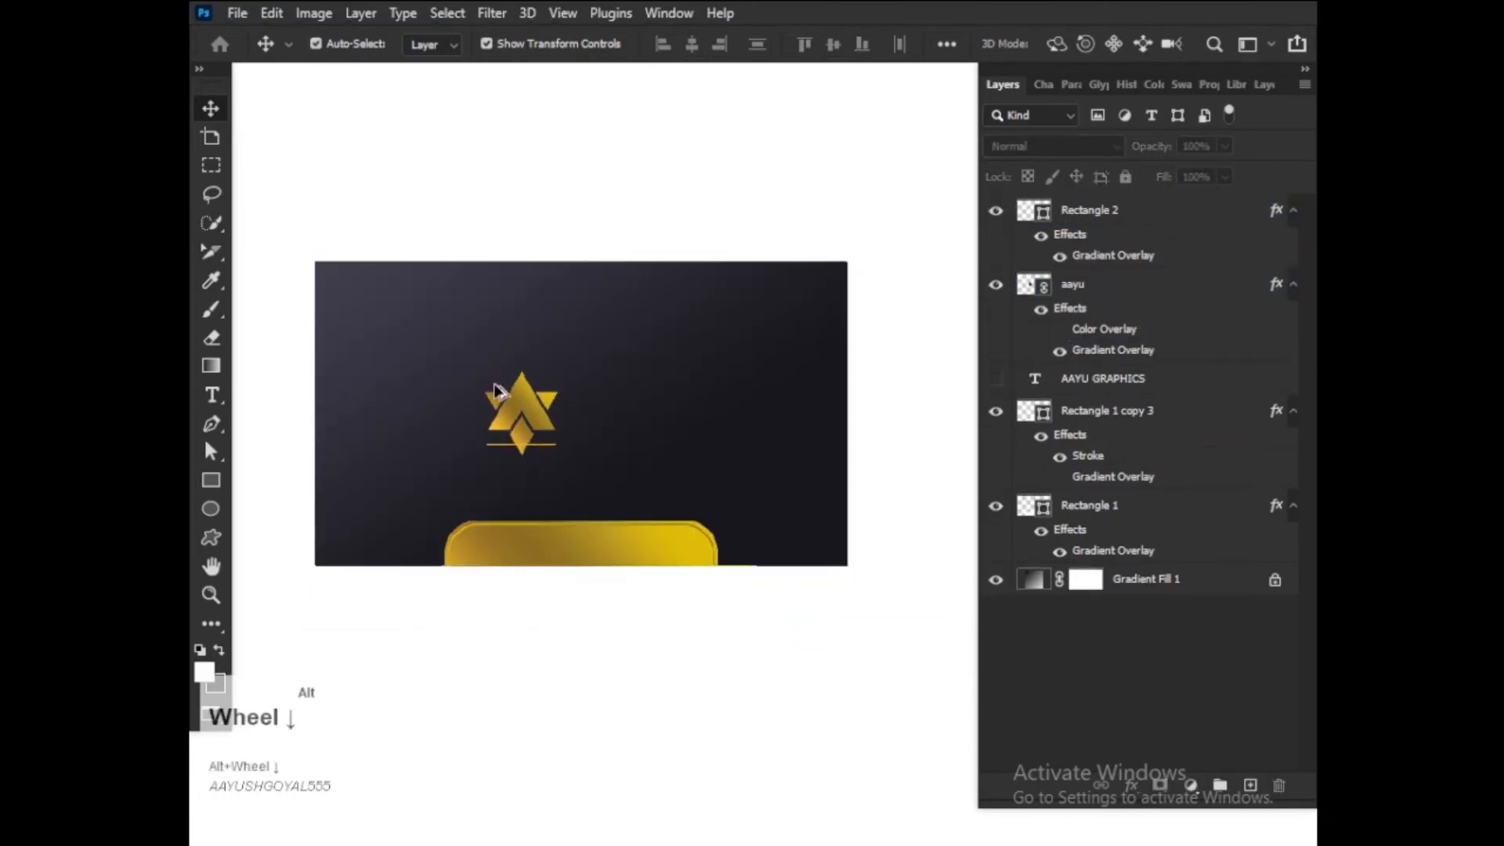
{"action": "scroll", "coordinate": [537, 445], "scroll_direction": "up", "scroll_amount": 2}
- Rotate the Rectangle 2 line by -90° and turn off Show Transform Controls
{"action": "left_click", "coordinate": [1153, 221]}
{"action": "scroll", "coordinate": [662, 454], "scroll_direction": "down", "scroll_amount": 2}
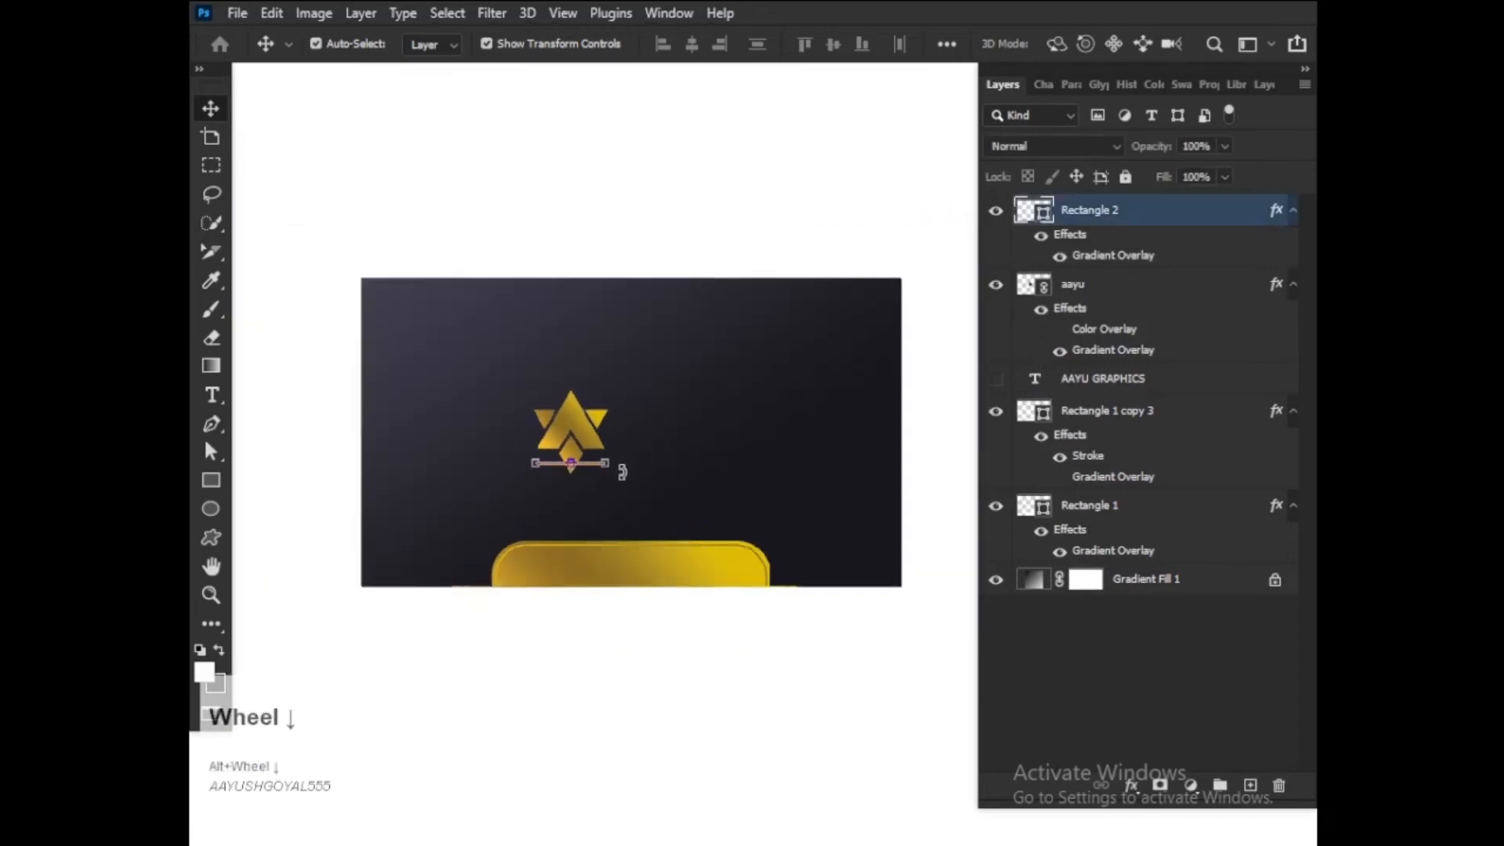
{"action": "left_click_drag", "start_coordinate": [630, 471], "coordinate": [594, 358]}
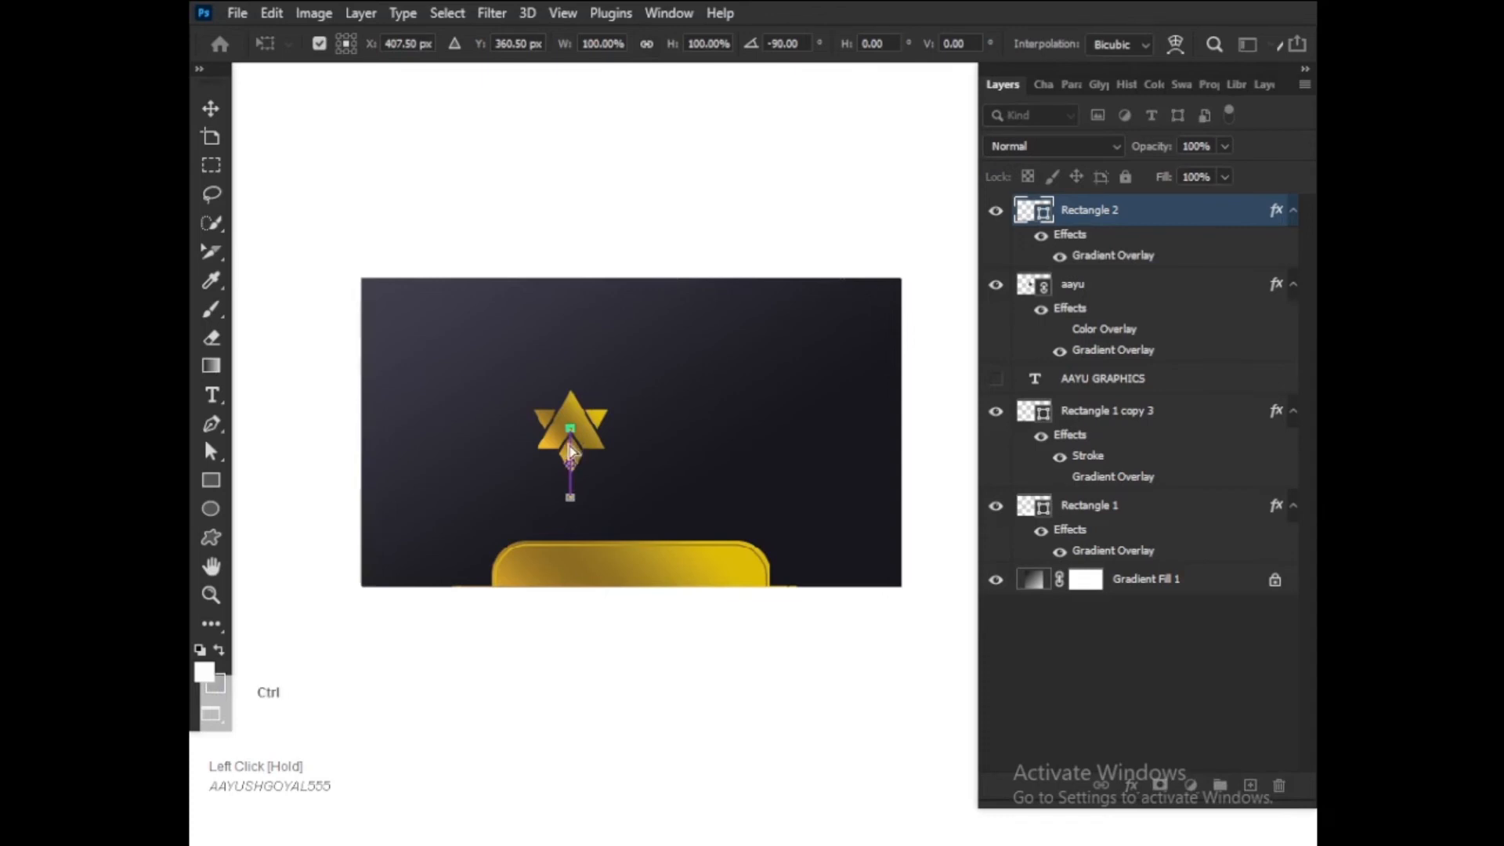
{"action": "left_click_drag", "start_coordinate": [571, 429], "coordinate": [595, 428]}
{"action": "key", "text": "ctrl+z"}
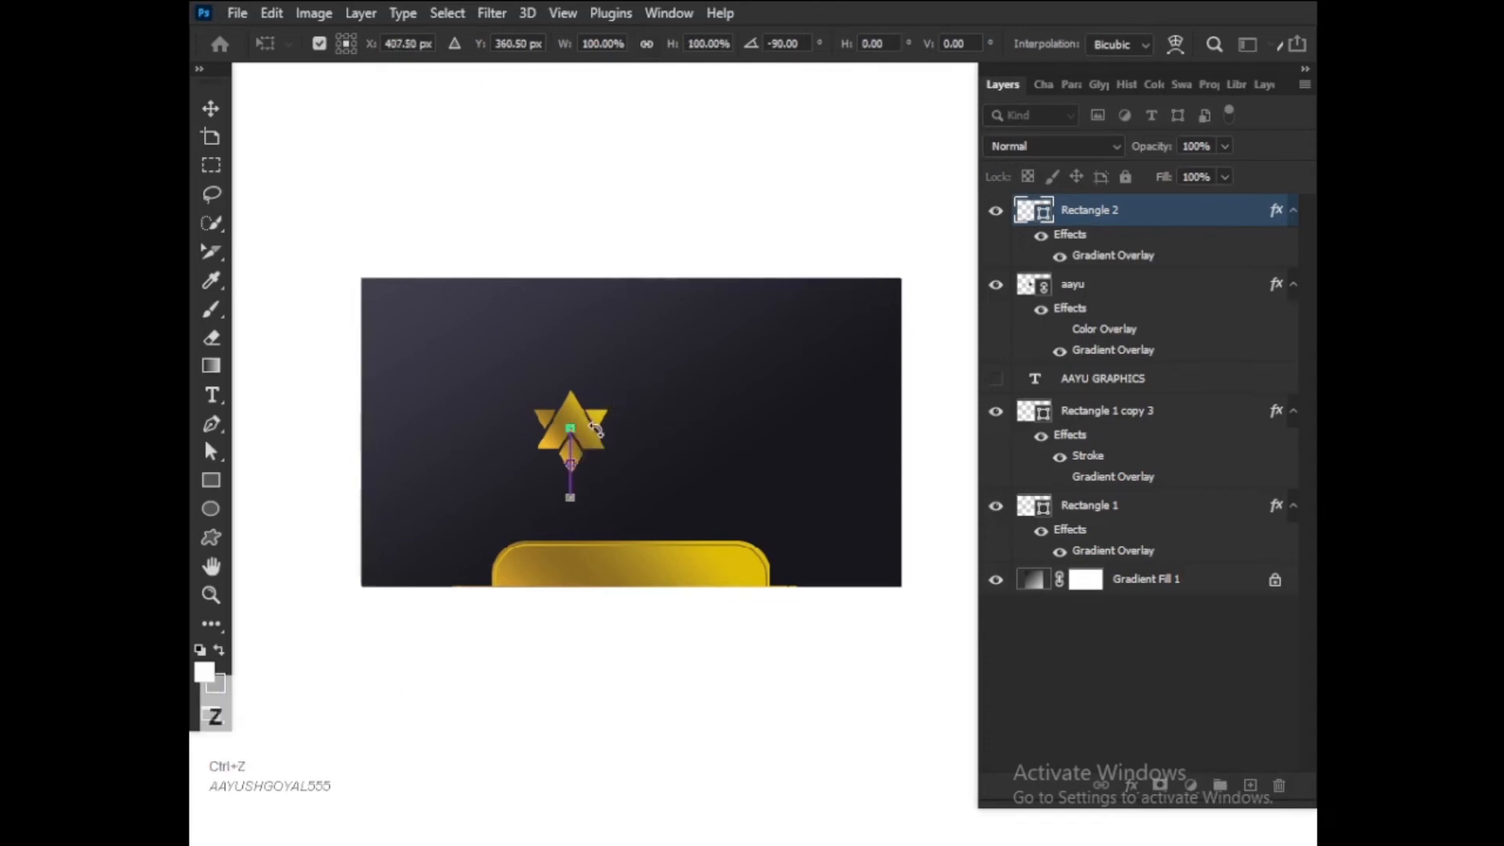
{"action": "key", "text": "Return"}
{"action": "left_click", "coordinate": [486, 48]}
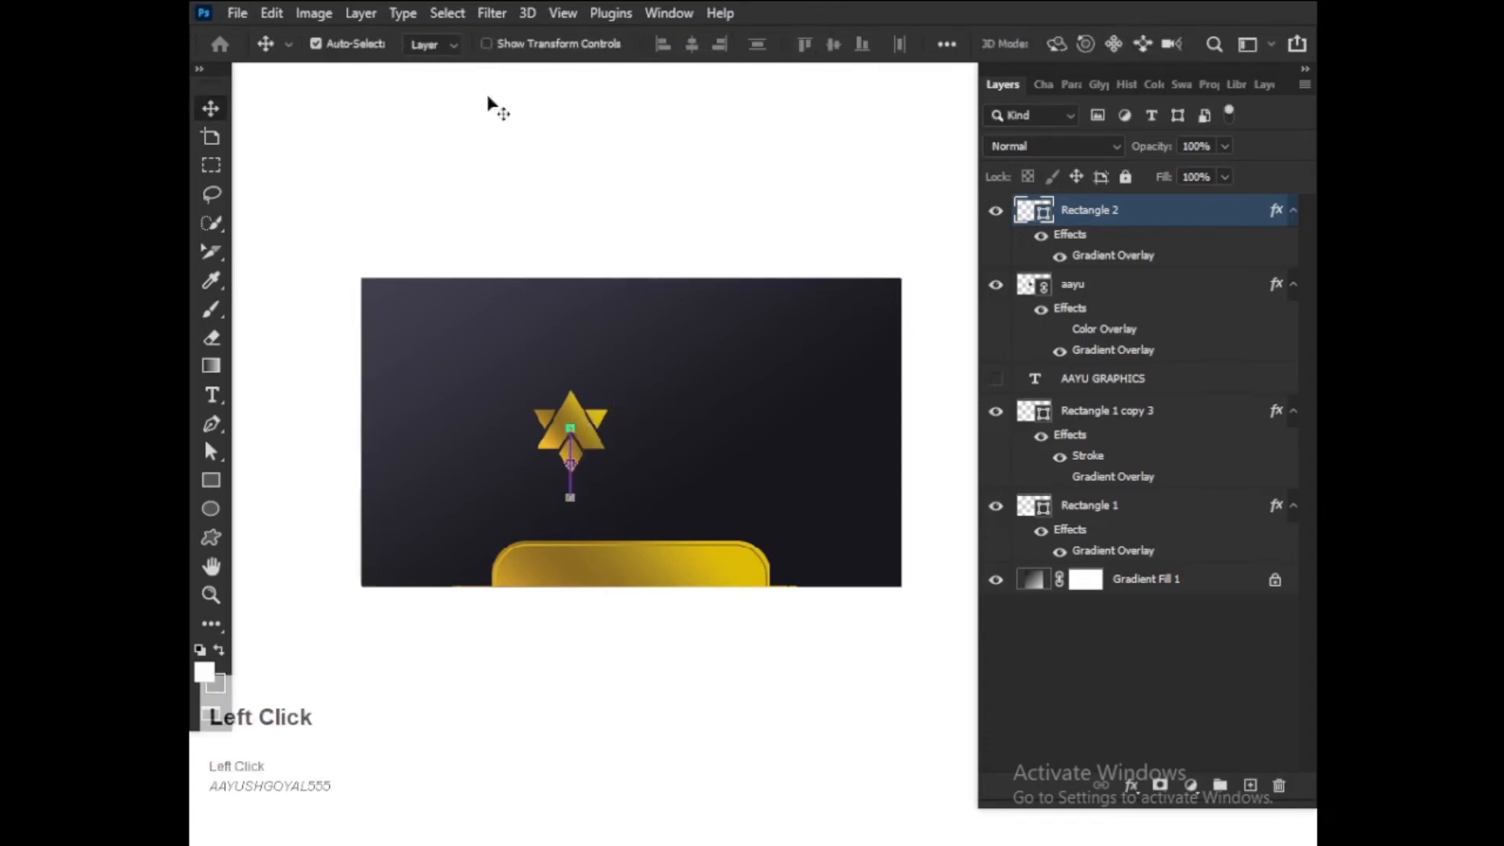
- Try to move the vertical gold line away from the logo's center freehand, and undo each move
{"action": "key", "text": "ctrl"}
{"action": "left_click_drag", "start_coordinate": [571, 489], "coordinate": [602, 474]}
{"action": "key", "text": "ctrl+z"}
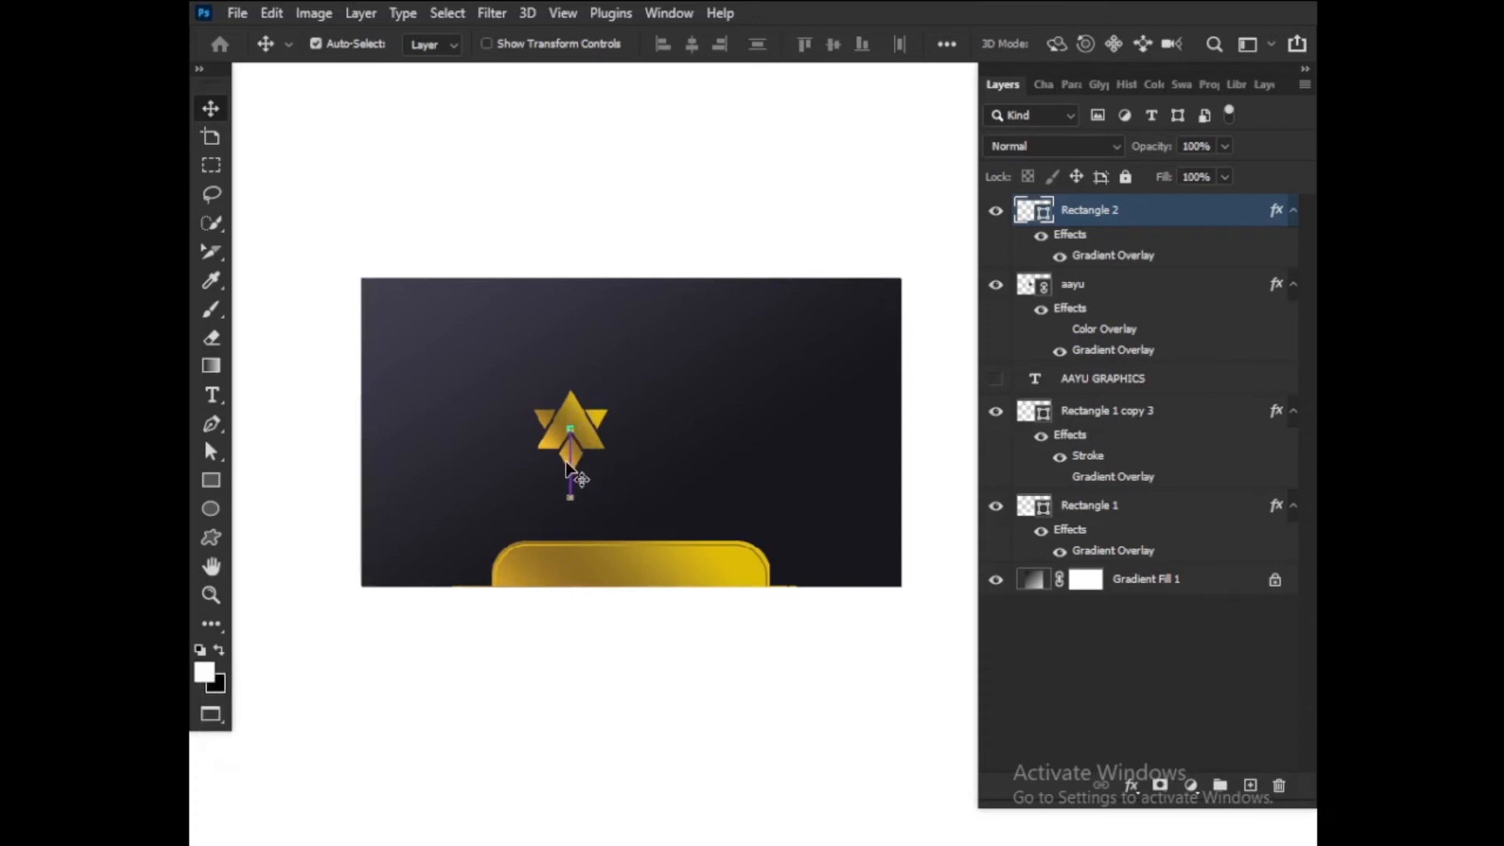
{"action": "key", "text": "ctrl+z"}
{"action": "scroll", "coordinate": [571, 466], "scroll_direction": "up", "scroll_amount": 5}
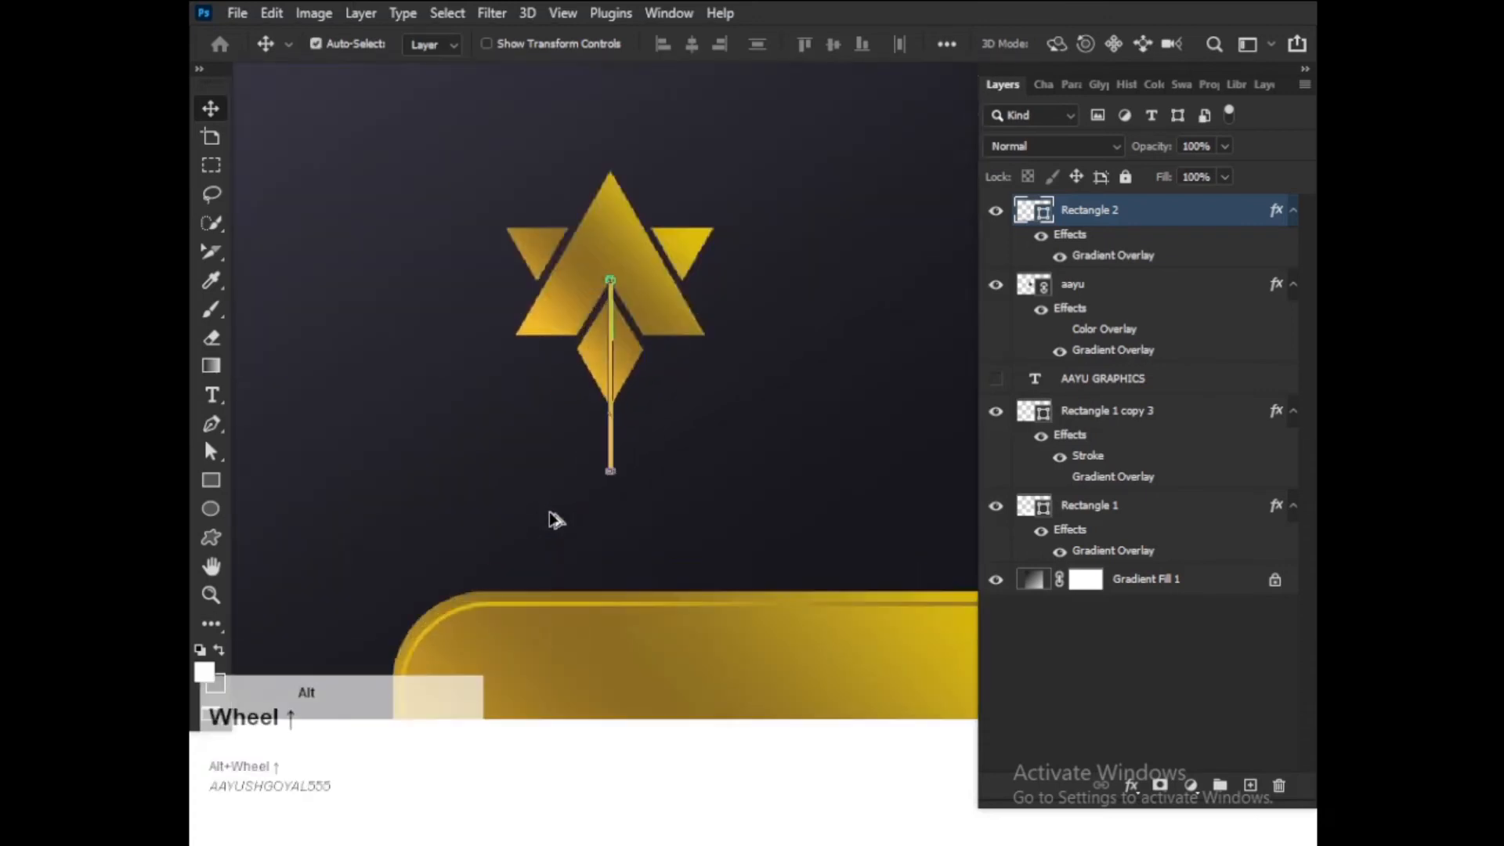
{"action": "left_click", "coordinate": [637, 428], "text": "ctrl"}
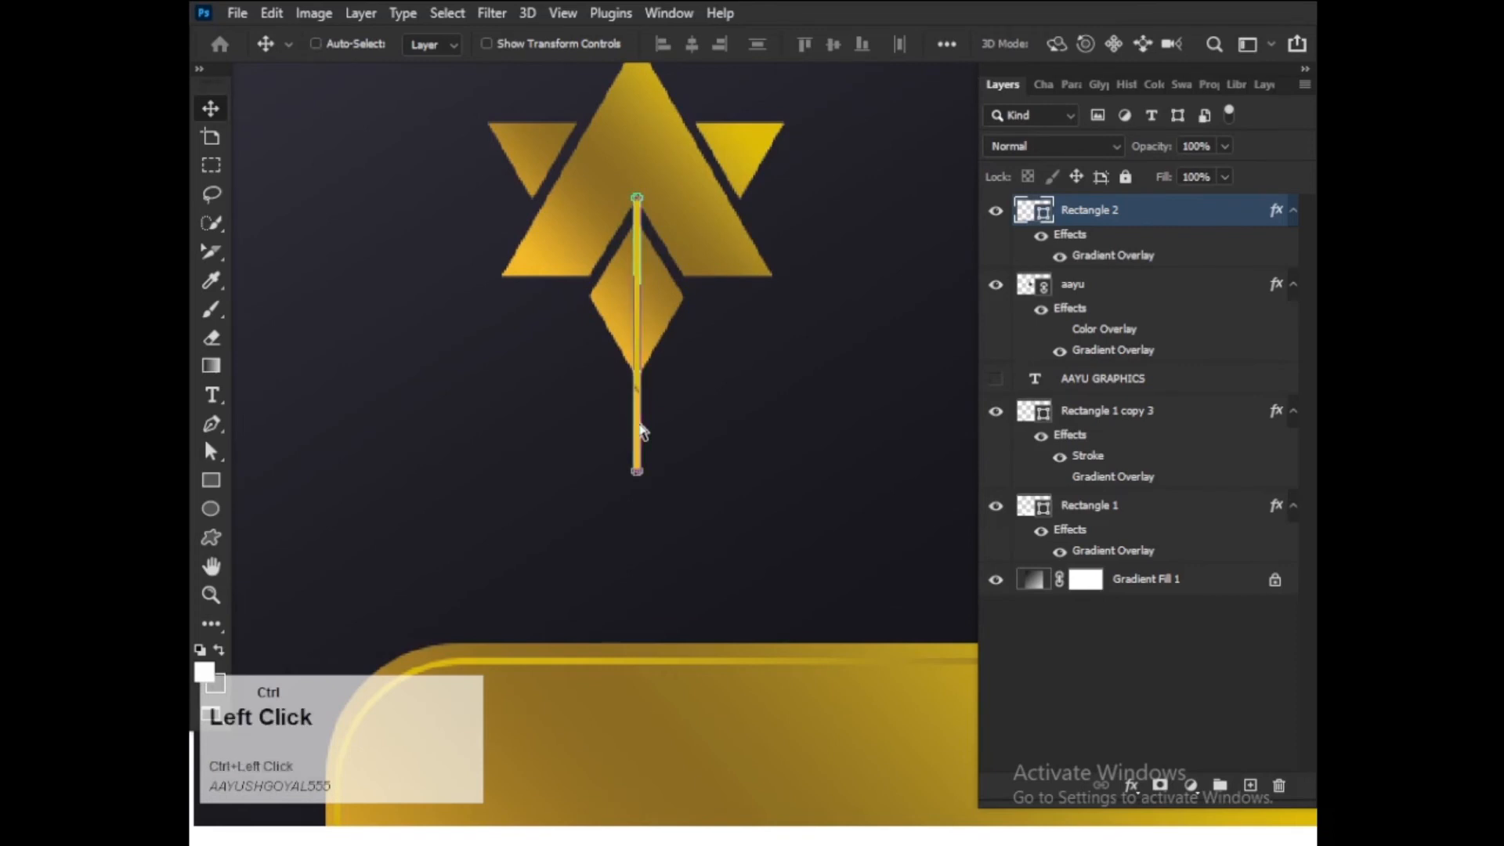
{"action": "left_click_drag", "start_coordinate": [641, 427], "coordinate": [646, 417]}
{"action": "key", "text": "ctrl+z"}
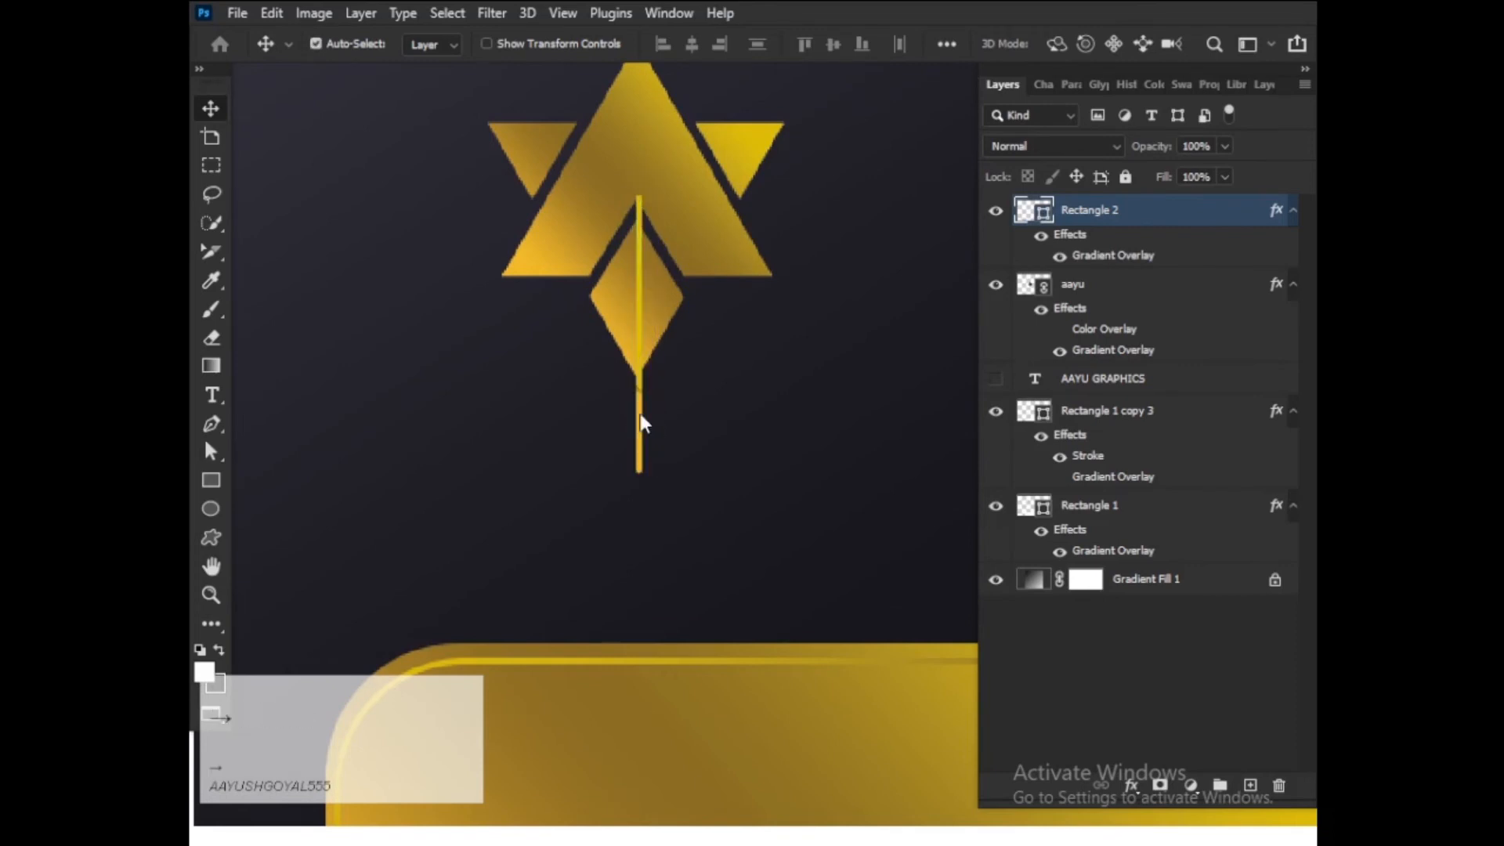
- Nudge the vertical gold line to the right of the logo, leaving a small gap between them
{"action": "key", "text": "Right"}
{"action": "key", "text": "Right"}
{"action": "key", "text": "Right"}
{"action": "key", "text": "Right"}
{"action": "key", "text": "Right"}
{"action": "key", "text": "Right"}
{"action": "key", "text": "Right"}
{"action": "key", "text": "Right"}
{"action": "key", "text": "Right"}
{"action": "key", "text": "Right"}
{"action": "key", "text": "Right"}
{"action": "key", "text": "Right"}
{"action": "key", "text": "Right"}
{"action": "key", "text": "Right"}
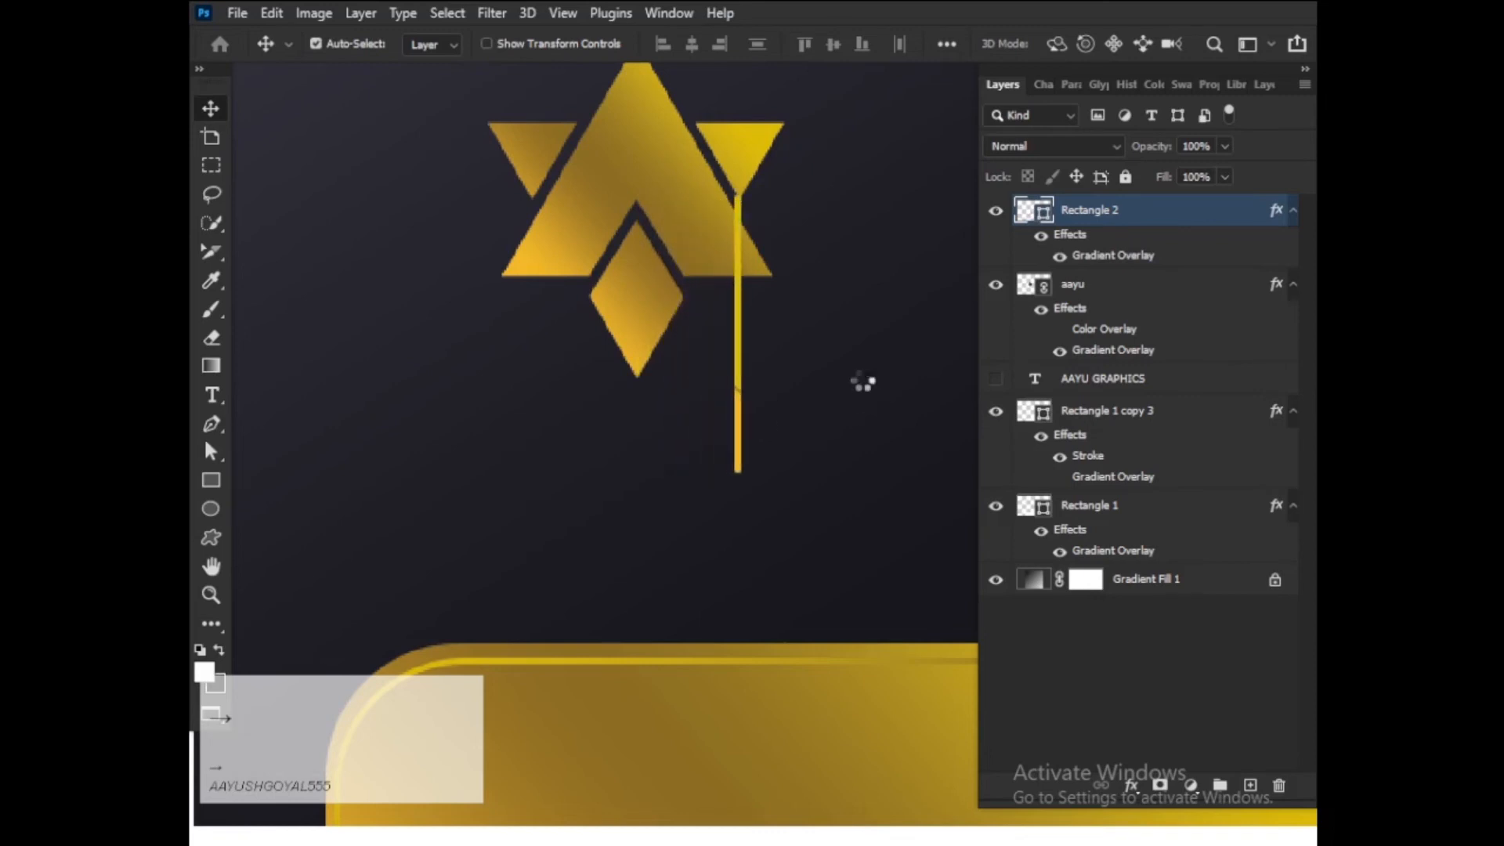
{"action": "key", "text": "Right"}
{"action": "key", "text": "Right"}
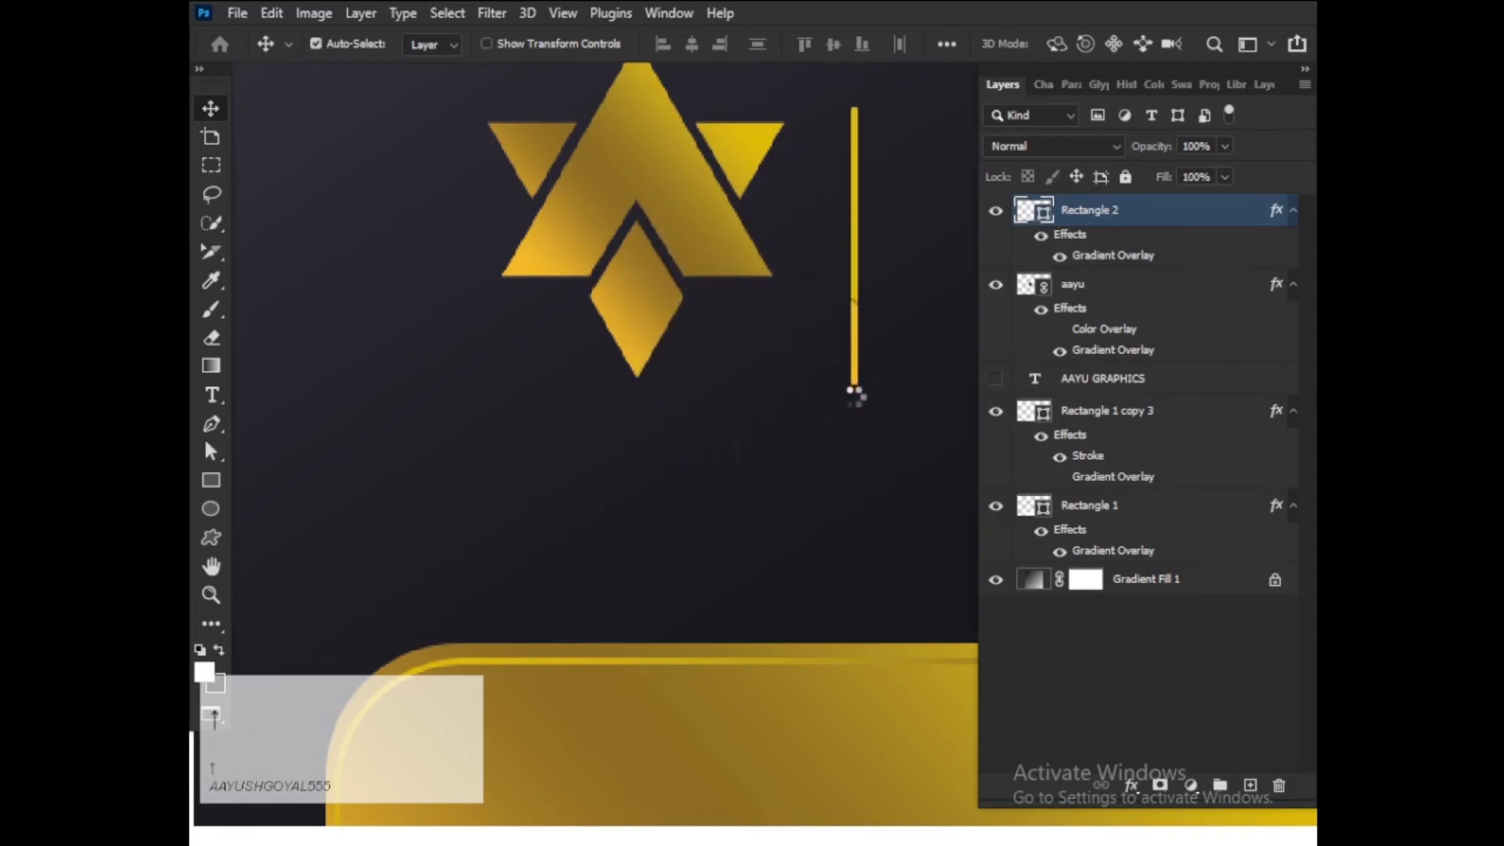
{"action": "scroll", "coordinate": [764, 452], "scroll_direction": "down", "scroll_amount": 6}
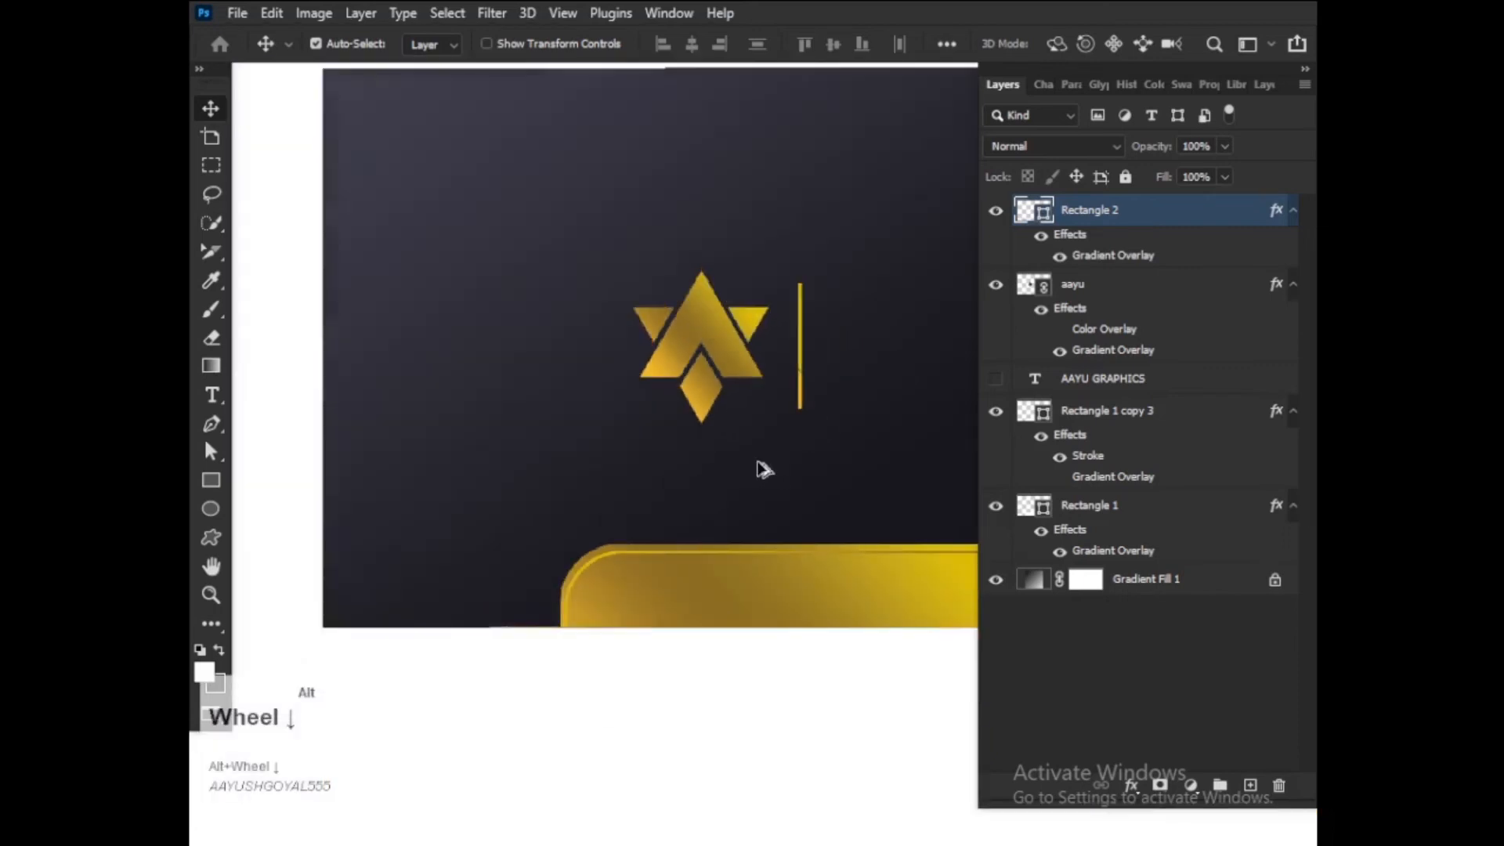
{"action": "left_click_drag", "start_coordinate": [764, 446], "coordinate": [765, 449]}
{"action": "key", "text": "Down"}
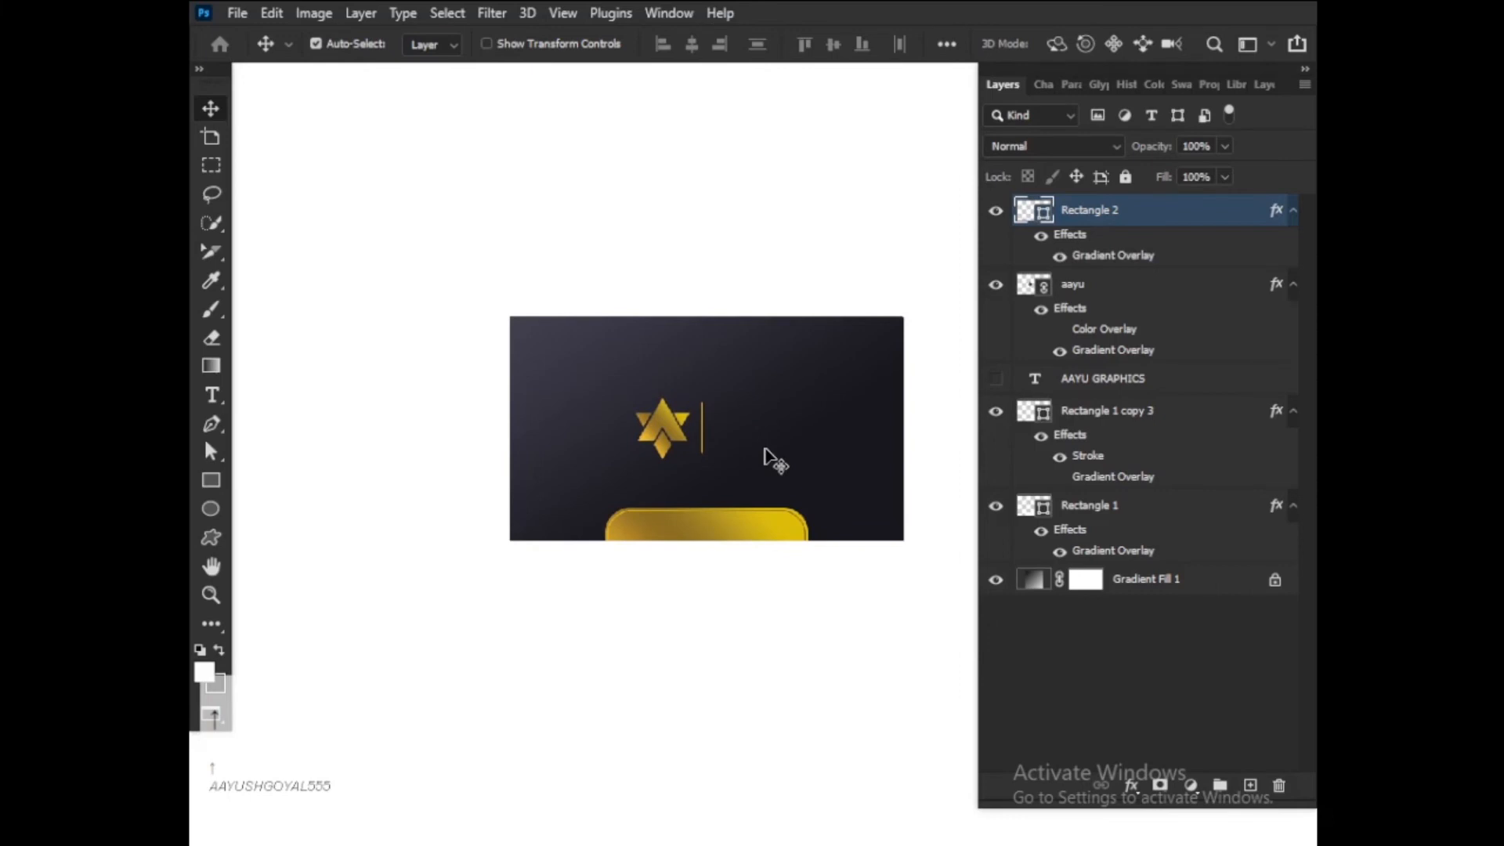
- Align the vertical gold line and the logo on their vertical centers and deselect both
{"action": "left_click", "coordinate": [765, 448]}
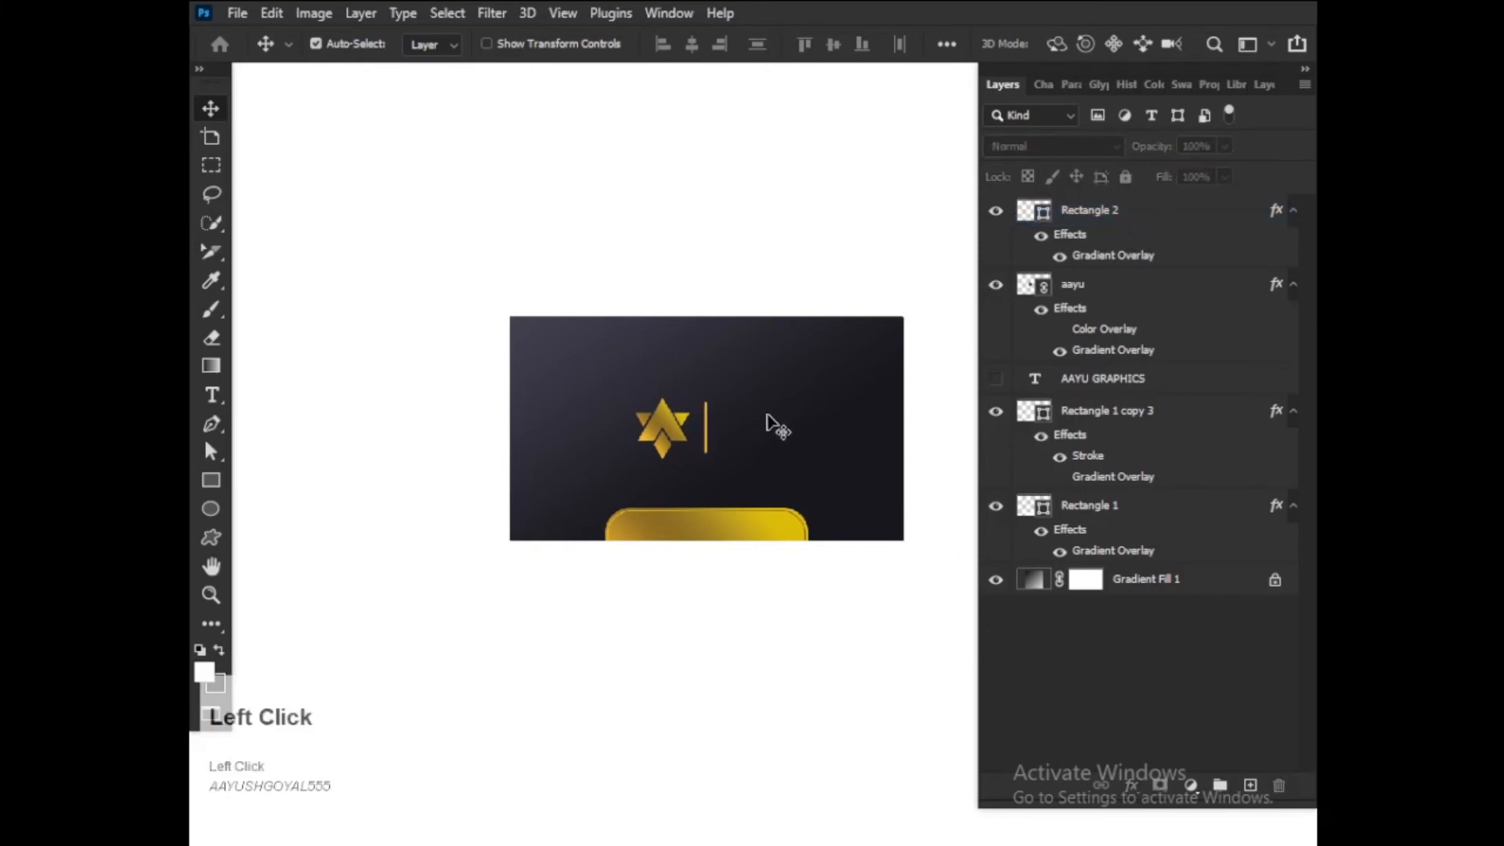
{"action": "left_click_drag", "start_coordinate": [768, 417], "coordinate": [574, 465]}
{"action": "left_click", "coordinate": [835, 49]}
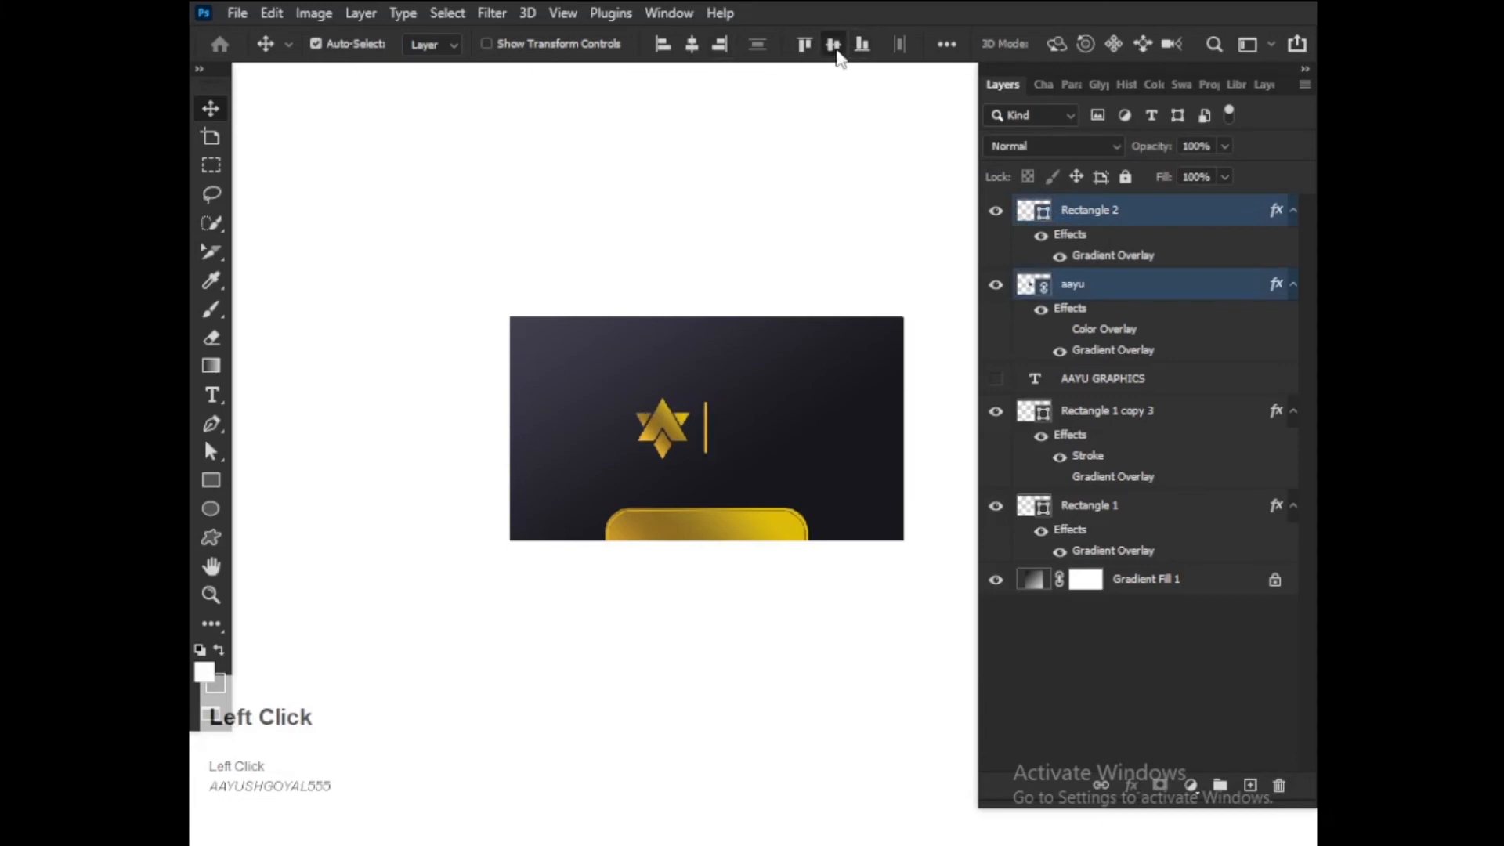
{"action": "left_click", "coordinate": [753, 378]}
- Turn on Show Transform Controls and shorten the vertical gold line evenly from both ends to about two thirds of its length
{"action": "left_click", "coordinate": [708, 454]}
{"action": "scroll", "coordinate": [709, 453], "scroll_direction": "up", "scroll_amount": 4, "text": "alt"}
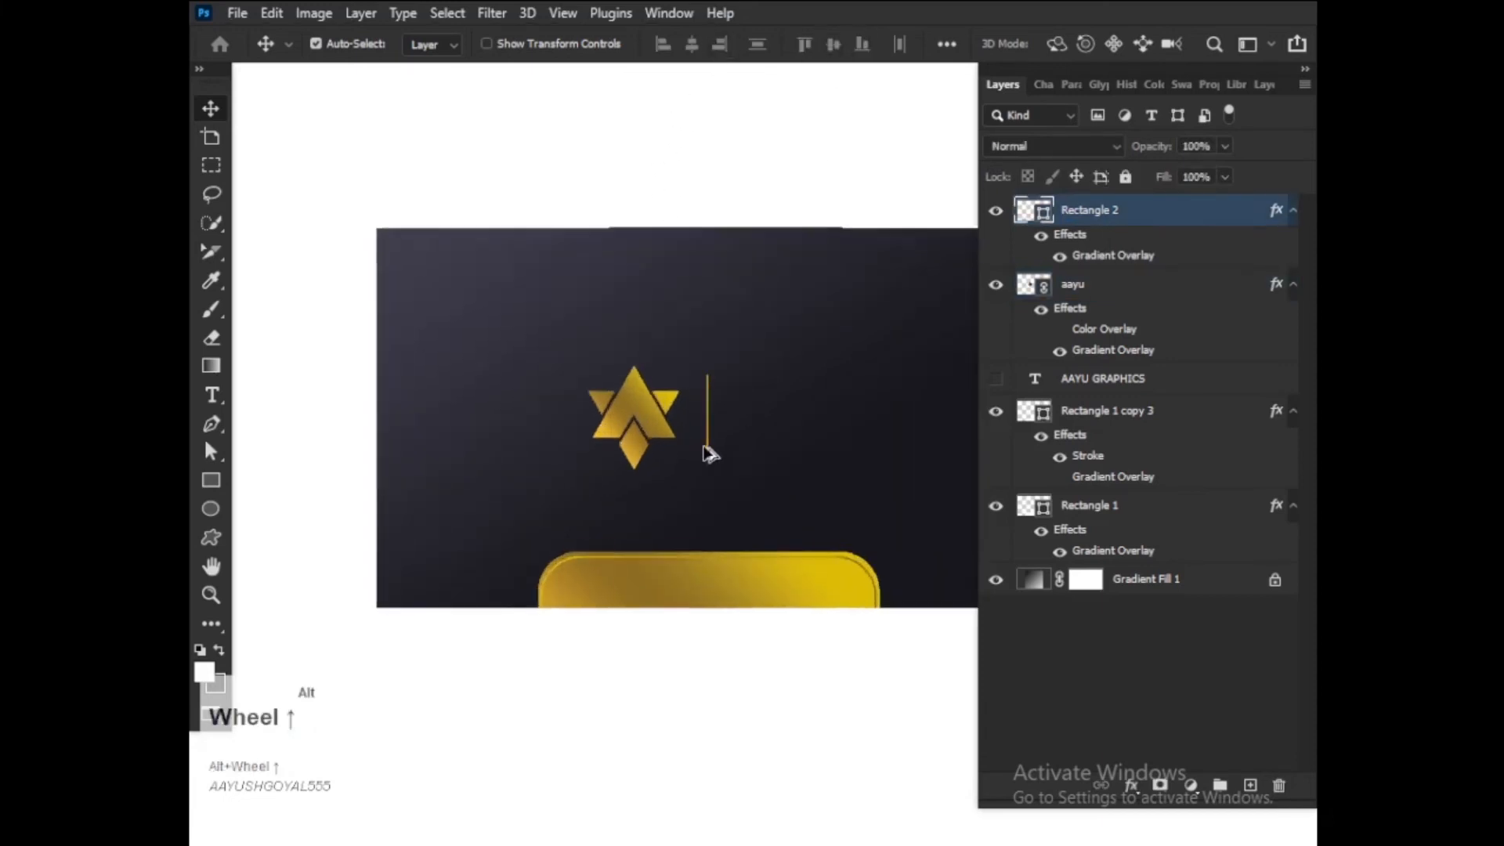
{"action": "scroll", "coordinate": [708, 453], "scroll_direction": "up", "scroll_amount": 8, "text": "alt"}
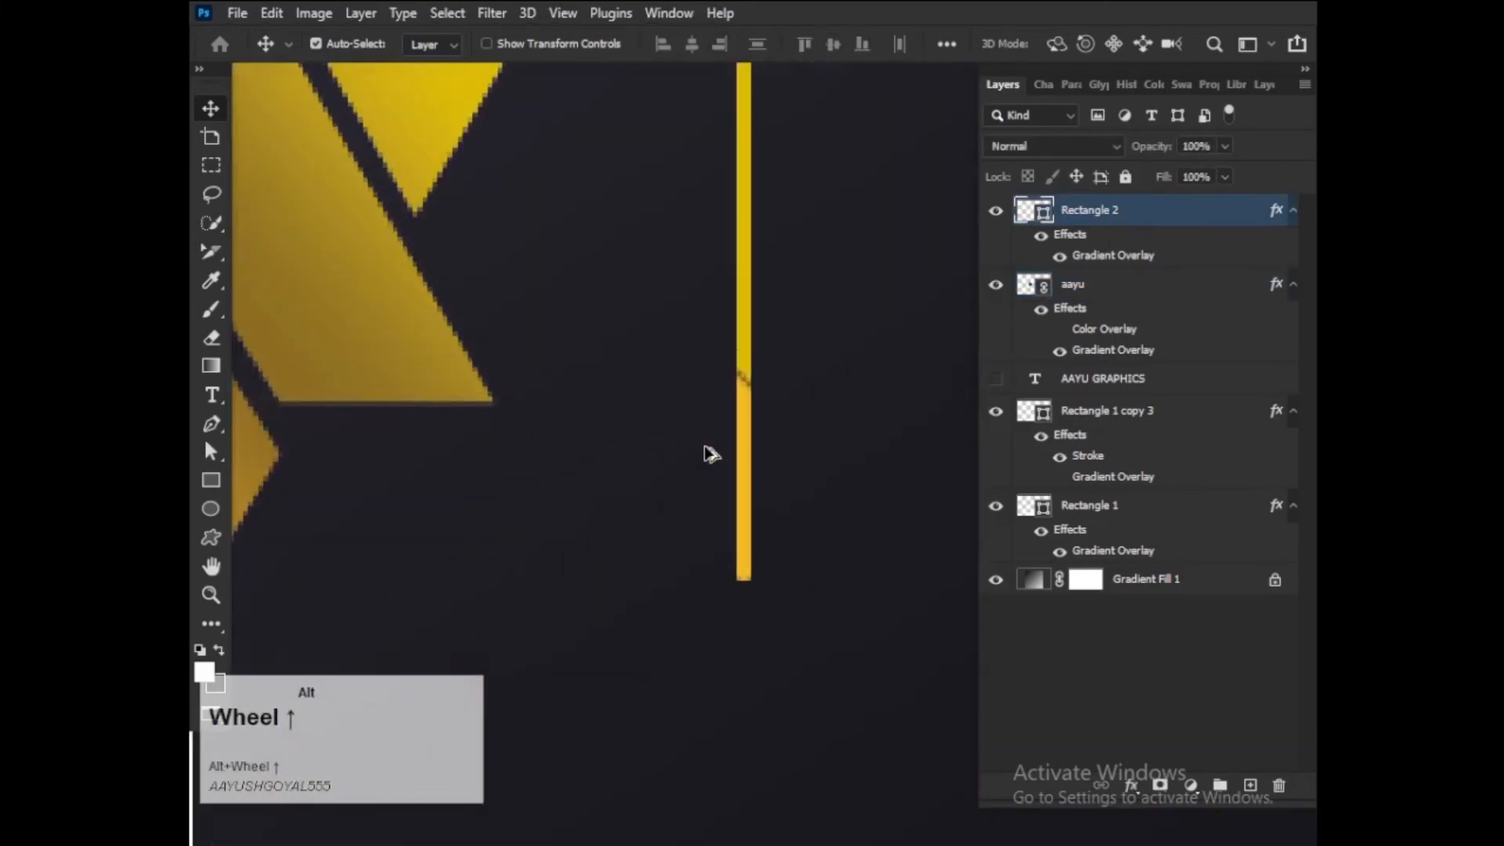
{"action": "key", "text": "space"}
{"action": "left_click_drag", "start_coordinate": [857, 427], "coordinate": [790, 468]}
{"action": "left_click", "coordinate": [486, 43]}
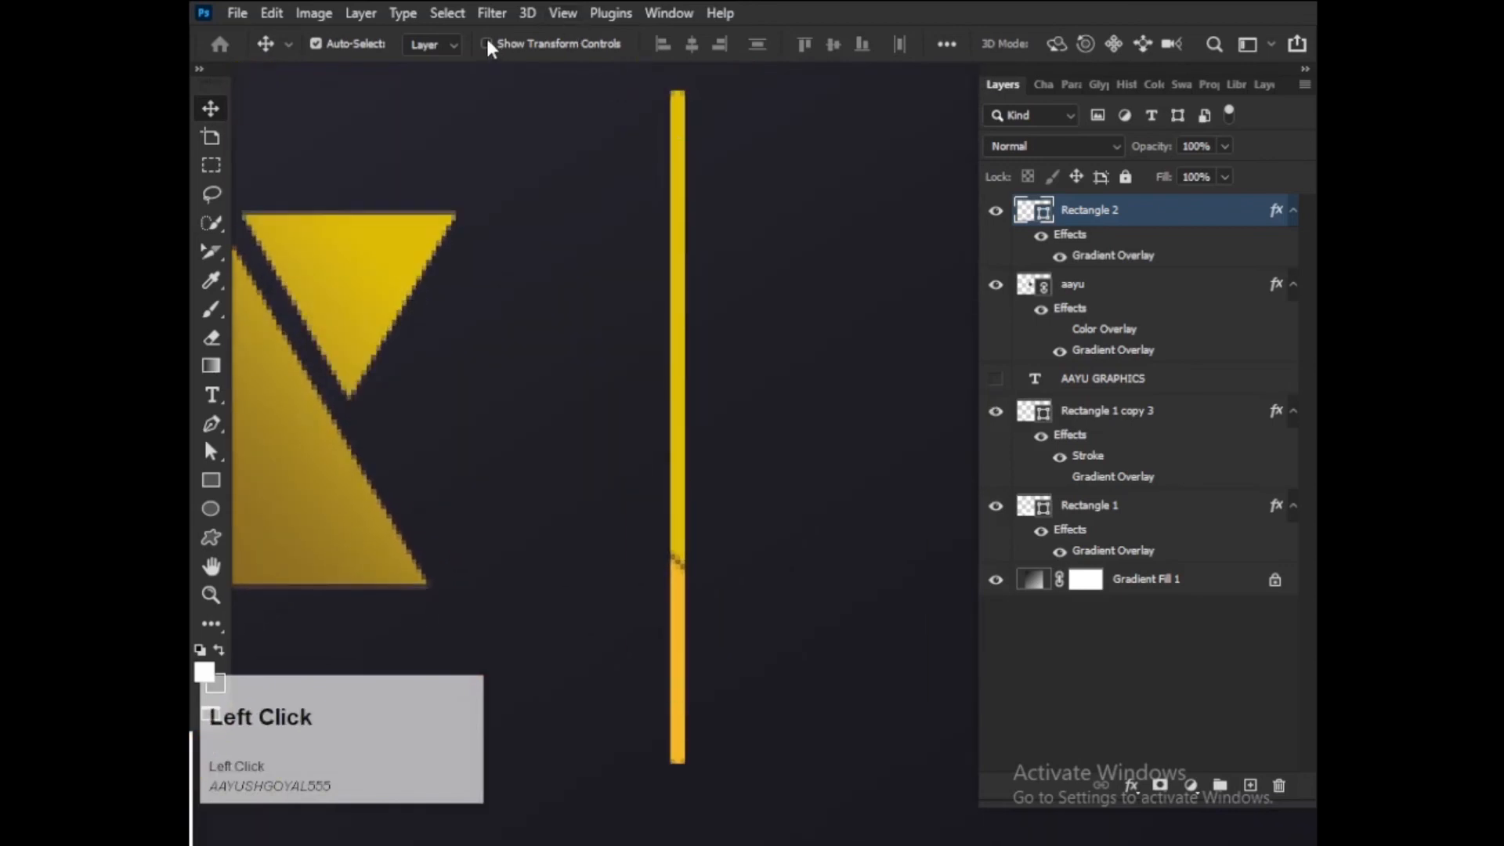
{"action": "scroll", "coordinate": [665, 112], "scroll_direction": "down", "scroll_amount": 1, "text": "alt"}
{"action": "left_click_drag", "start_coordinate": [676, 86], "coordinate": [658, 294]}
{"action": "key", "text": "Return"}
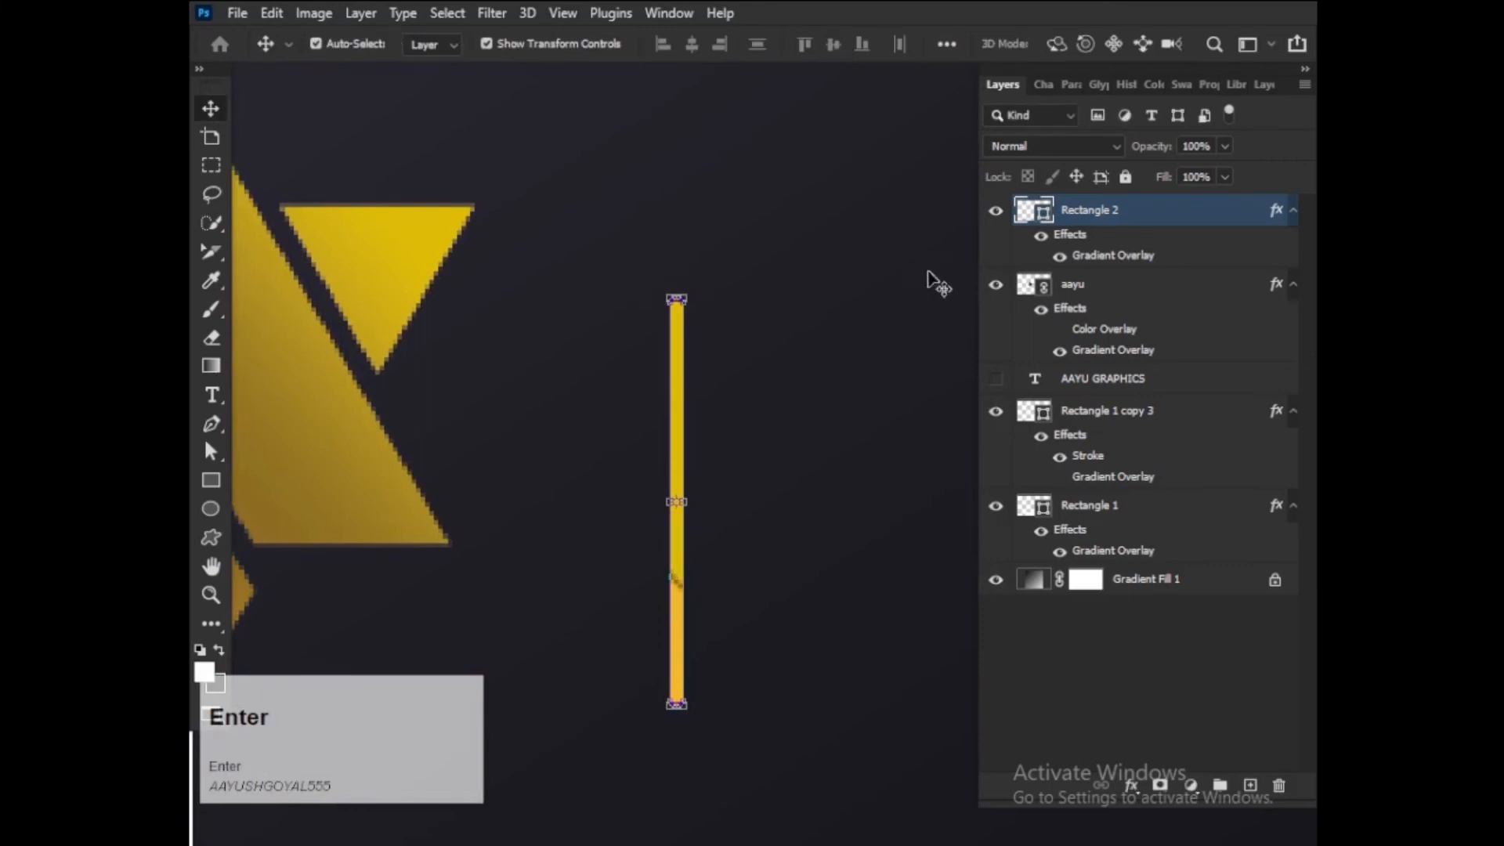
- Set Rectangle 2's Gradient Overlay to a 108° angle and 150% scale, and shift the gradient up toward the line's middle
{"action": "left_click", "coordinate": [1129, 270]}
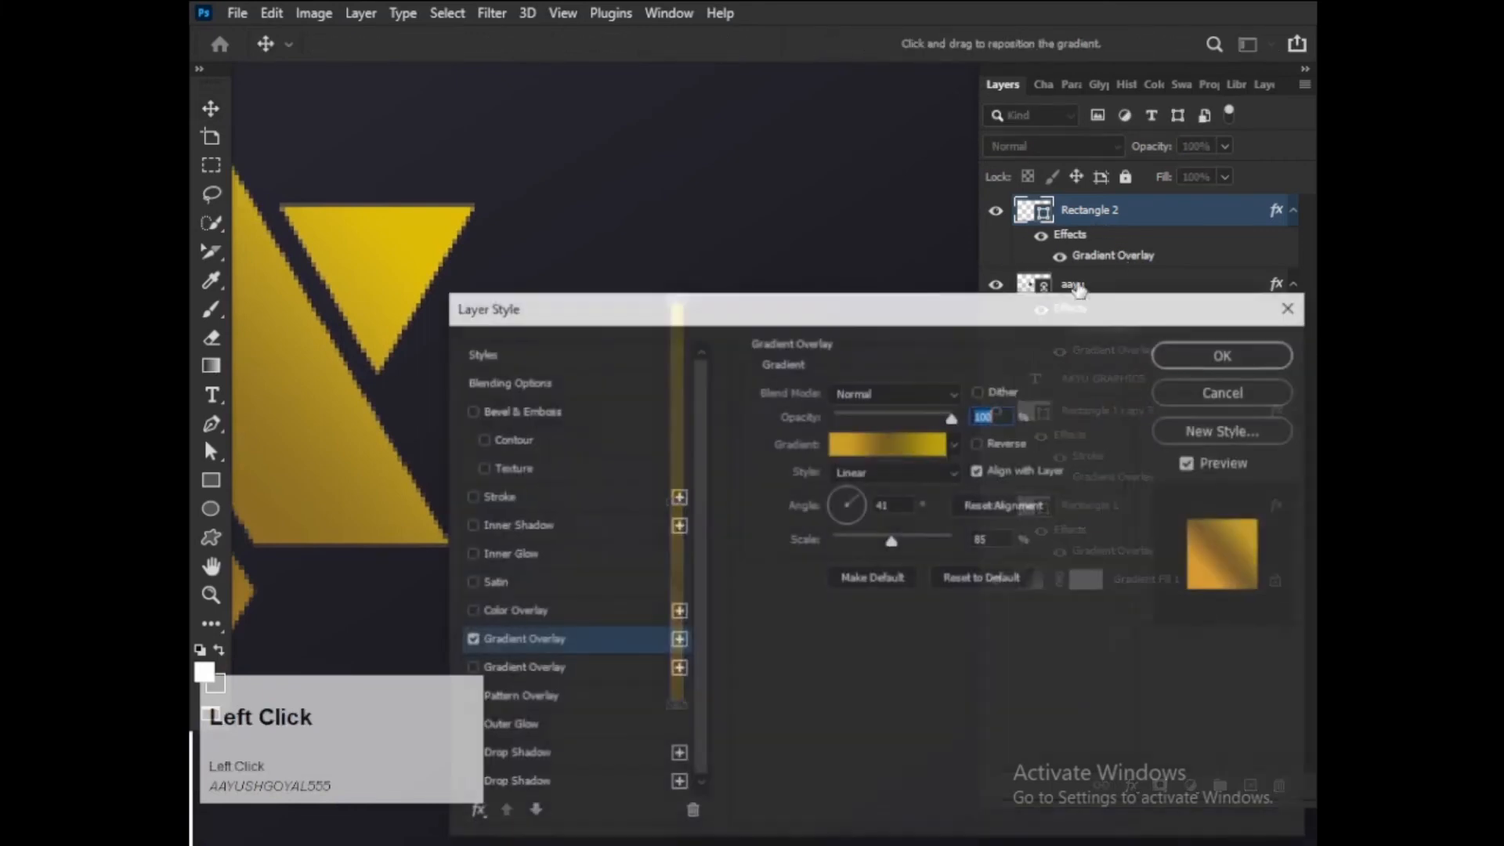
{"action": "left_click_drag", "start_coordinate": [827, 313], "coordinate": [1123, 261]}
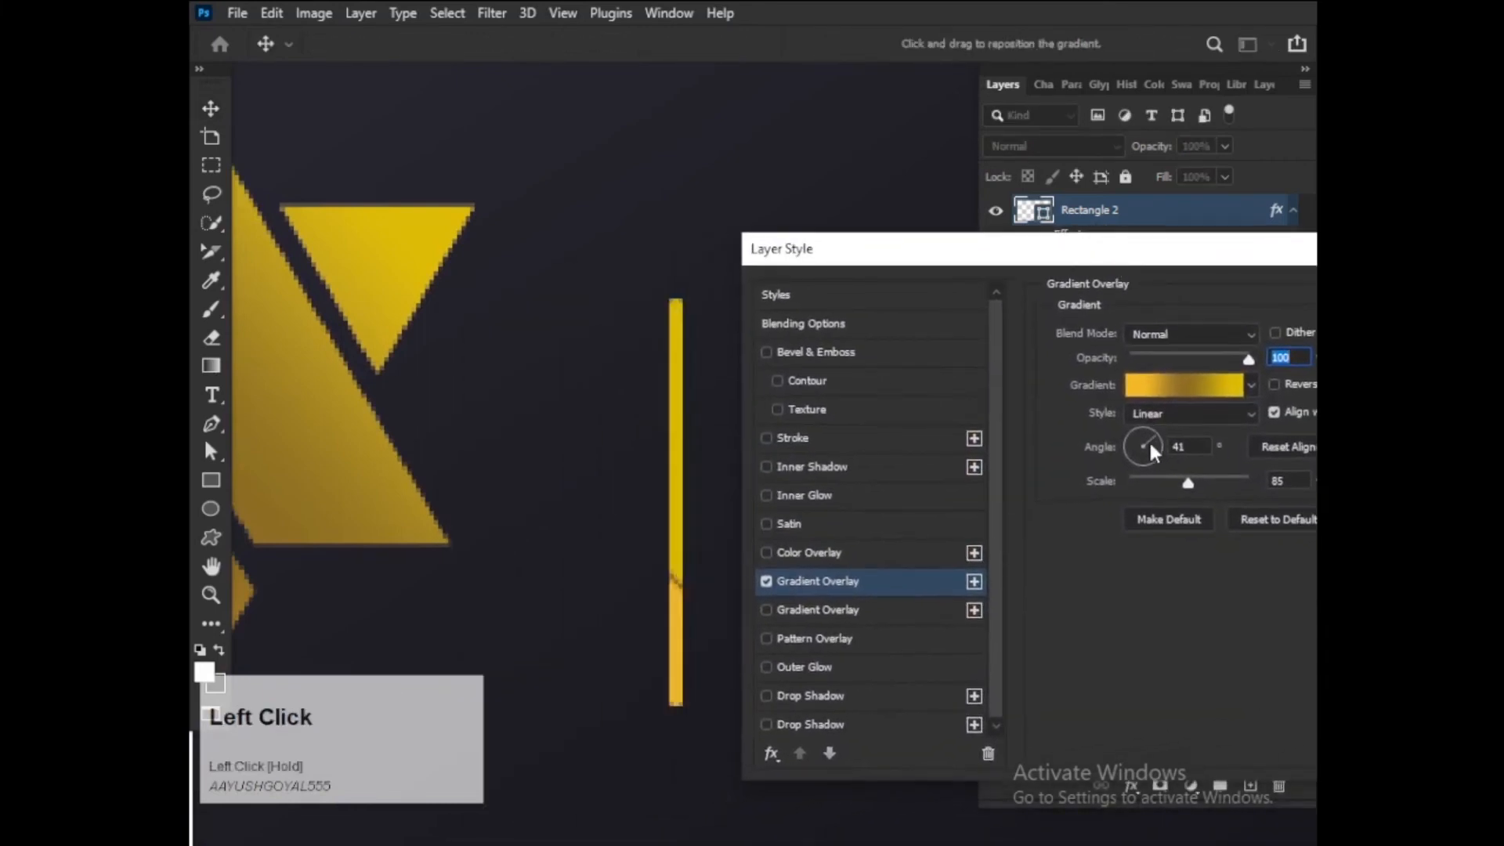
{"action": "left_click_drag", "start_coordinate": [1155, 454], "coordinate": [1145, 448]}
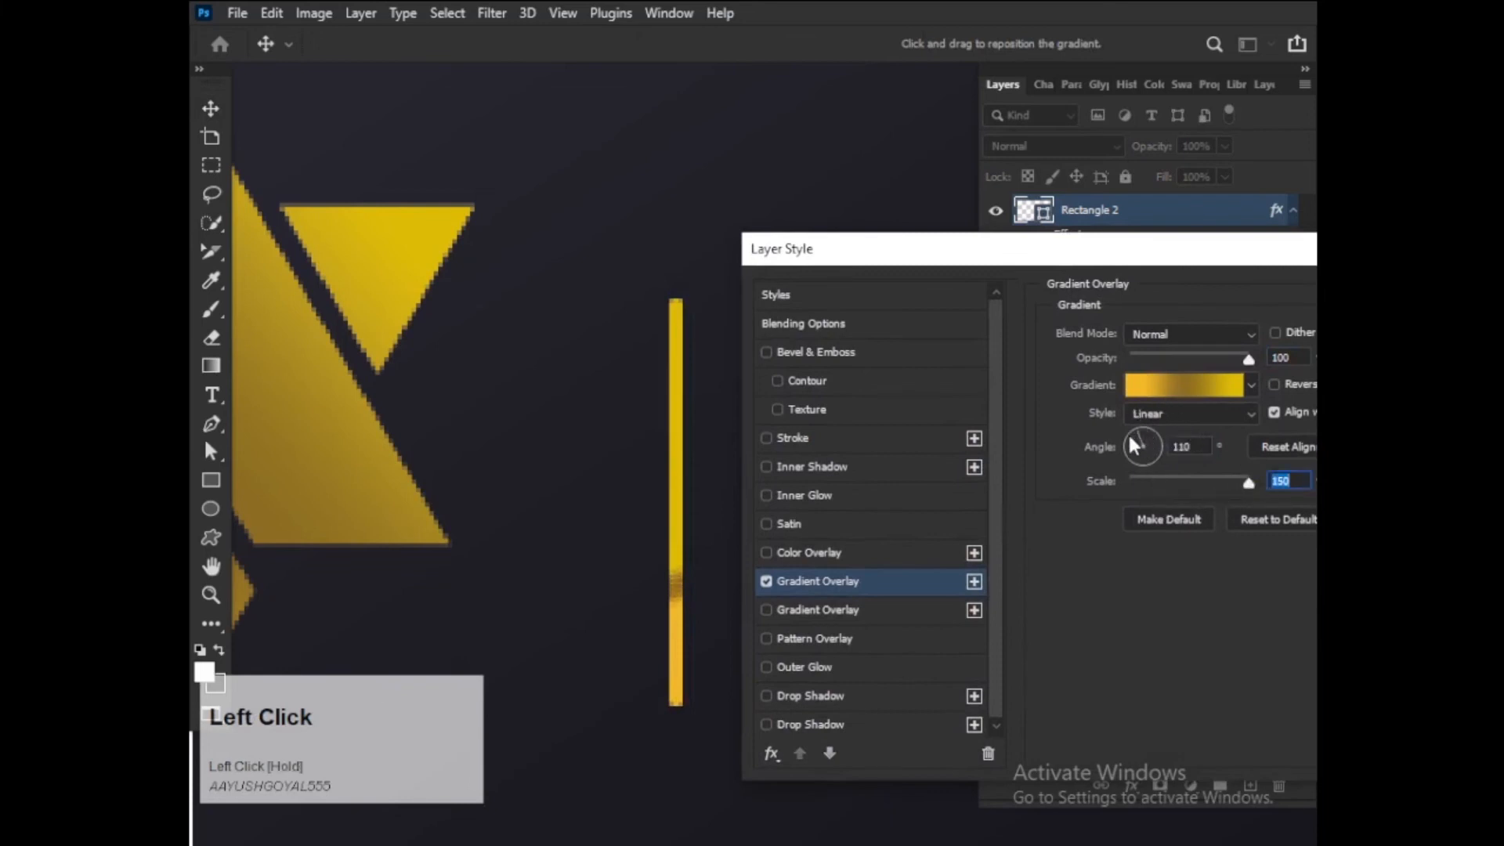
{"action": "left_click_drag", "start_coordinate": [1134, 447], "coordinate": [1135, 445]}
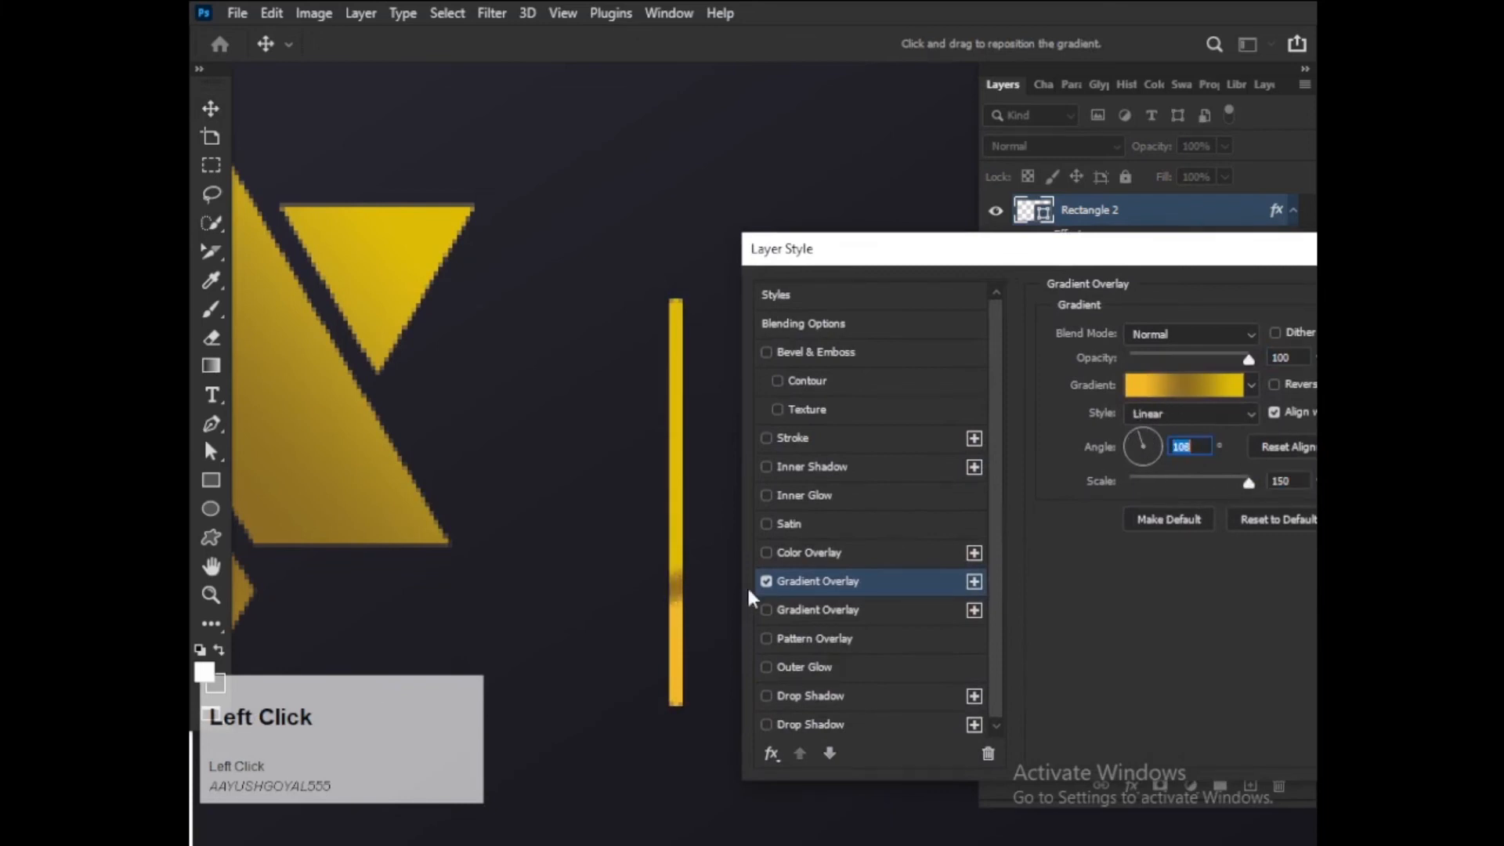
{"action": "left_click_drag", "start_coordinate": [749, 599], "coordinate": [745, 509]}
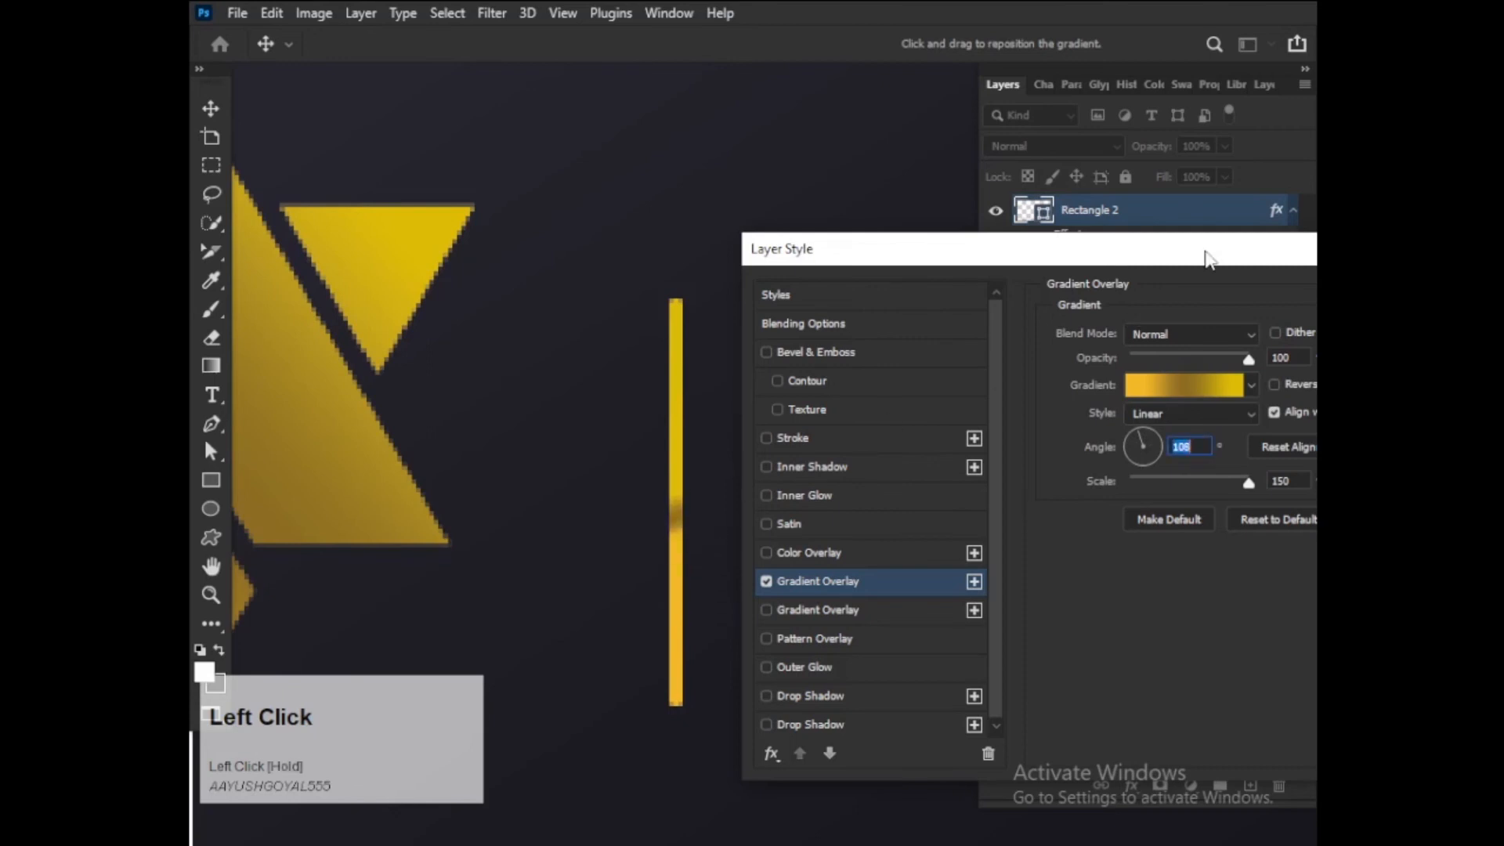
{"action": "left_click_drag", "start_coordinate": [1211, 258], "coordinate": [805, 370]}
{"action": "left_click", "coordinate": [1126, 407]}
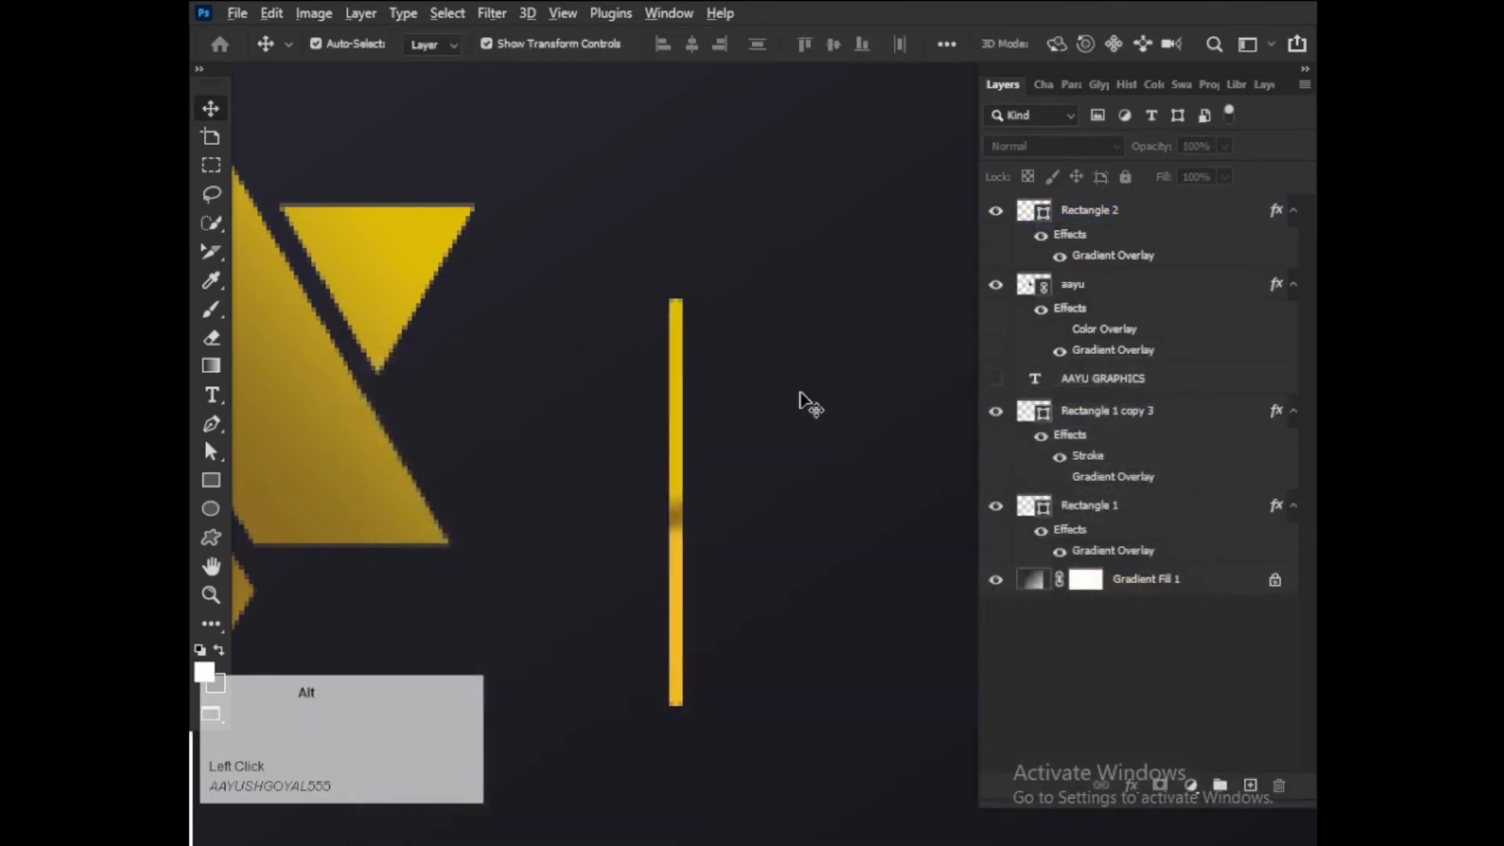
- Realign the shortened divider with the logo by vertical centers and clear the layer selection
{"action": "scroll", "coordinate": [811, 406], "scroll_direction": "down", "scroll_amount": 5}
{"action": "left_click_drag", "start_coordinate": [833, 390], "coordinate": [513, 443]}
{"action": "left_click", "coordinate": [833, 49]}
{"action": "left_click", "coordinate": [783, 372]}
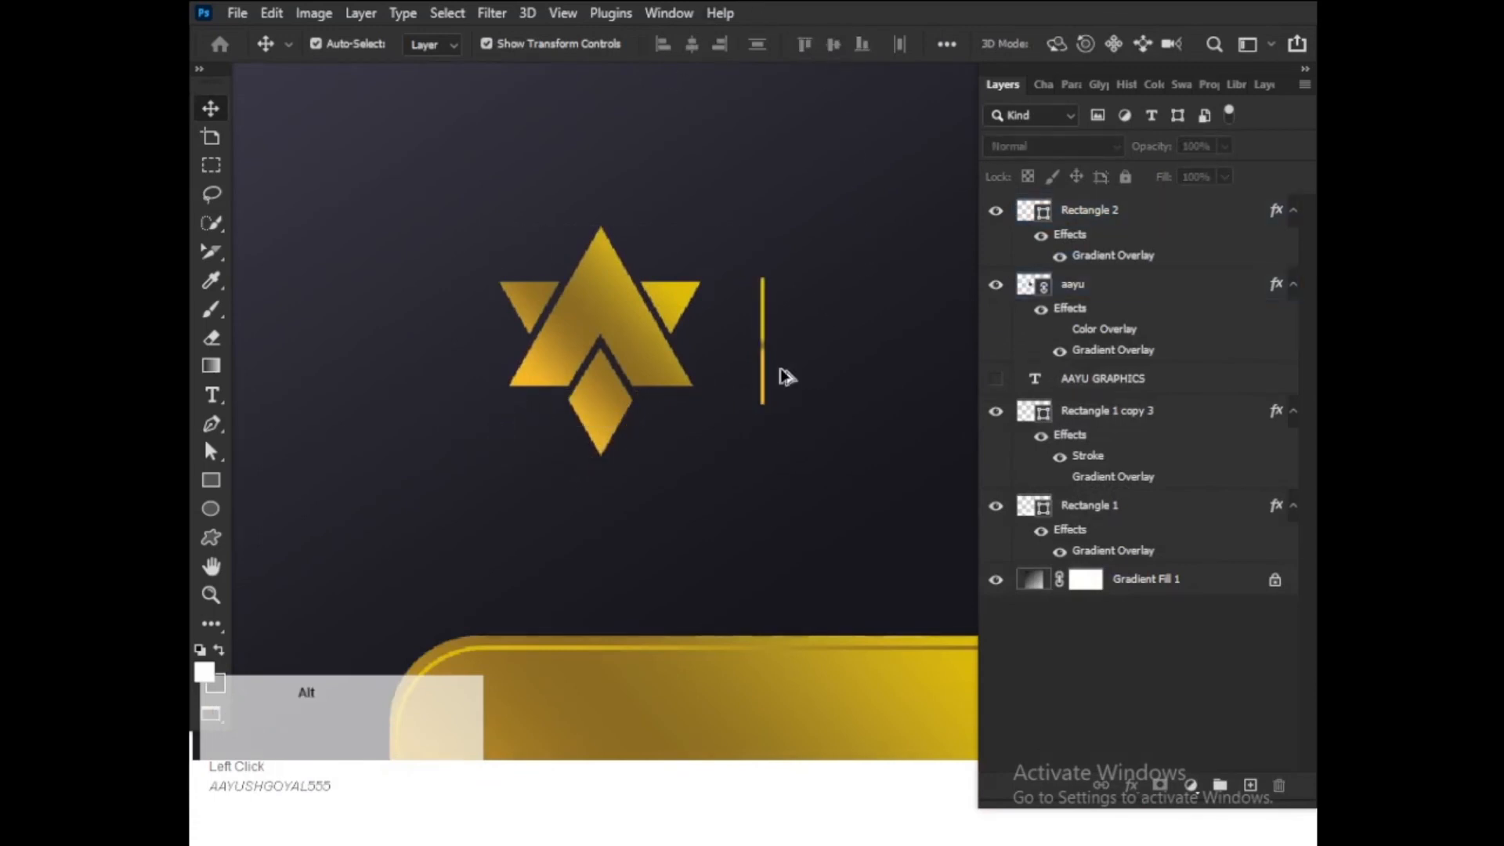
- Show the AAYU GRAPHICS text, place it to the right of the divider, and copy the divider's gold Gradient Overlay onto it
{"action": "scroll", "coordinate": [783, 373], "scroll_direction": "down", "scroll_amount": 4}
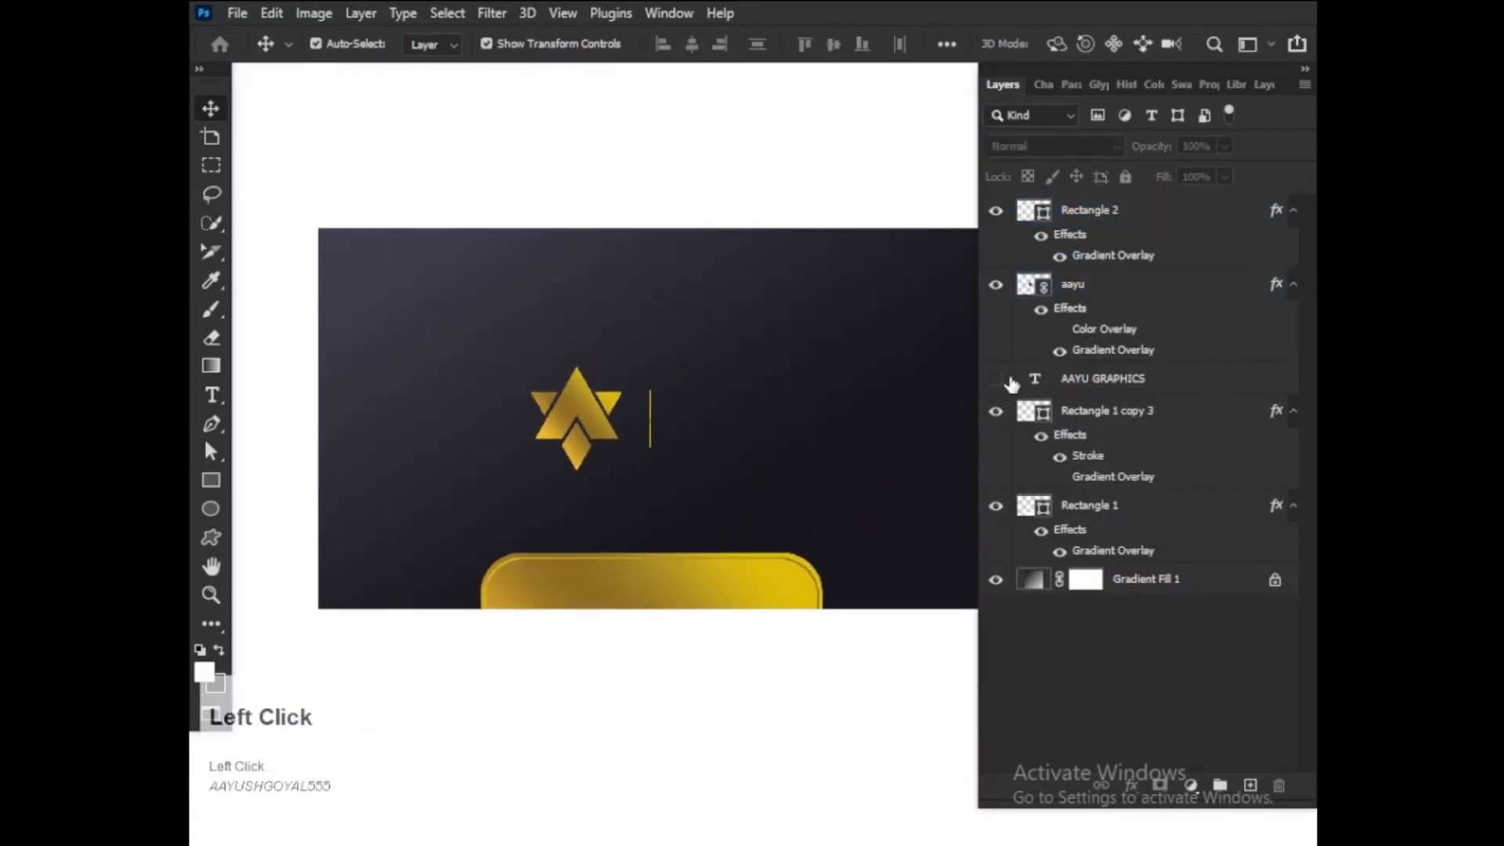
{"action": "left_click_drag", "start_coordinate": [633, 513], "coordinate": [817, 423]}
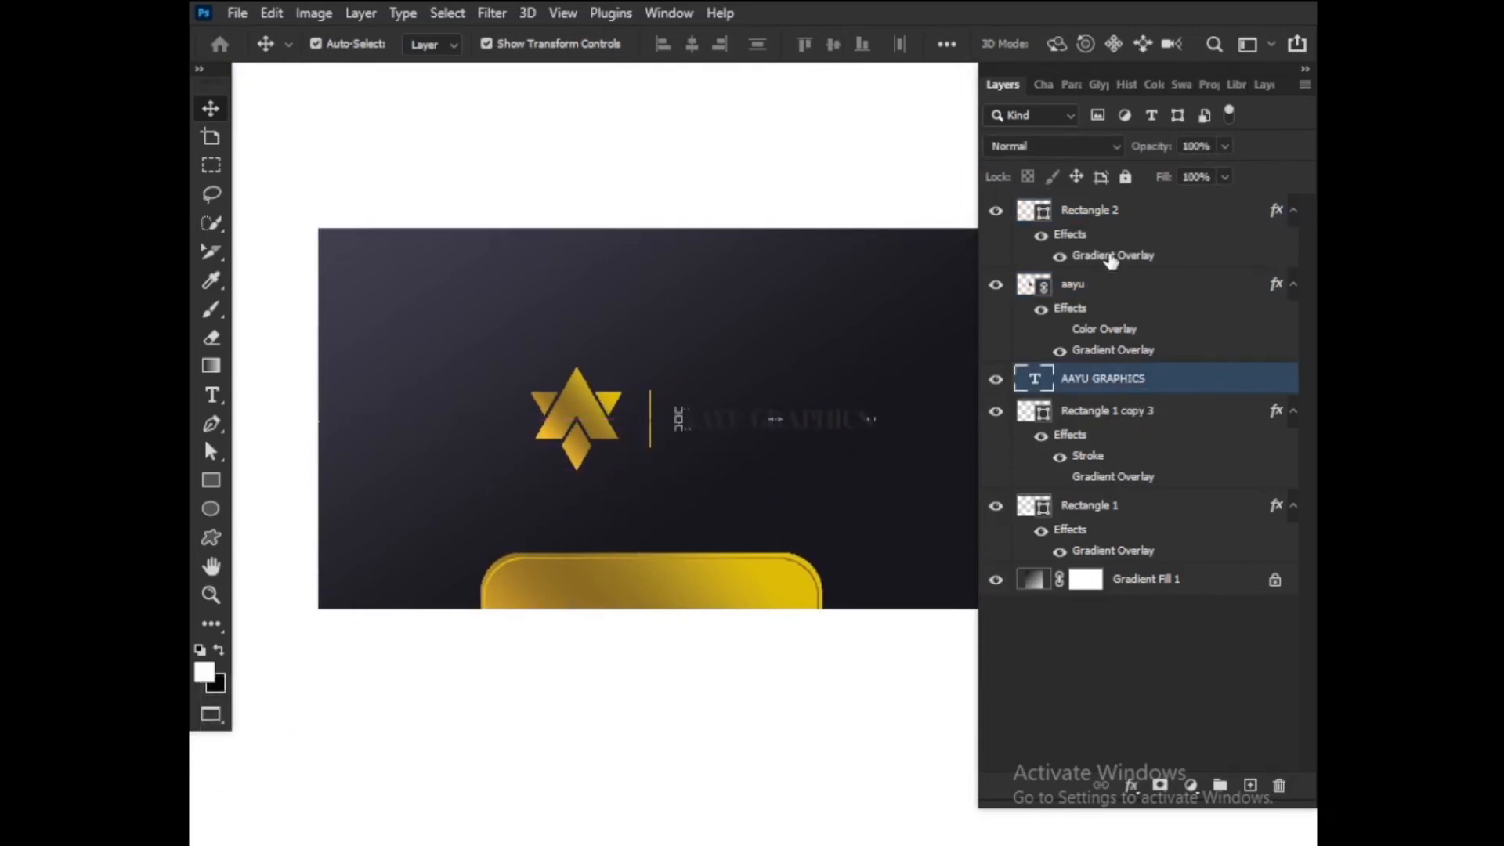
{"action": "left_click_drag", "start_coordinate": [1113, 256], "coordinate": [1096, 381]}
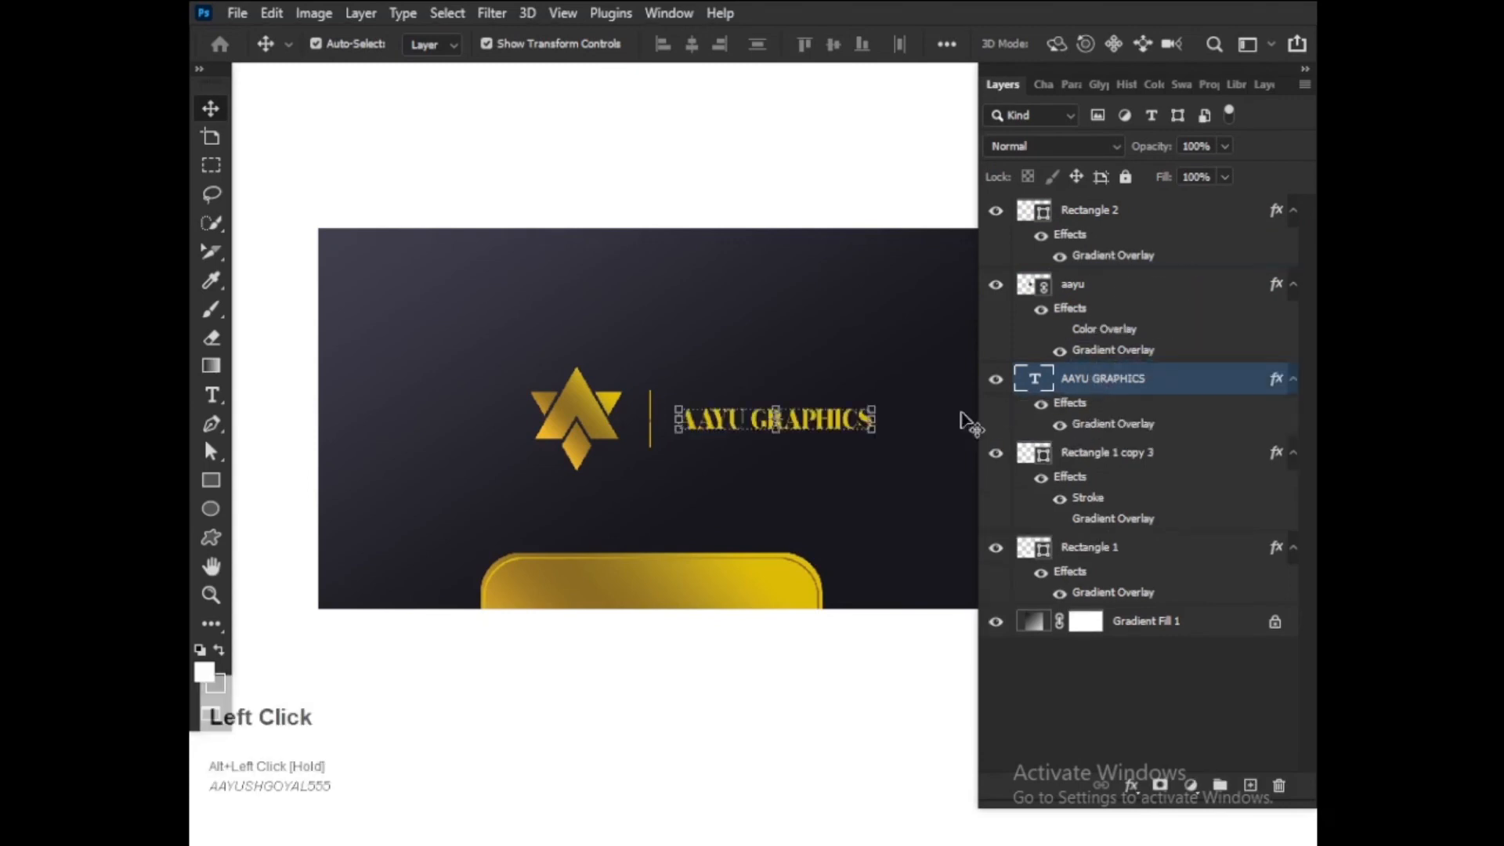
- Enlarge the AAYU GRAPHICS text to about 144% and align it with the logo and divider by vertical centers
{"action": "scroll", "coordinate": [712, 470], "scroll_direction": "down", "scroll_amount": 1}
{"action": "left_click_drag", "start_coordinate": [739, 445], "coordinate": [828, 398]}
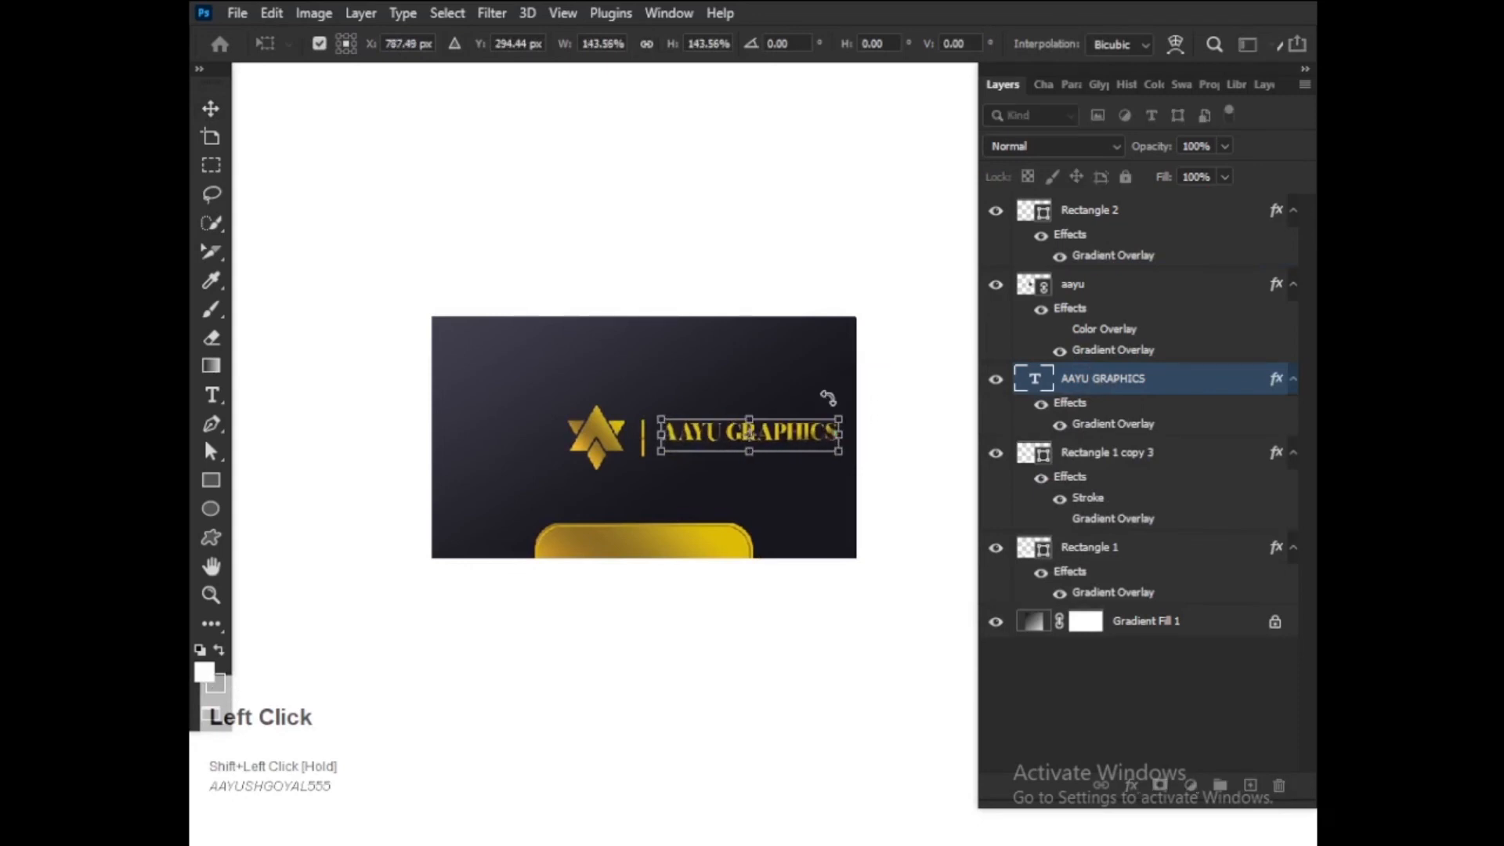
{"action": "key", "text": "Return"}
{"action": "left_click", "coordinate": [796, 362]}
{"action": "left_click_drag", "start_coordinate": [856, 405], "coordinate": [540, 469]}
{"action": "left_click", "coordinate": [838, 39]}
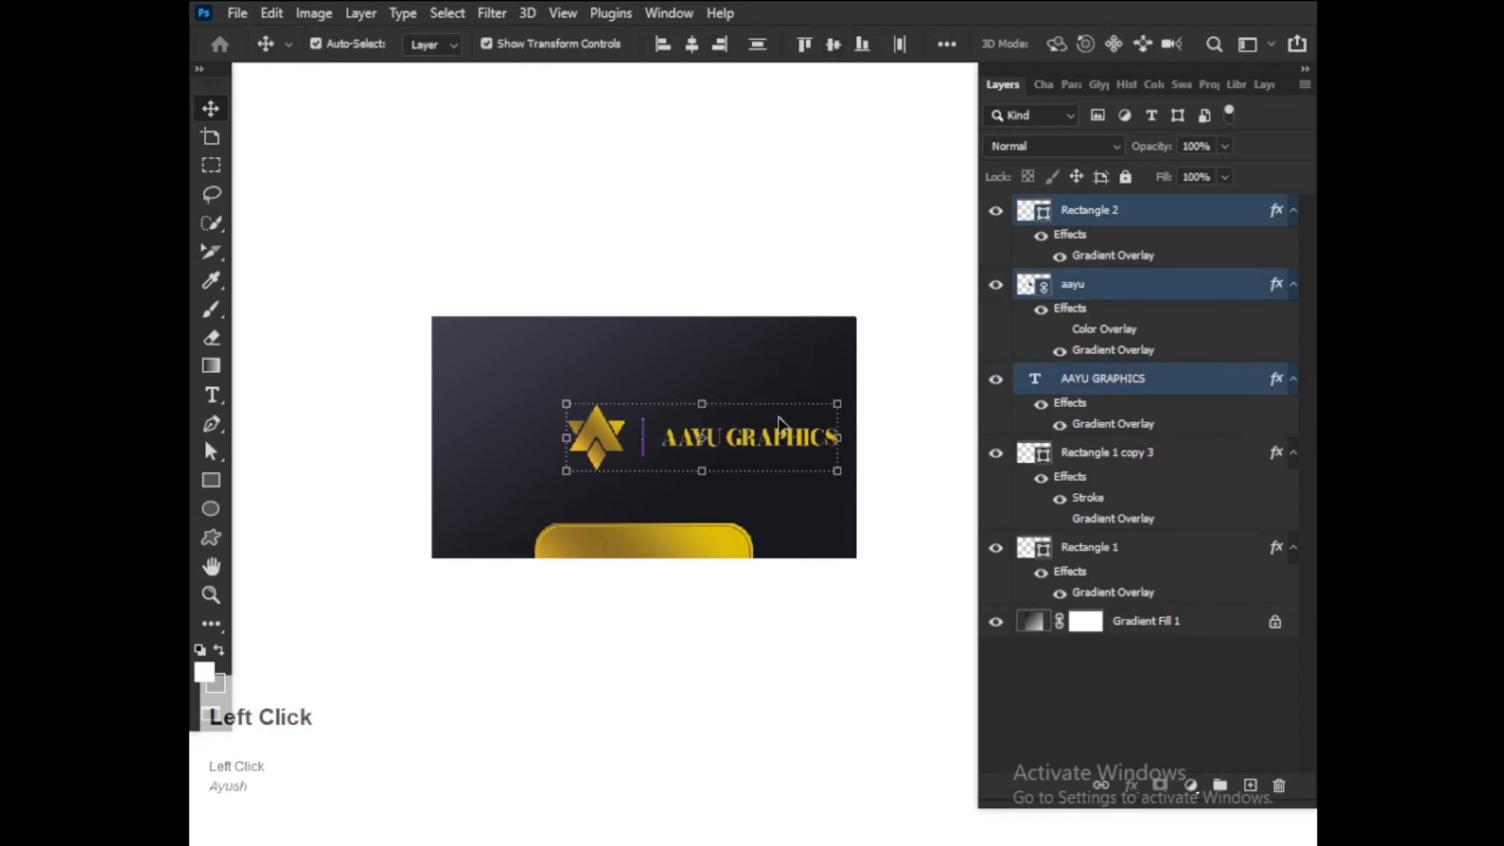
- Move the logo, divider and text together to the left until they sit roughly centered across the card
{"action": "left_click_drag", "start_coordinate": [771, 448], "coordinate": [711, 450]}
{"action": "left_click", "coordinate": [741, 353]}
{"action": "scroll", "coordinate": [744, 345], "scroll_direction": "down", "scroll_amount": 2}
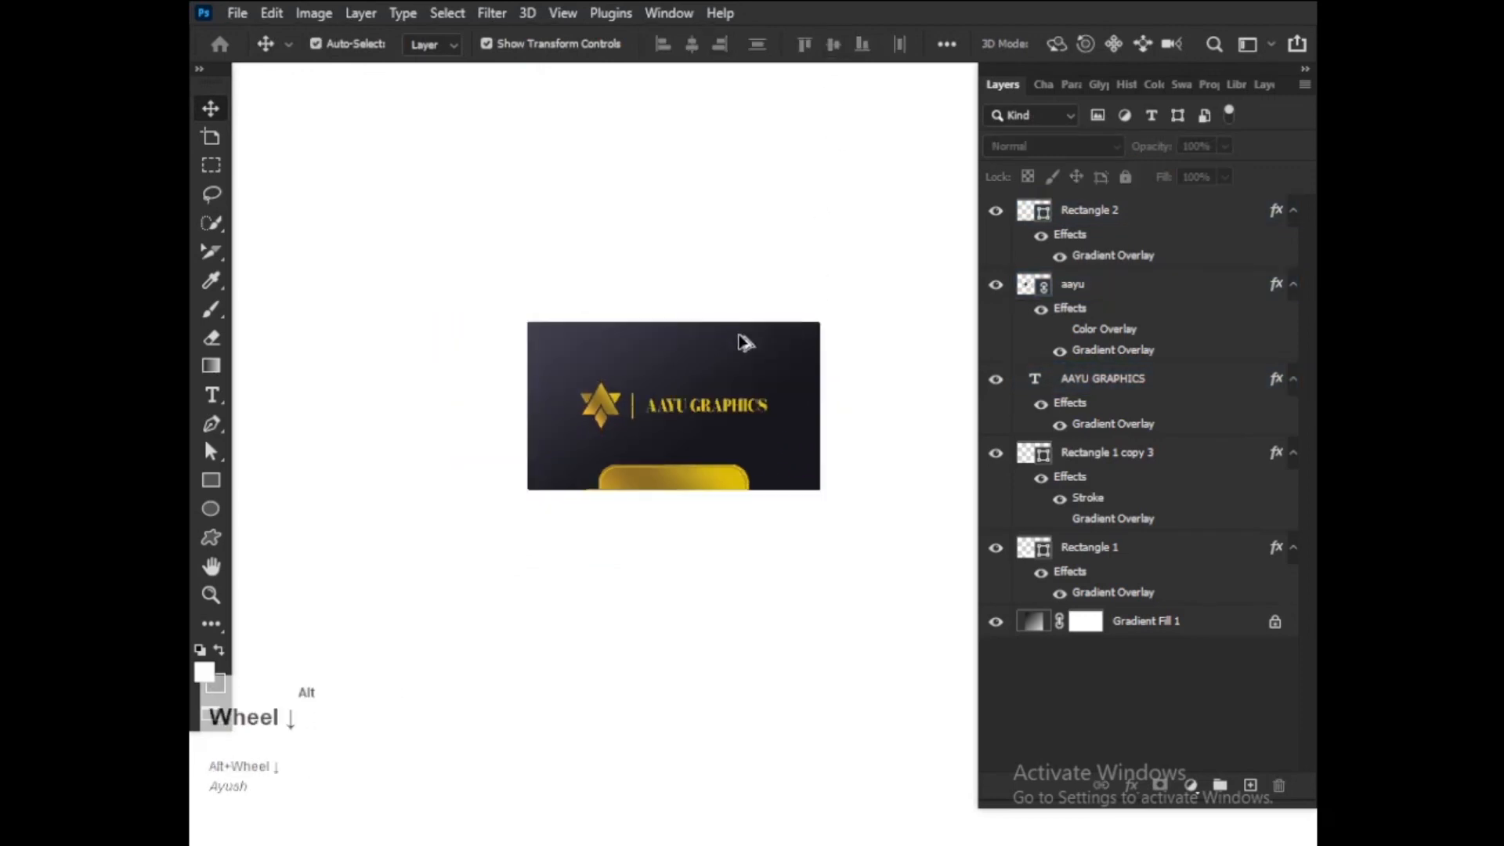
- Group the logo, divider and AAYU GRAPHICS text layers
{"action": "scroll", "coordinate": [745, 344], "scroll_direction": "up", "scroll_amount": 4}
{"action": "left_click", "coordinate": [780, 378]}
{"action": "left_click_drag", "start_coordinate": [830, 458], "coordinate": [313, 513]}
{"action": "key", "text": "ctrl"}
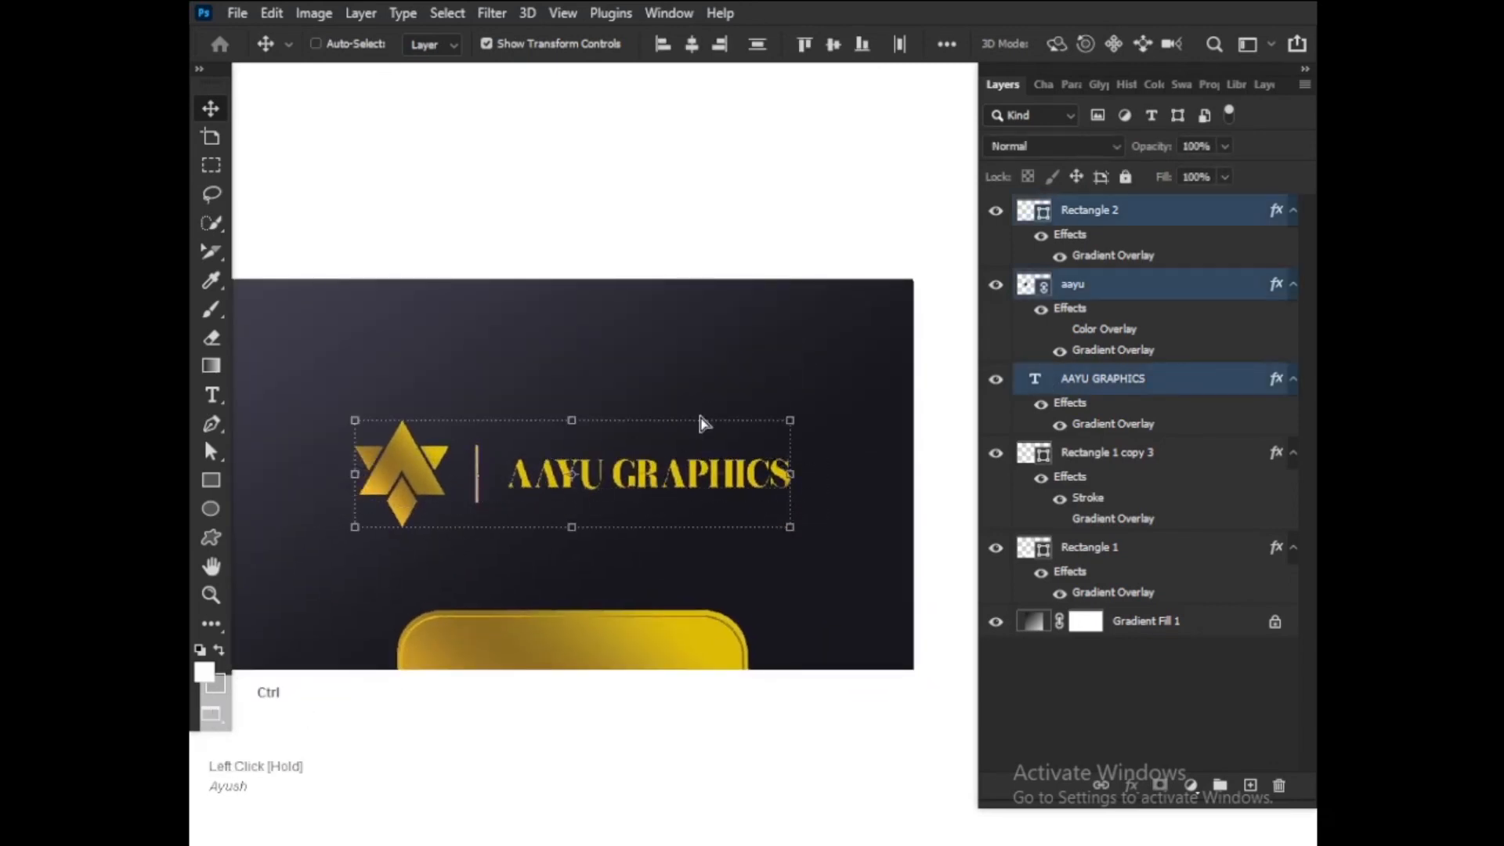
{"action": "key", "text": "ctrl+g"}
- Try to center the logo group horizontally against the whole canvas, and clear the selection
{"action": "key", "text": "ctrl+a"}
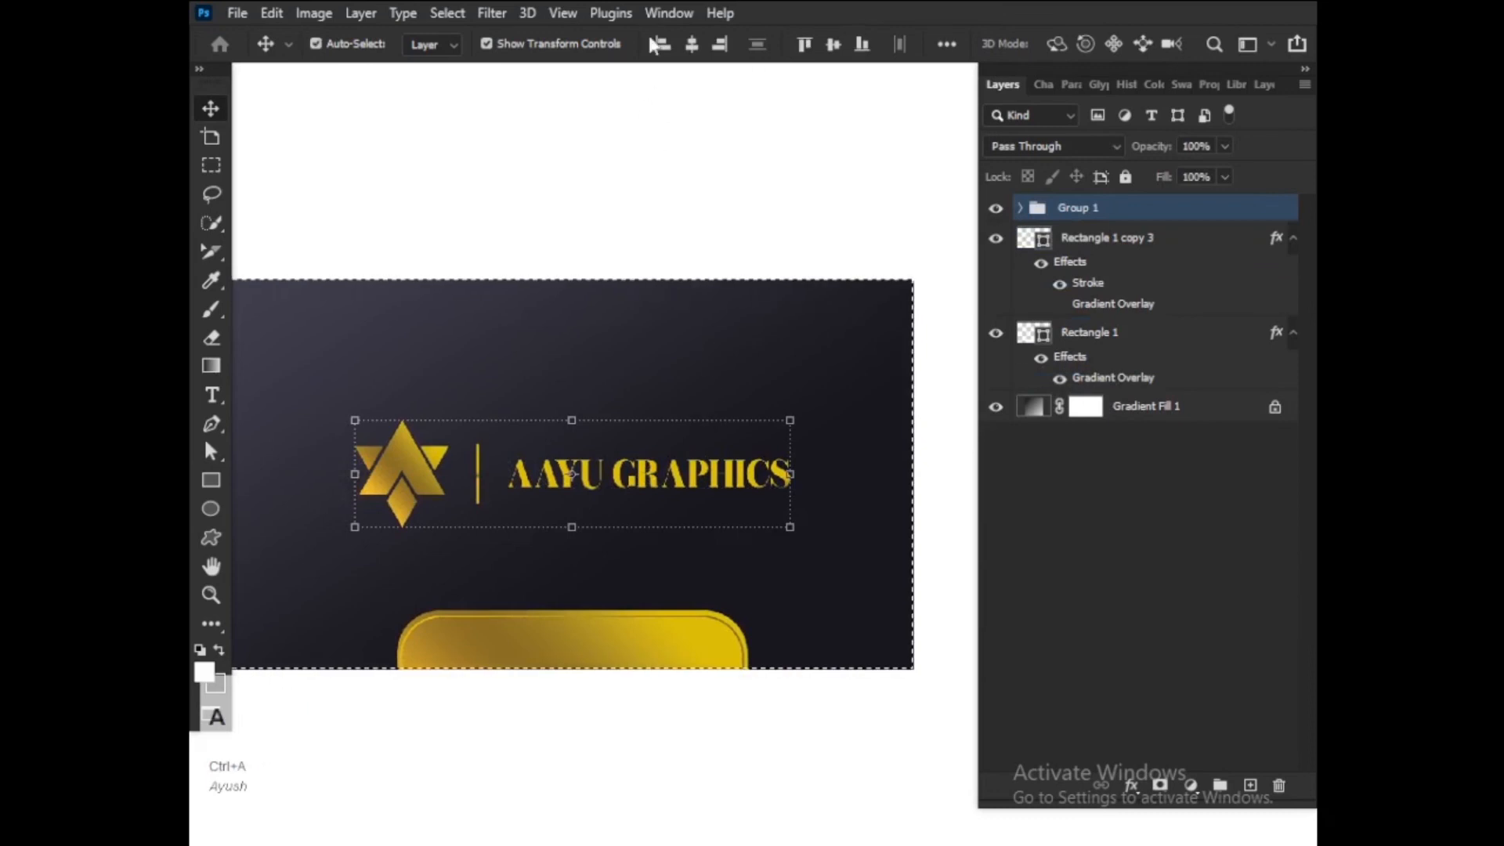
{"action": "left_click", "coordinate": [692, 44]}
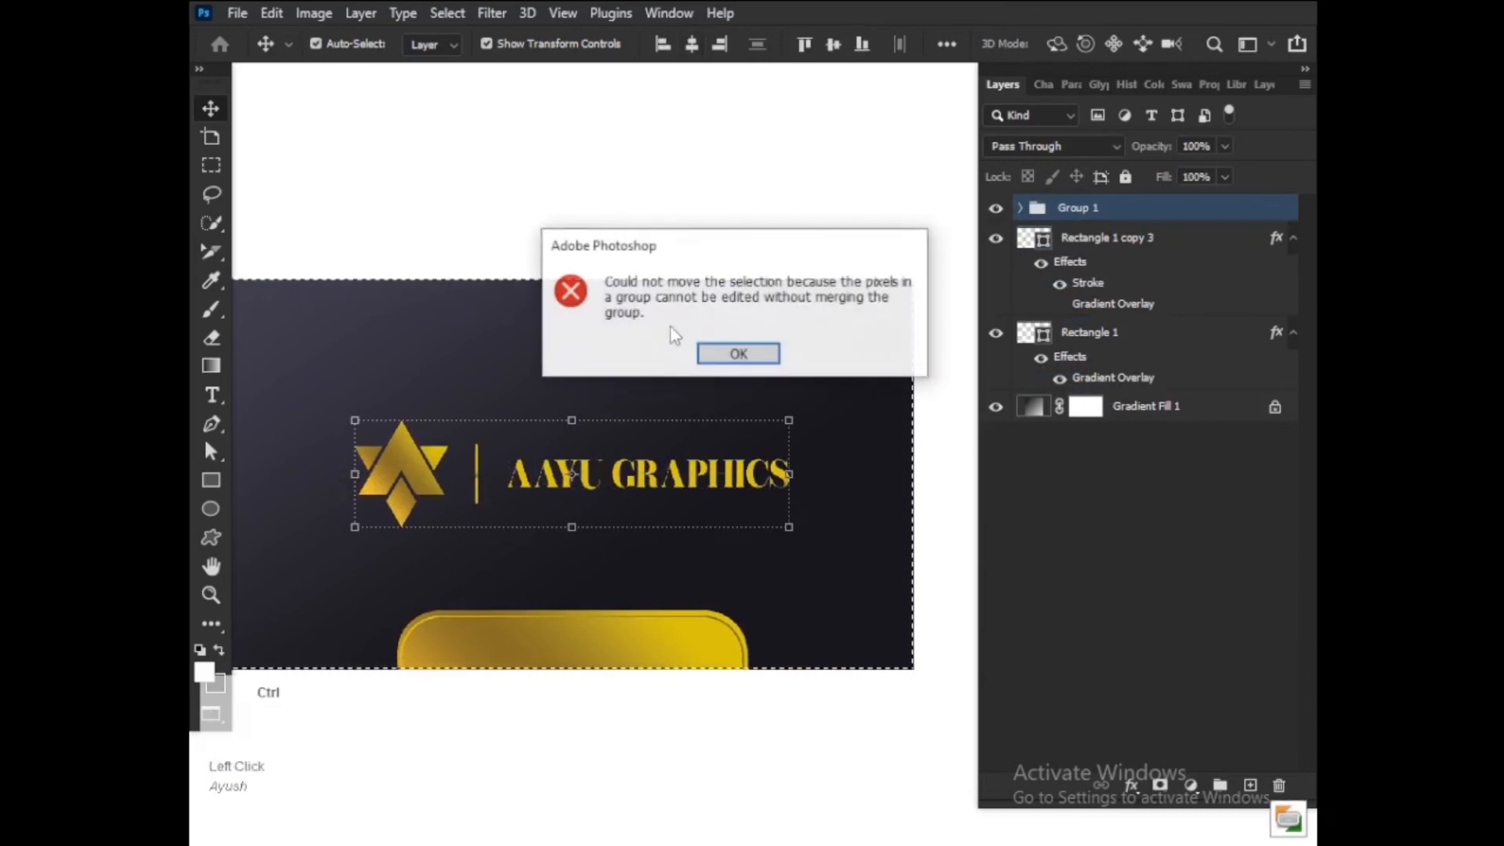
{"action": "left_click", "coordinate": [717, 354]}
{"action": "key", "text": "ctrl+d"}
{"action": "left_click", "coordinate": [726, 329]}
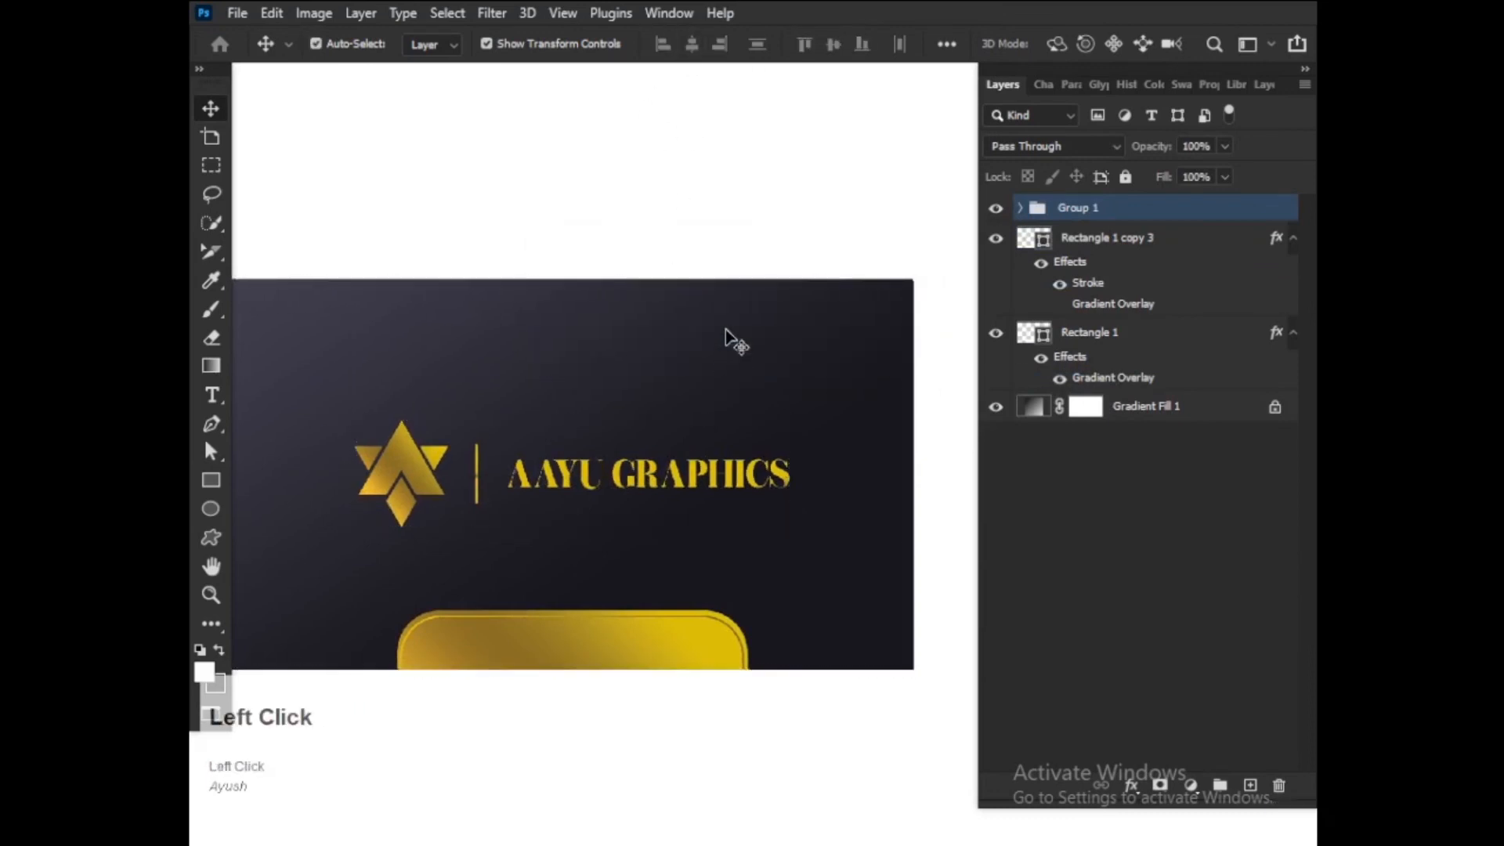
{"action": "scroll", "coordinate": [702, 372], "scroll_direction": "down", "scroll_amount": 3}
{"action": "left_click_drag", "start_coordinate": [613, 478], "coordinate": [648, 473]}
{"action": "scroll", "coordinate": [618, 537], "scroll_direction": "up", "scroll_amount": 1}
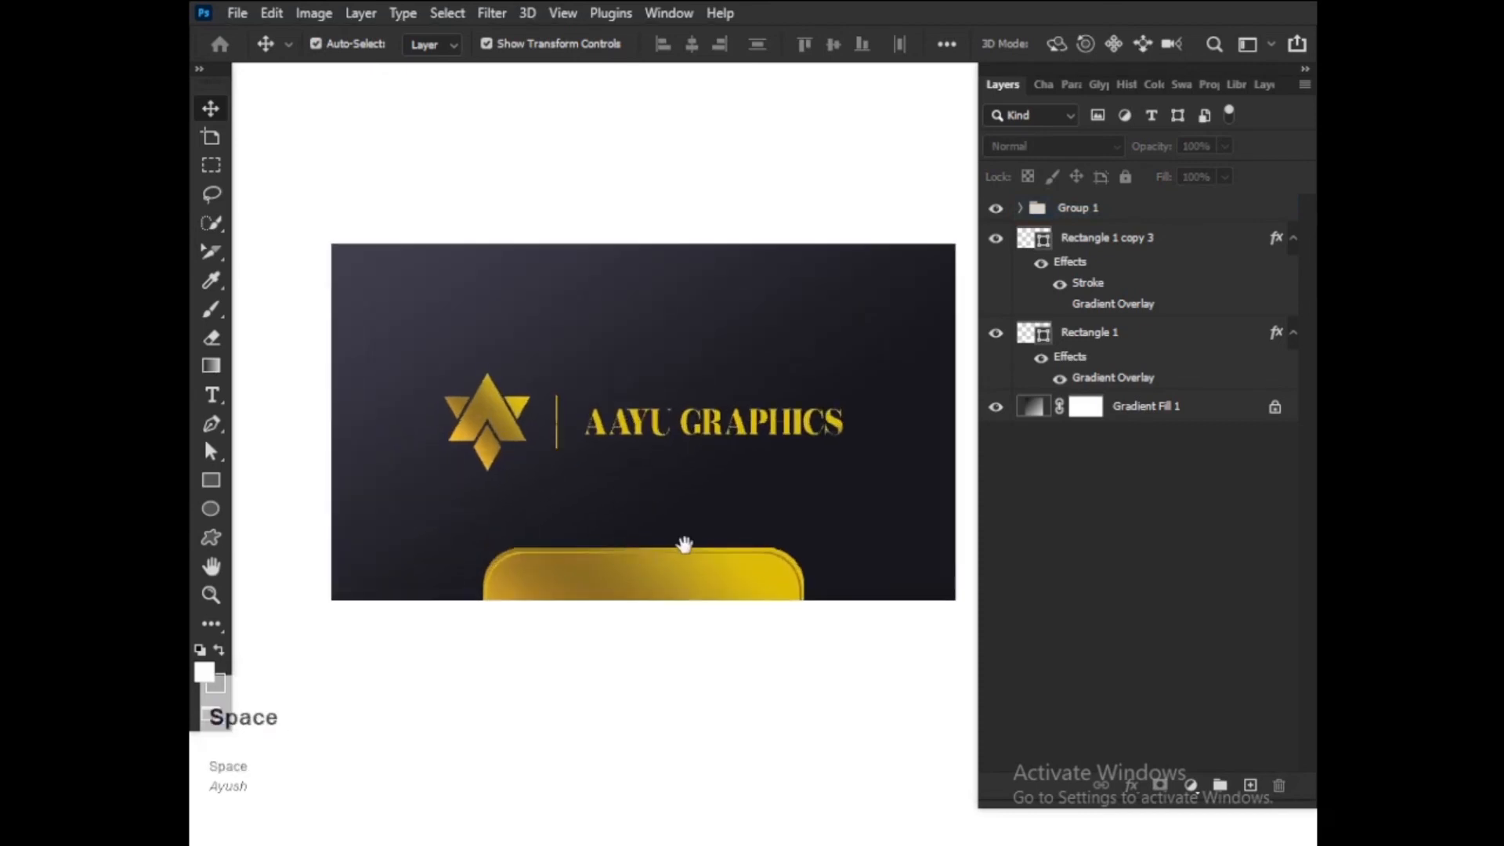
{"action": "left_click_drag", "start_coordinate": [685, 541], "coordinate": [635, 541]}
{"action": "right_click", "coordinate": [637, 580]}
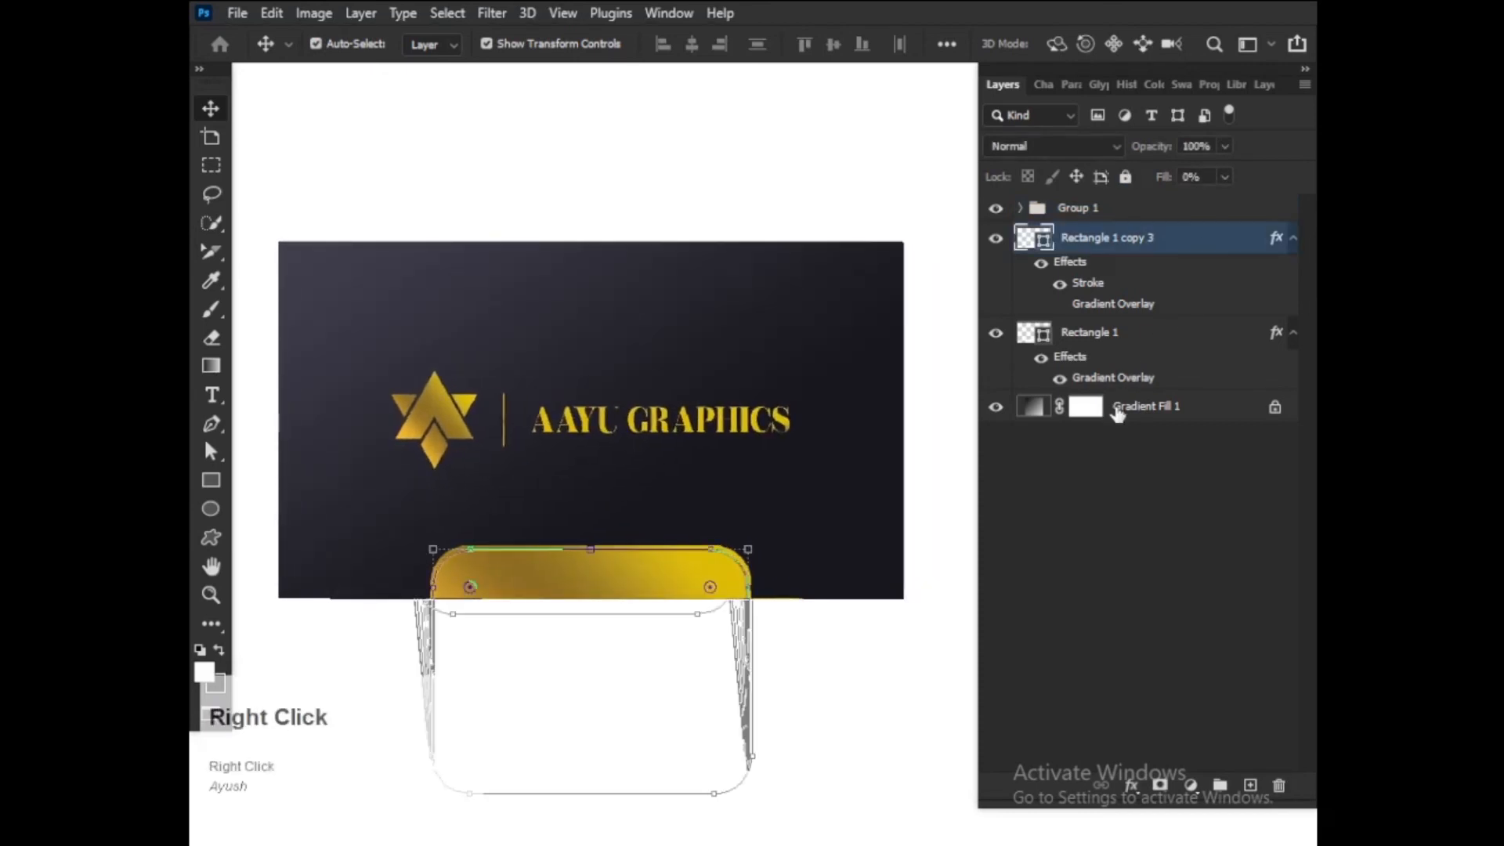
{"action": "right_click", "coordinate": [1191, 249]}
{"action": "left_click", "coordinate": [1041, 547]}
{"action": "left_click", "coordinate": [985, 624]}
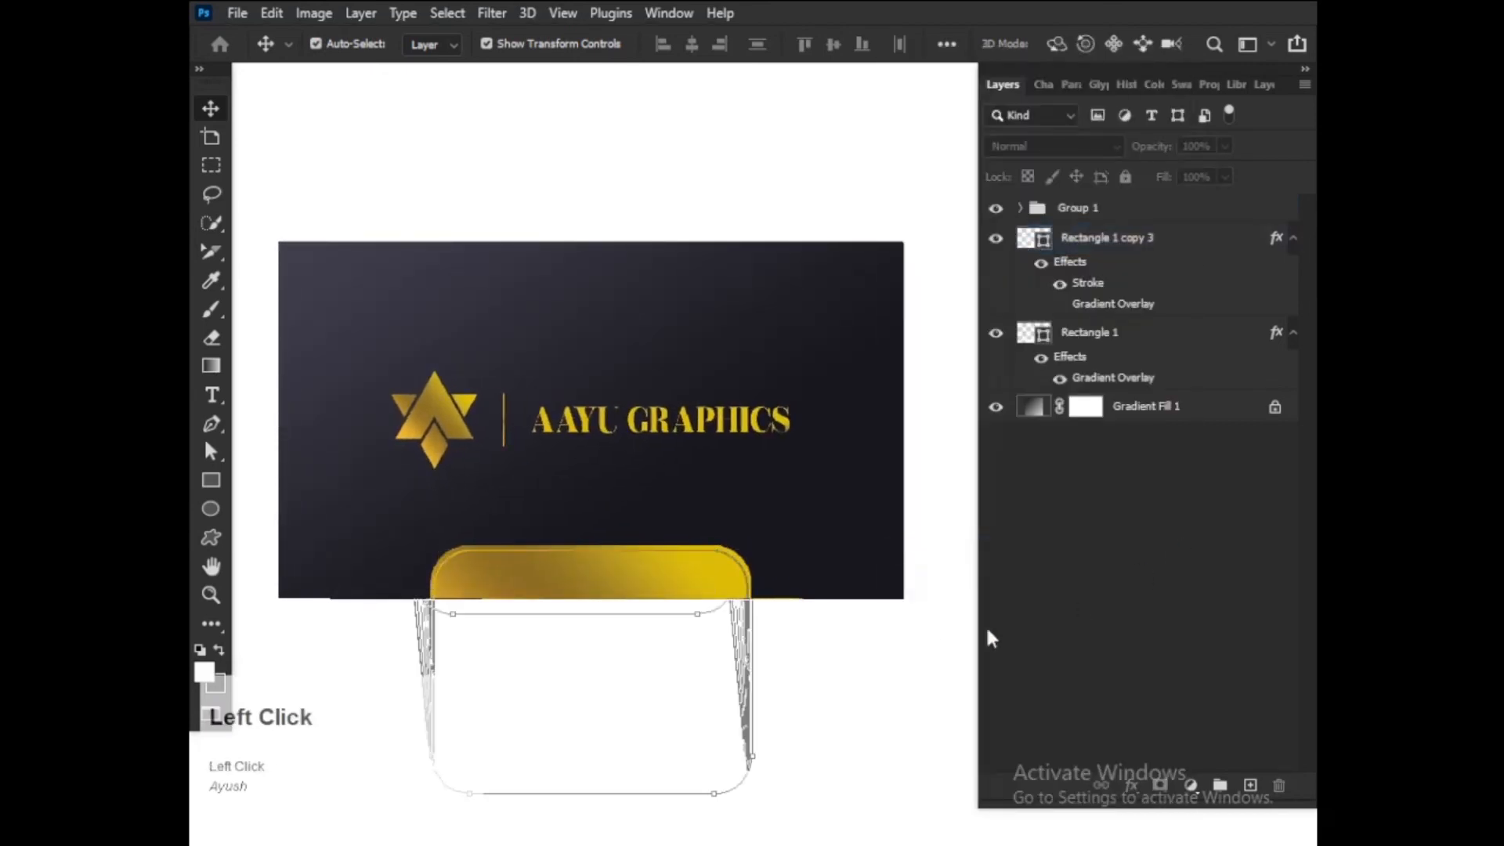
{"action": "key", "text": "ctrl"}
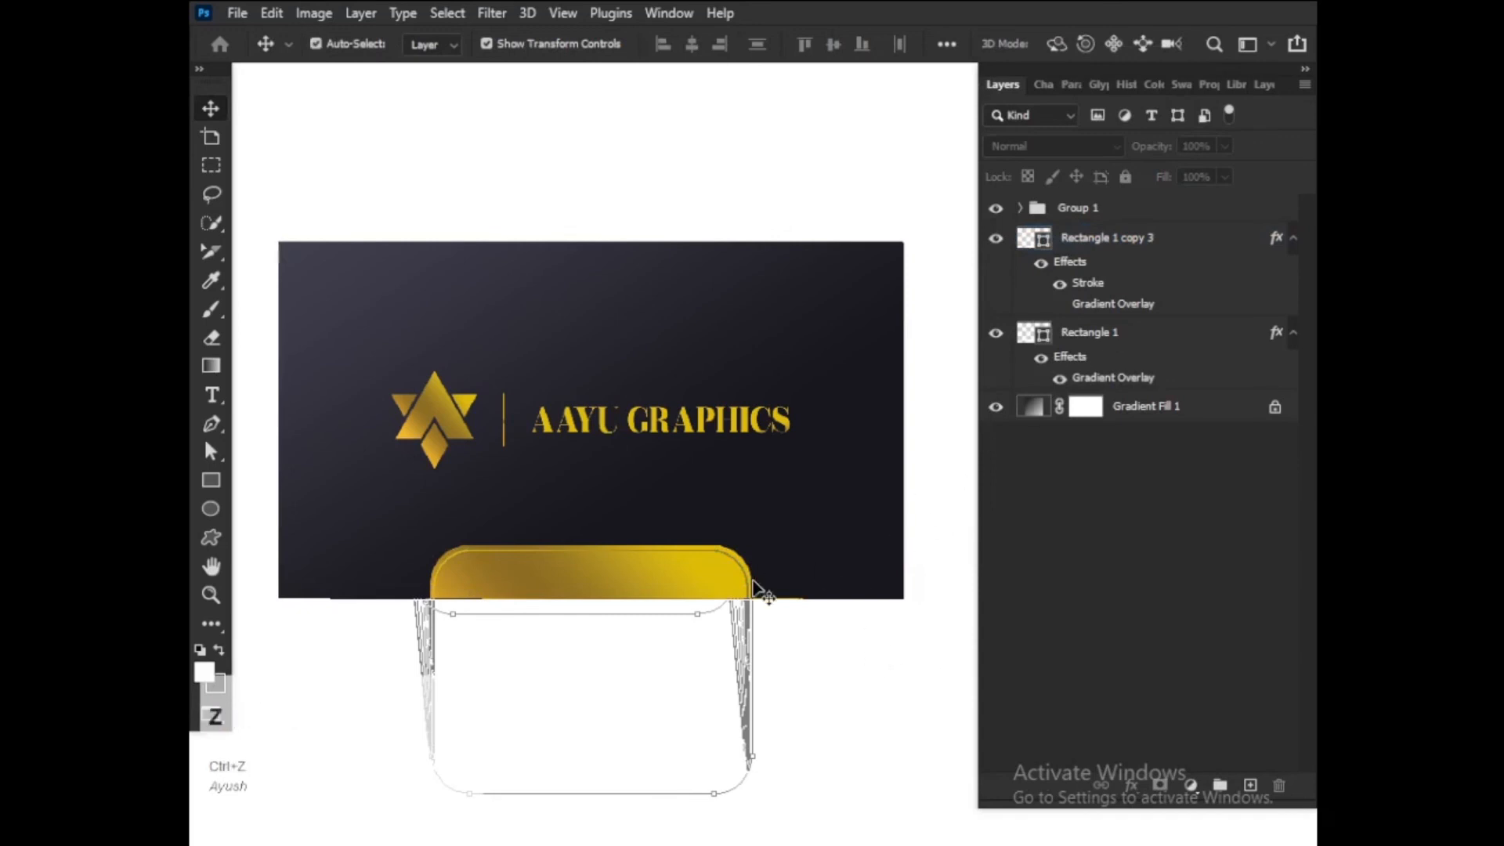
- Delete the Rectangle 1 copy 3 outline from the gold panel and deselect the remaining panel
{"action": "scroll", "coordinate": [756, 588], "scroll_direction": "up", "scroll_amount": 1, "text": "alt"}
{"action": "left_click", "coordinate": [1209, 239]}
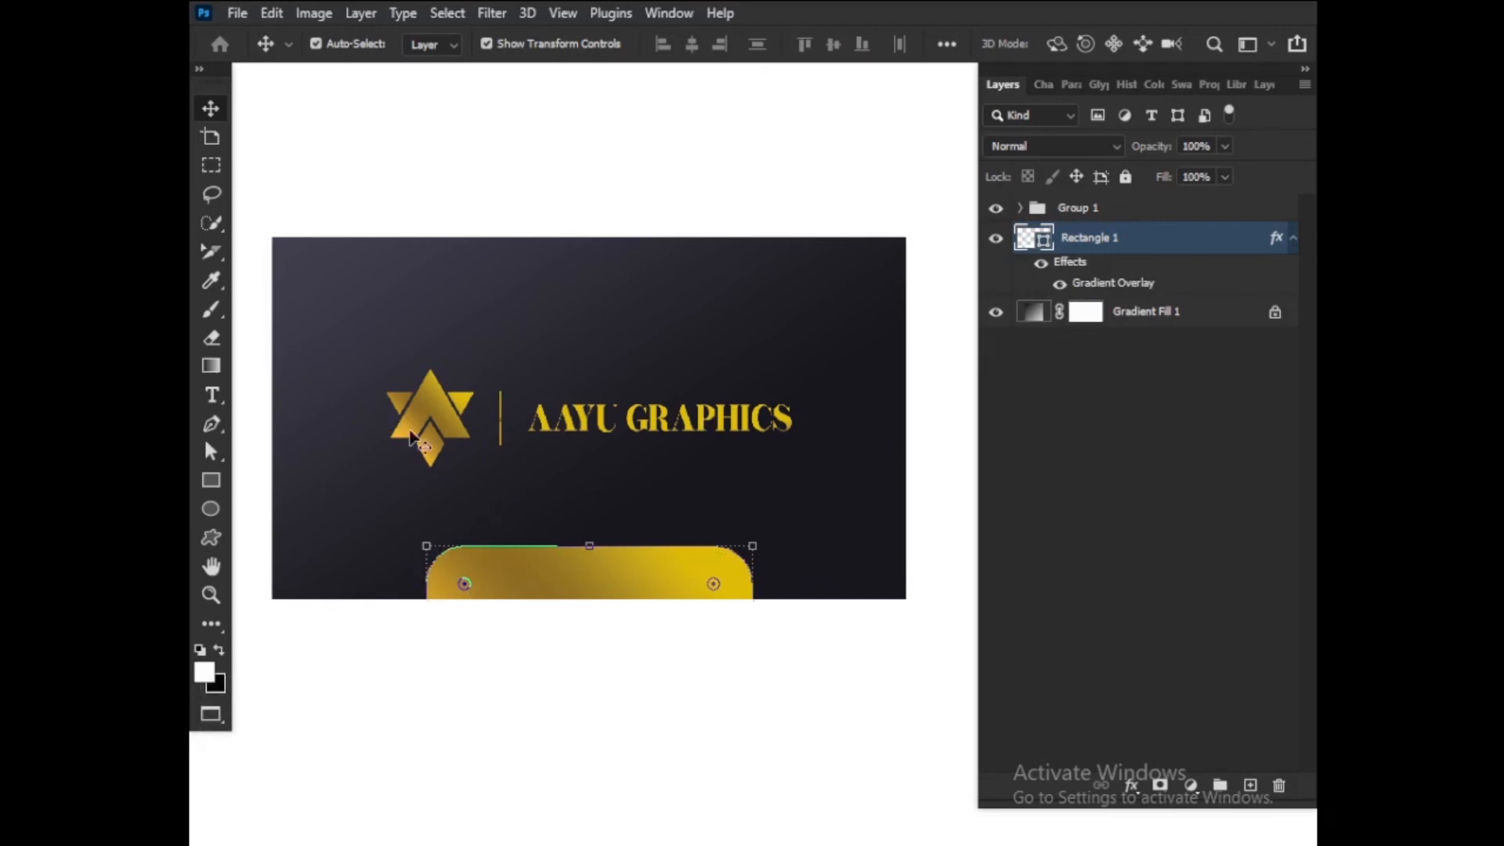
{"action": "left_click", "coordinate": [854, 349]}
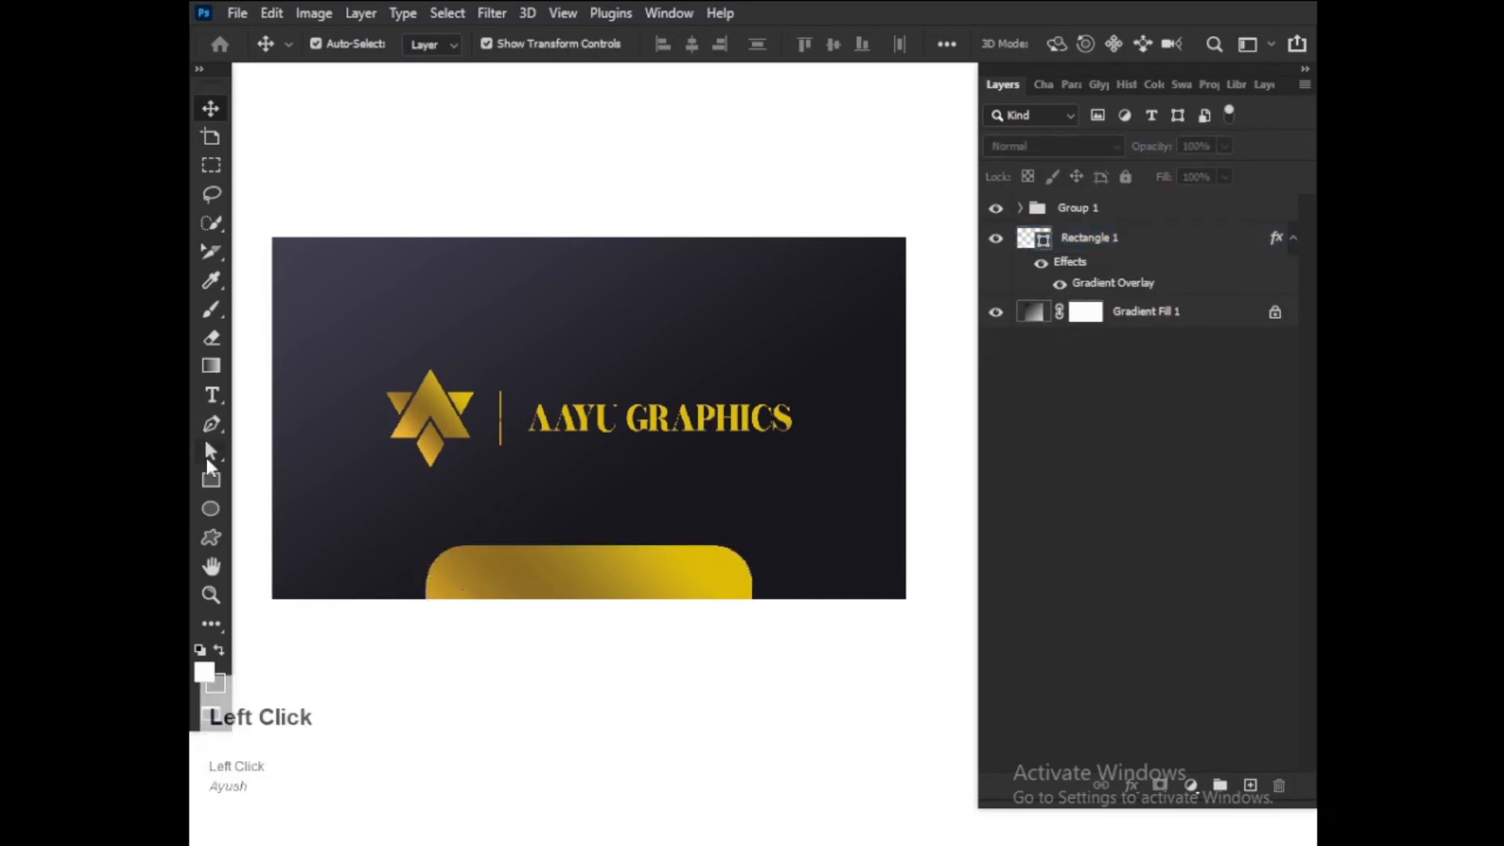
- Duplicate the gold star logo, enlarge the copy to 16.39% and center it at X 972 px, Y 300 px over the card's right edge
{"action": "scroll", "coordinate": [549, 445], "scroll_direction": "up", "scroll_amount": 2}
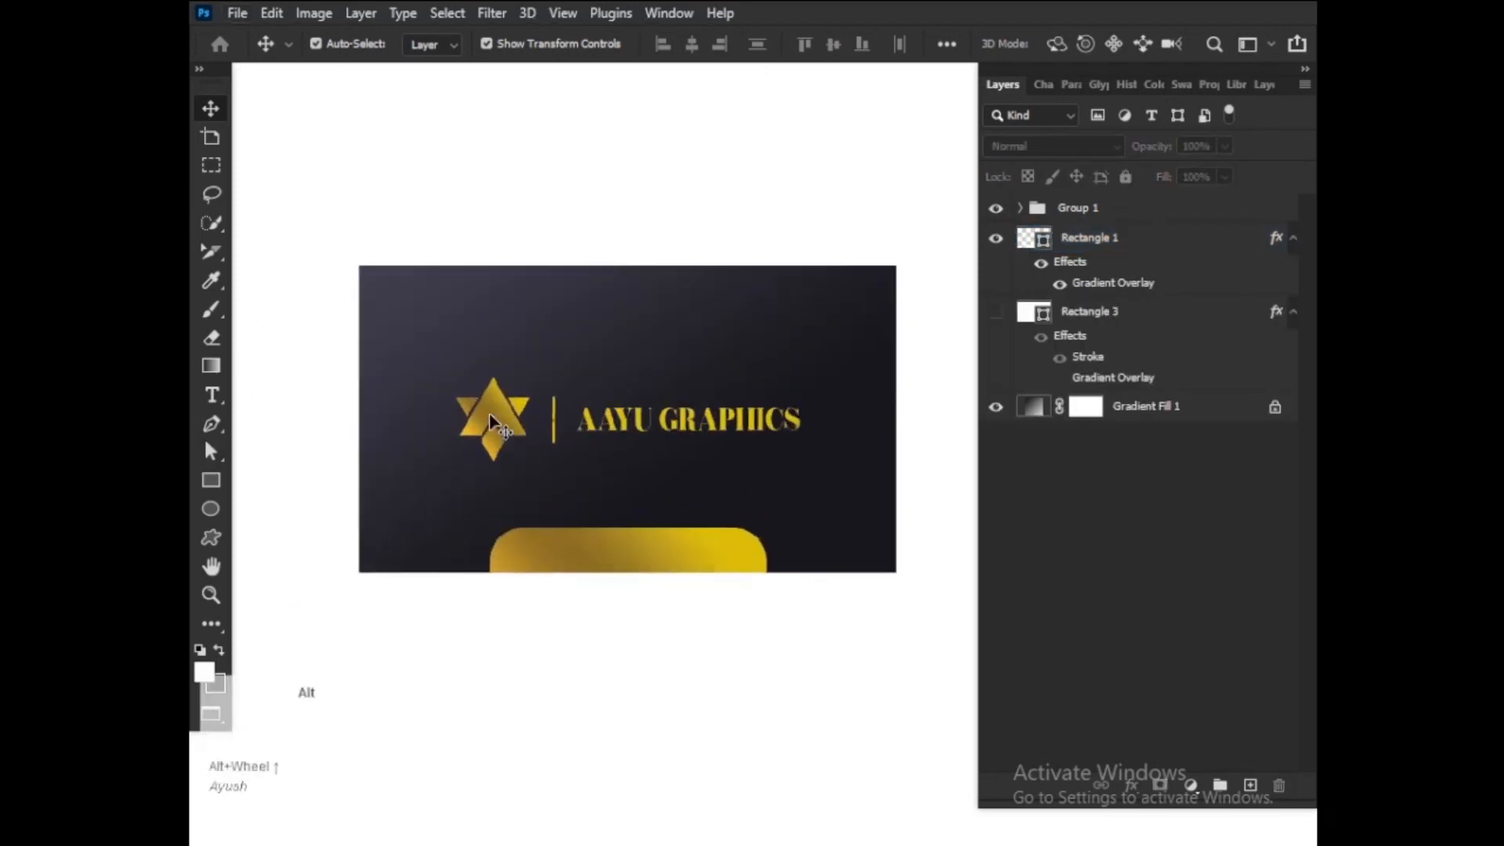
{"action": "left_click_drag", "start_coordinate": [491, 423], "coordinate": [666, 611]}
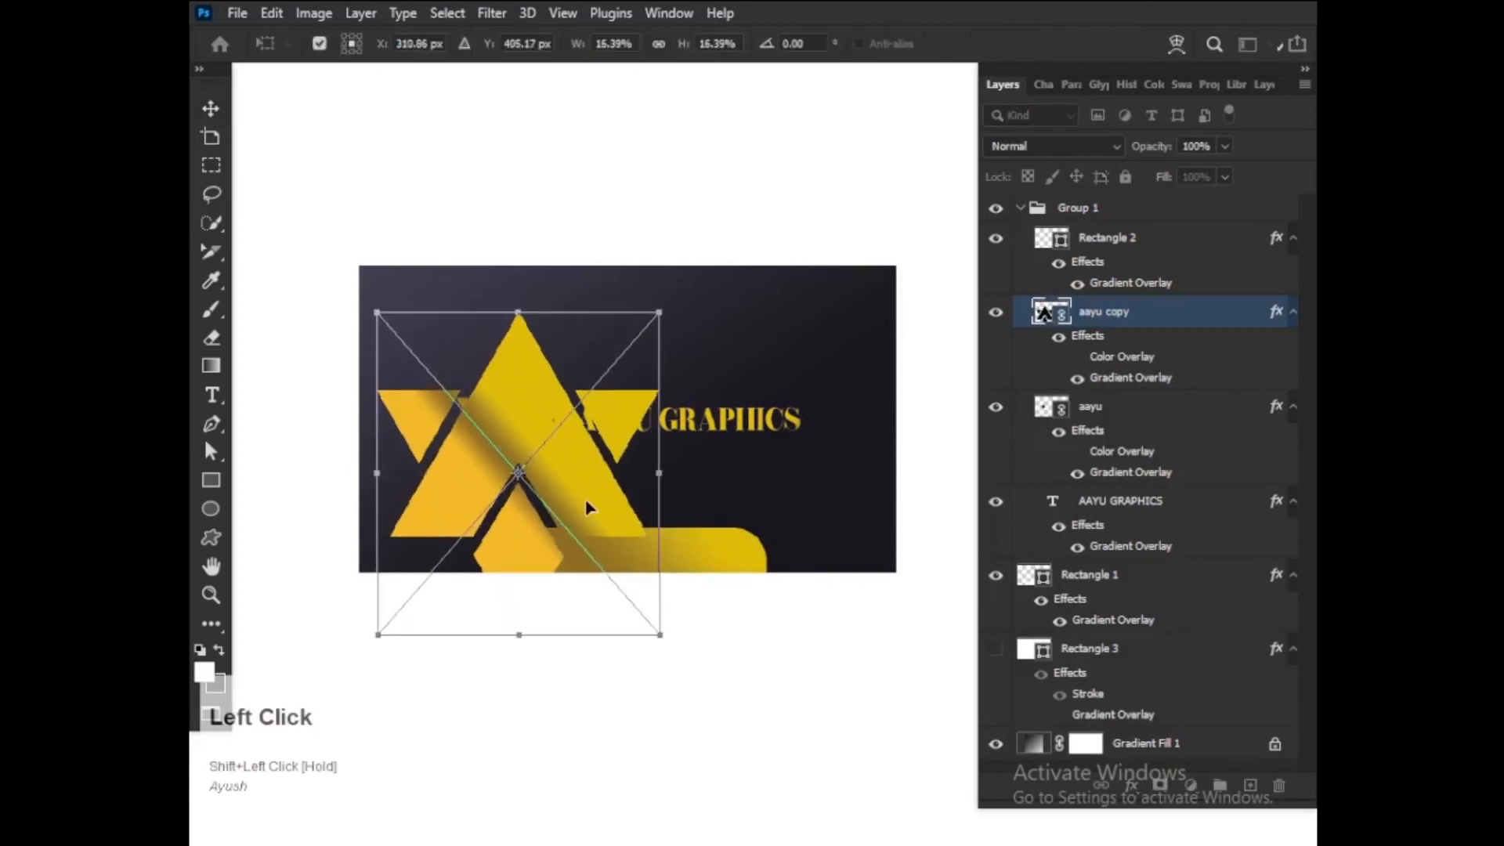
{"action": "left_click_drag", "start_coordinate": [585, 498], "coordinate": [927, 451]}
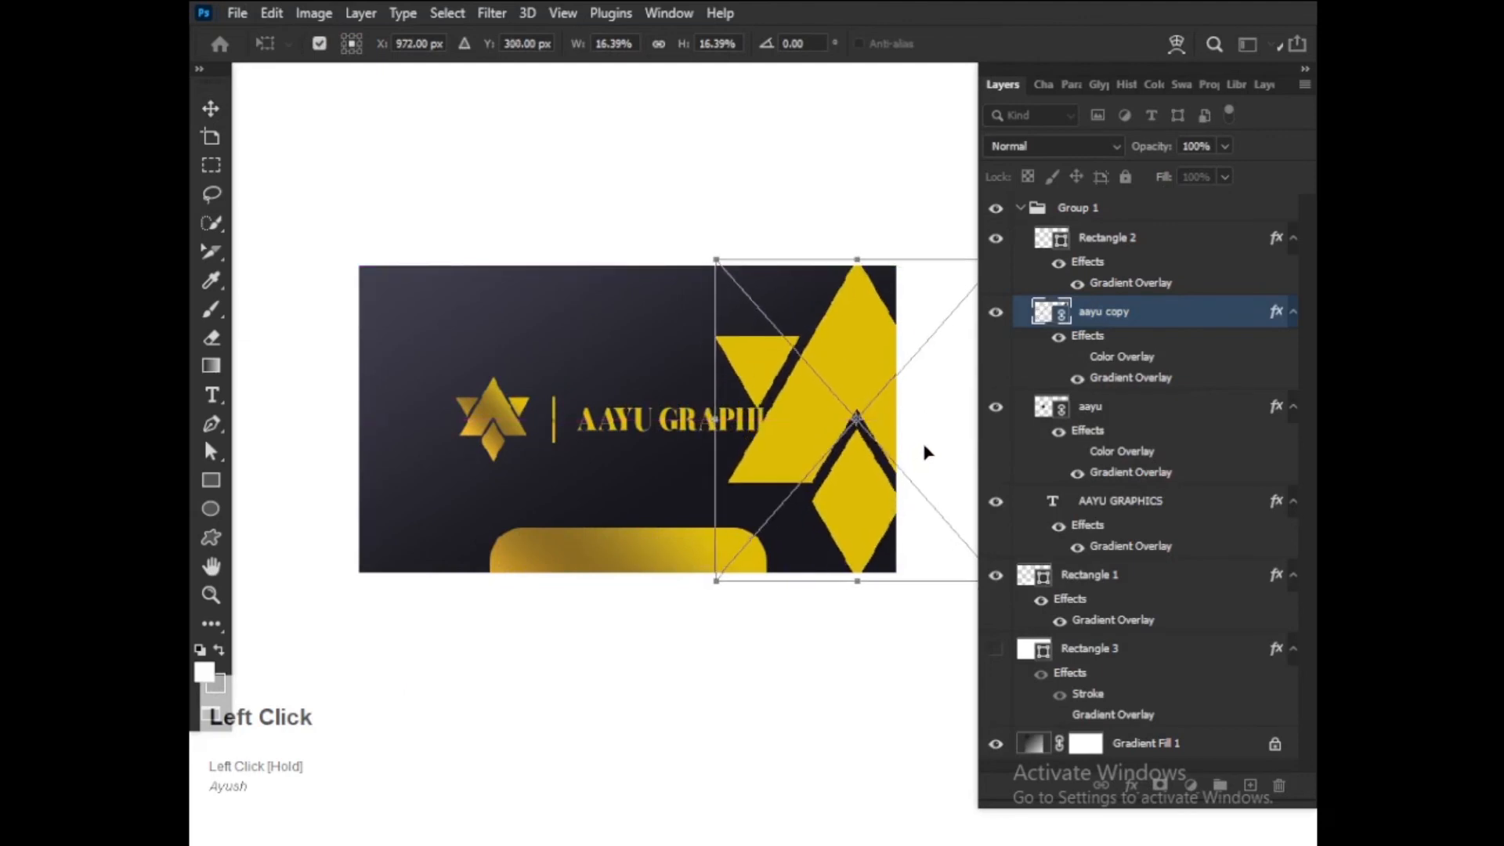
{"action": "key", "text": "Return"}
- Paste the copied outline layer style onto the enlarged logo copy and move its layer directly above Gradient Fill 1
{"action": "right_click", "coordinate": [1177, 322]}
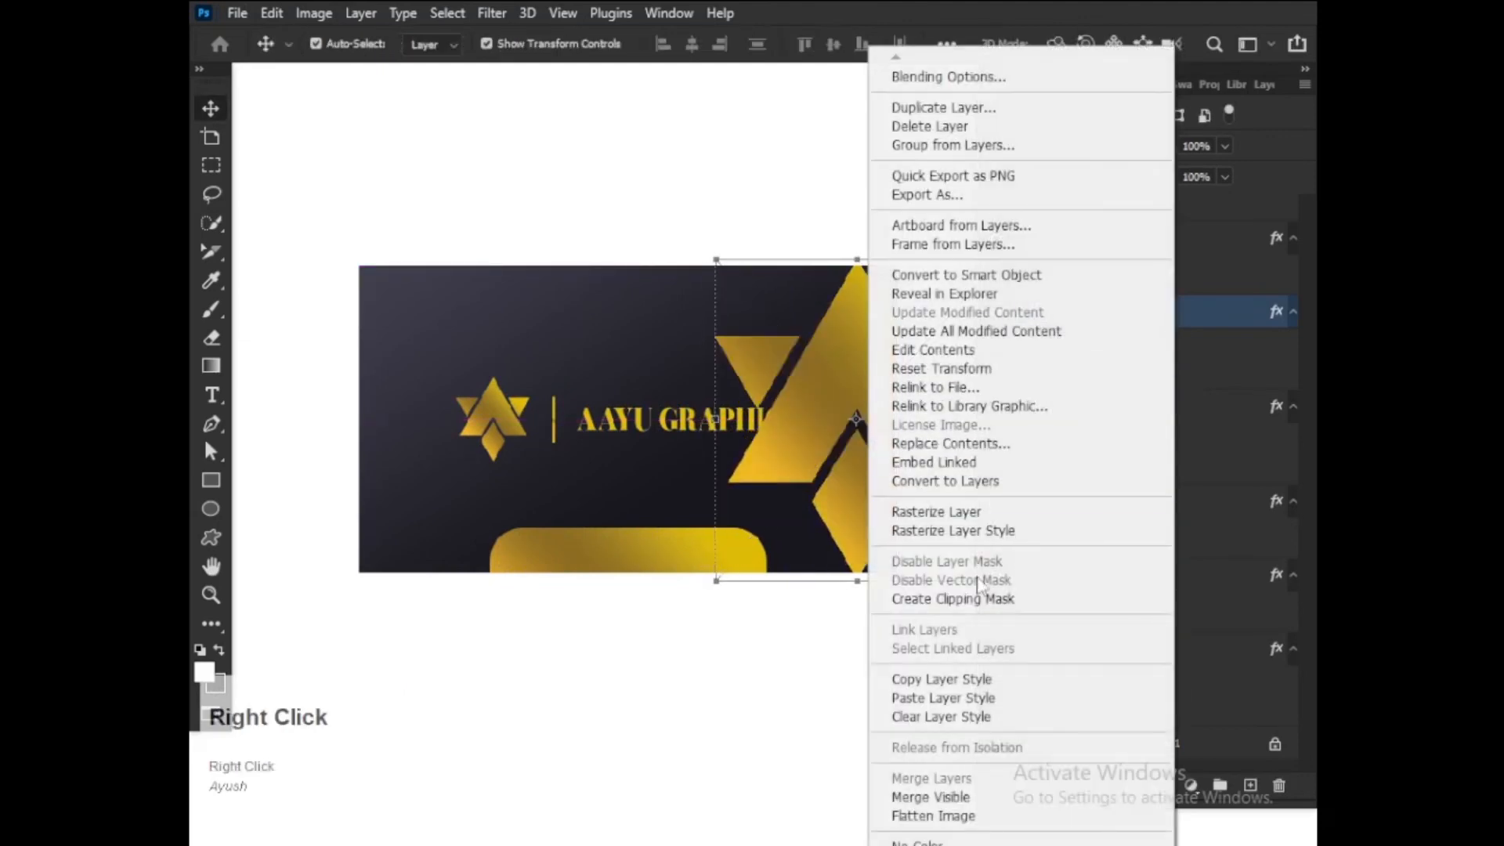
{"action": "left_click", "coordinate": [952, 697]}
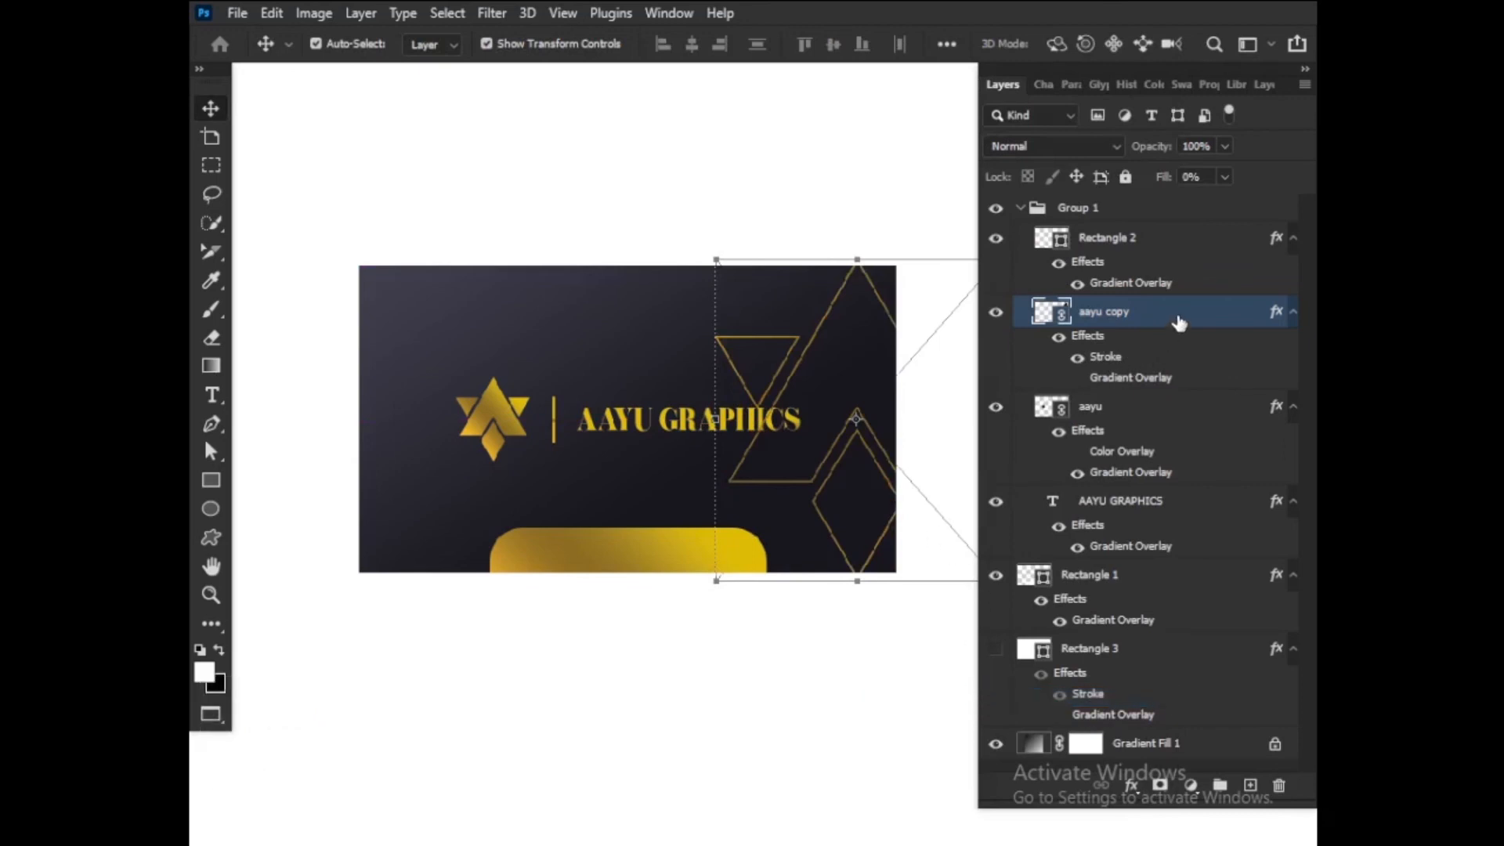
{"action": "left_click_drag", "start_coordinate": [1172, 329], "coordinate": [1137, 715]}
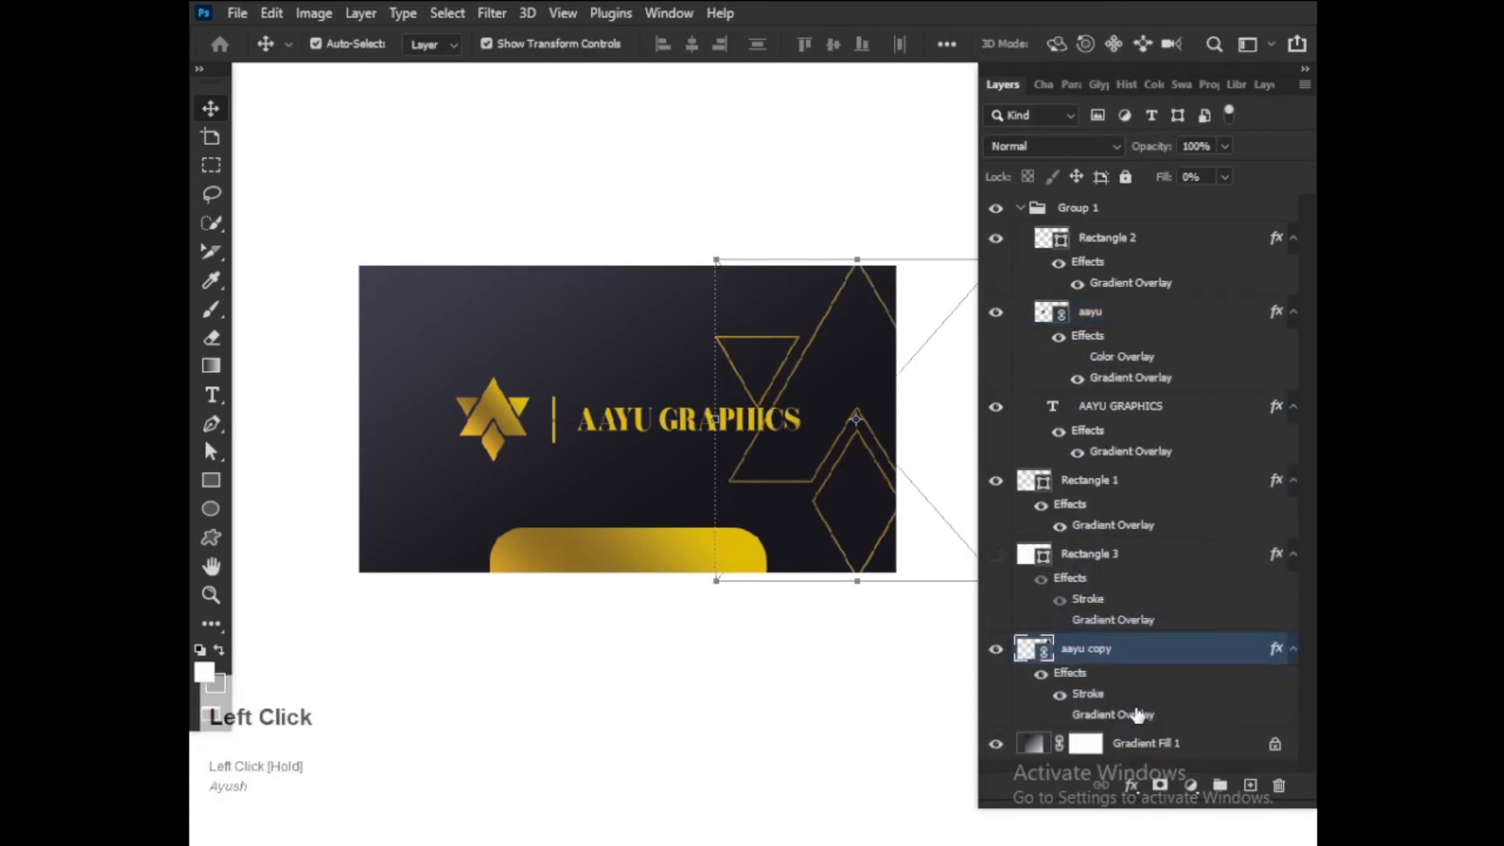
- Lower the layer opacity of the enlarged logo outline so it becomes a faint background pattern, and clear the selection
{"action": "left_click", "coordinate": [1222, 144]}
{"action": "left_click", "coordinate": [698, 141]}
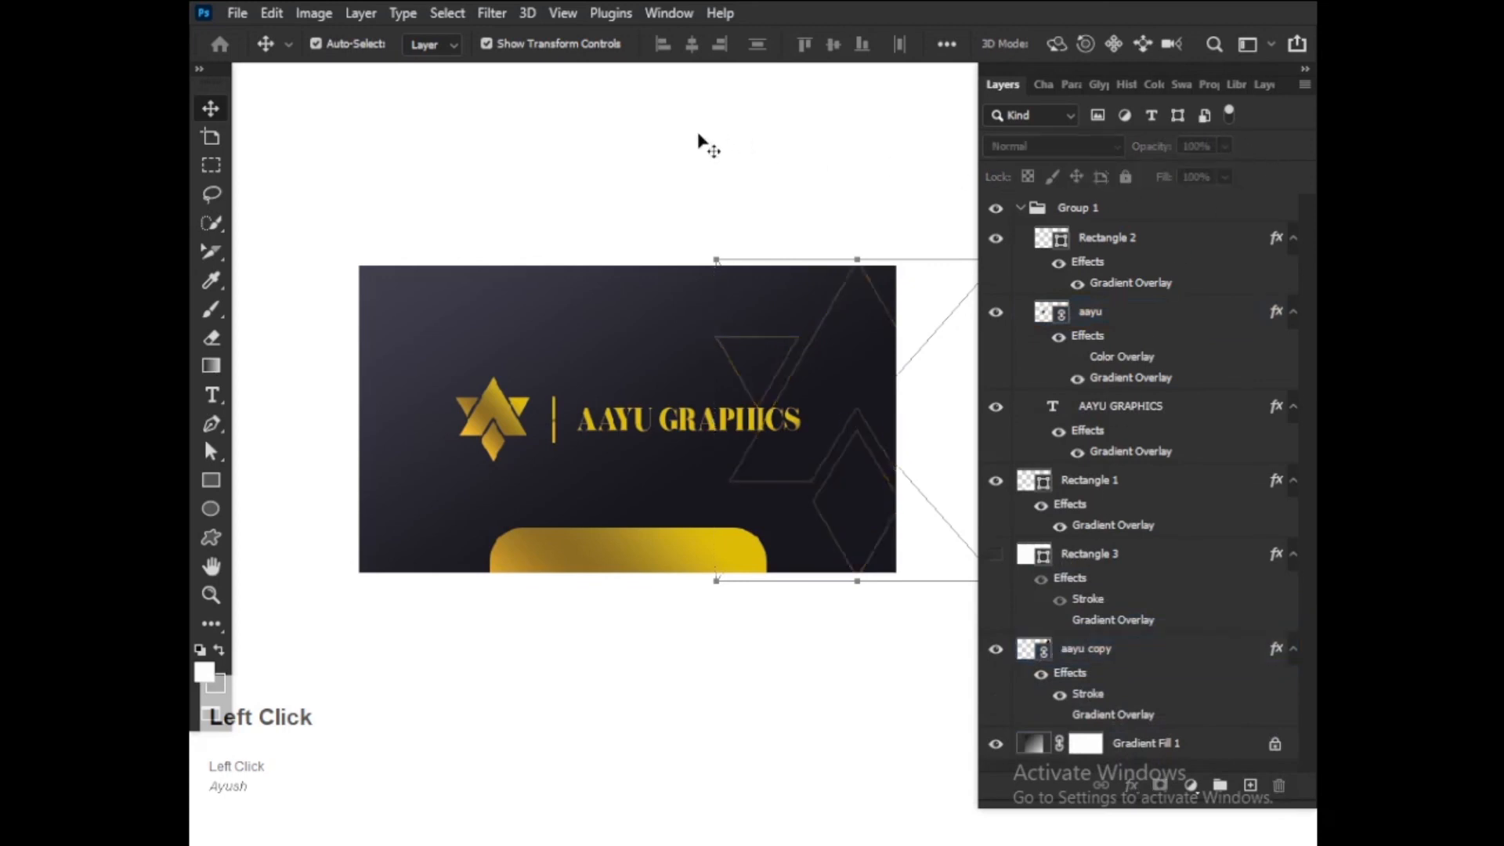
{"action": "scroll", "coordinate": [688, 289], "scroll_direction": "down", "scroll_amount": 2}
{"action": "scroll", "coordinate": [680, 314], "scroll_direction": "up", "scroll_amount": 3}
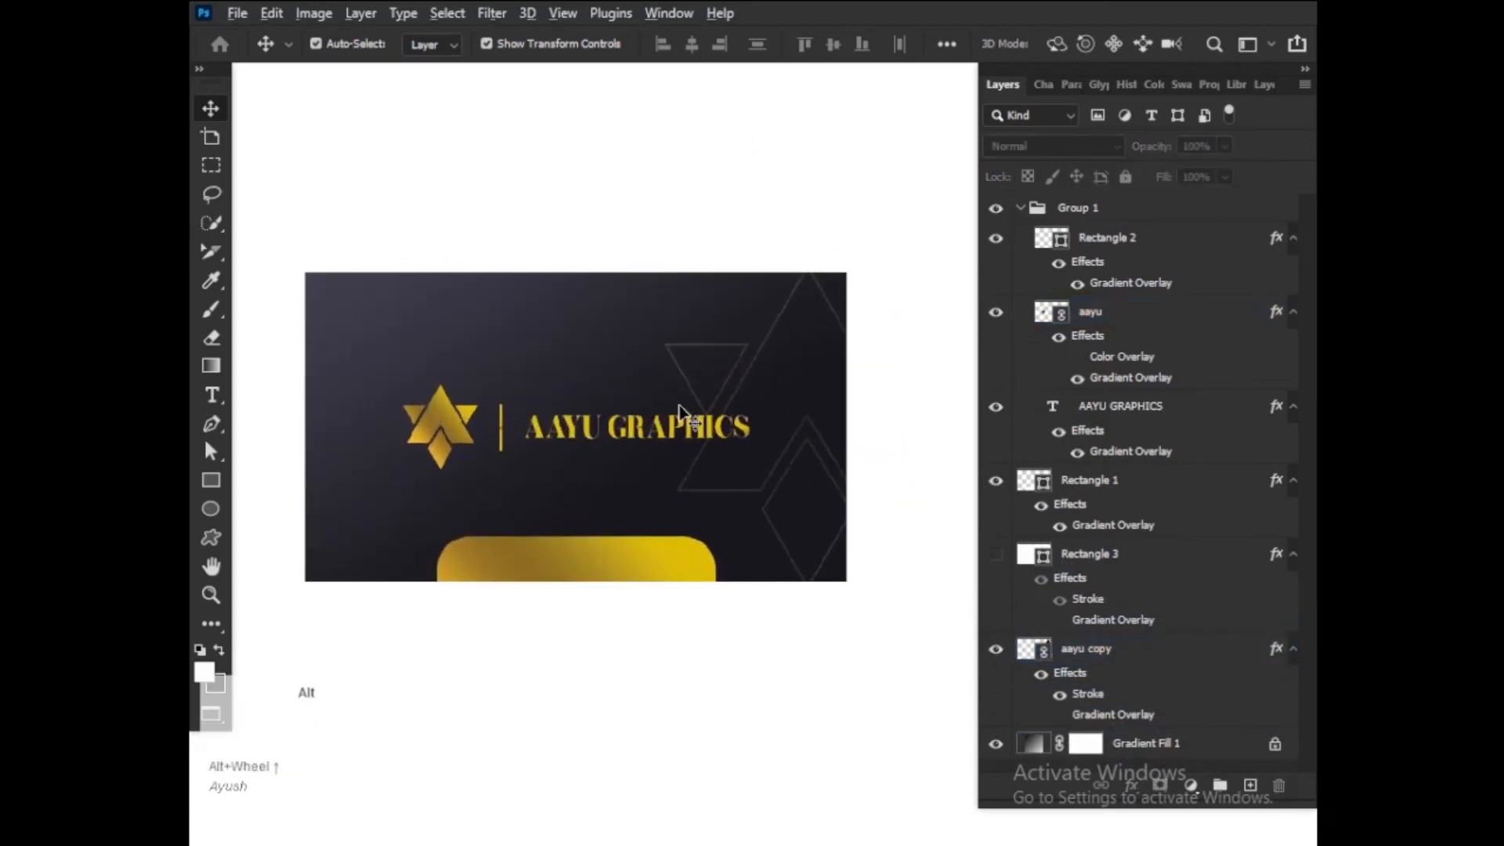
{"action": "scroll", "coordinate": [606, 272], "scroll_direction": "down", "scroll_amount": 3}
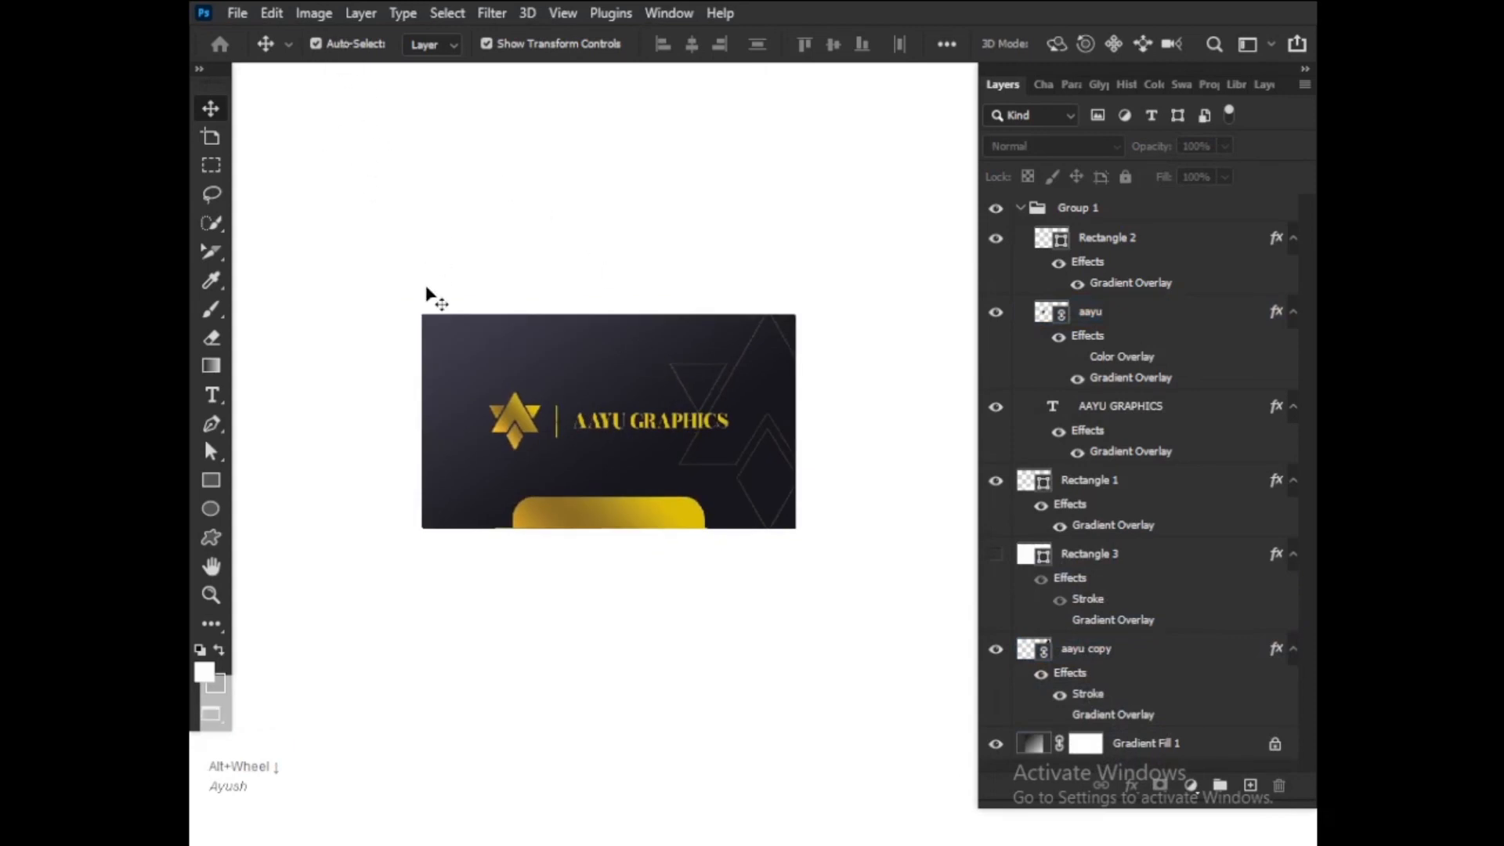
{"action": "scroll", "coordinate": [427, 296], "scroll_direction": "down", "scroll_amount": 1}
- Return to the standard screen mode and switch to the bbb.psd document to review the card's front with the contact details
{"action": "key", "text": "f"}
{"action": "key", "text": "f"}
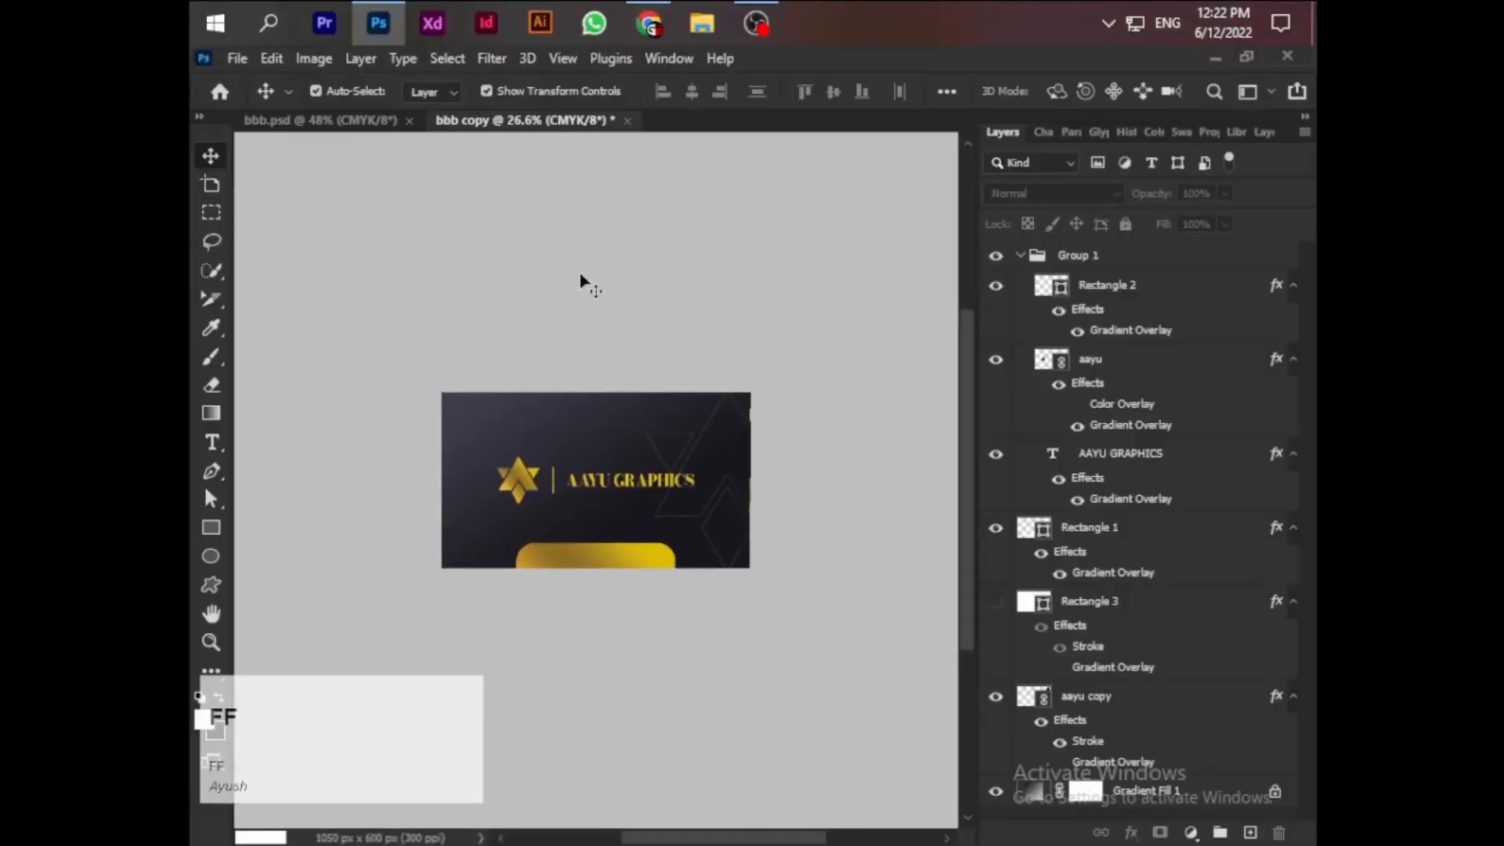
{"action": "left_click", "coordinate": [375, 121]}
{"action": "scroll", "coordinate": [619, 344], "scroll_direction": "up", "scroll_amount": 3}
{"action": "left_click", "coordinate": [637, 356]}
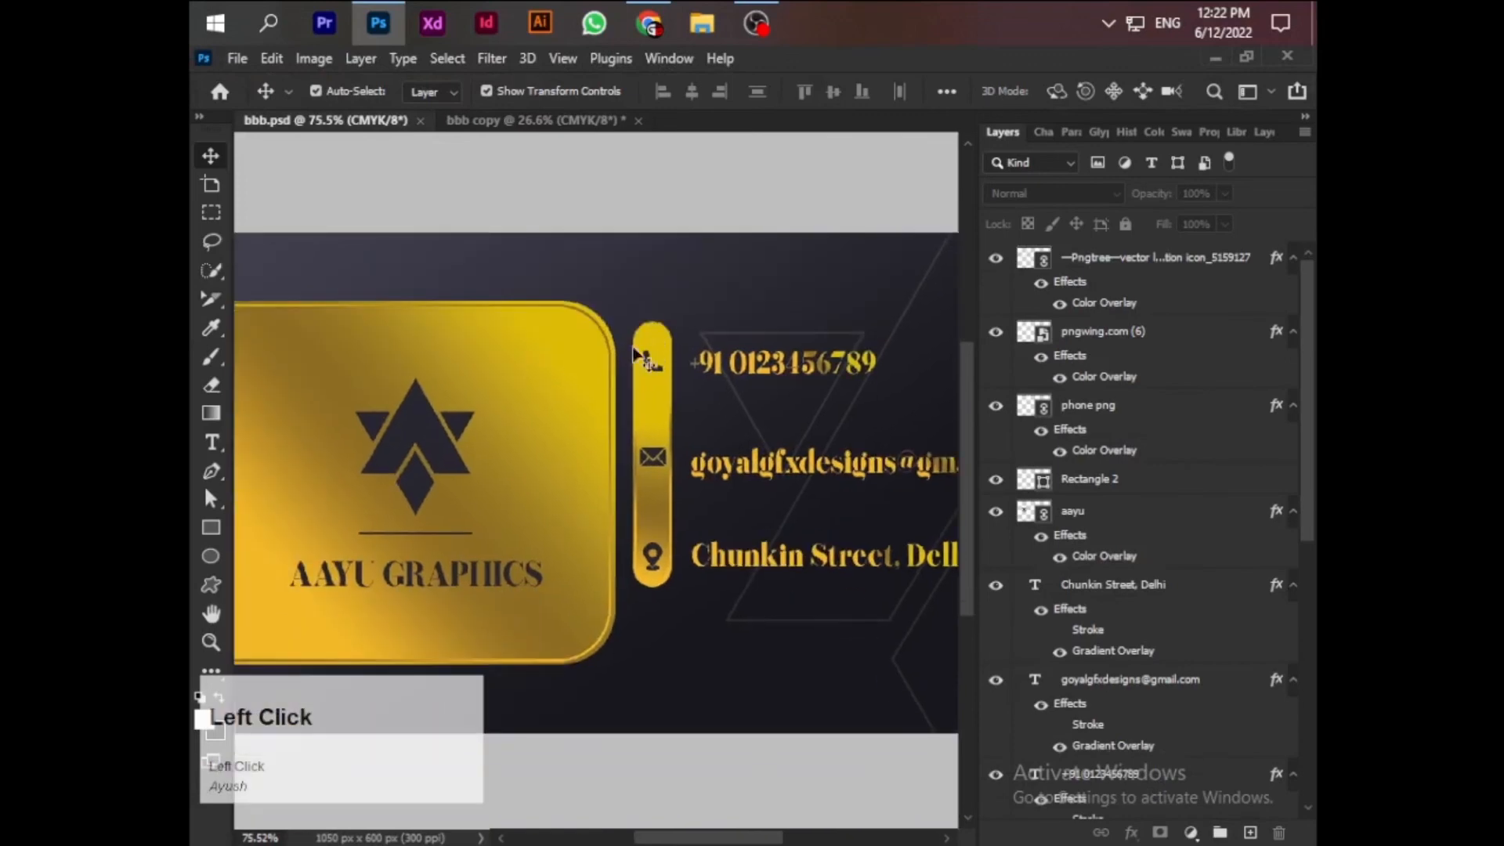
{"action": "scroll", "coordinate": [624, 342], "scroll_direction": "down", "scroll_amount": 3}
{"action": "left_click", "coordinate": [692, 355]}
{"action": "scroll", "coordinate": [699, 383], "scroll_direction": "up", "scroll_amount": 1}
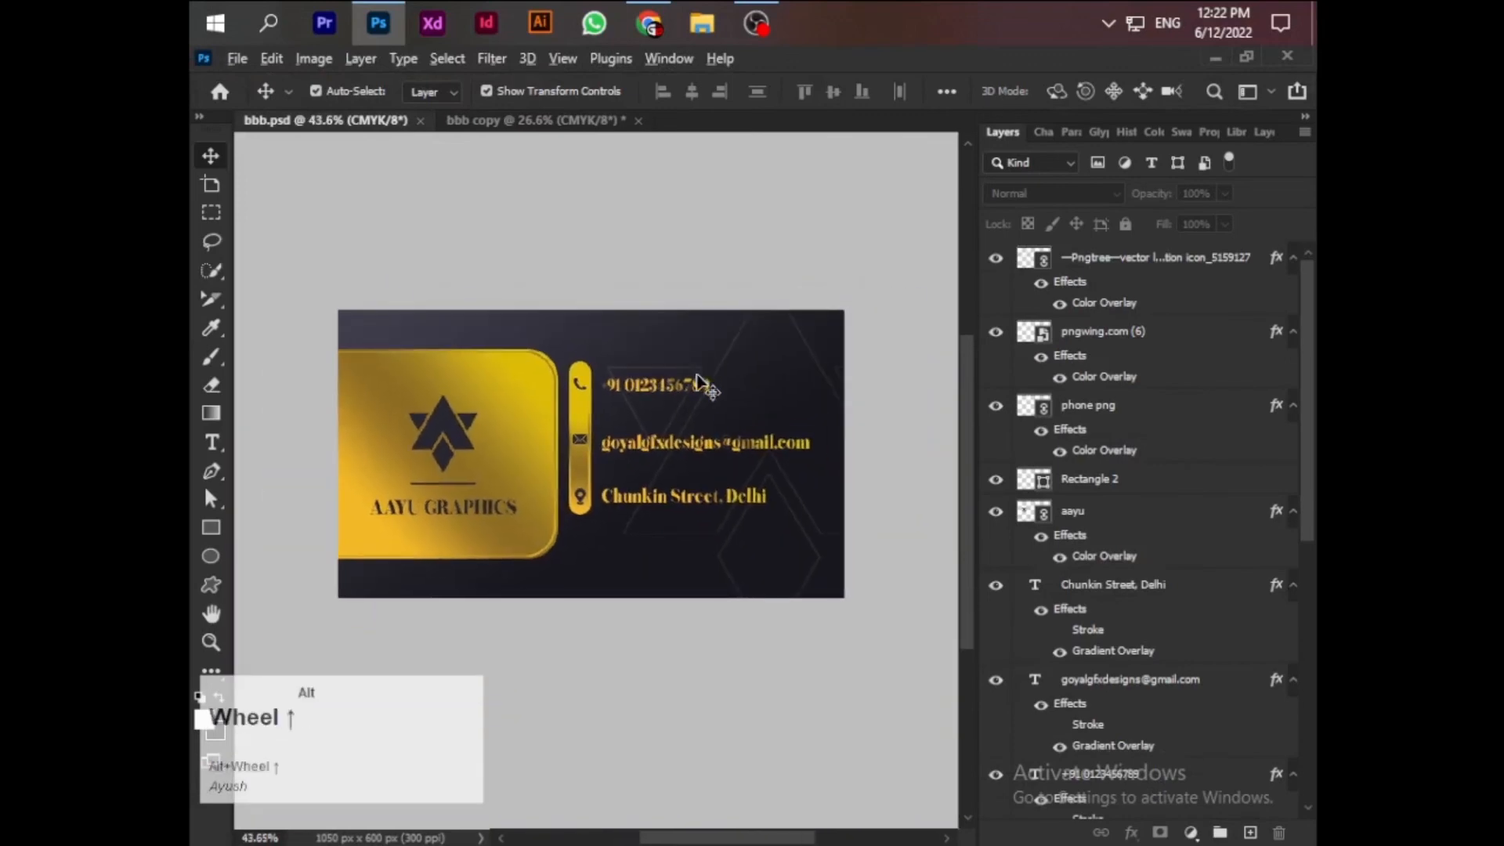